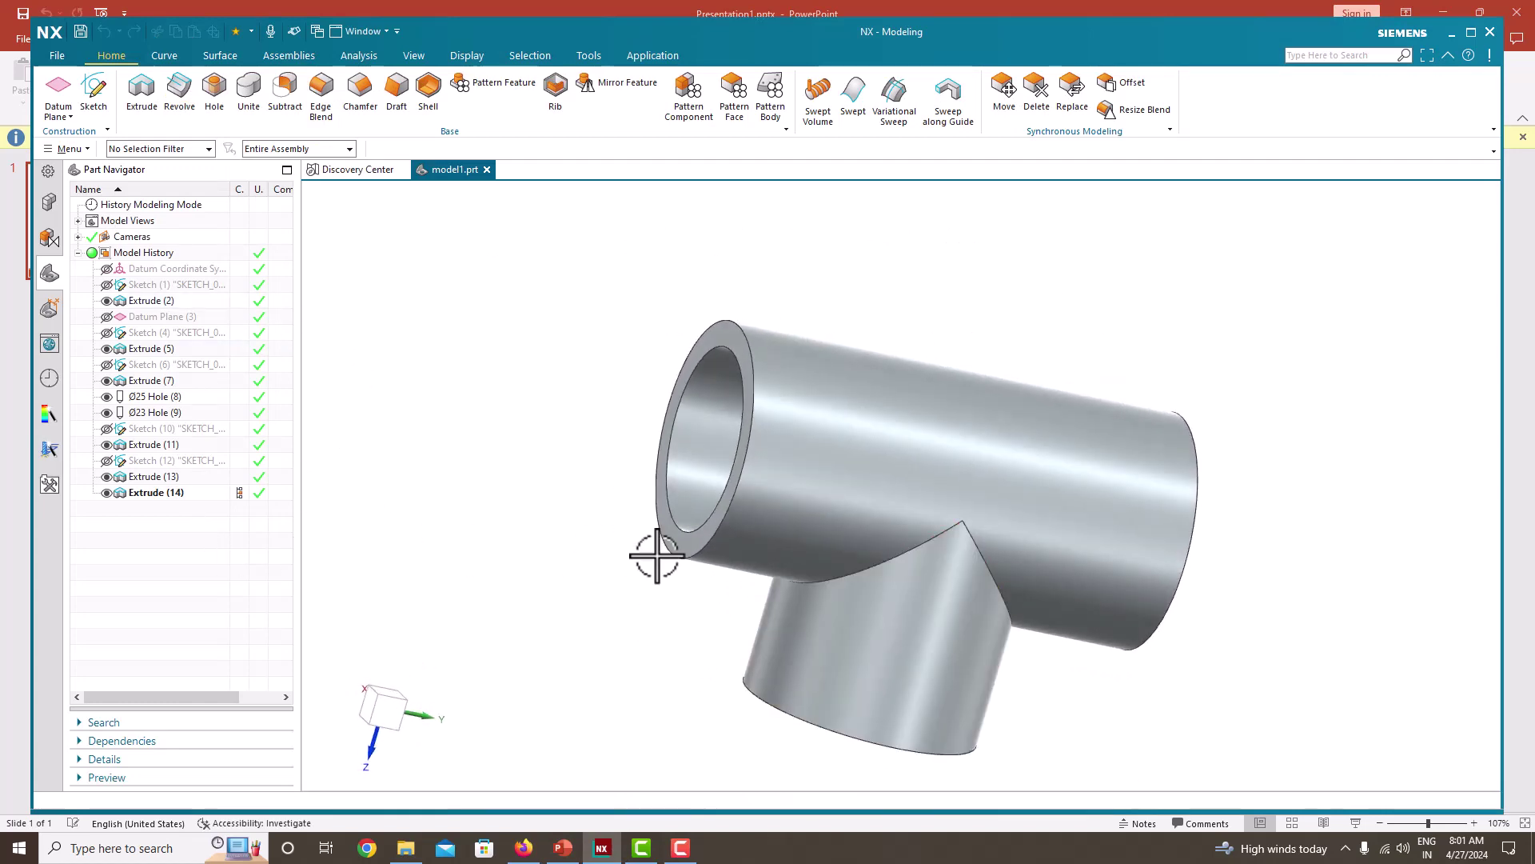
middle_drag(655, 555, 834, 569)
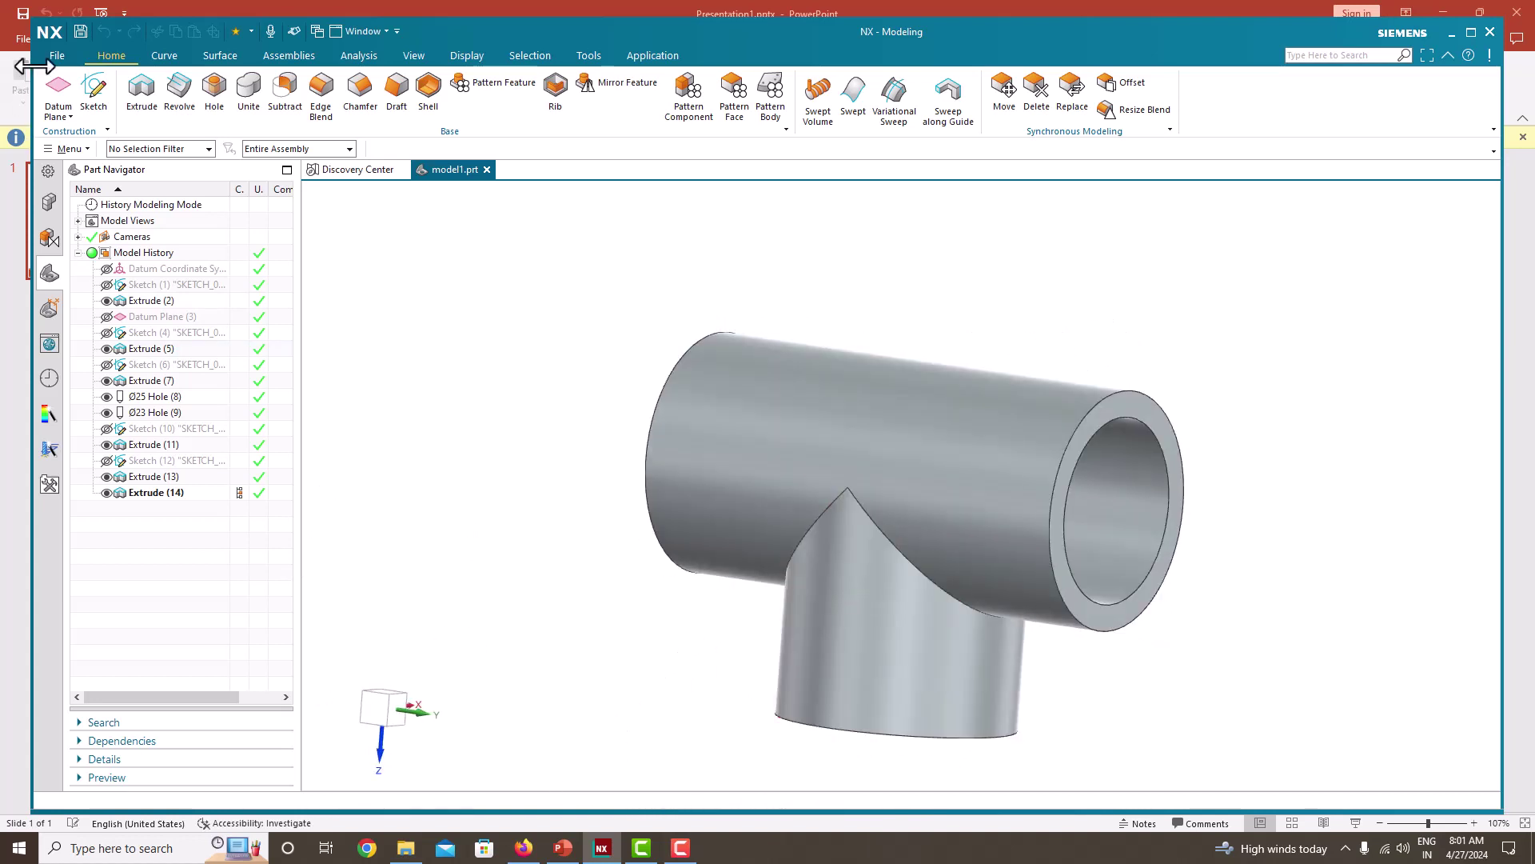
Step: Create a new millimetre Model part named model2.prt in the folder E:\tutorial\Nx-2312\tutorial_40
click(57, 55)
click(77, 96)
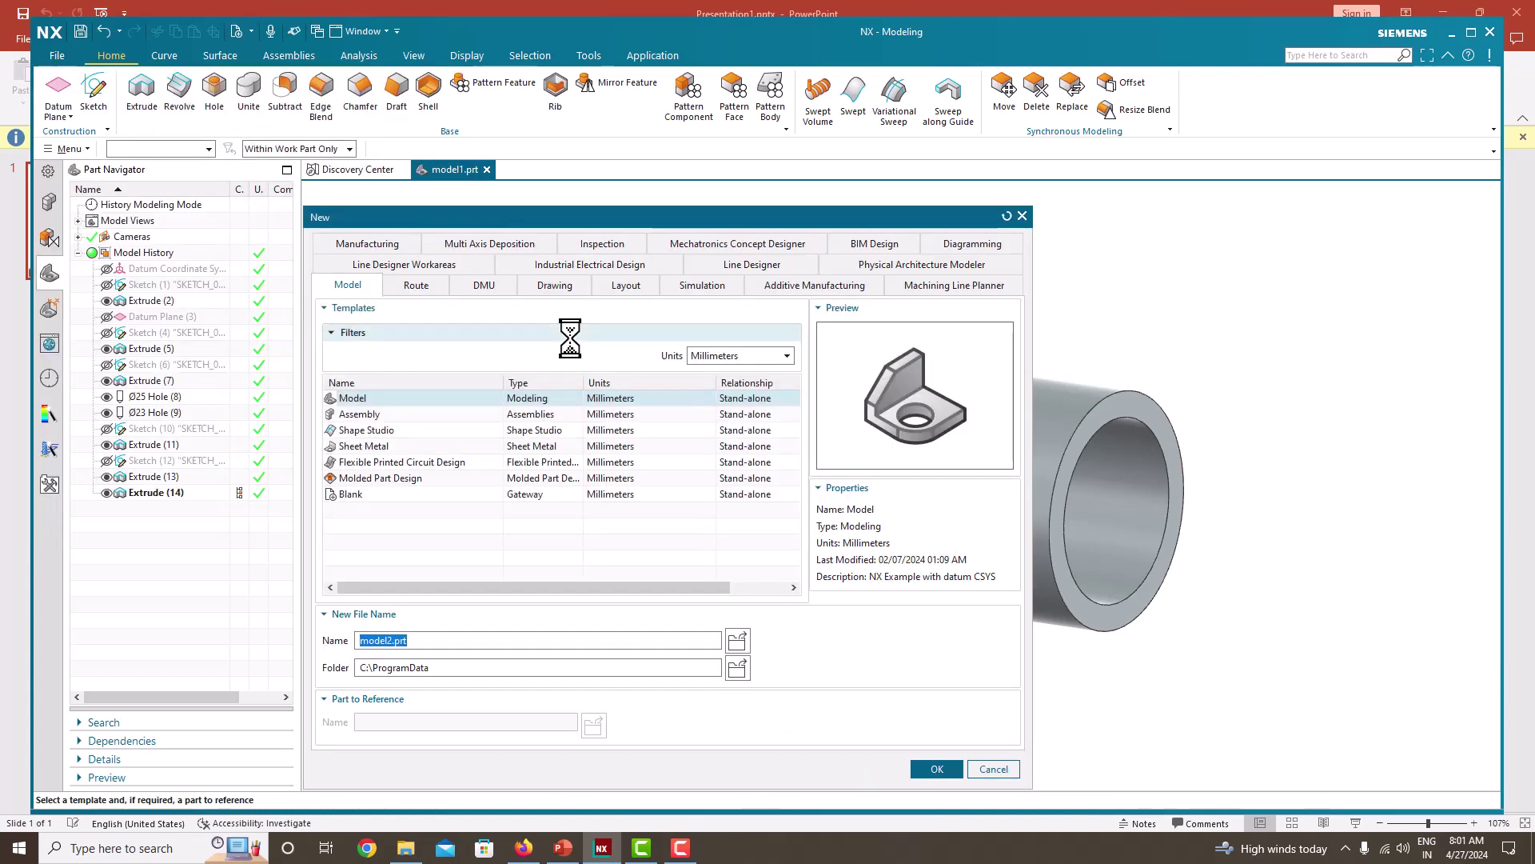
click(353, 399)
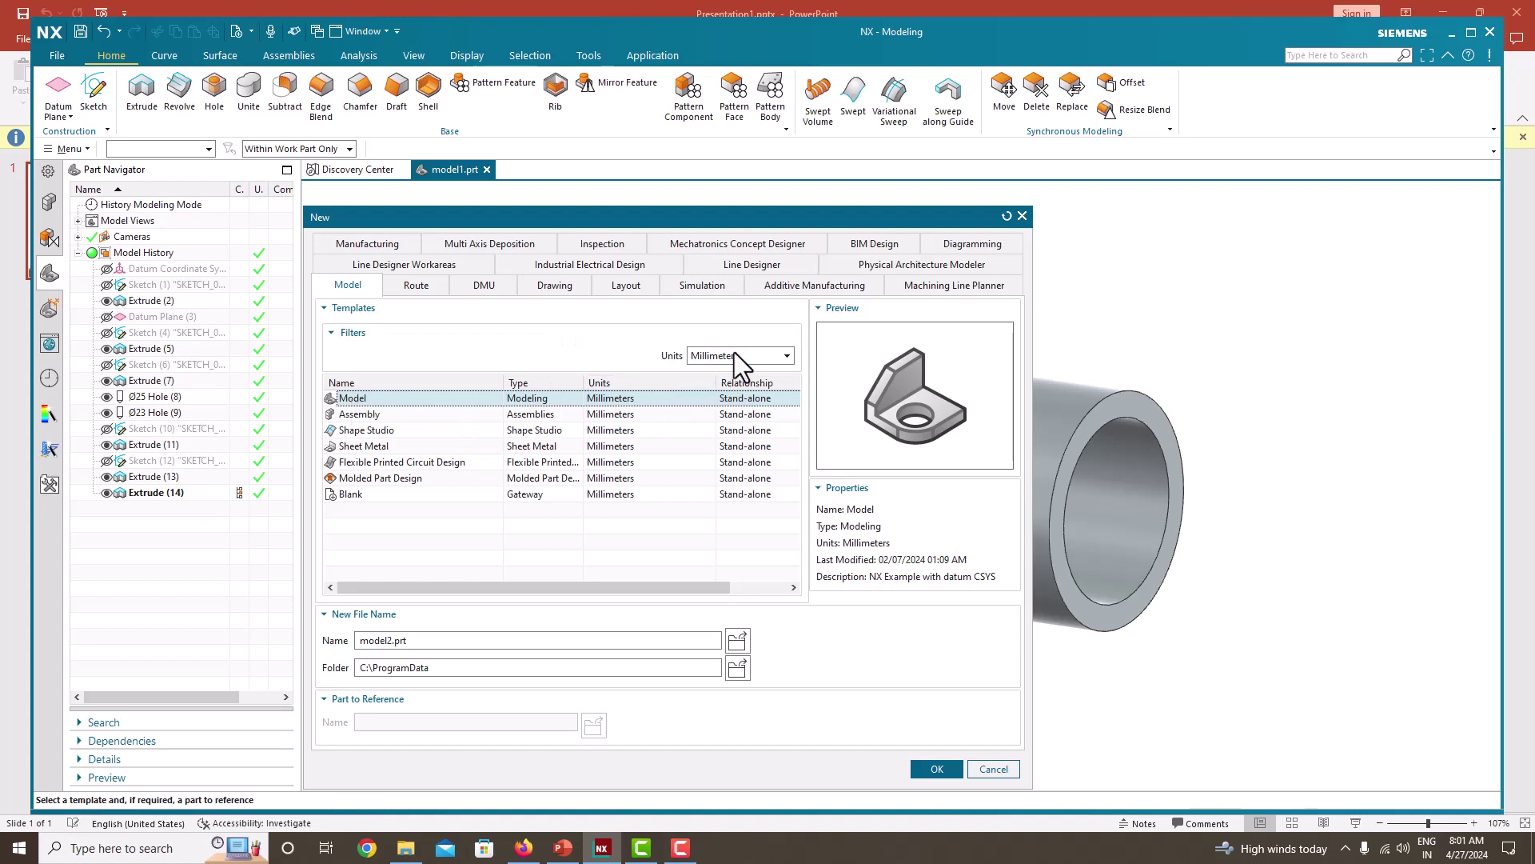
click(449, 642)
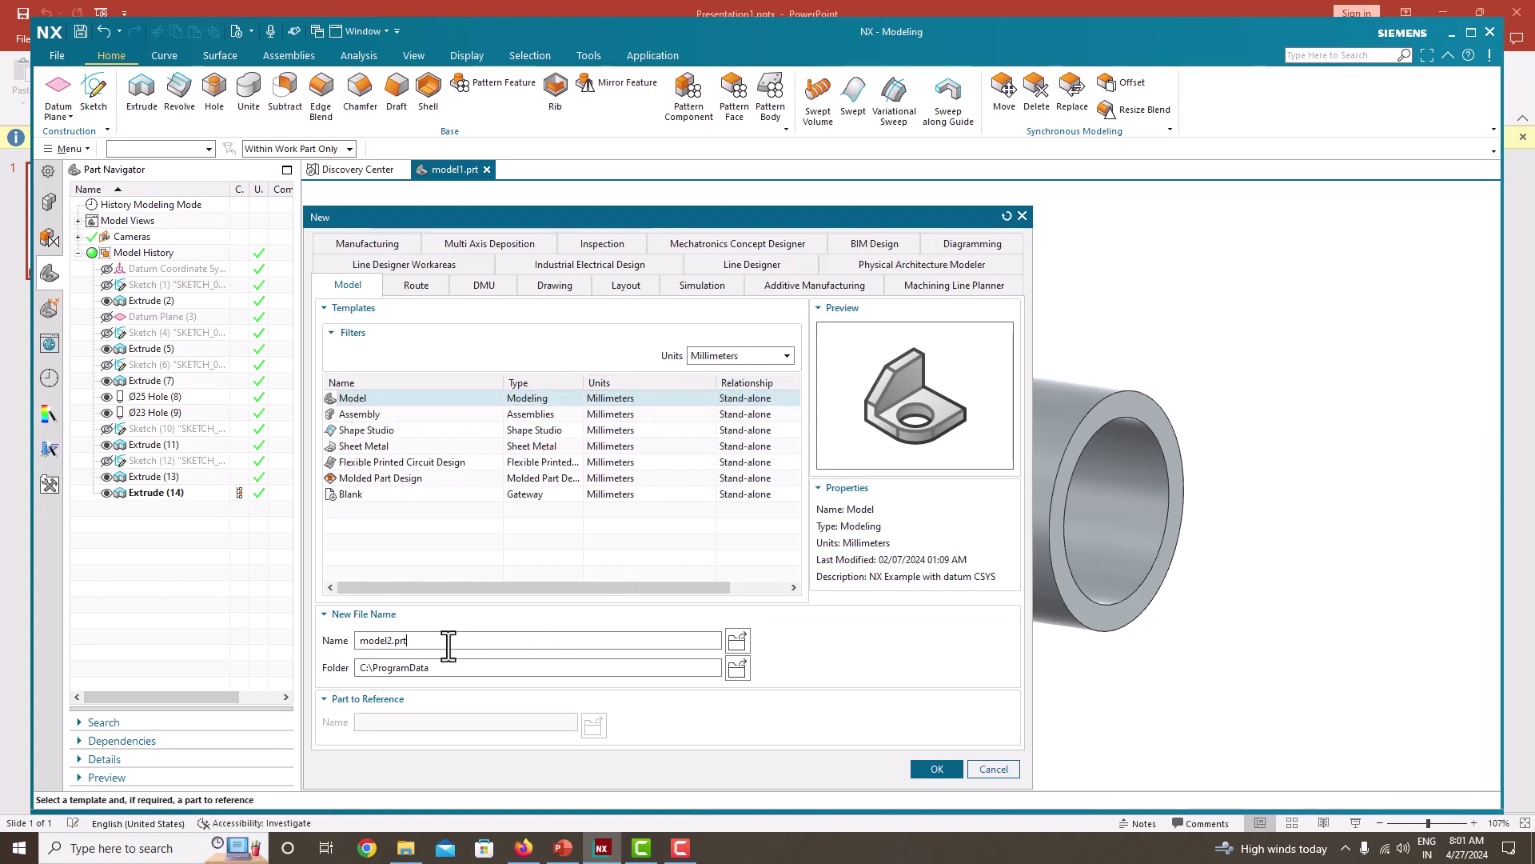
click(737, 667)
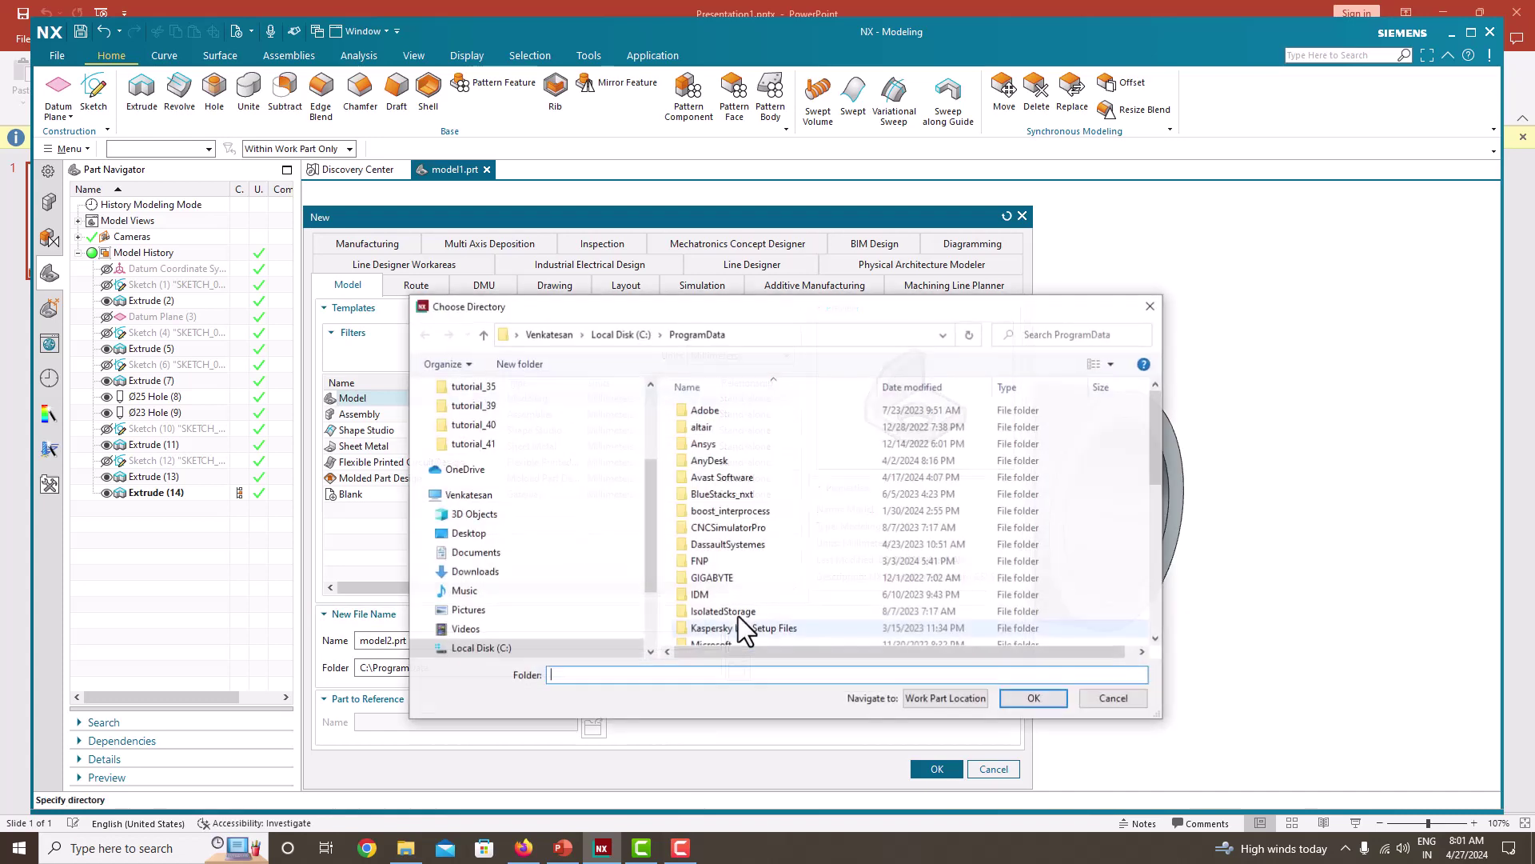
click(480, 443)
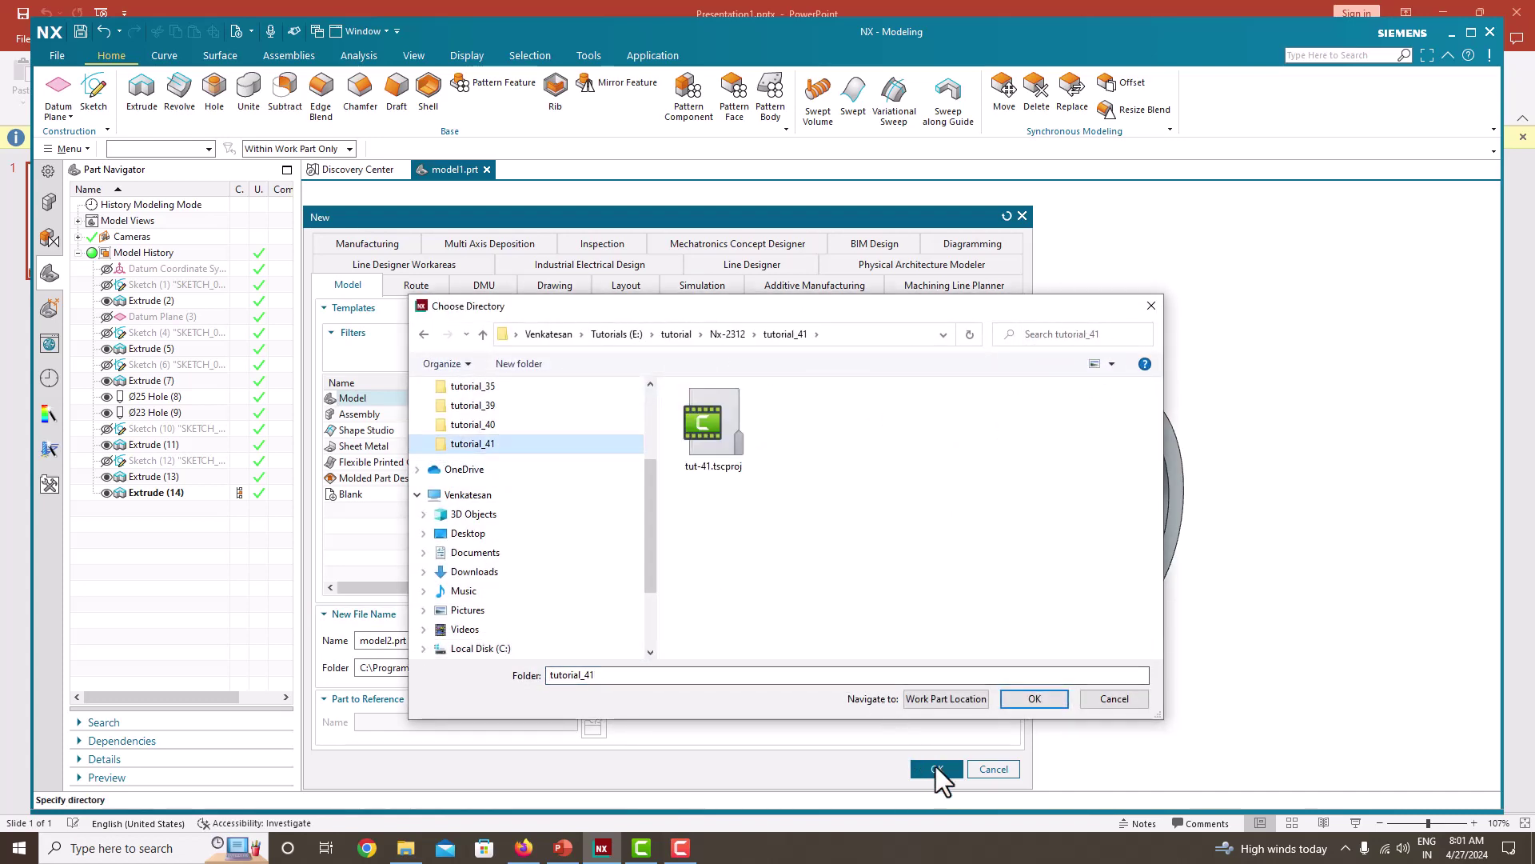
click(473, 425)
click(1046, 698)
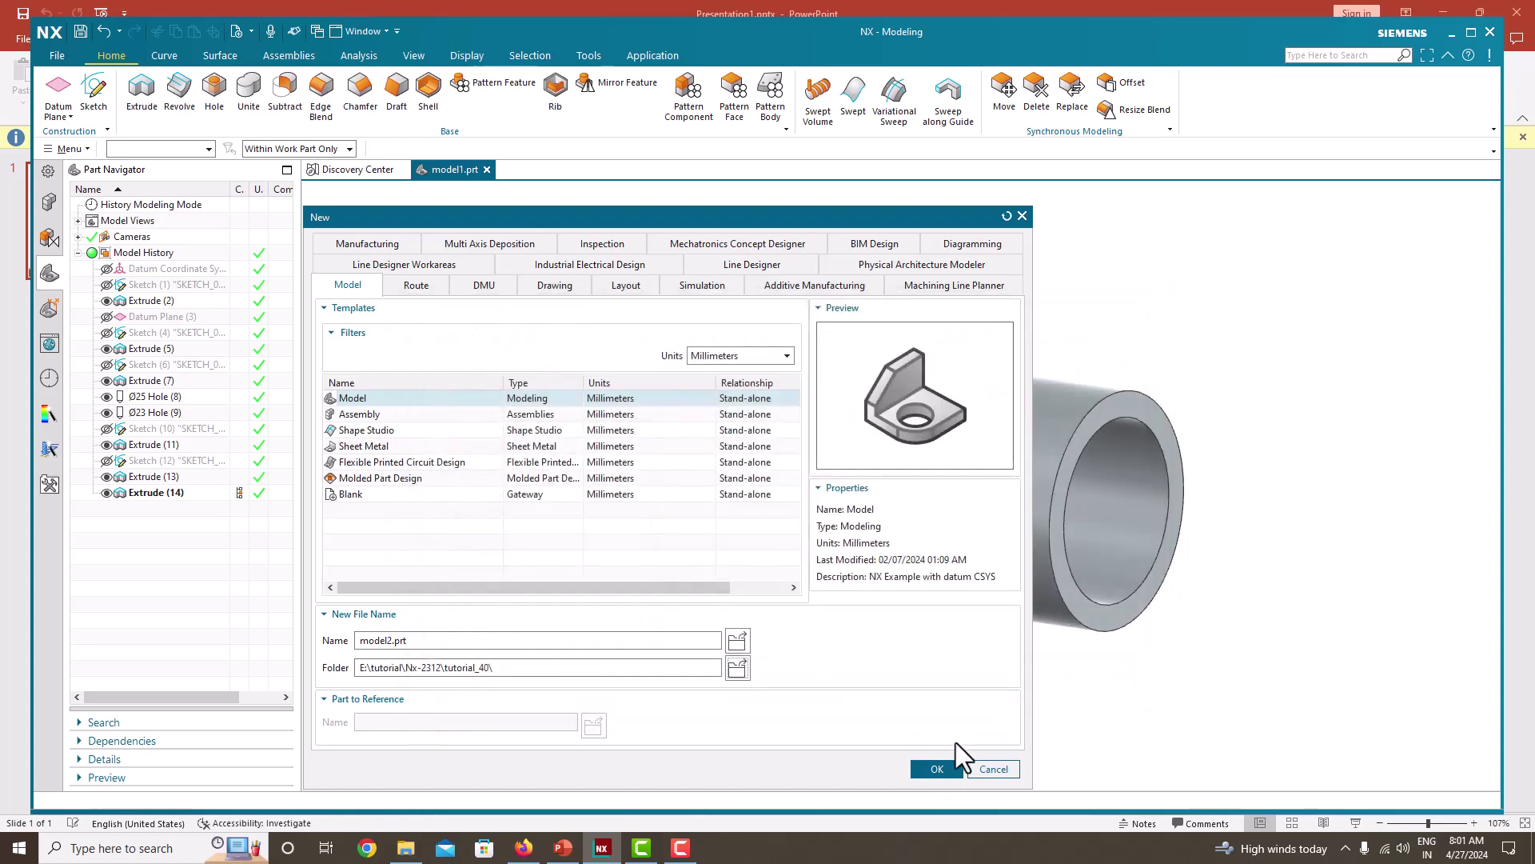
click(936, 768)
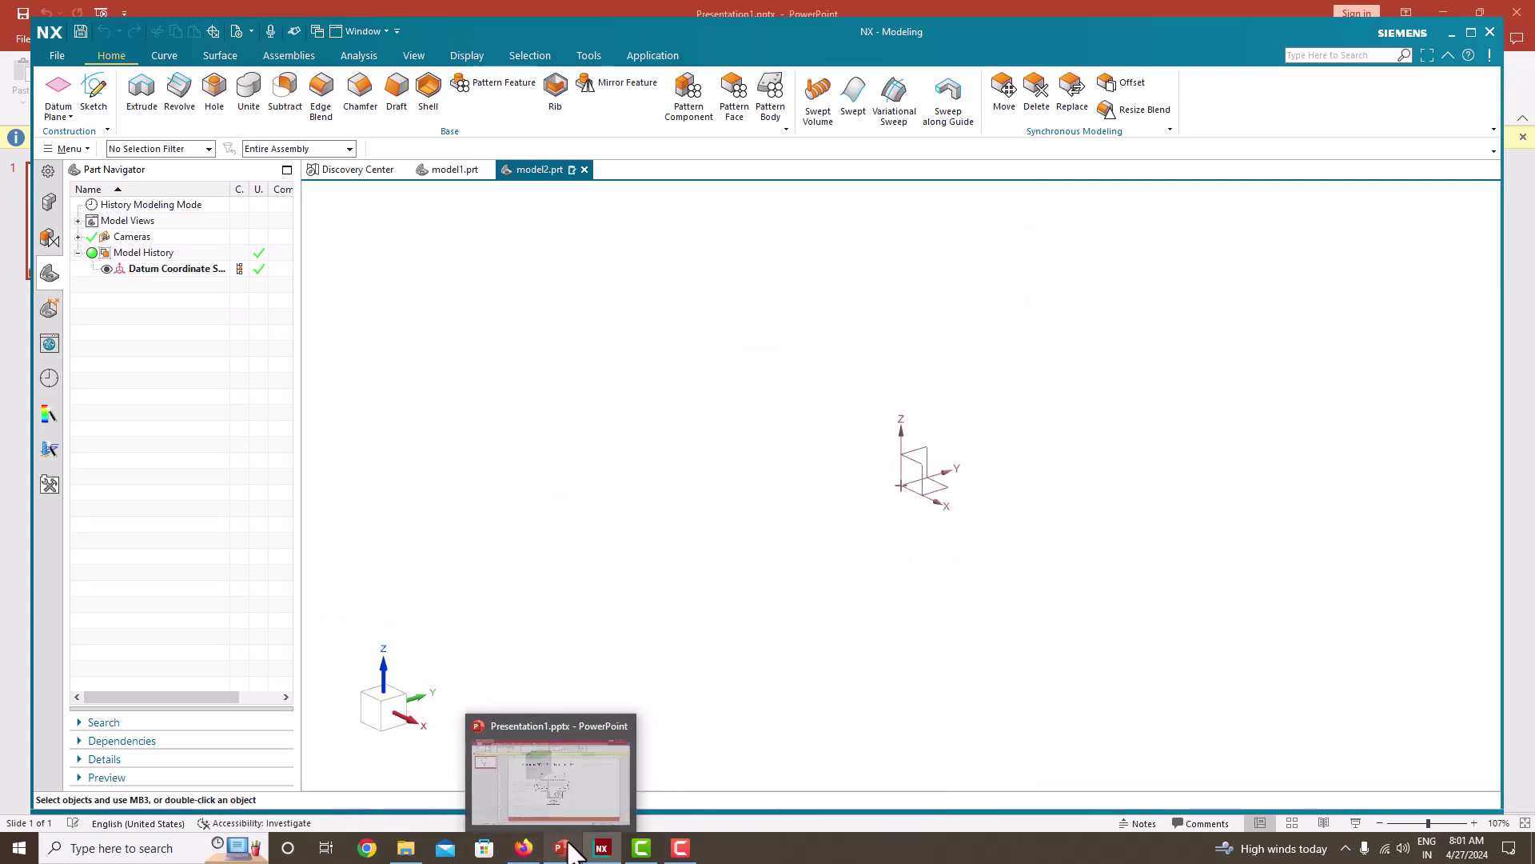
Step: Switch to File Explorer and open the PNG screenshot of the pipe tee drawing from the Nx-2312 tutorial_40 folder
click(564, 848)
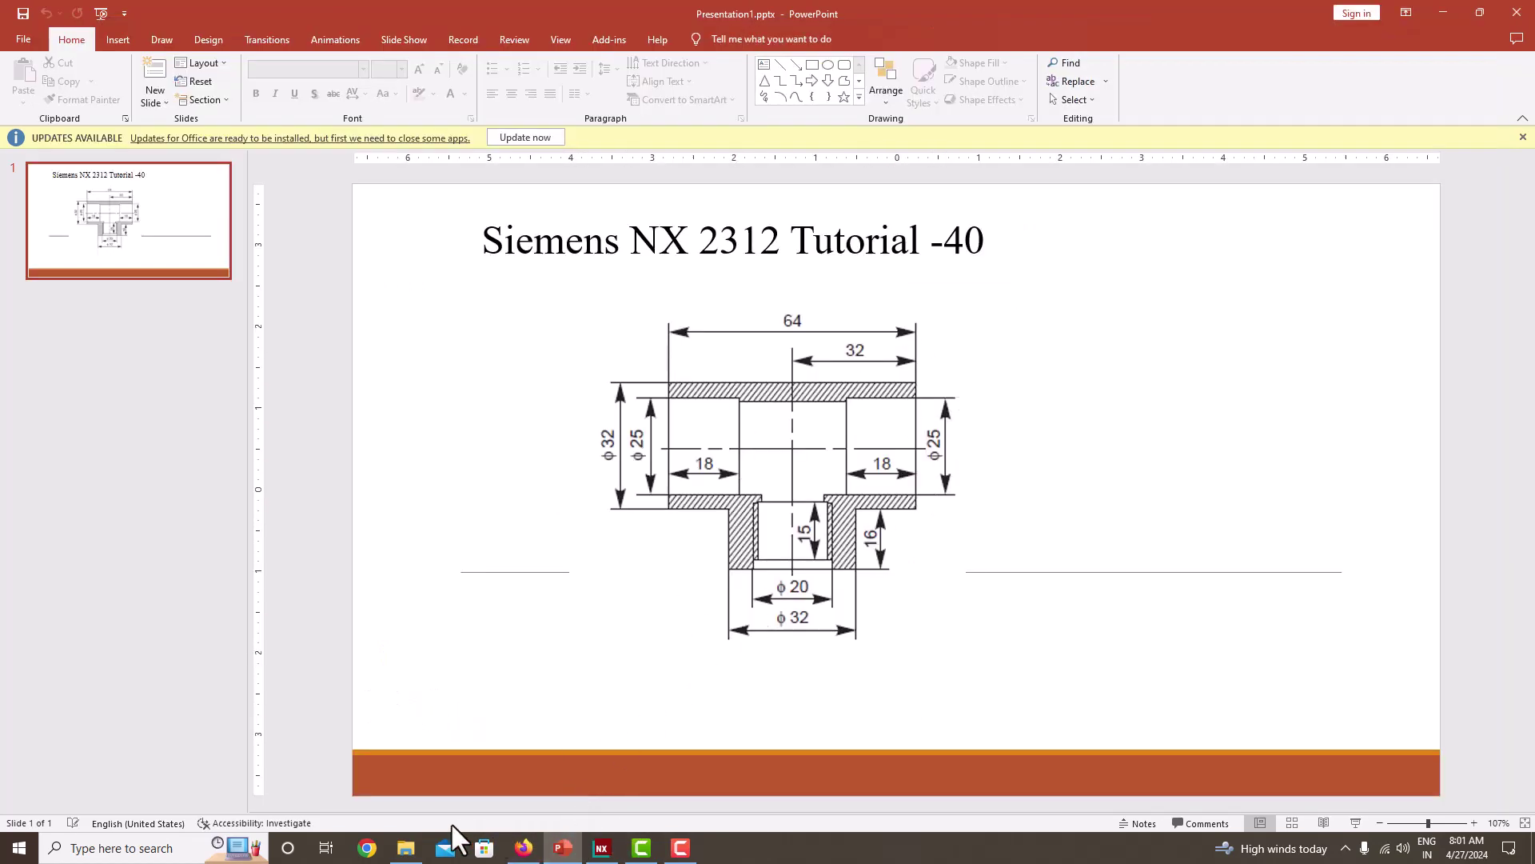
click(405, 848)
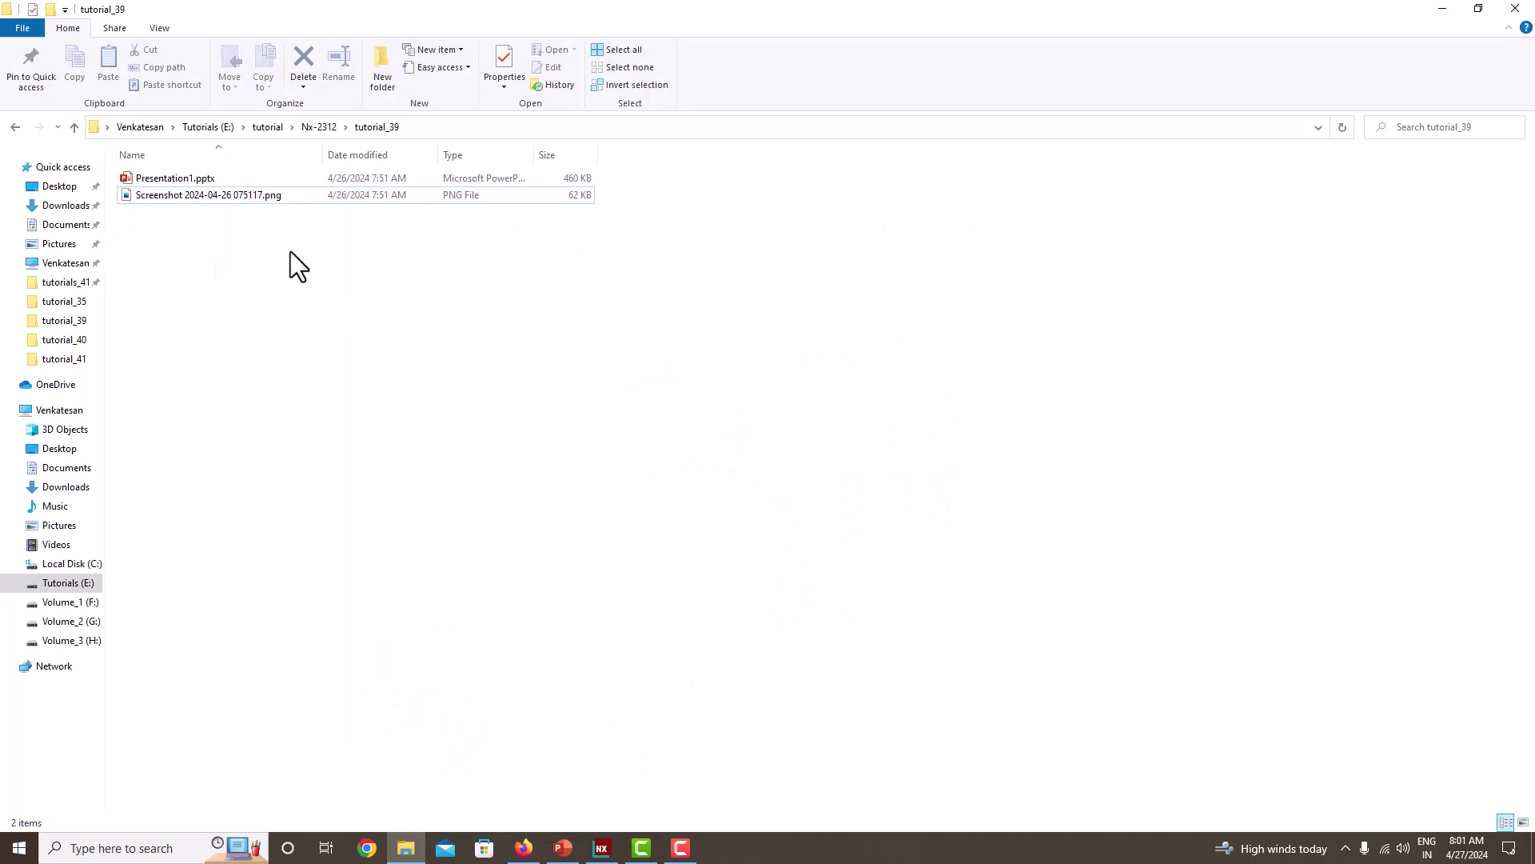
click(313, 126)
scroll(223, 704, down, 1)
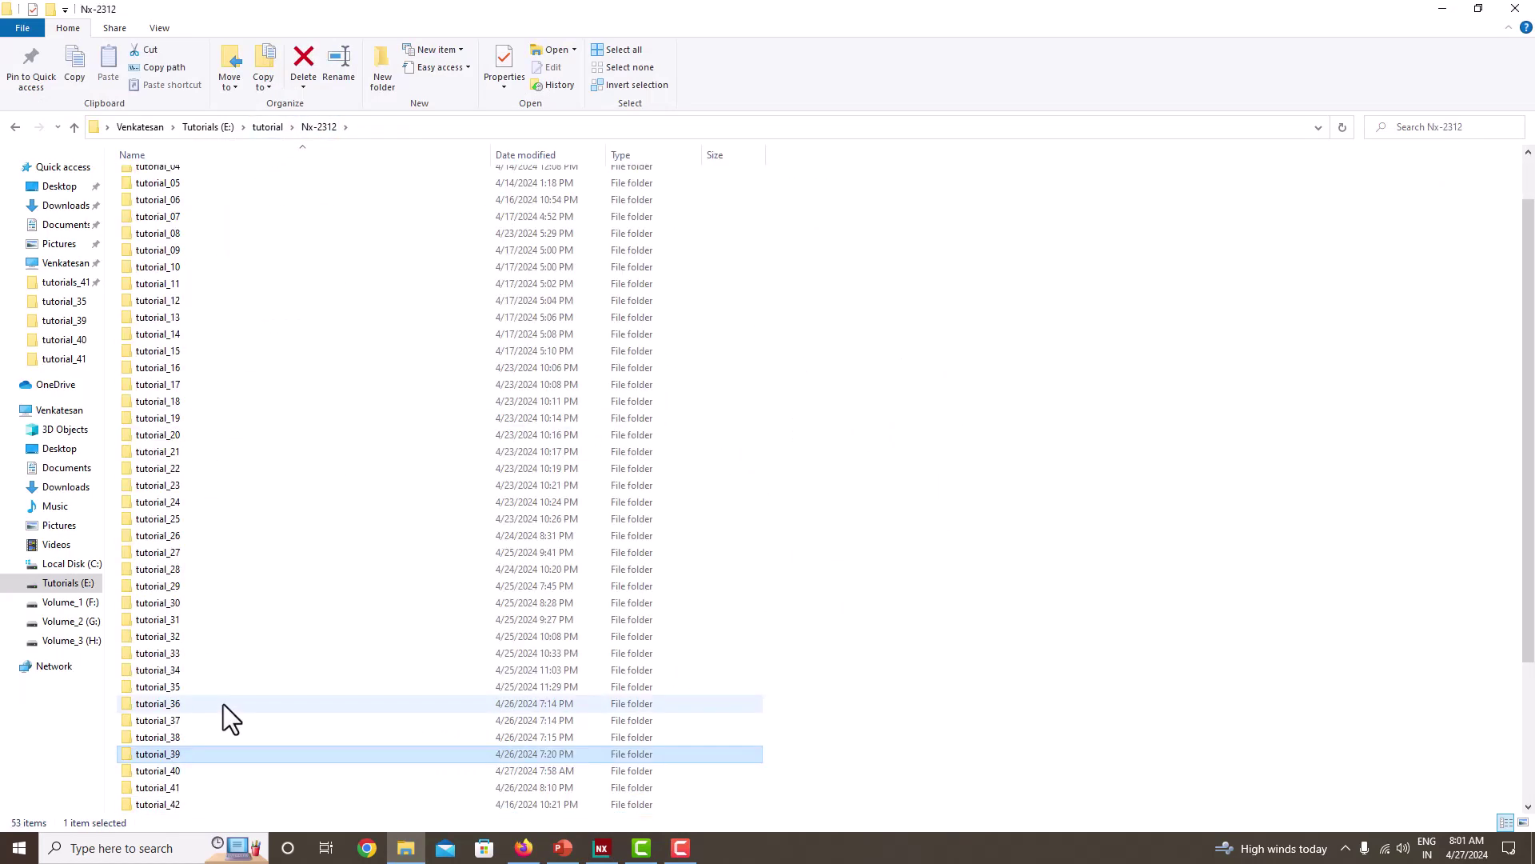
double_click(195, 766)
double_click(237, 212)
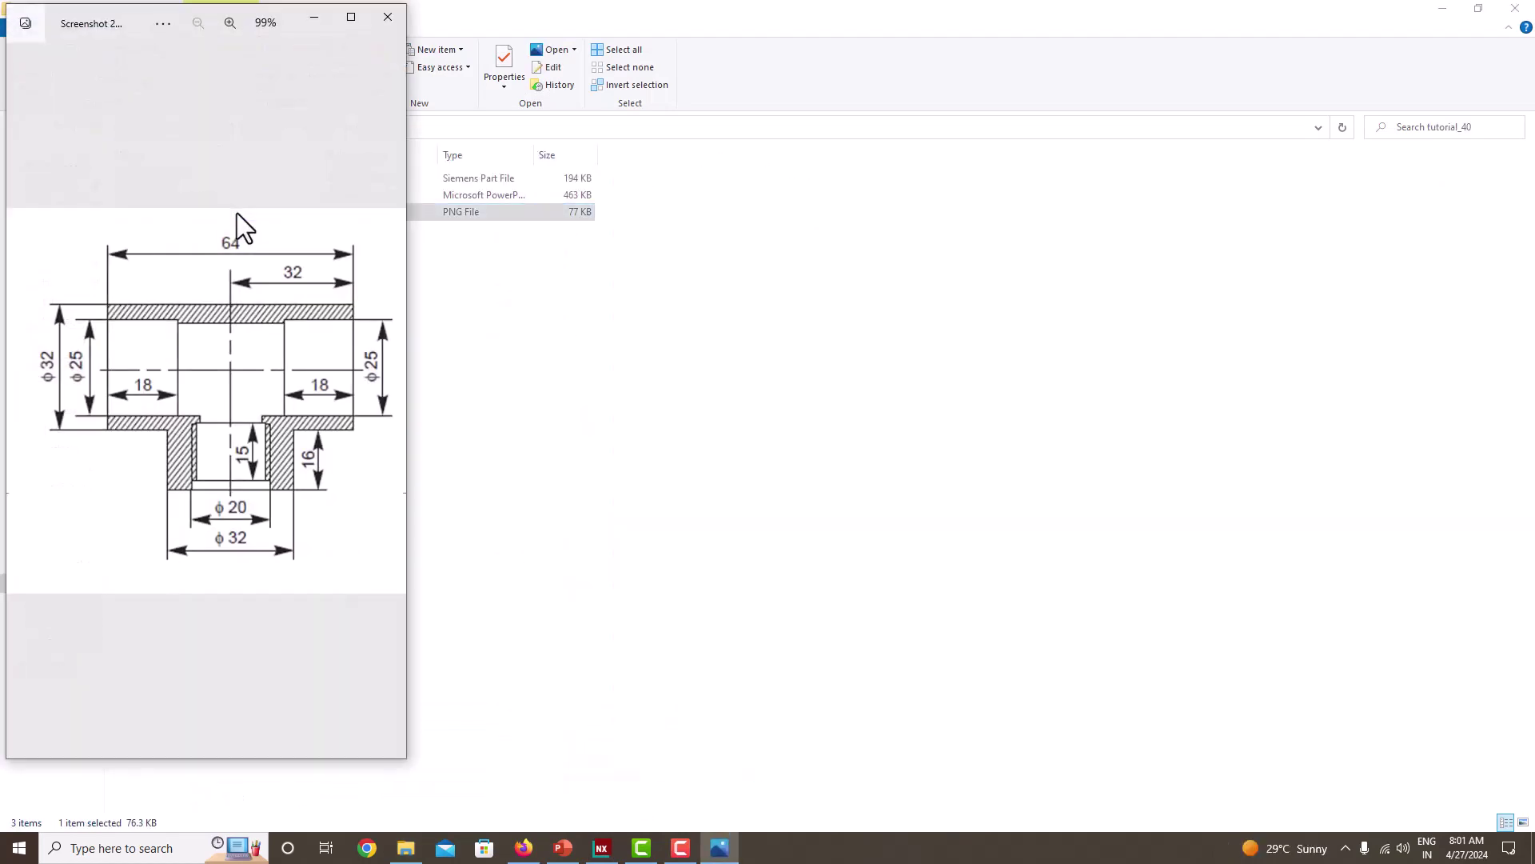
Step: Arrange the drawing image and the NX window side by side, giving NX the larger share of the screen
click(601, 848)
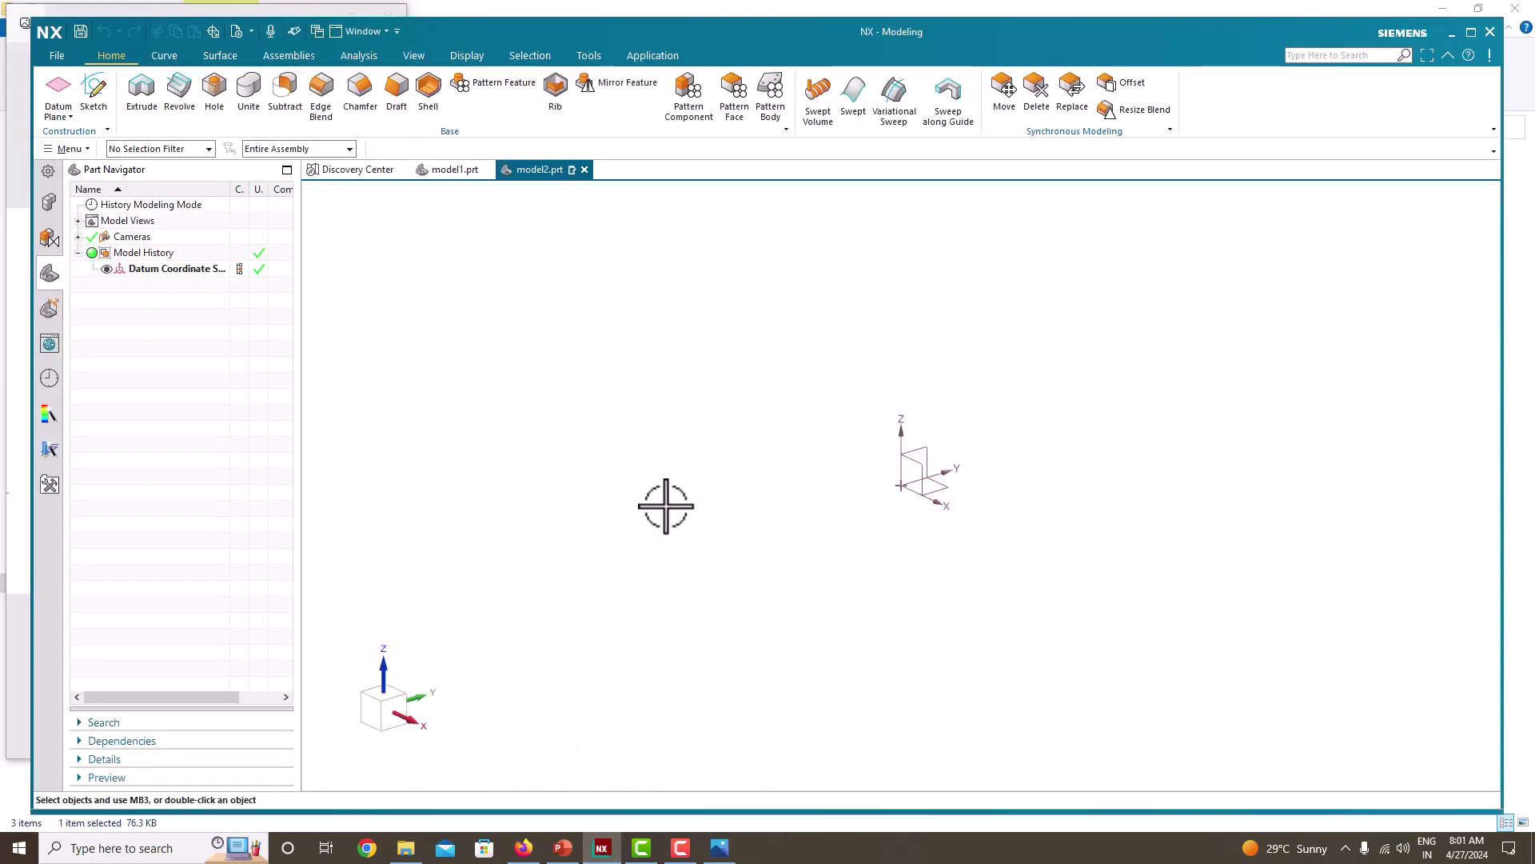
key(super+Right)
click(168, 202)
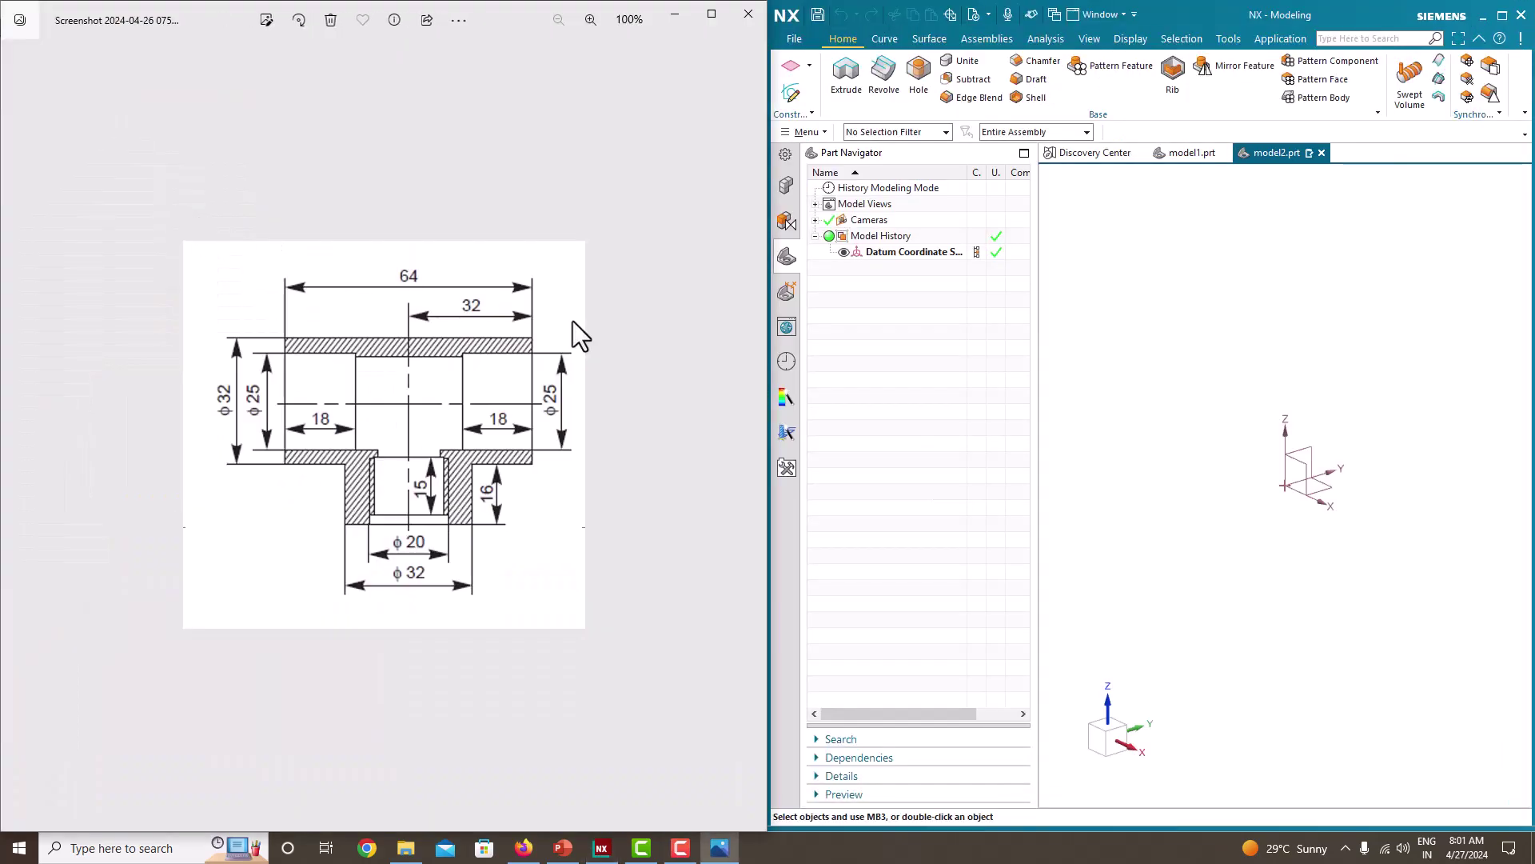
drag(769, 387, 209, 333)
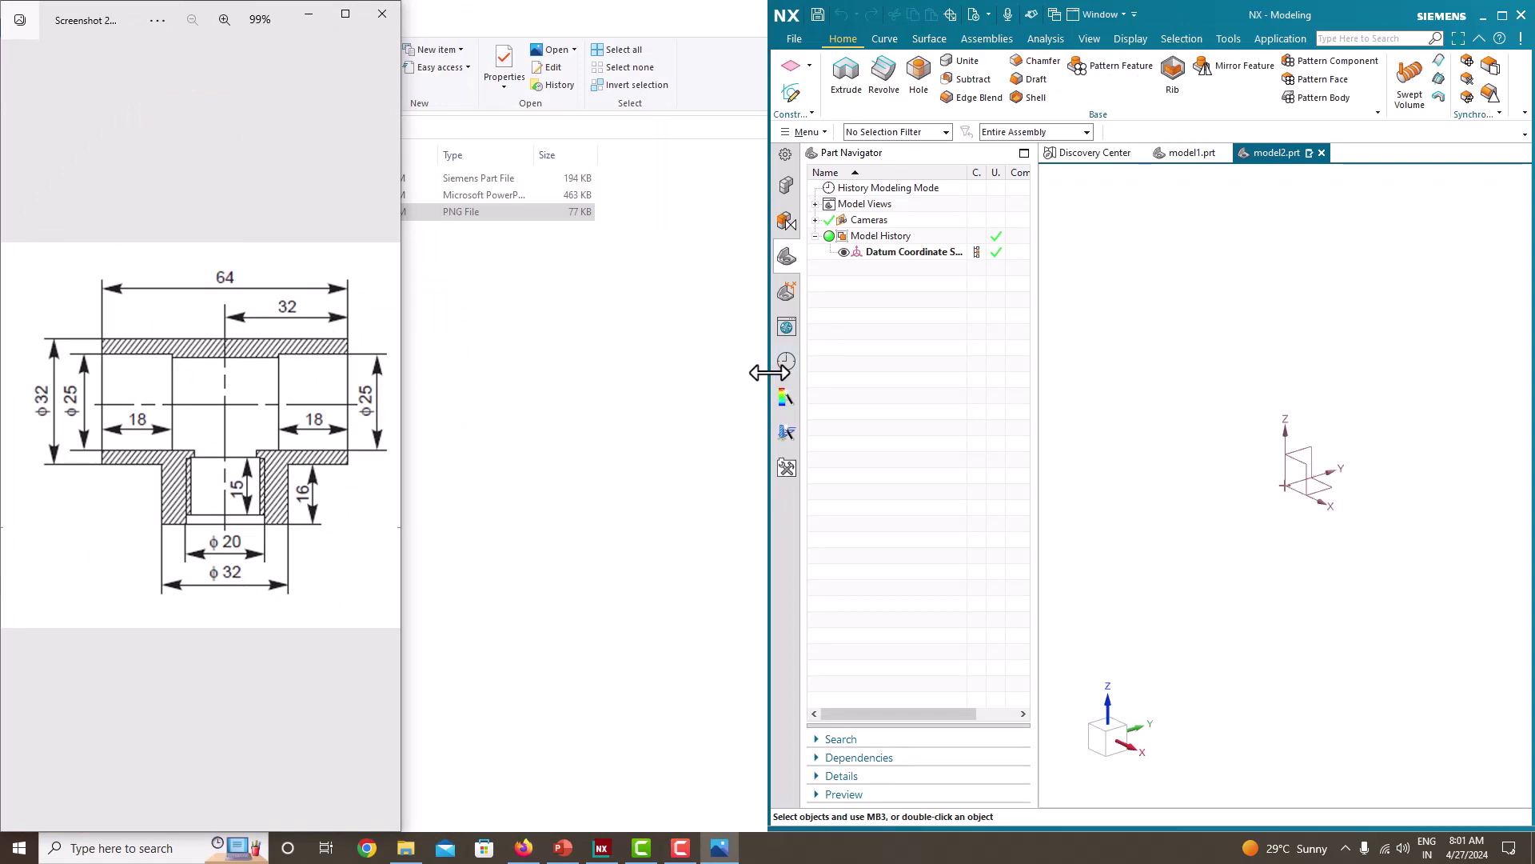
drag(766, 371, 399, 357)
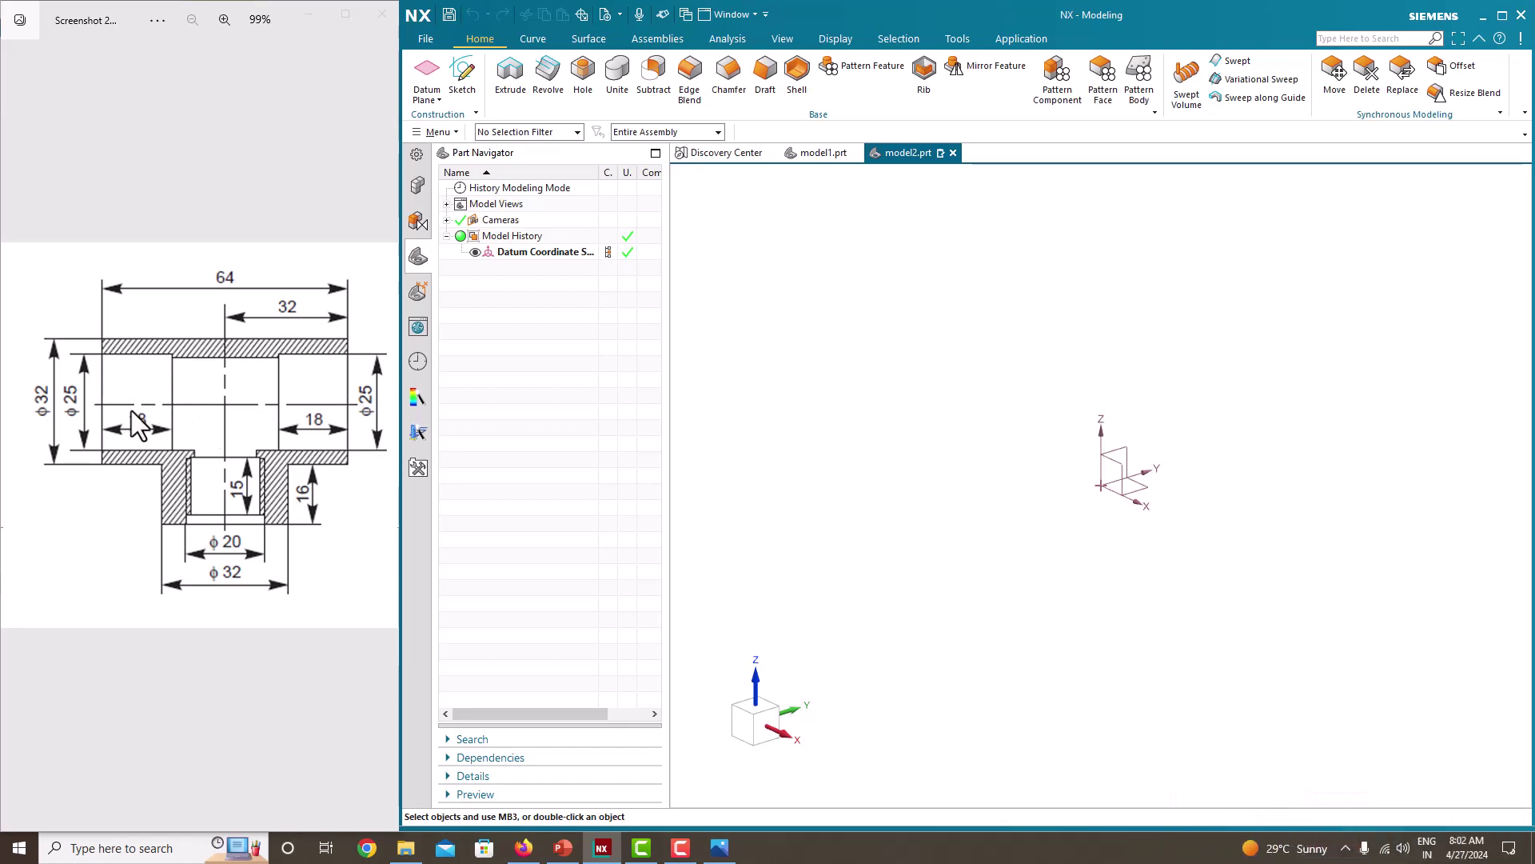
Step: Start a new sketch on the Front principal plane
click(467, 86)
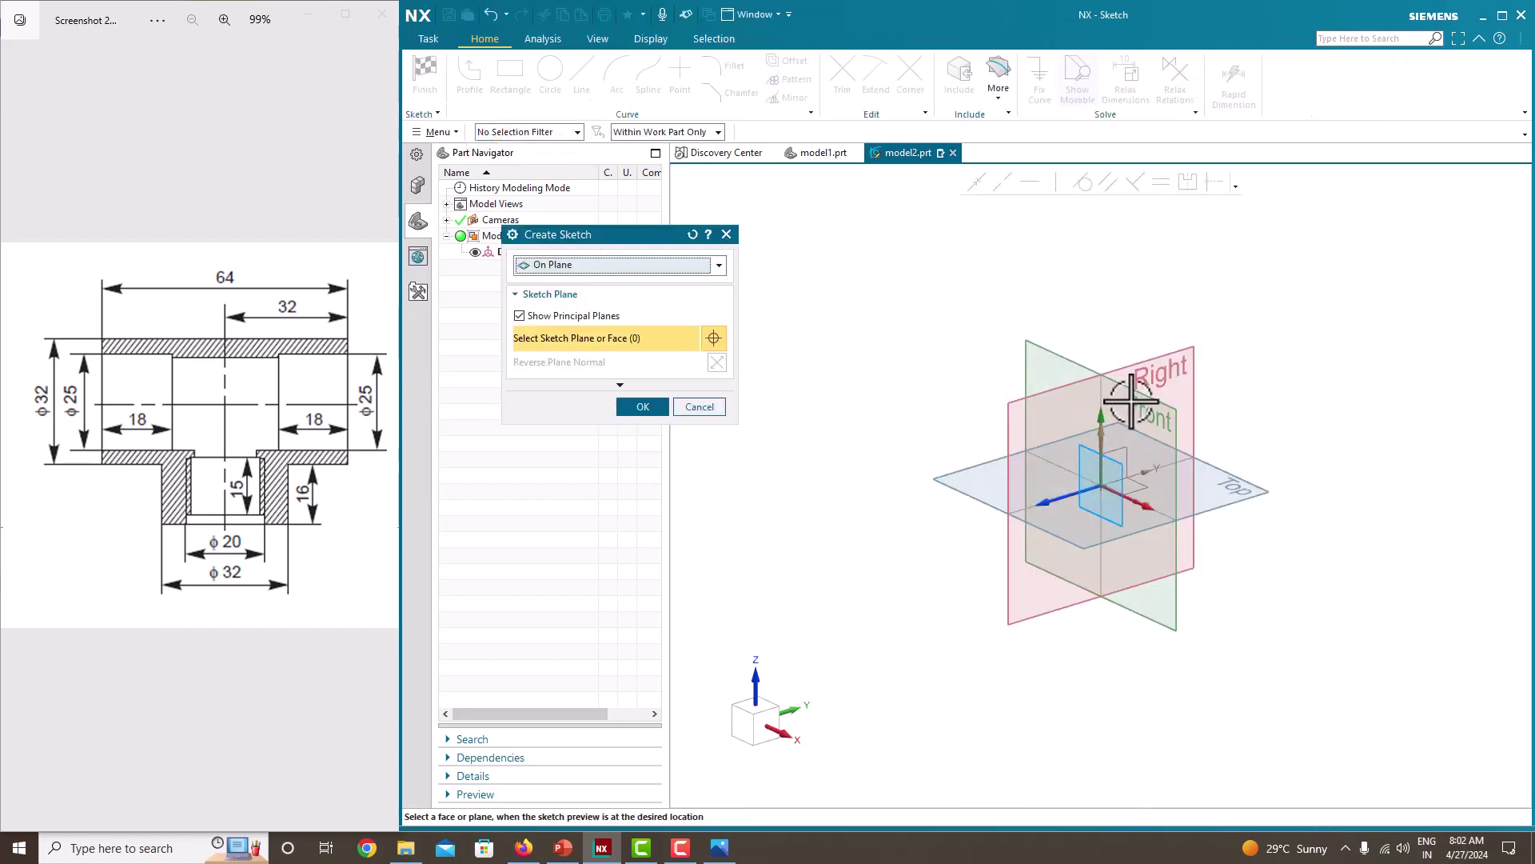
click(1069, 376)
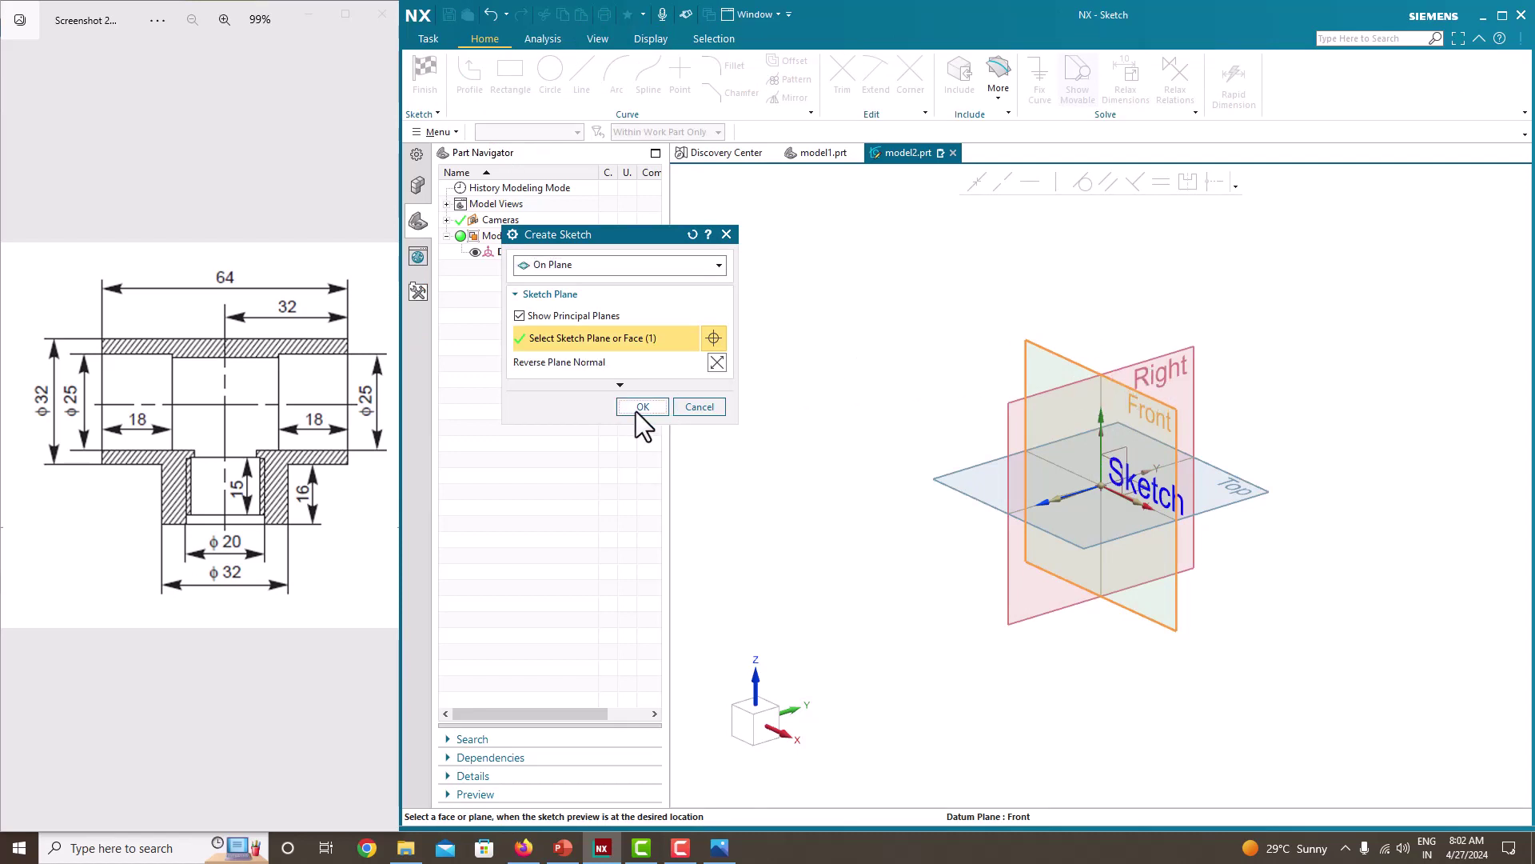
click(638, 410)
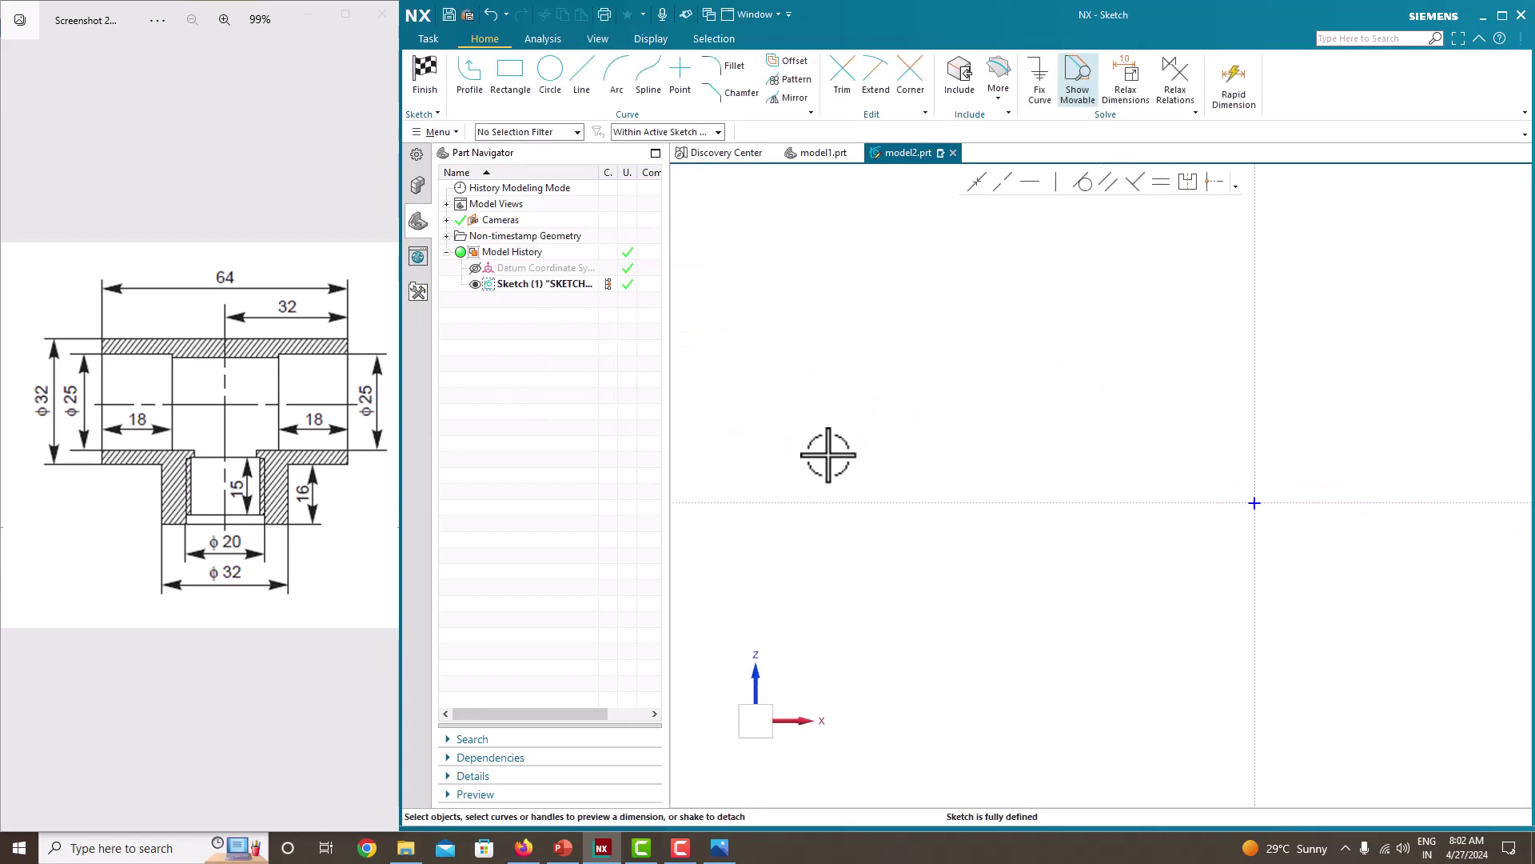
mouse_move(826, 456)
shift+middle_down()
mouse_move(1018, 467)
mouse_move(840, 456)
mouse_move(1094, 390)
mouse_move(982, 382)
shift+middle_up()
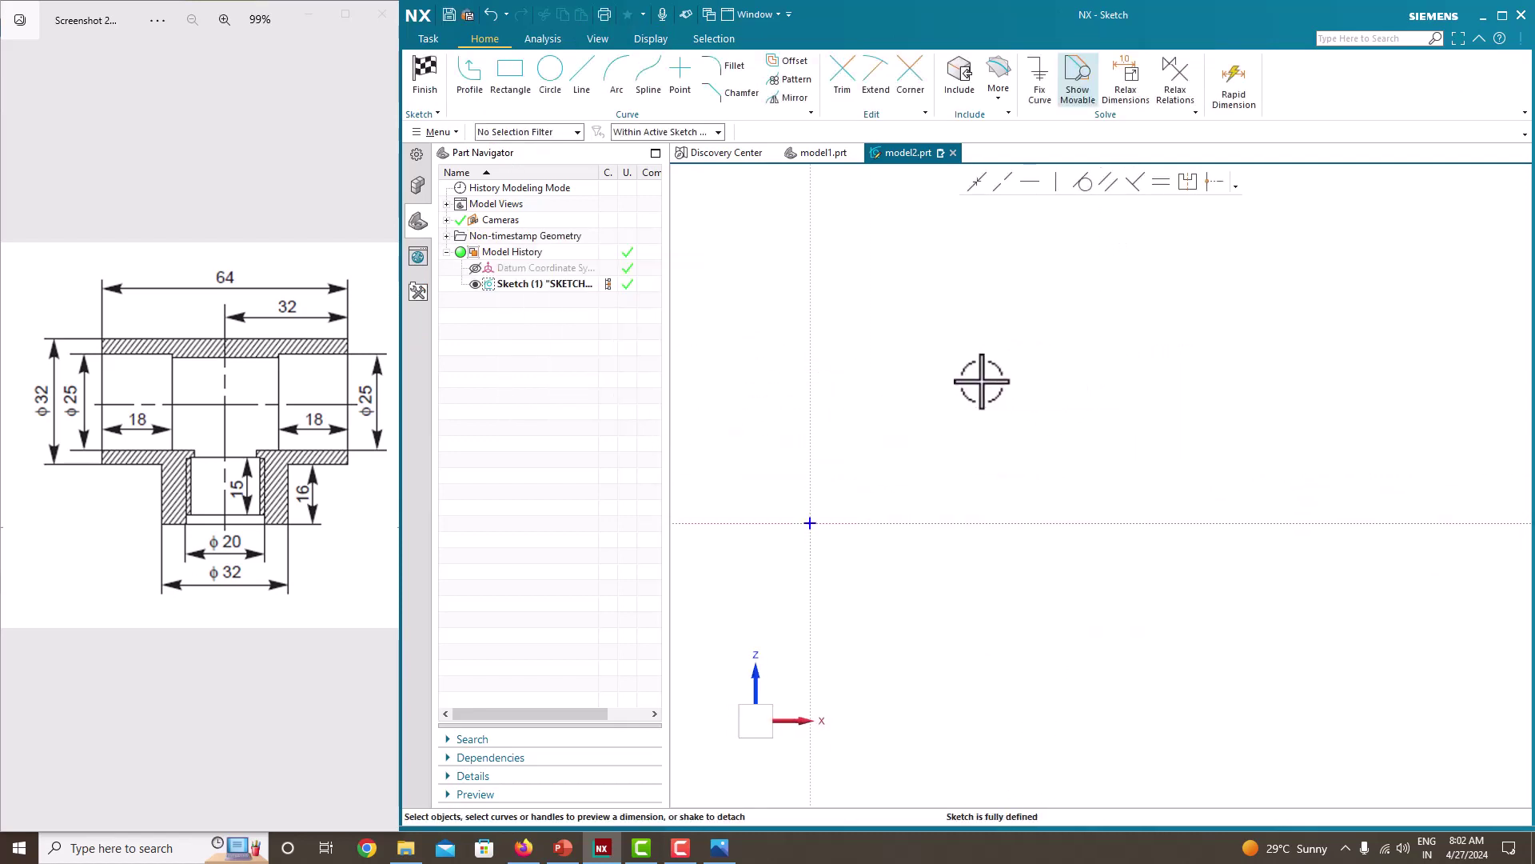
Step: Sketch a horizontal line about 270 mm long, starting on the vertical axis above the origin
click(578, 92)
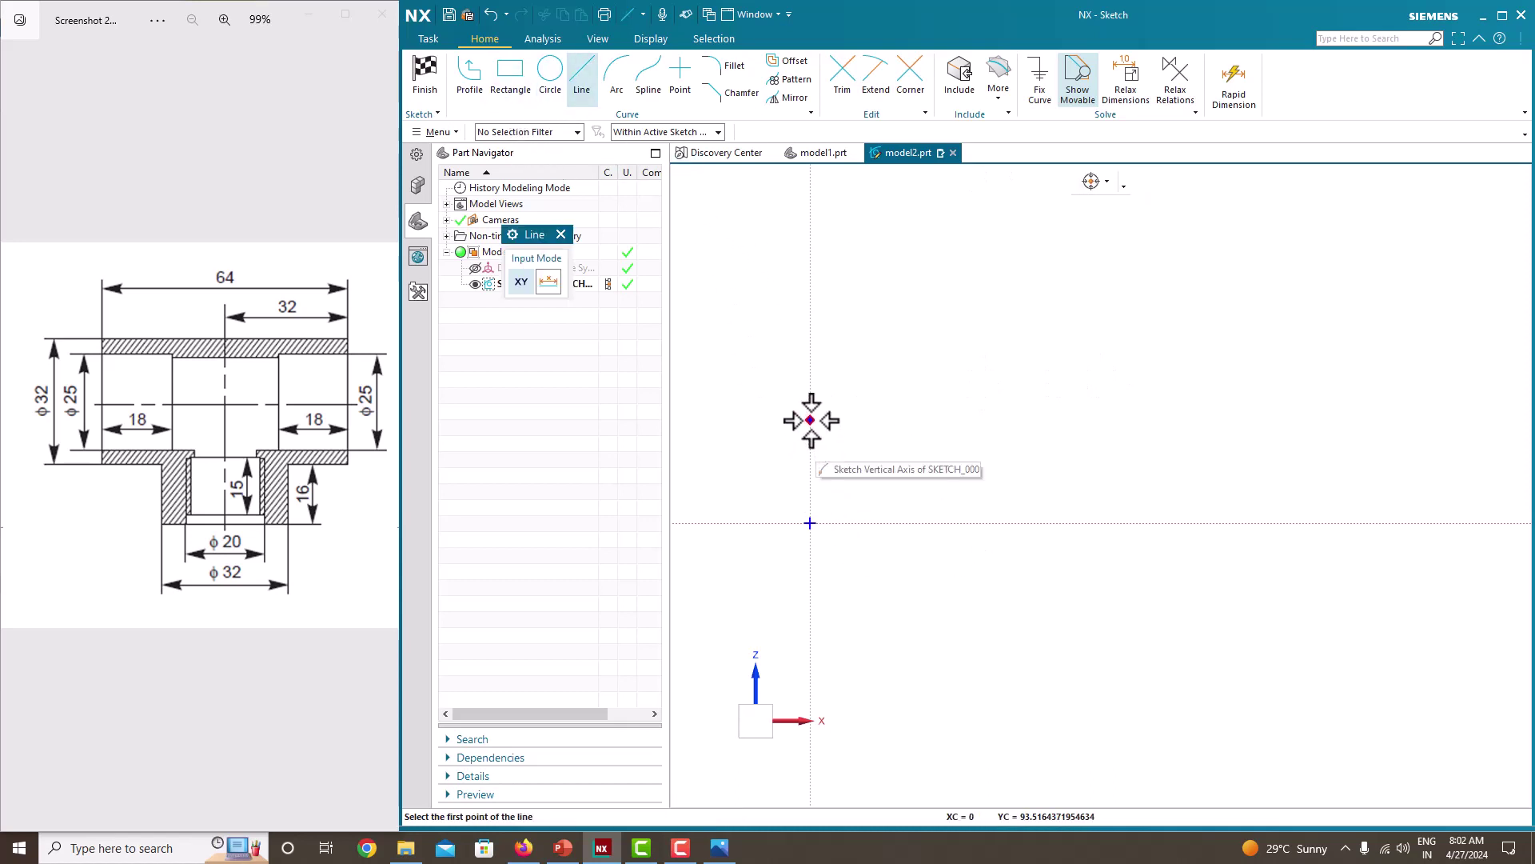
click(810, 467)
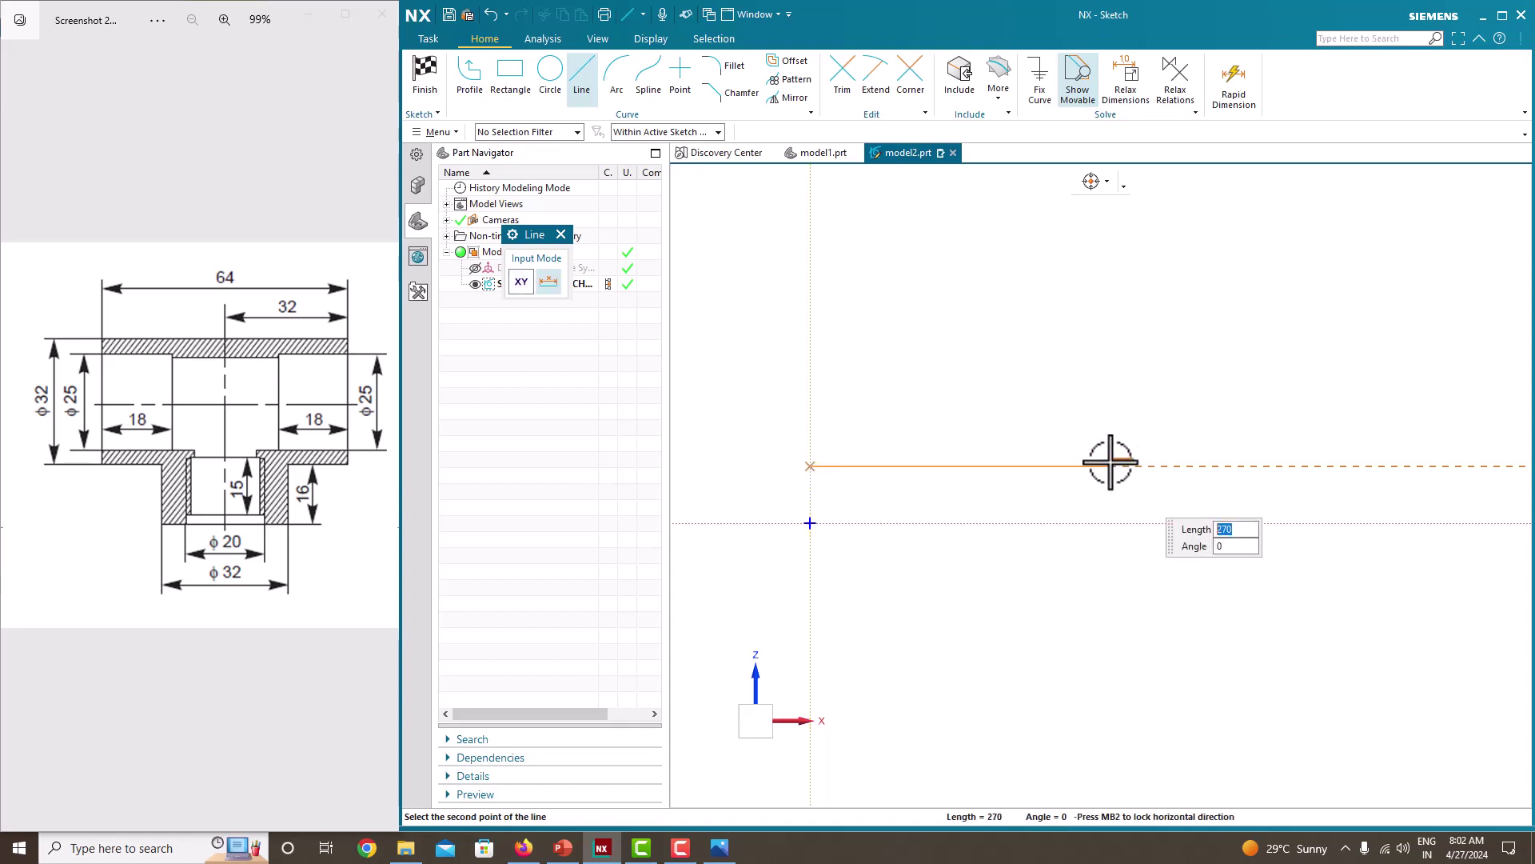
click(1110, 464)
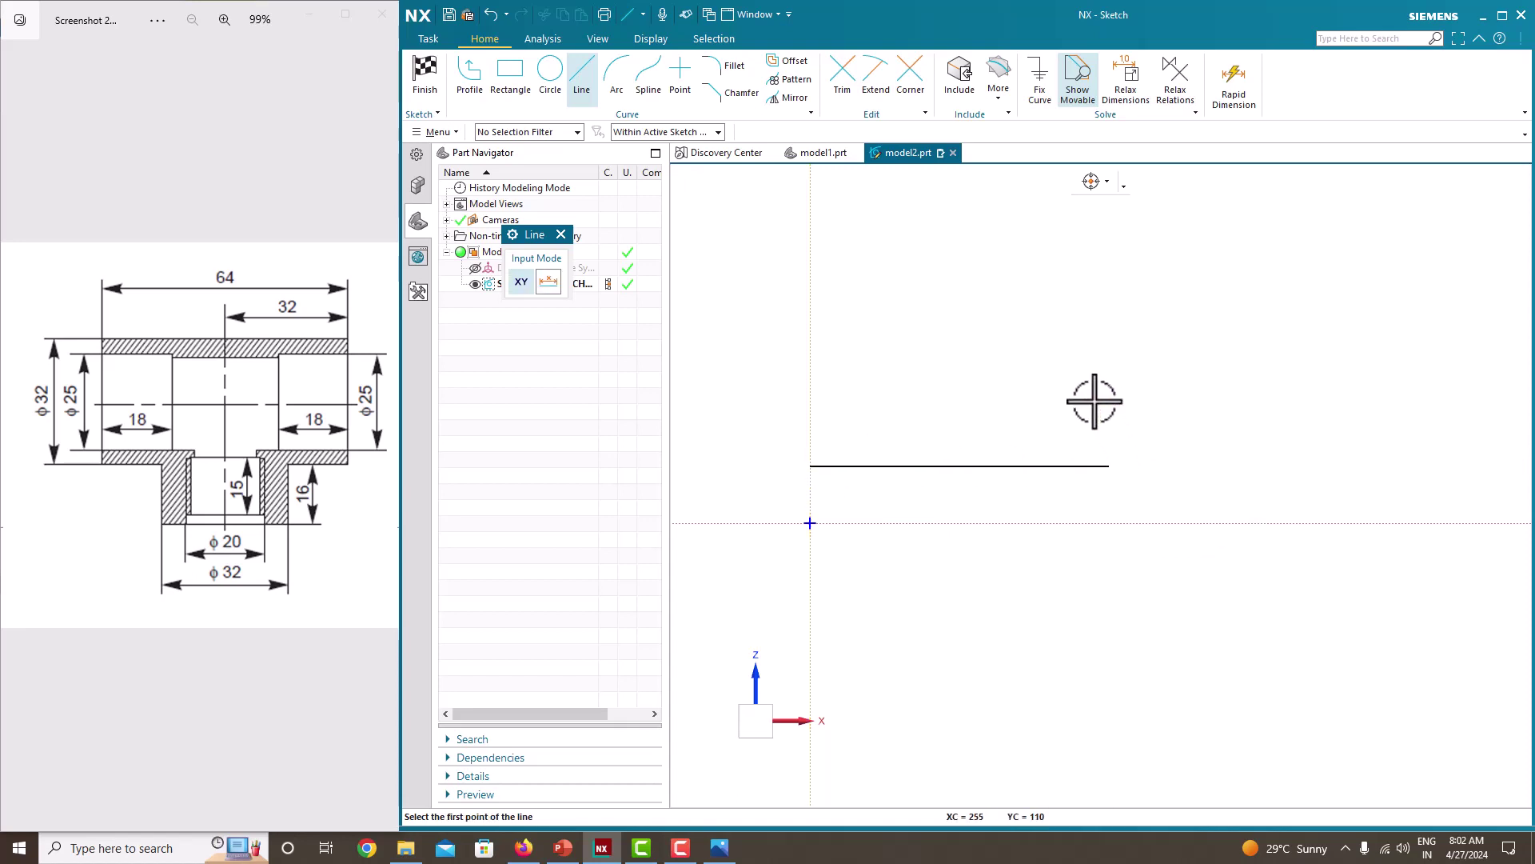
key(Escape)
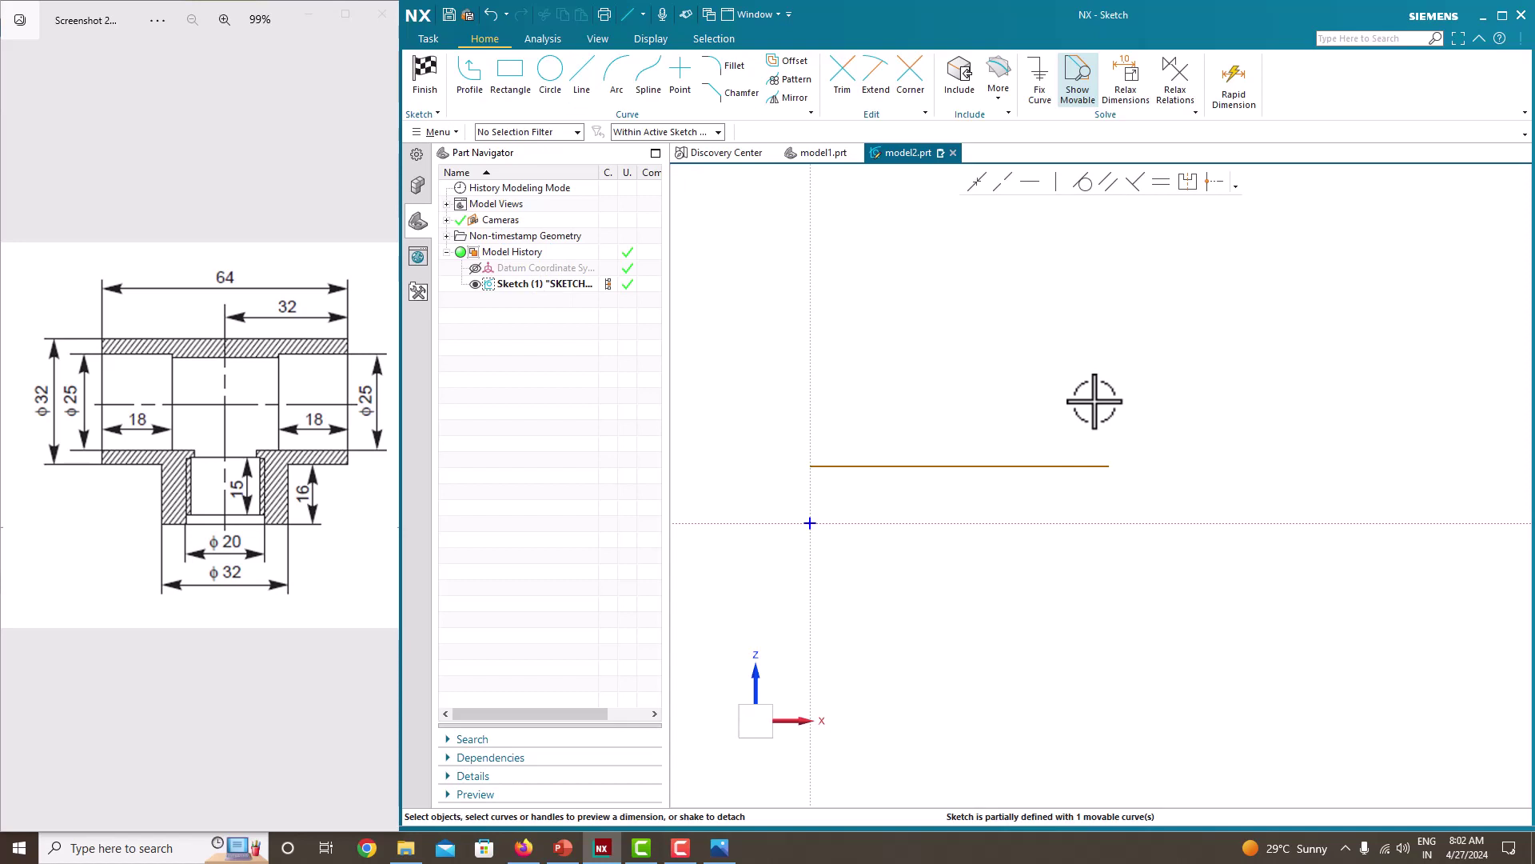
Step: Dimension the horizontal line's length as 64 mm and scale the entire sketch to that dimension
click(972, 460)
click(966, 498)
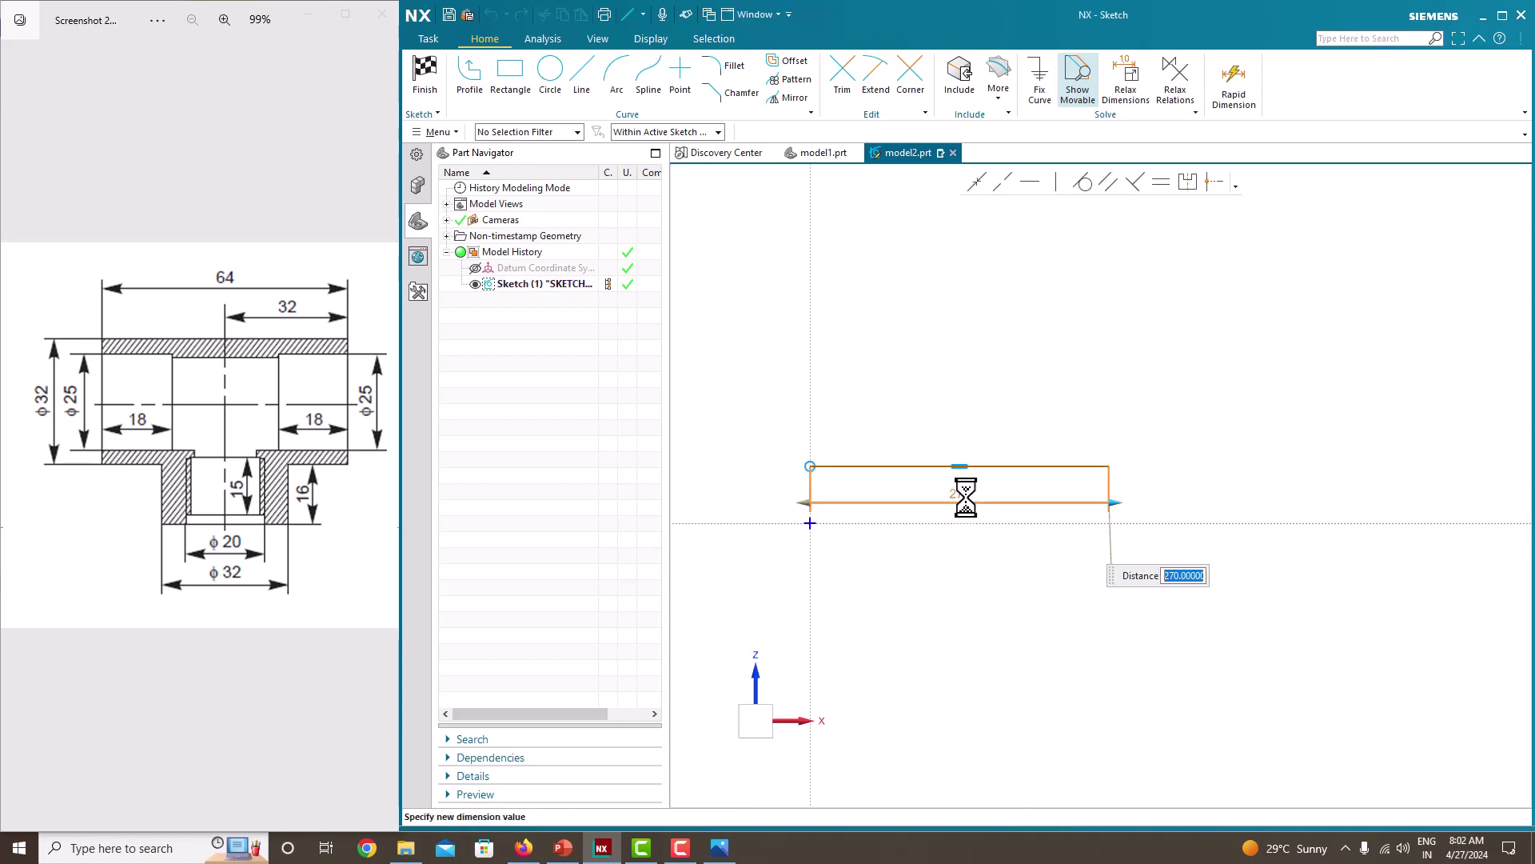
key(Return)
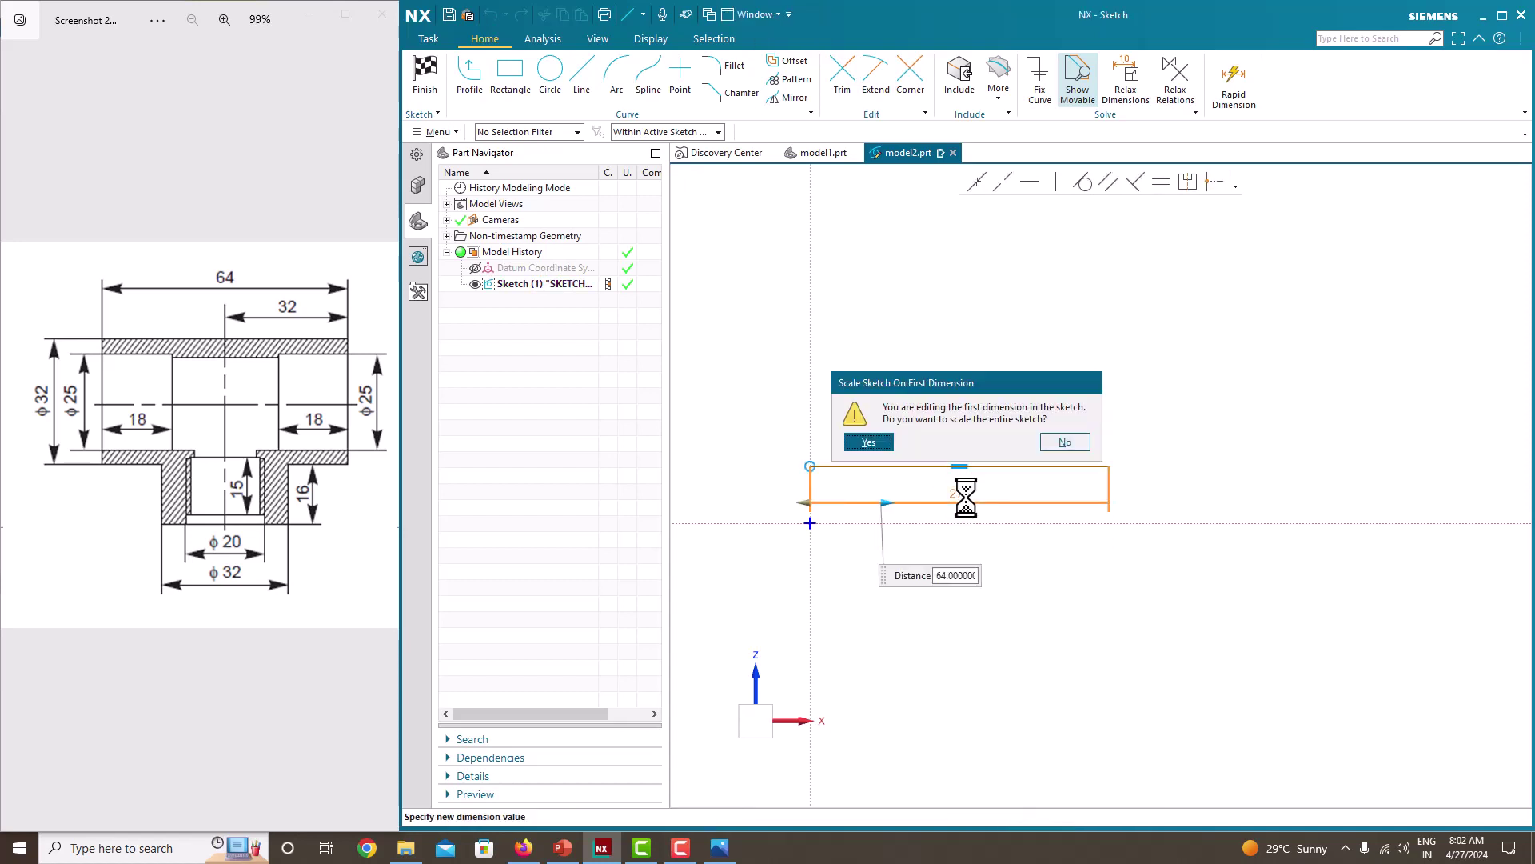
click(875, 445)
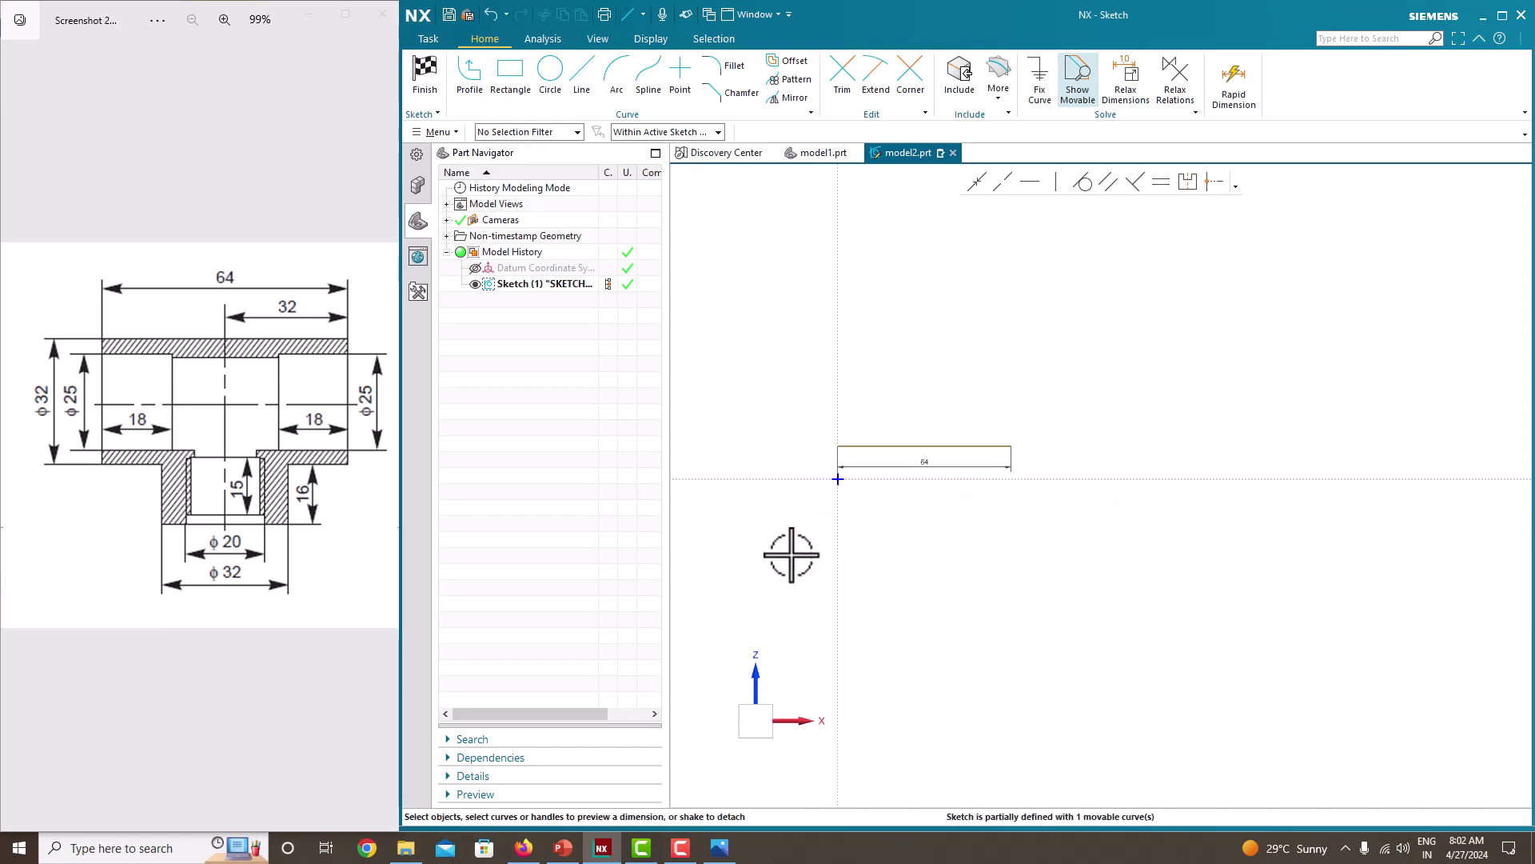
Step: Dimension the line's height above the horizontal axis as 16 mm
scroll(892, 477, up, 3)
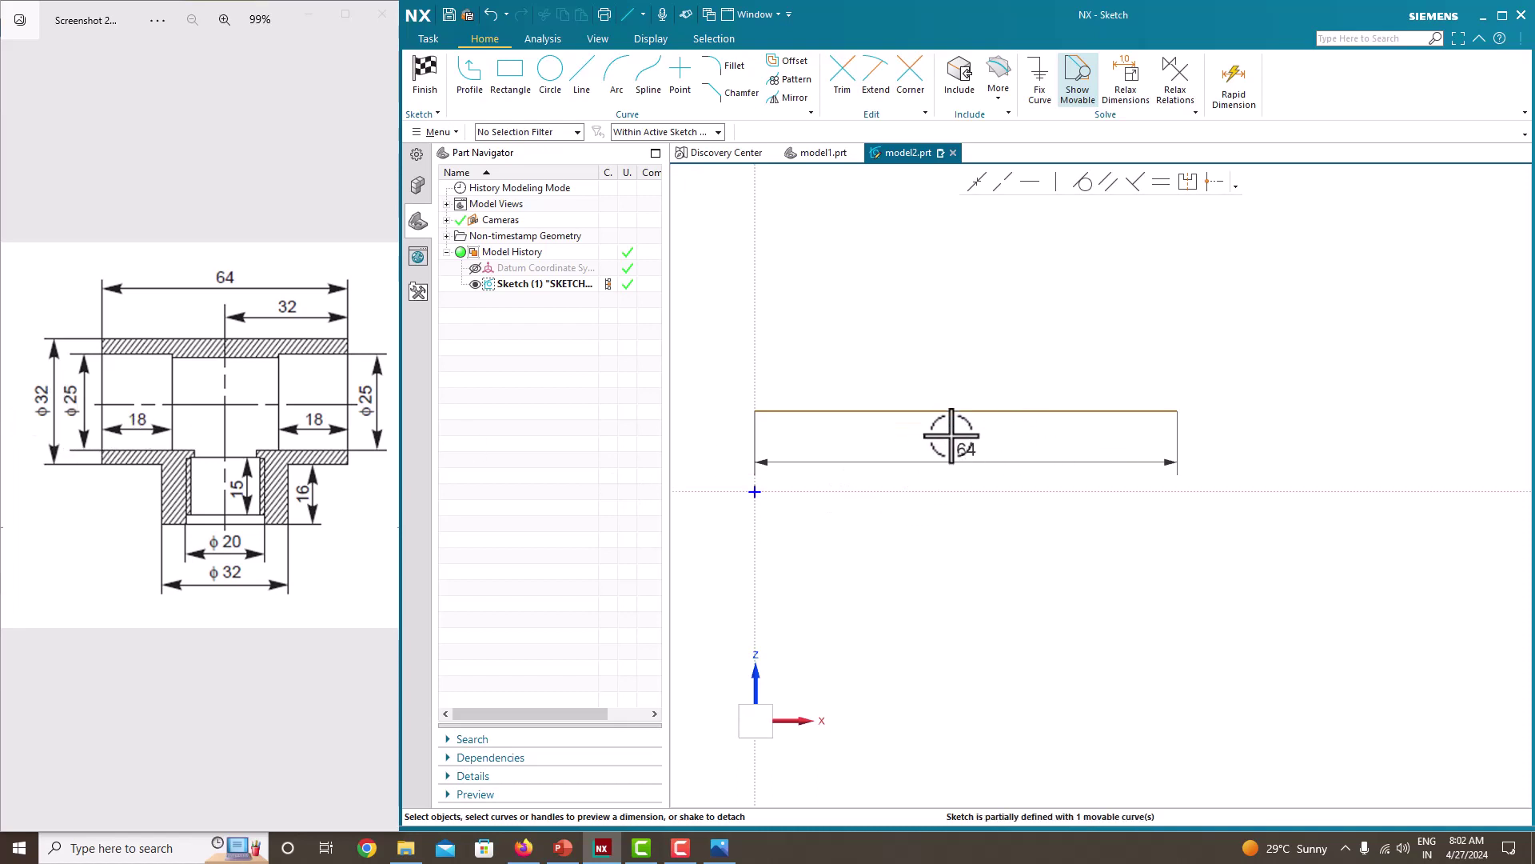
click(1100, 411)
click(1100, 491)
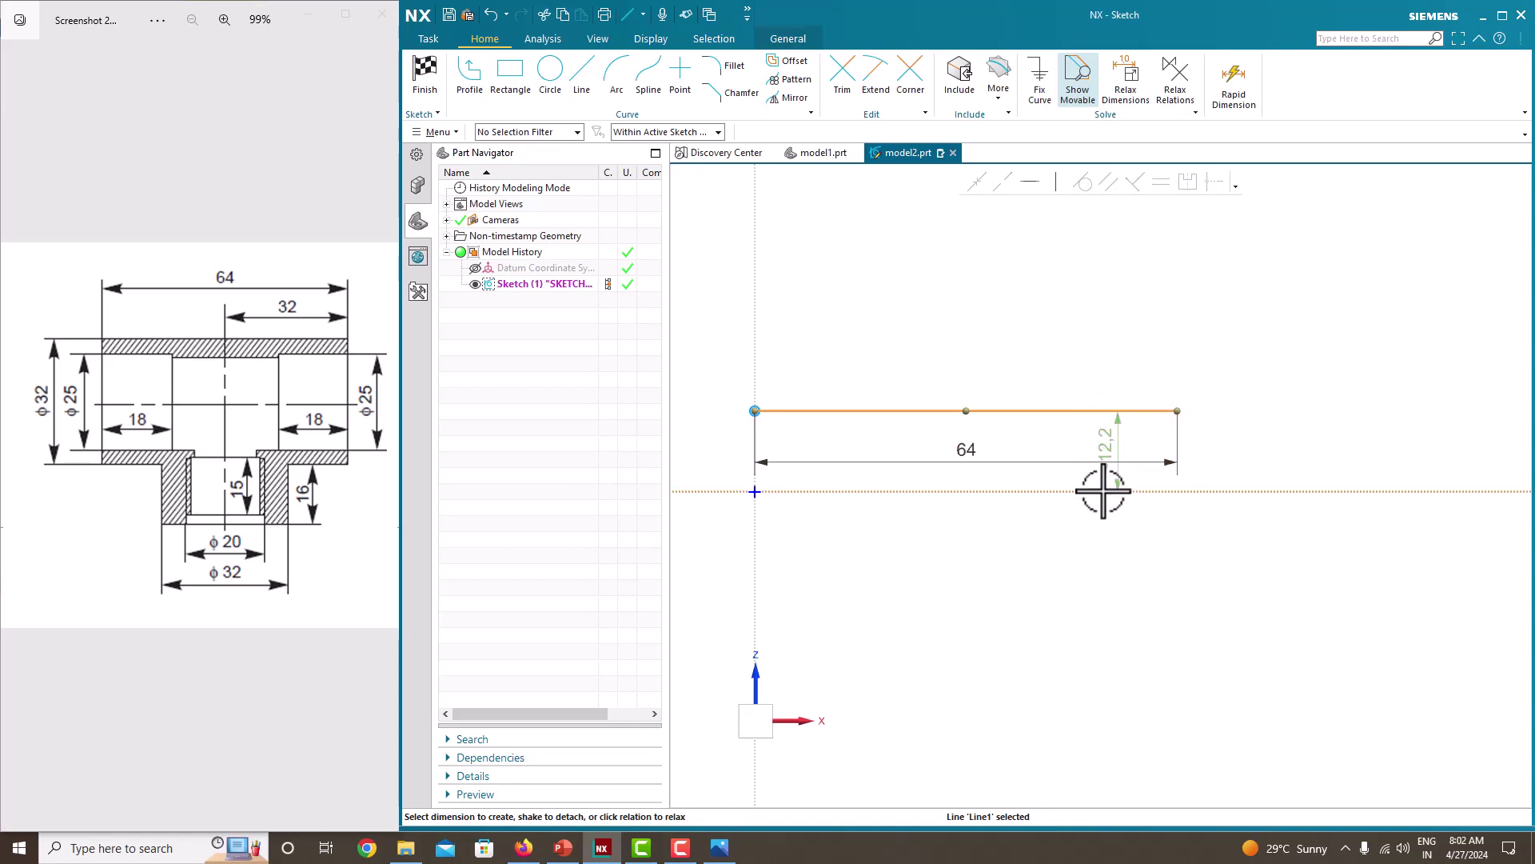
click(1117, 452)
text(16)
key(Return)
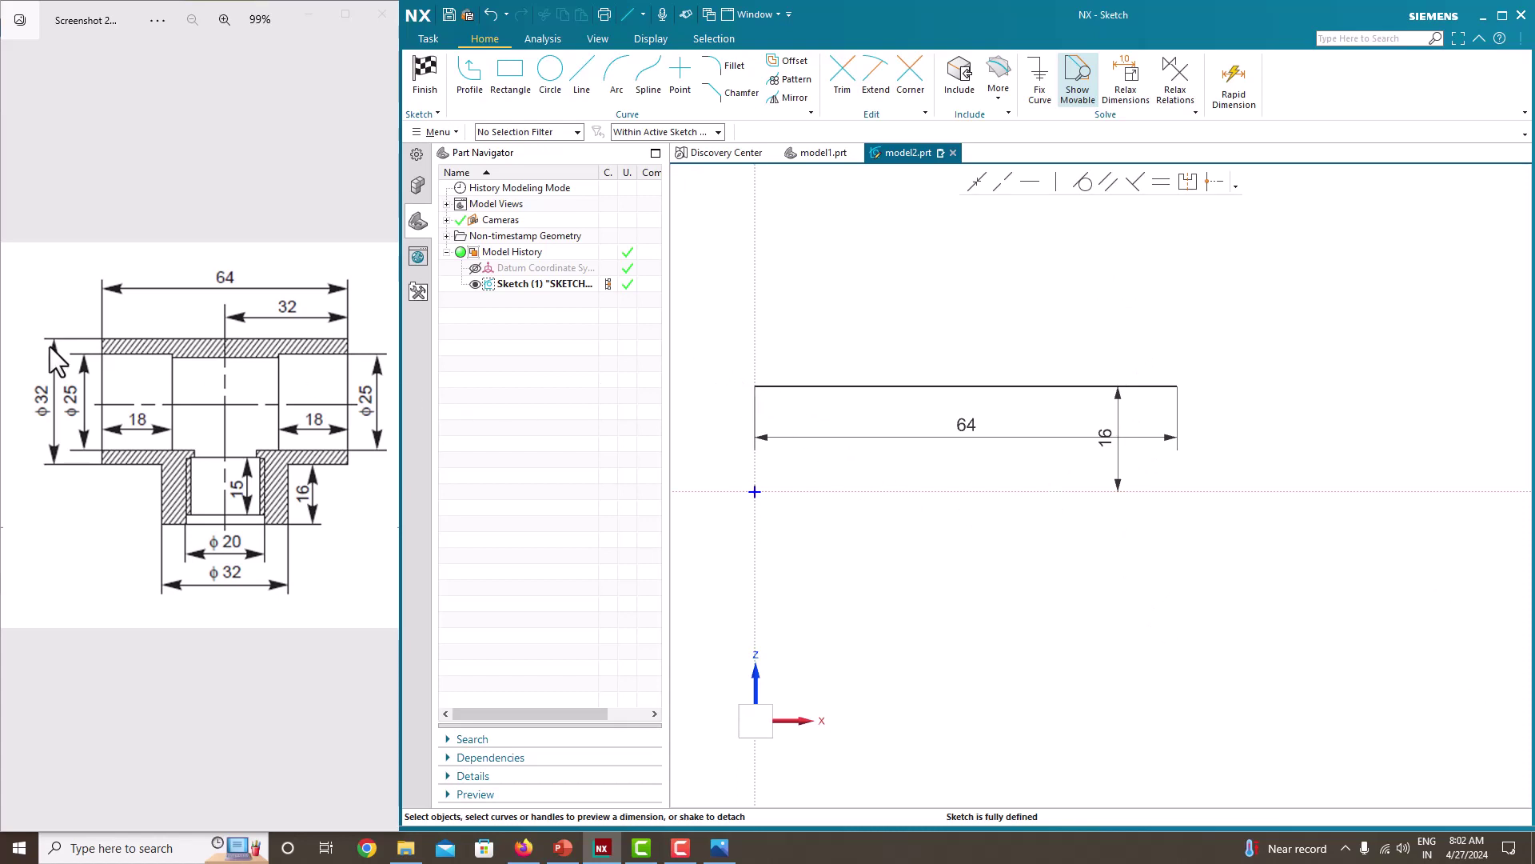
Step: Sketch a closed stepped profile below the 64 mm line, with ends about 6 mm thick, the left one about 21 mm long, and a deeper middle section
click(469, 72)
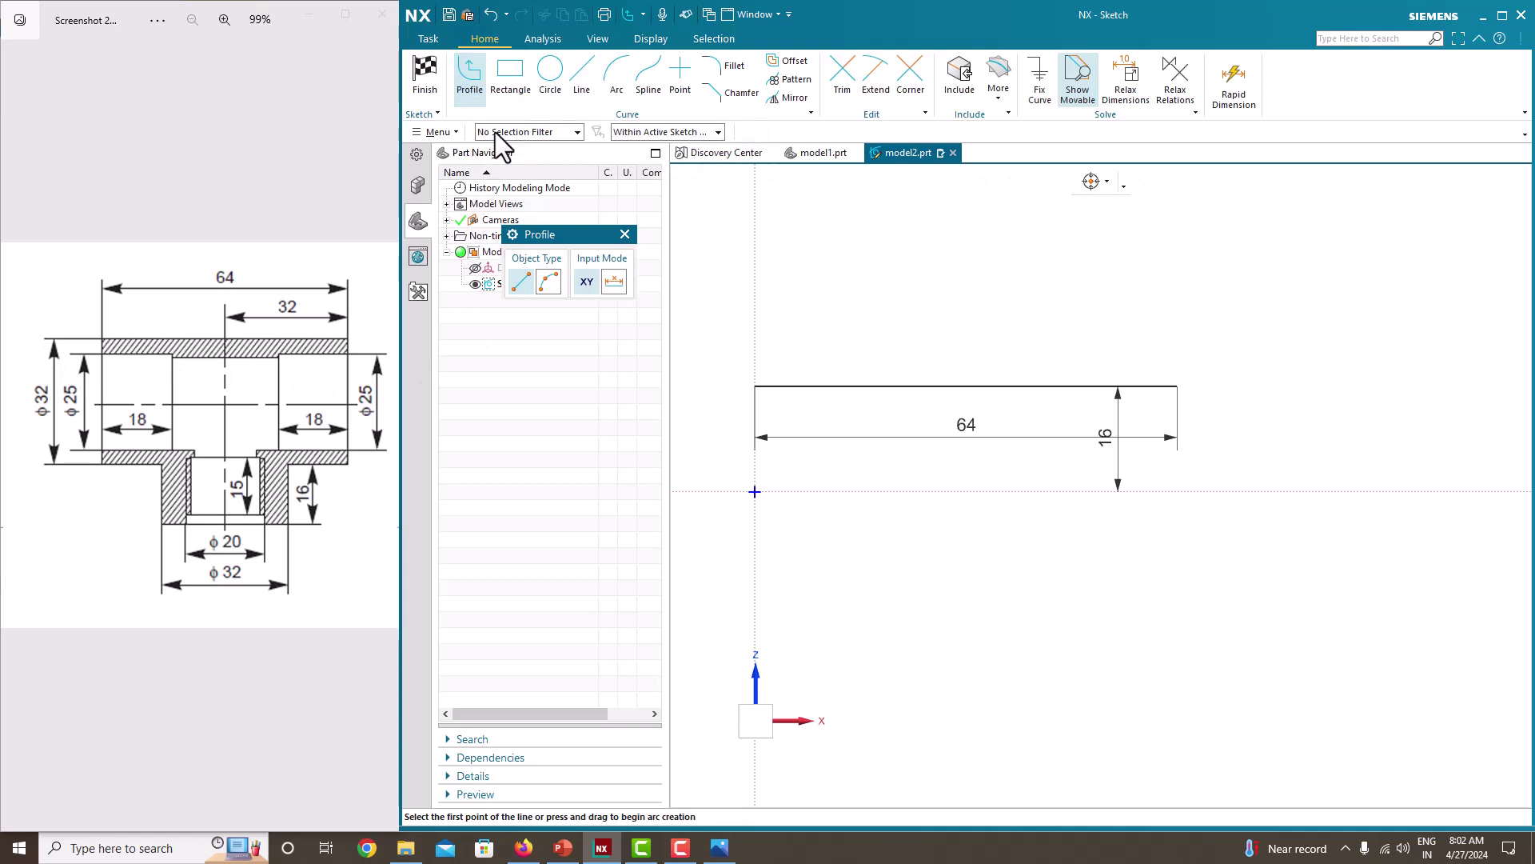
click(755, 386)
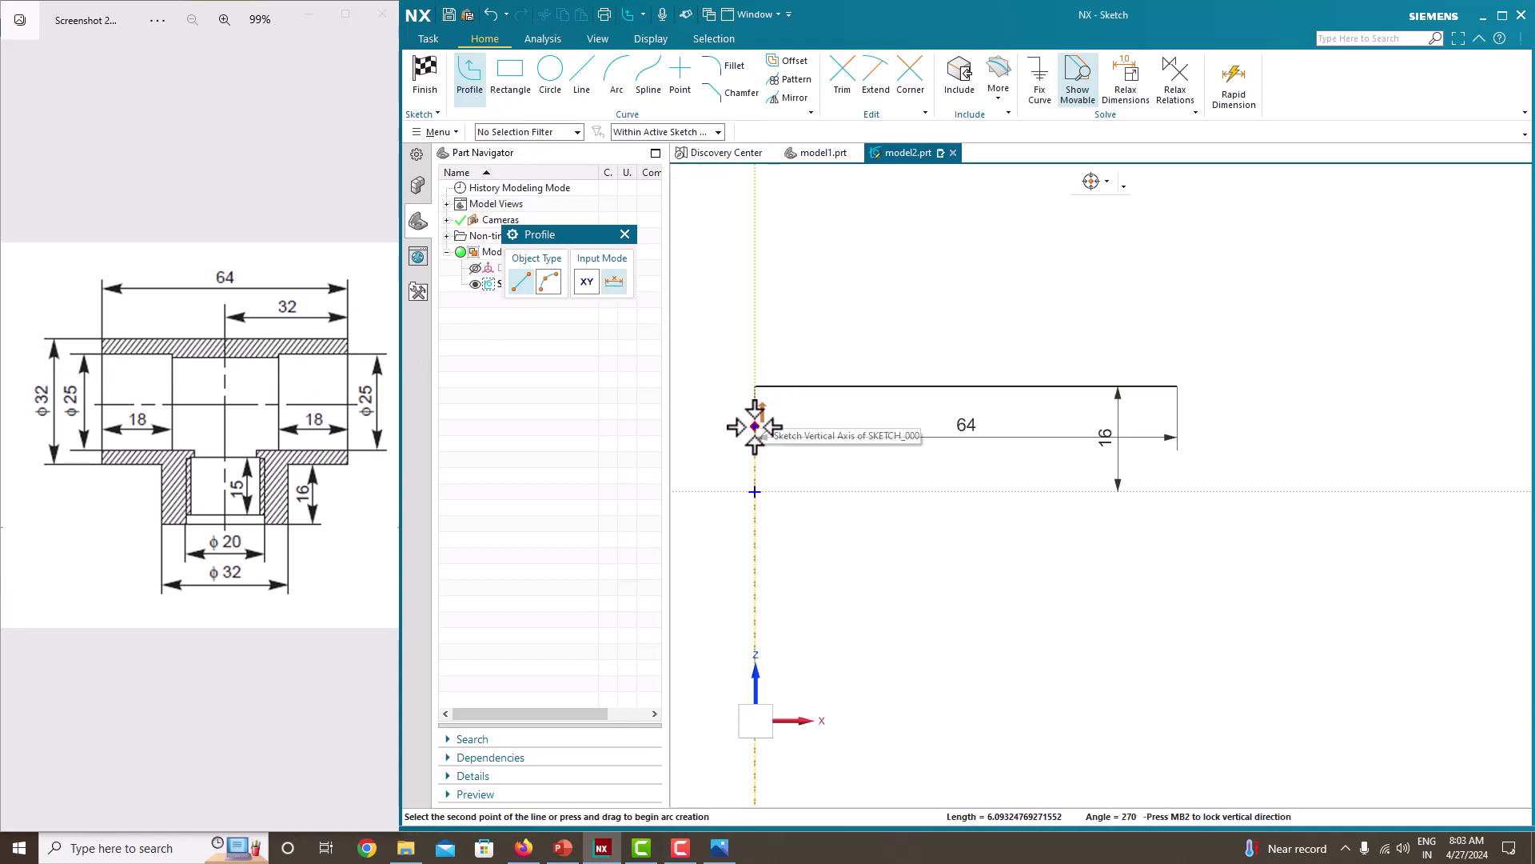
click(755, 426)
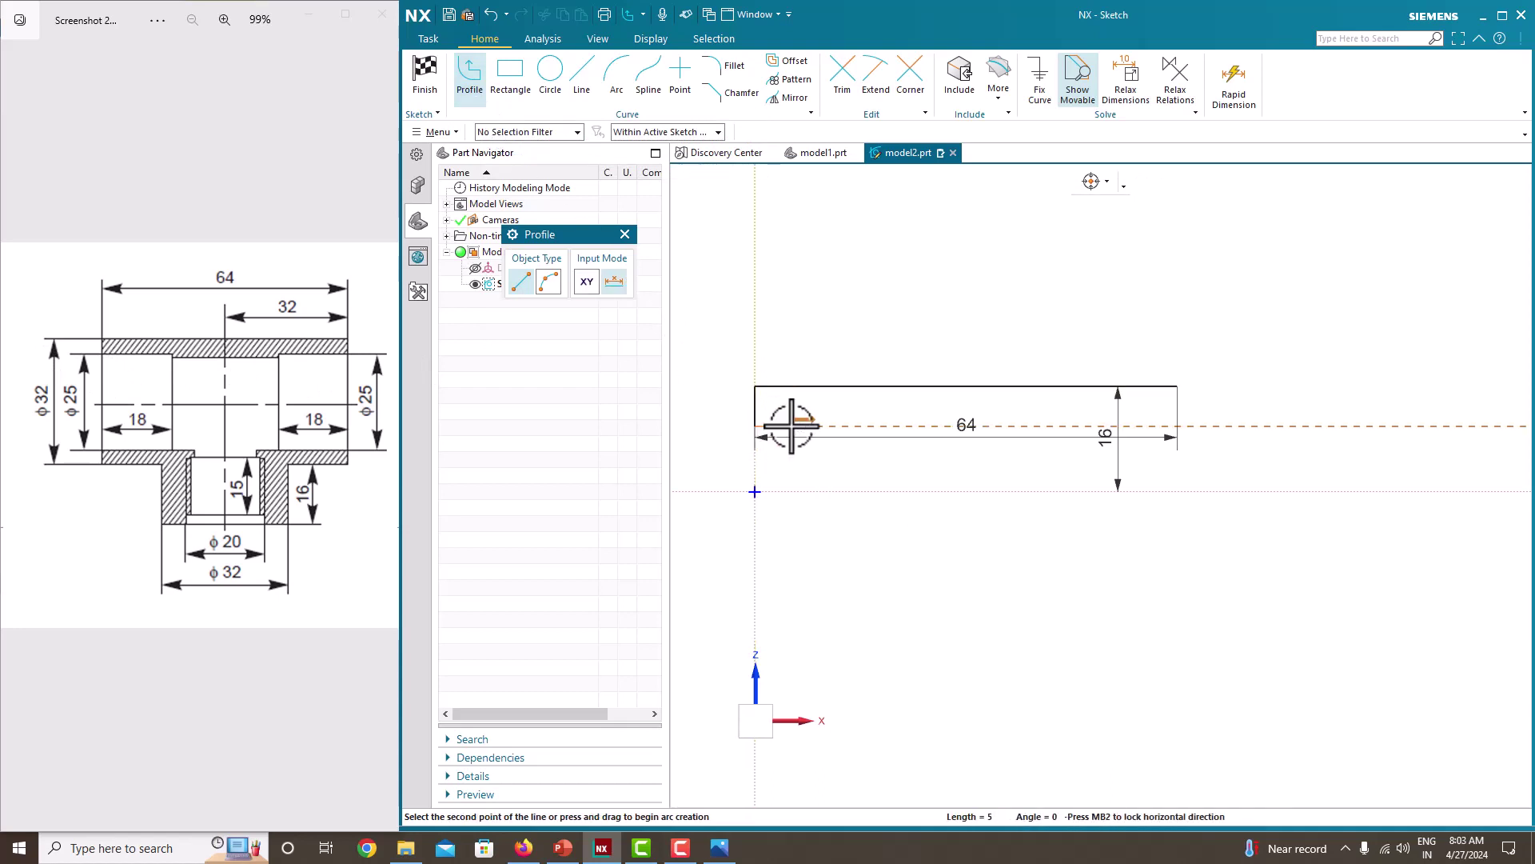
click(894, 425)
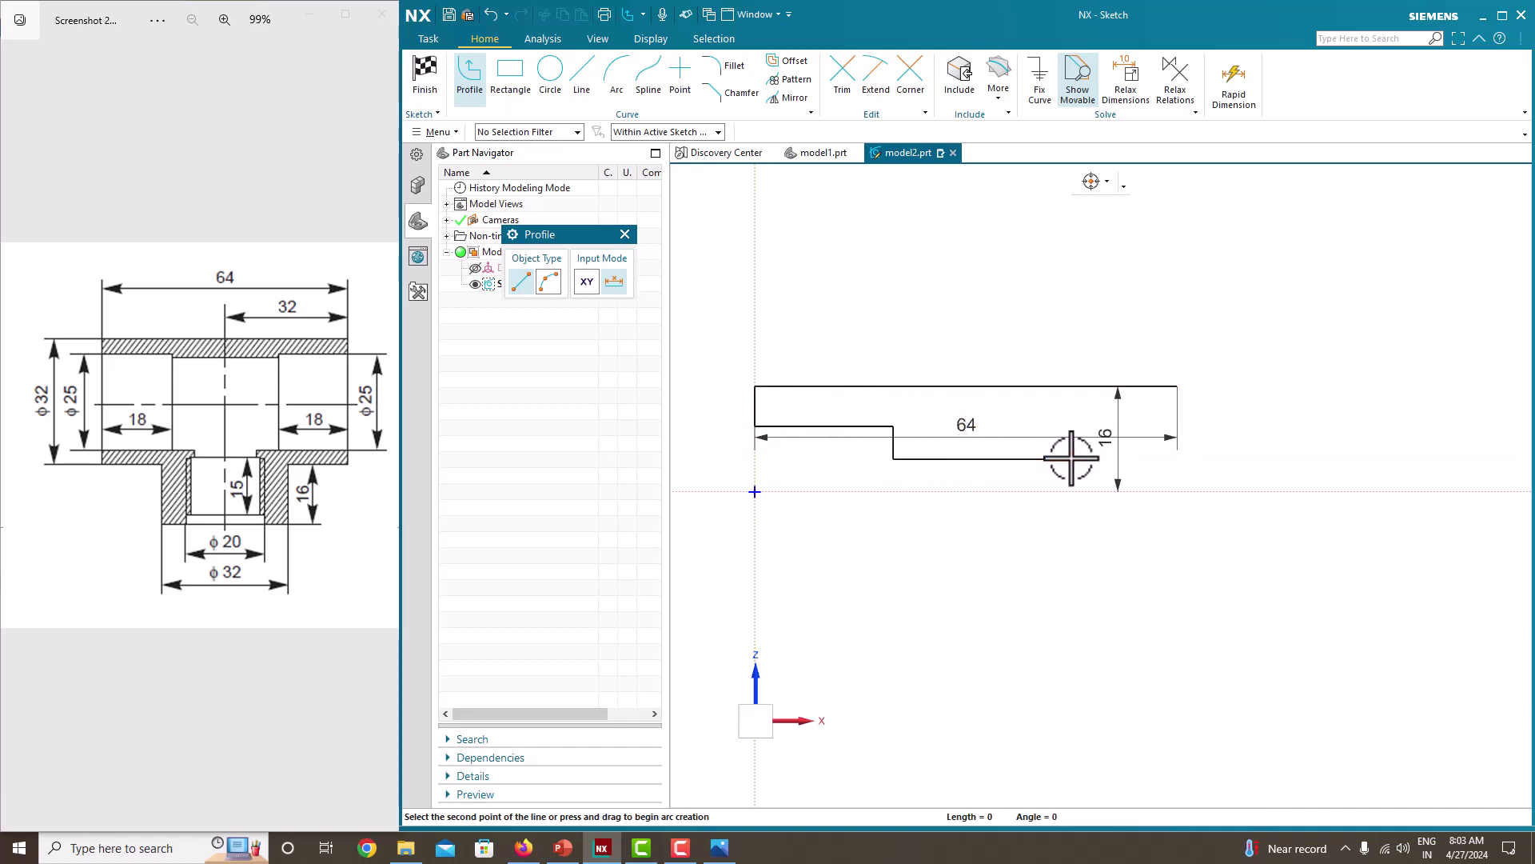
click(1072, 426)
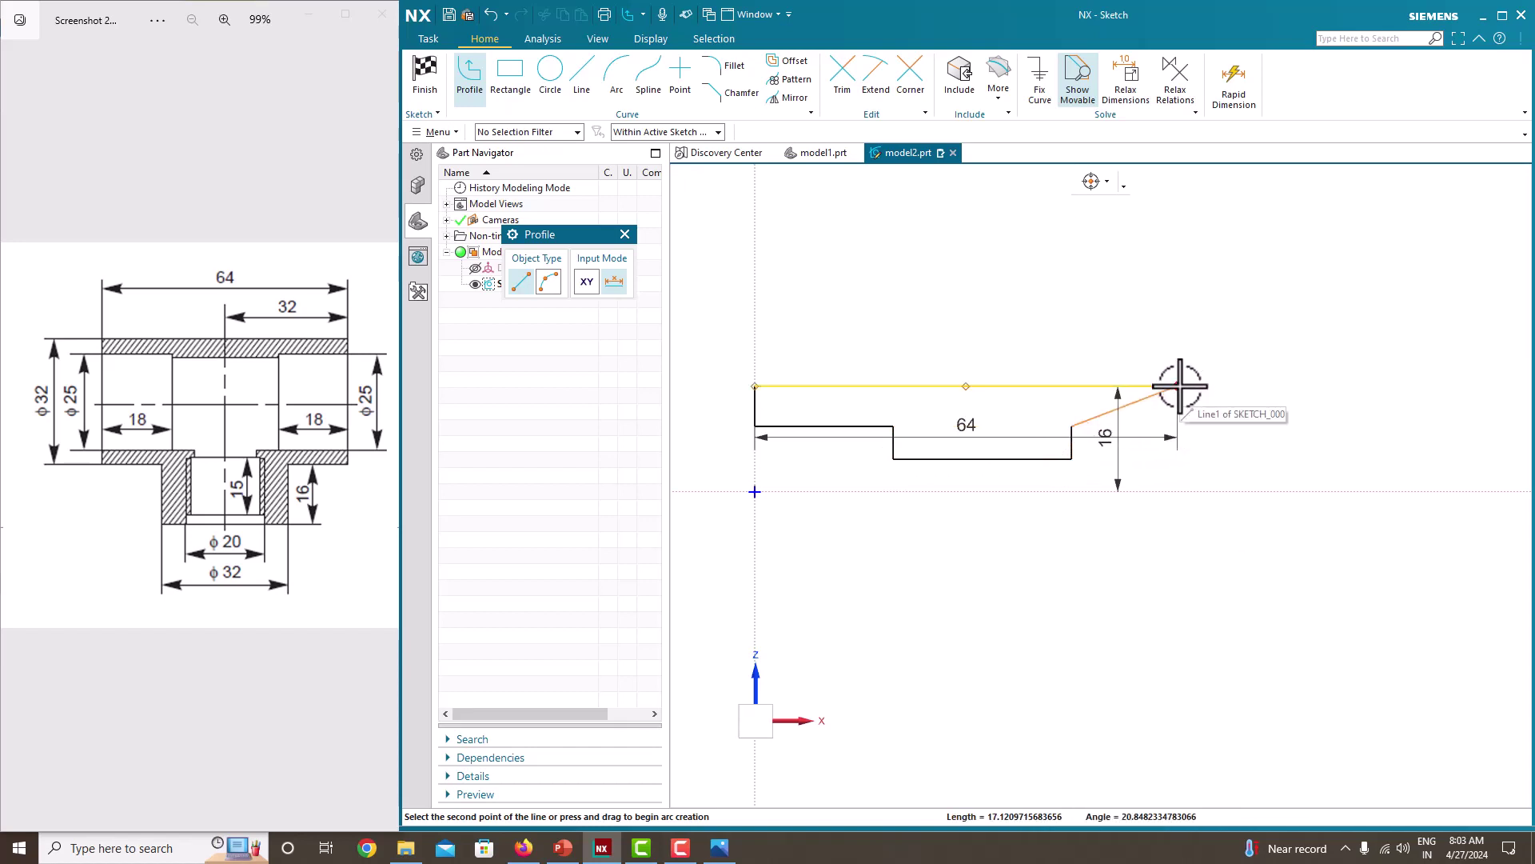
click(1177, 426)
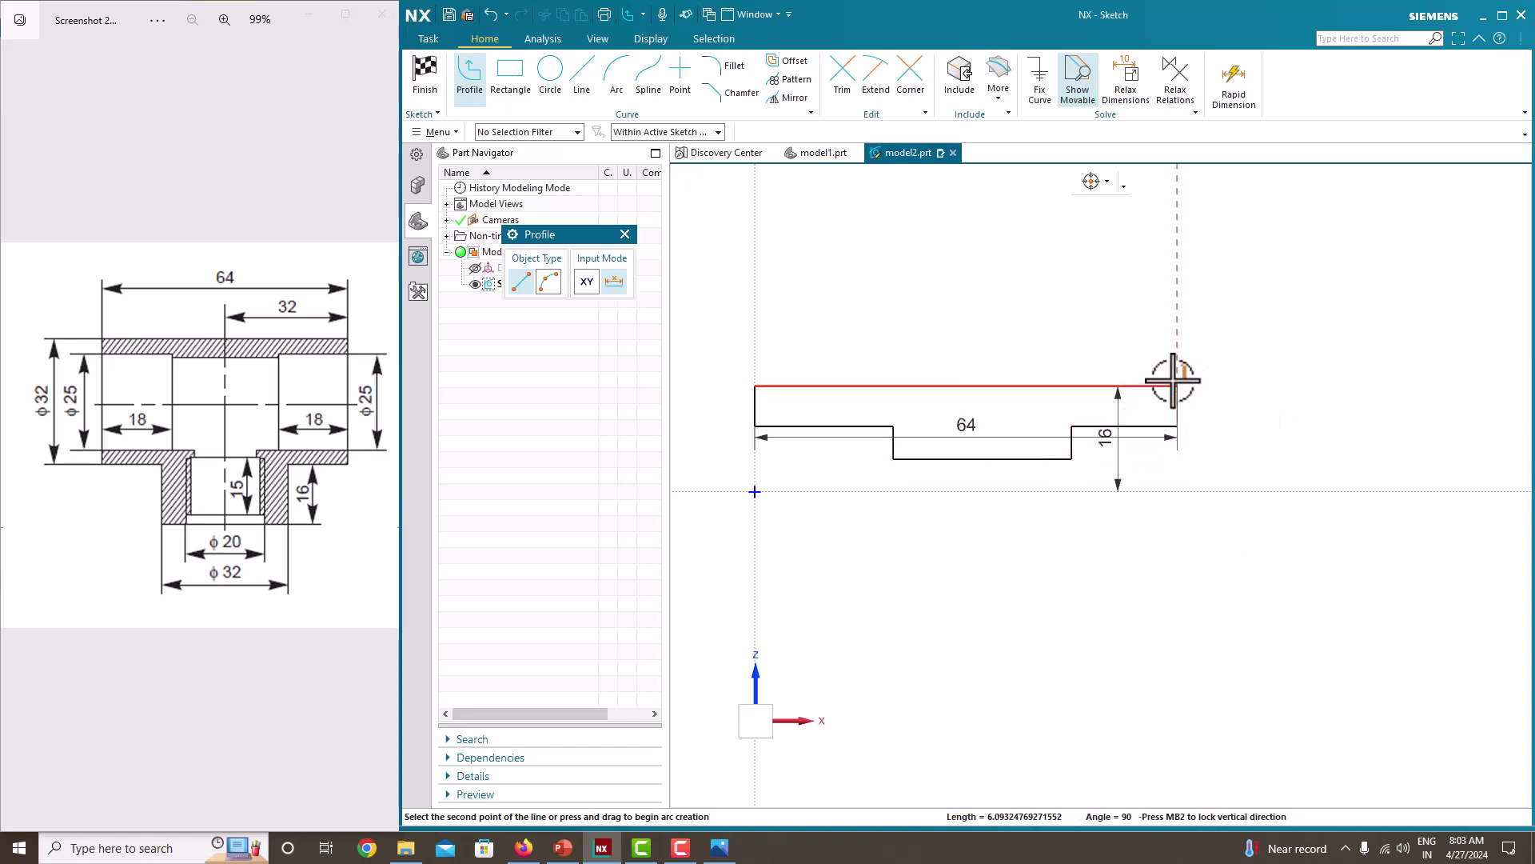
click(1178, 386)
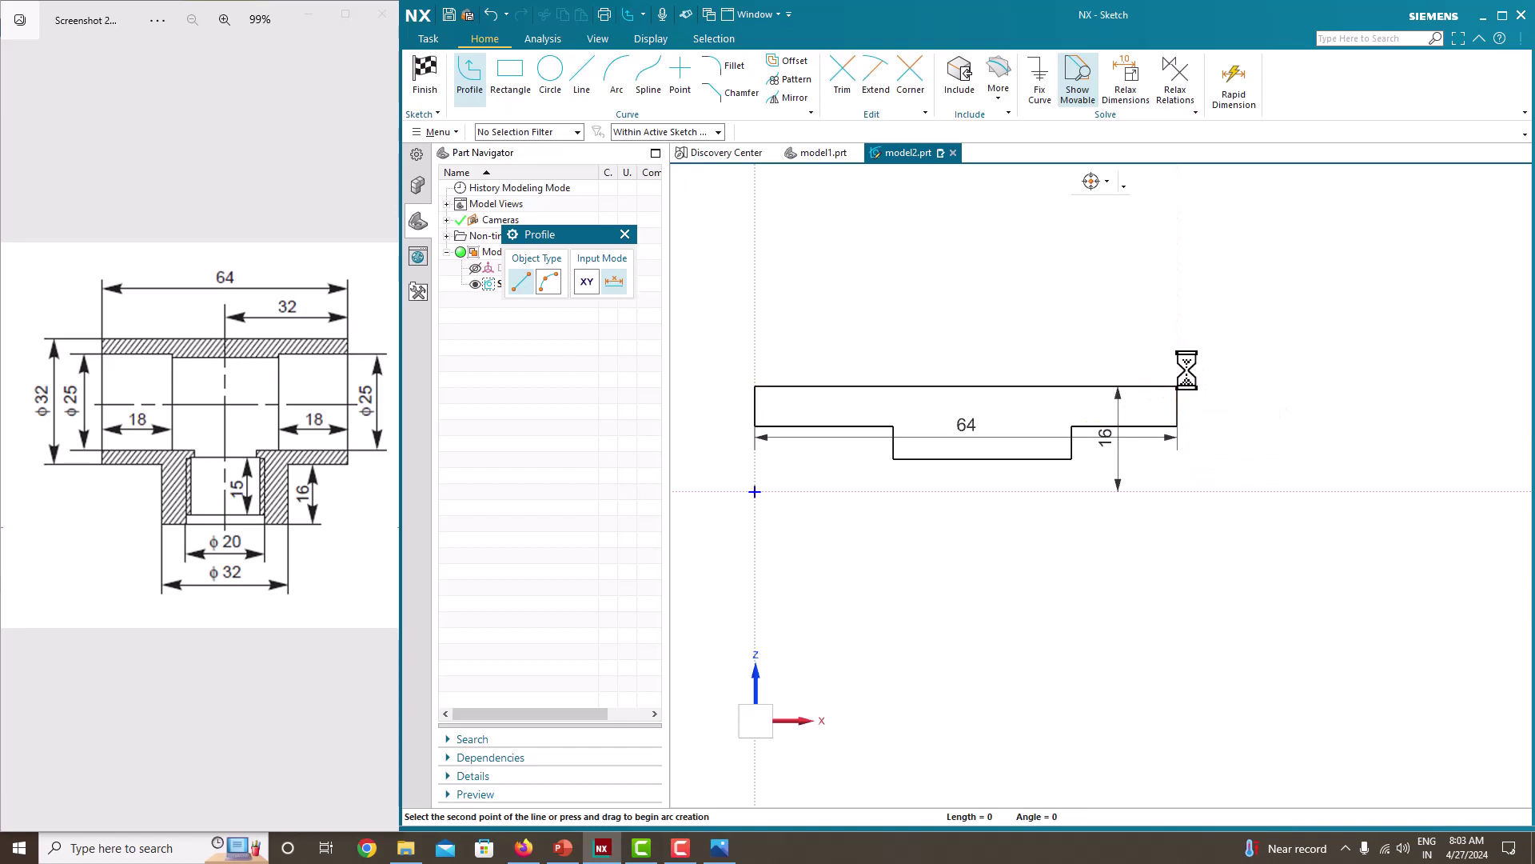
middle_click(1195, 293)
middle_click(1195, 293)
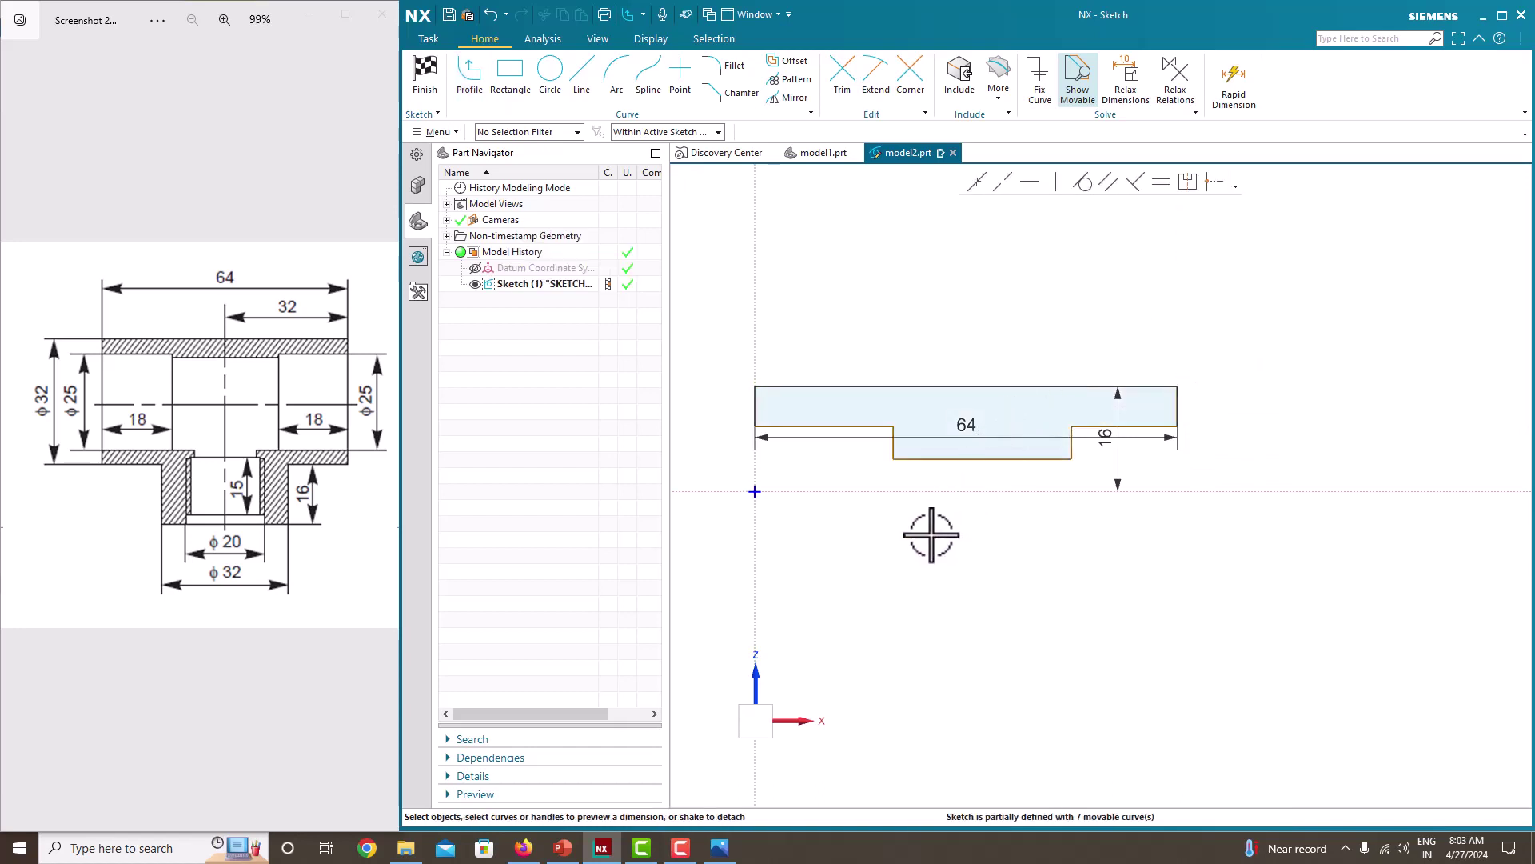
Step: Dimension the left step line's height above the horizontal axis as 25/2 (12.5 mm), without keeping the formula as an expression
click(796, 427)
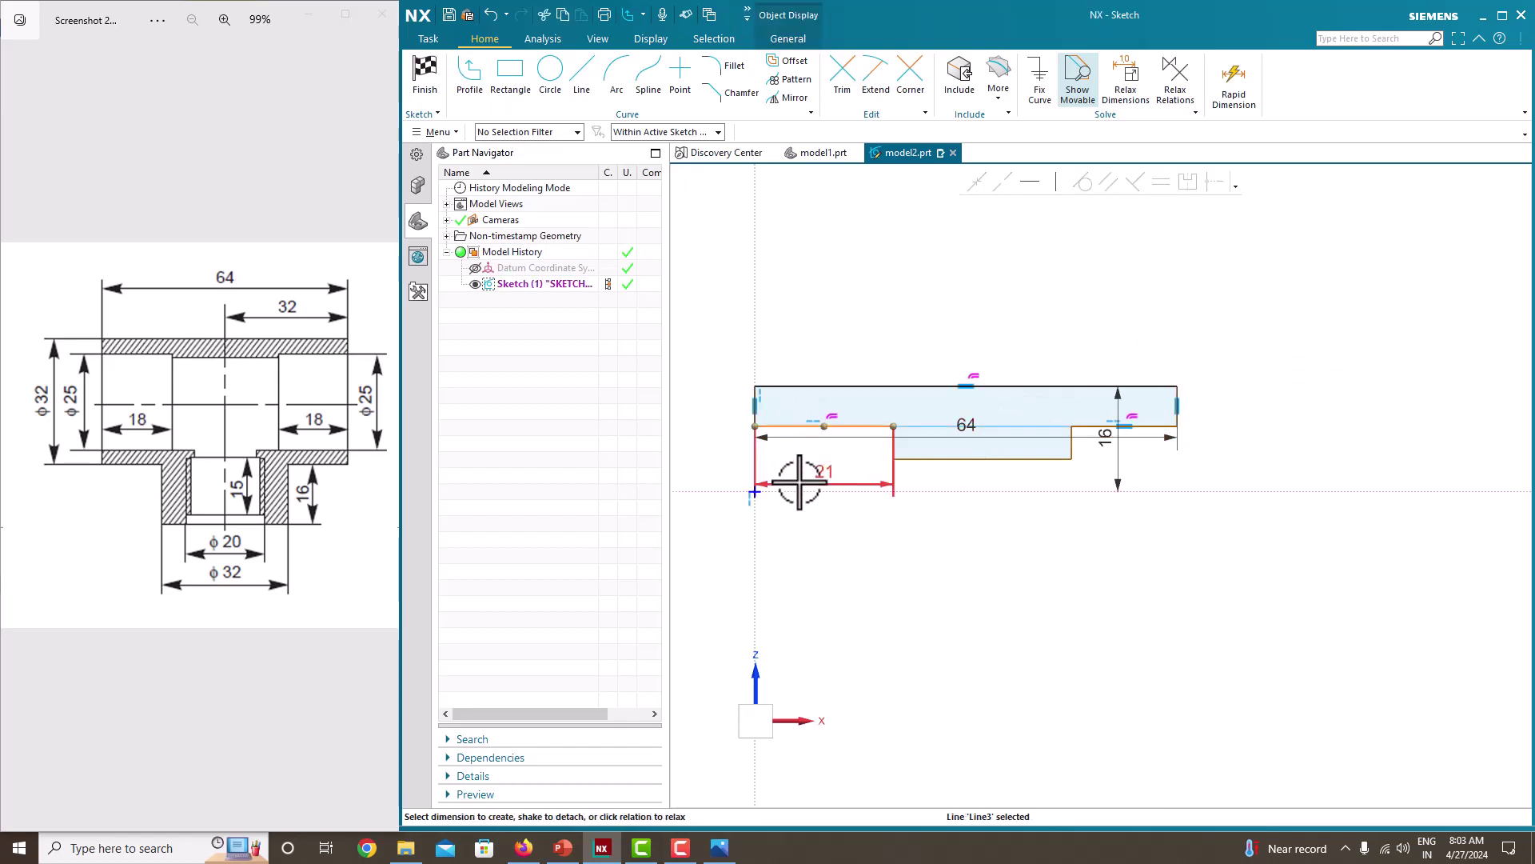
click(801, 485)
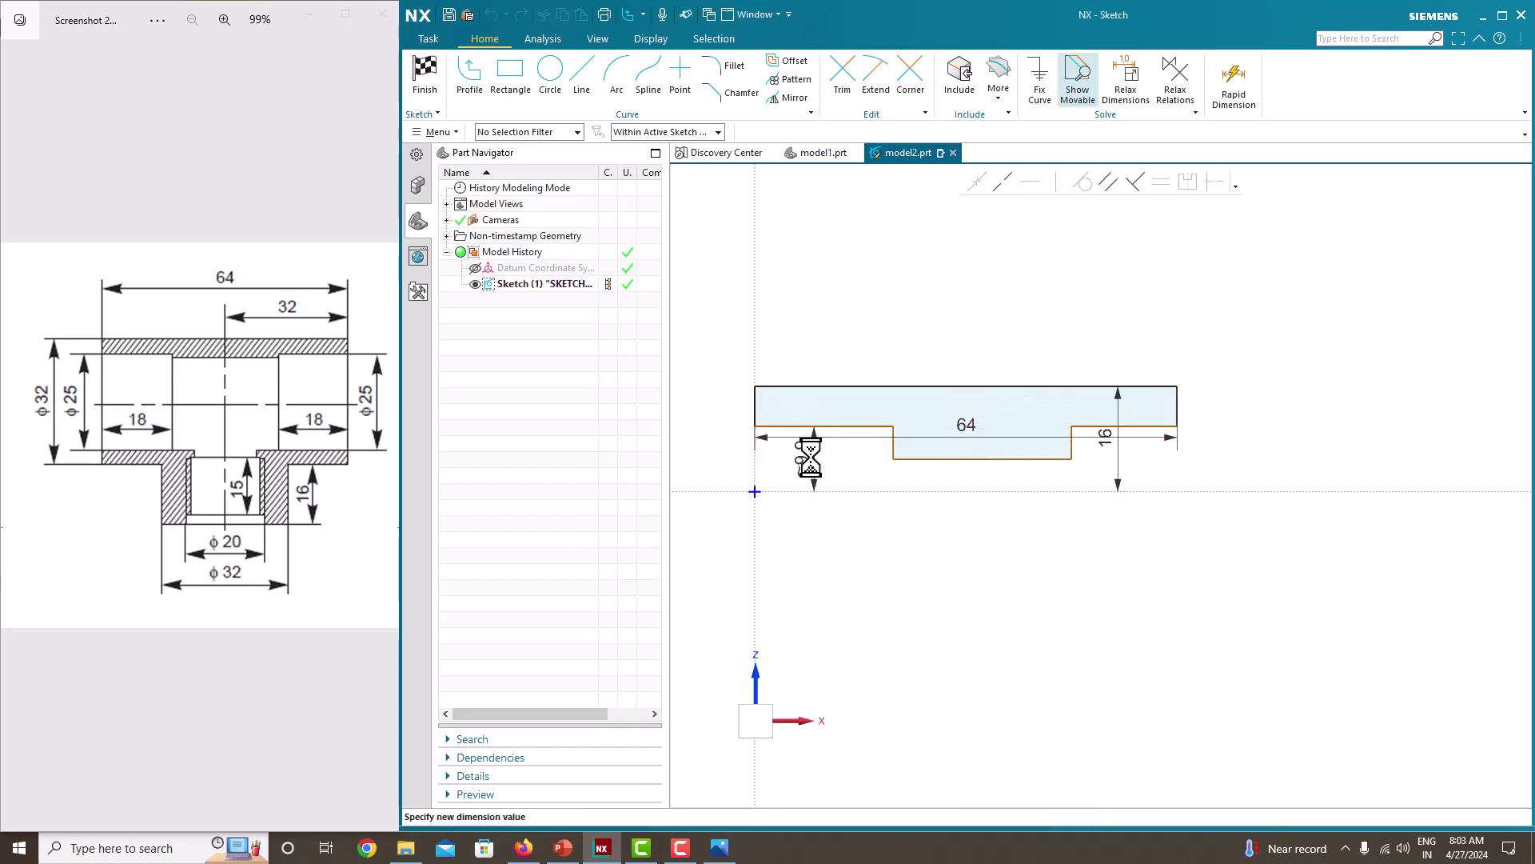
text(25/)
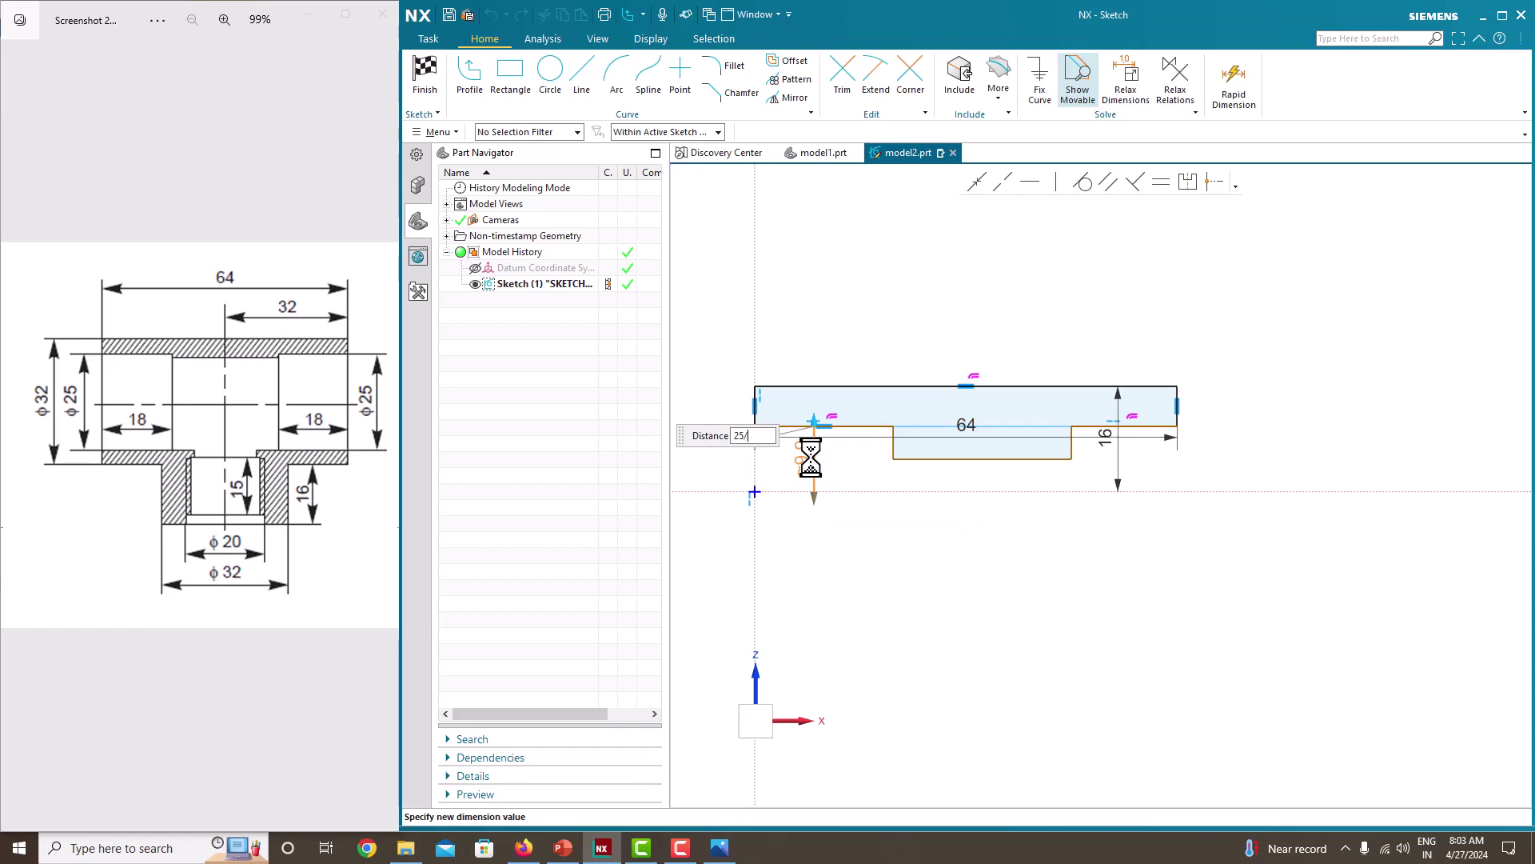
text(2)
key(Return)
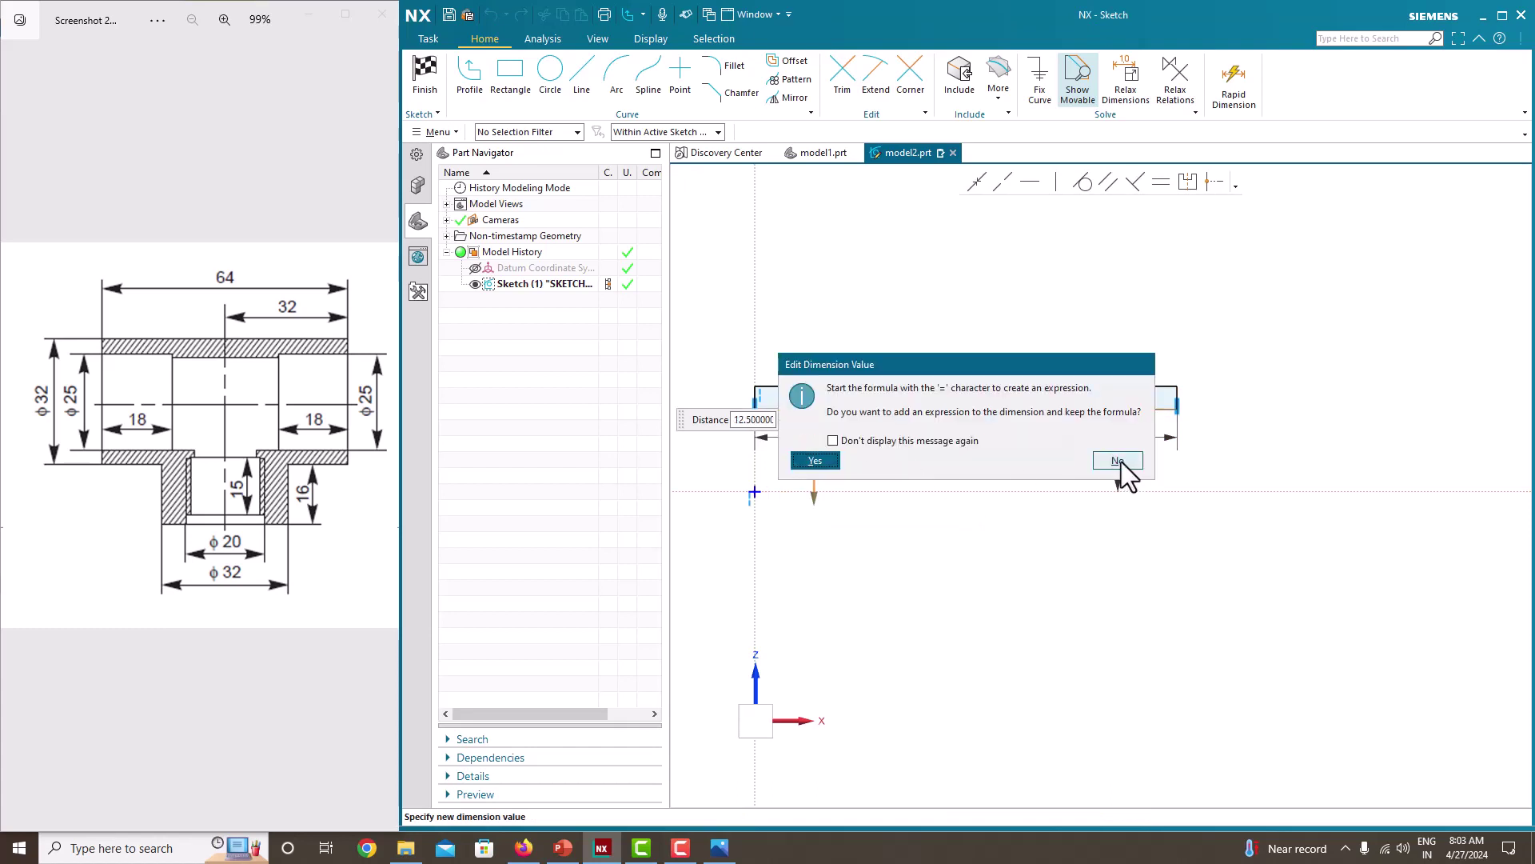
click(1119, 461)
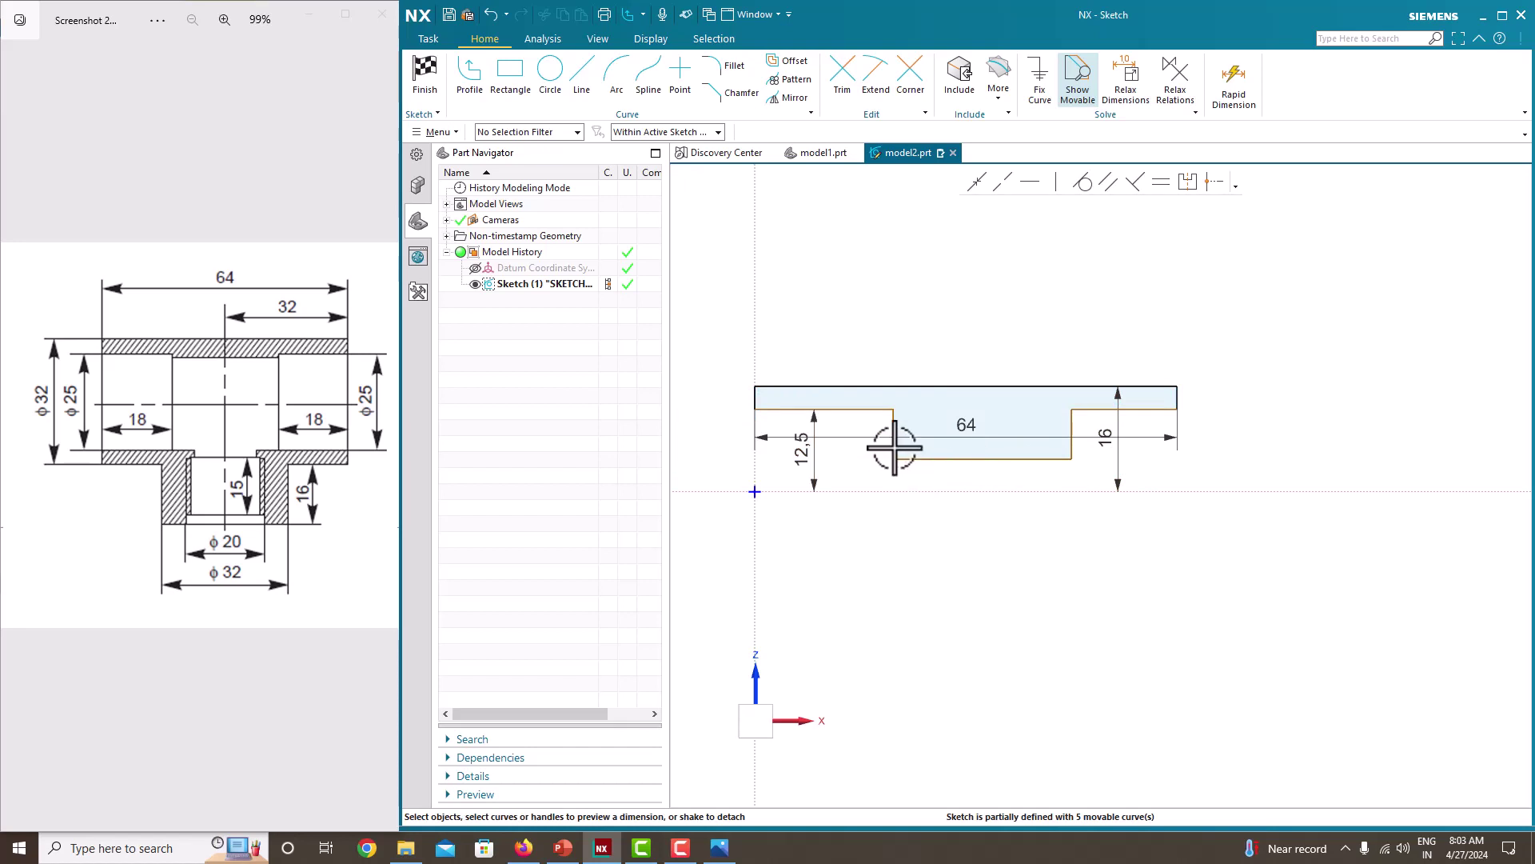
Step: Dimension the left step line's length as 18 mm and reposition that dimension and the 12.5 mm height dimension
click(861, 408)
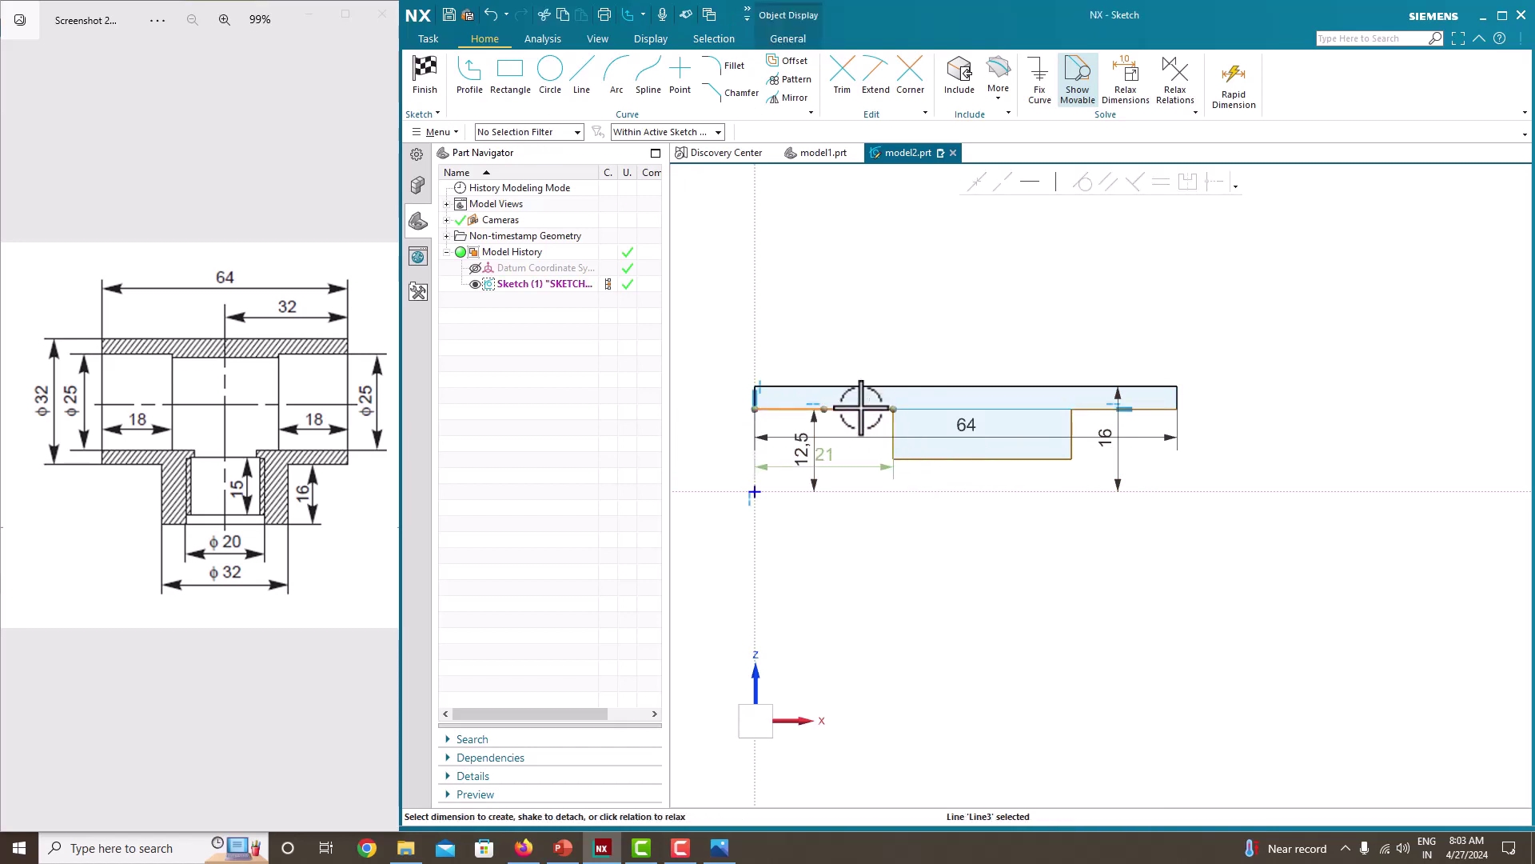
double_click(836, 467)
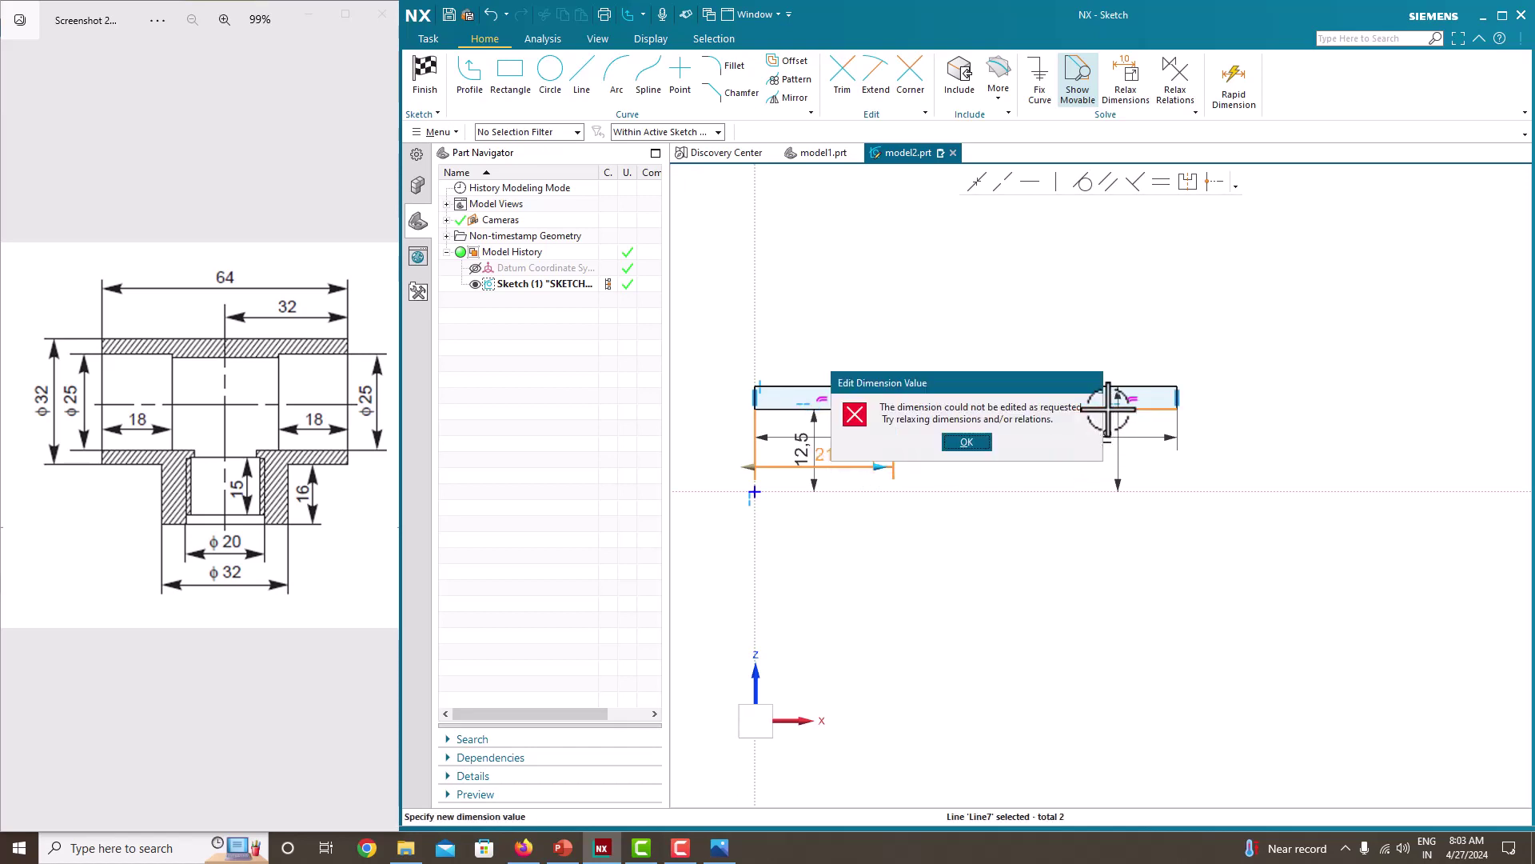
key(Return)
key(Escape)
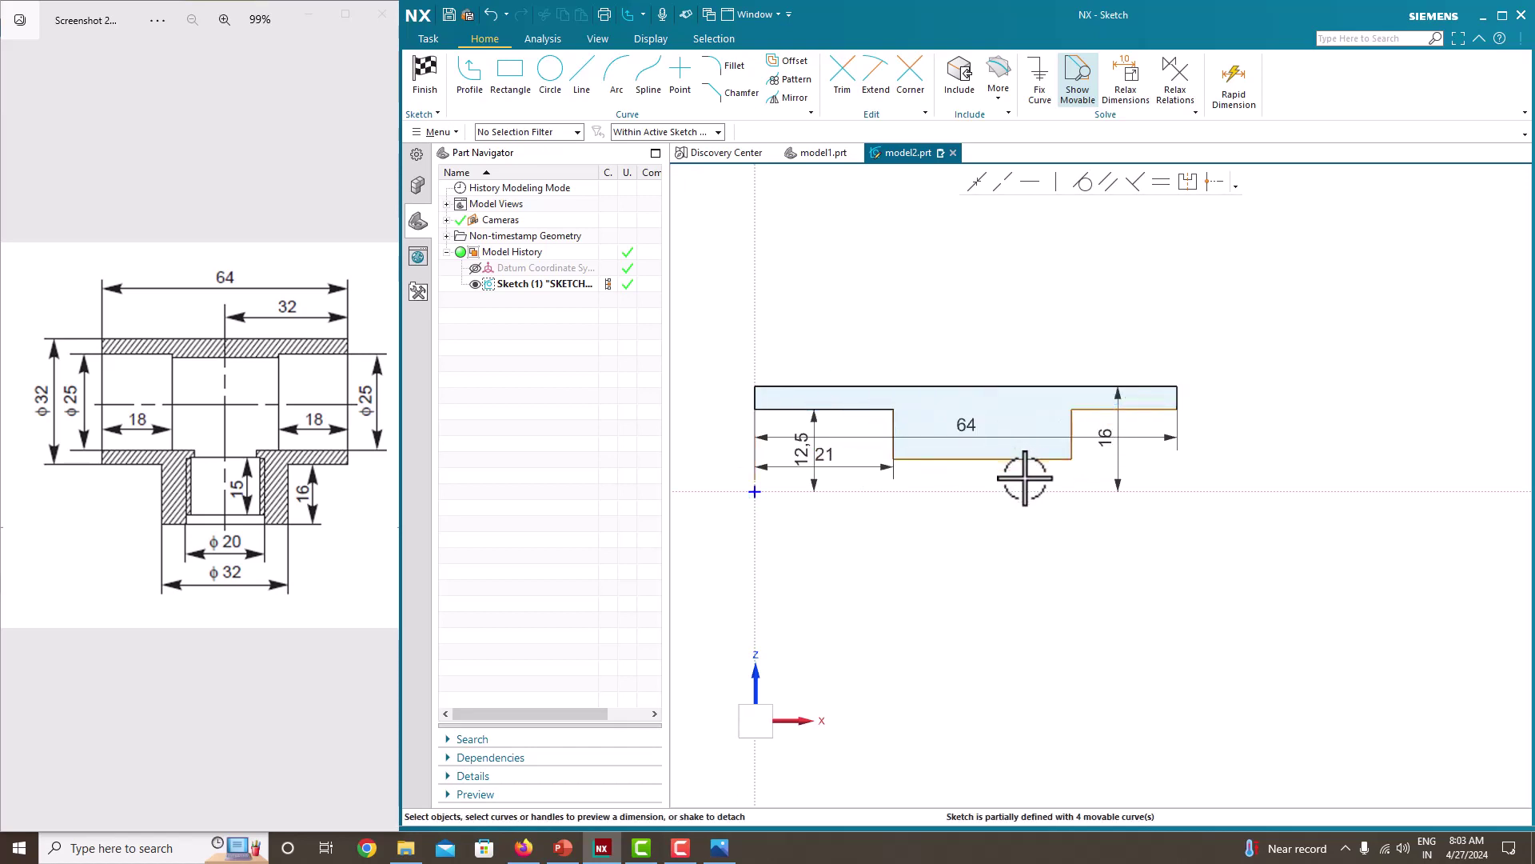
double_click(852, 466)
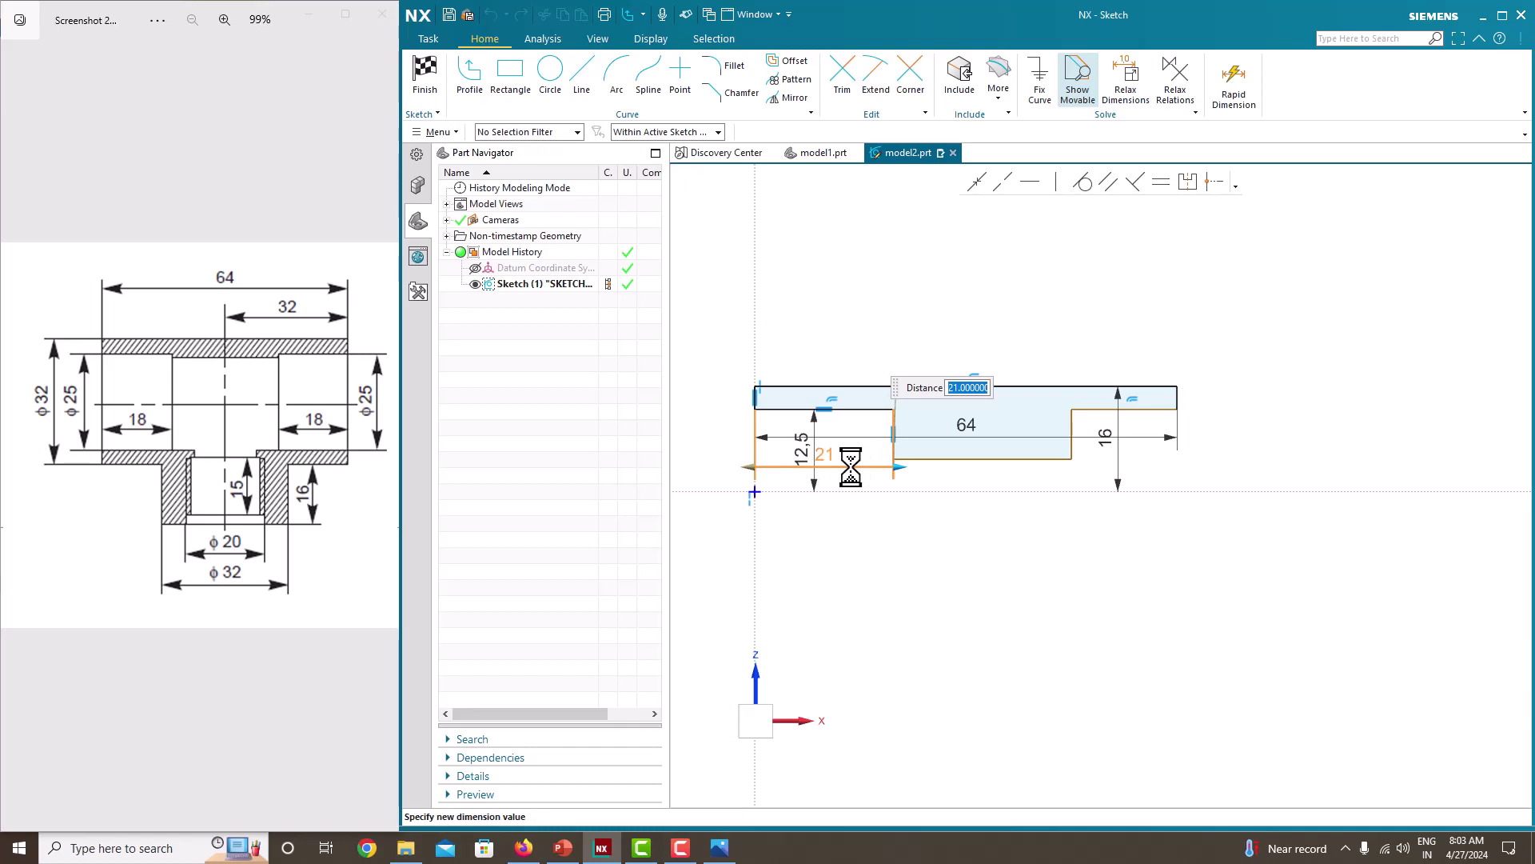
text(18)
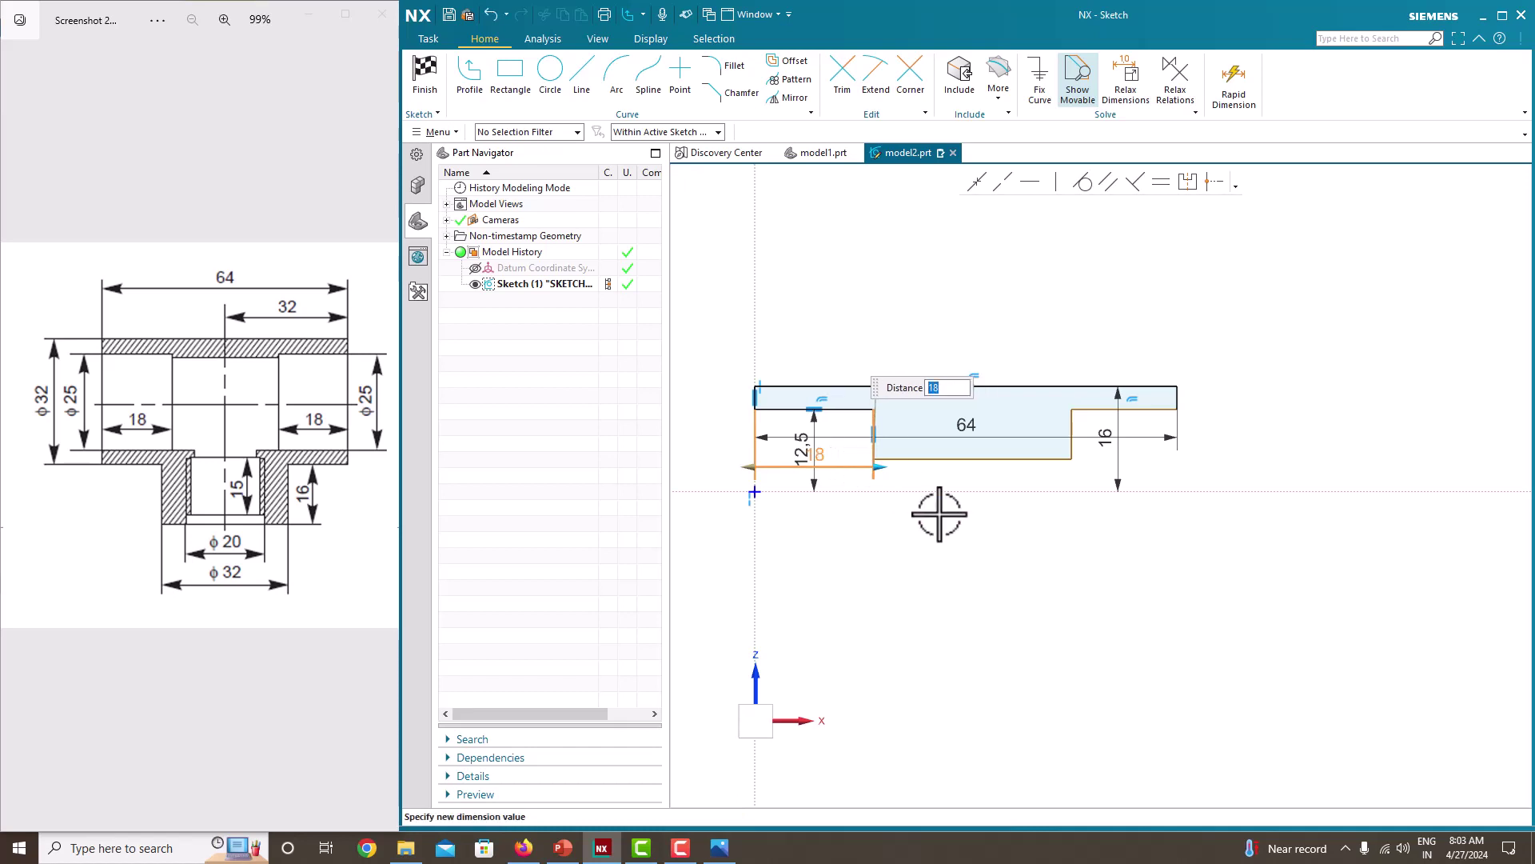
key(Return)
drag(811, 439, 710, 452)
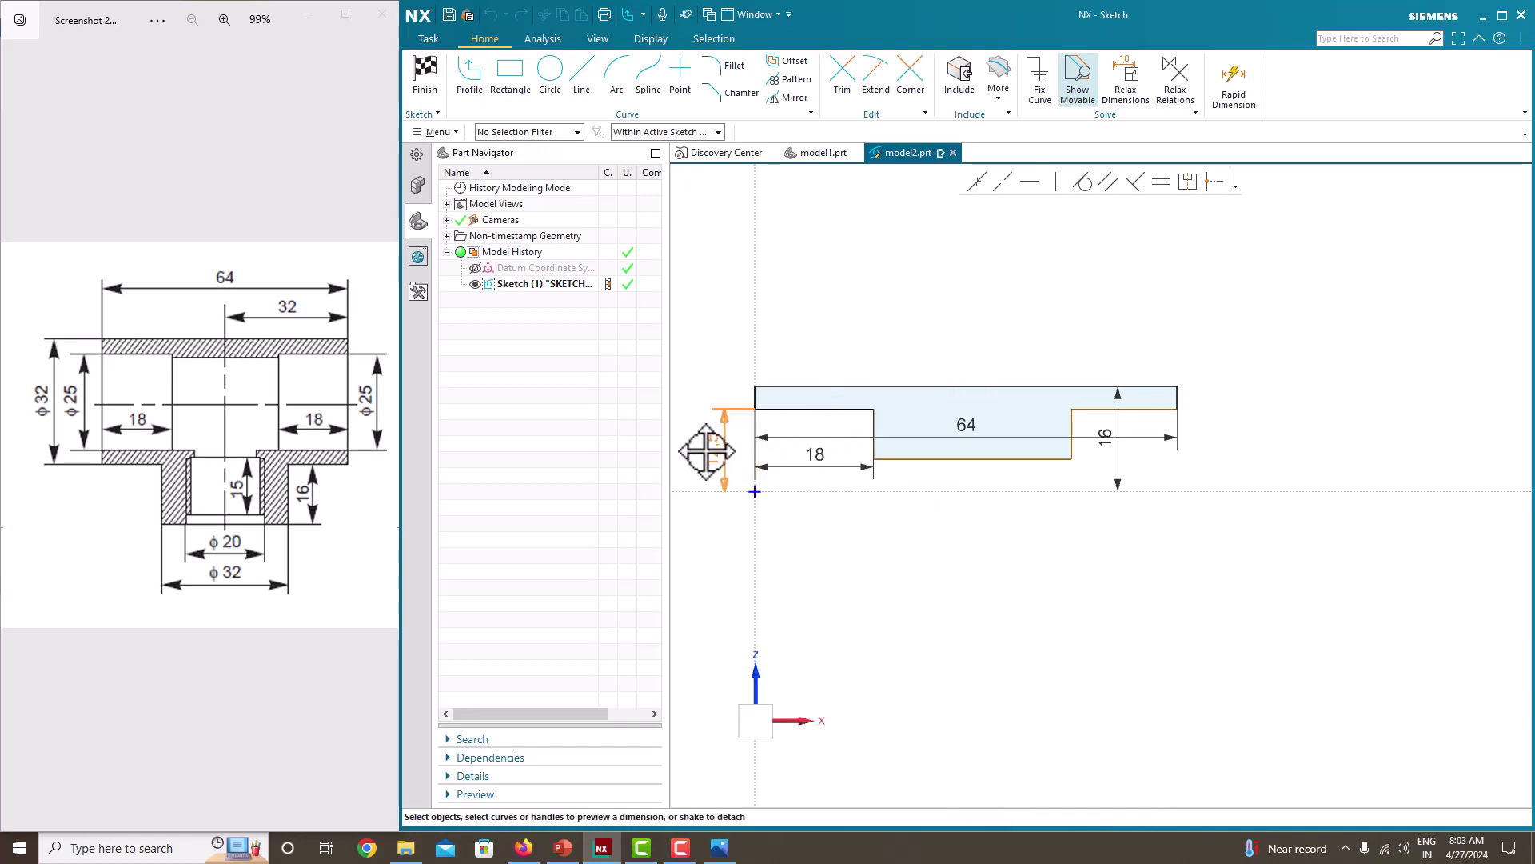
mouse_move(829, 430)
mouse_down()
mouse_move(823, 402)
mouse_move(830, 418)
mouse_move(838, 408)
mouse_up()
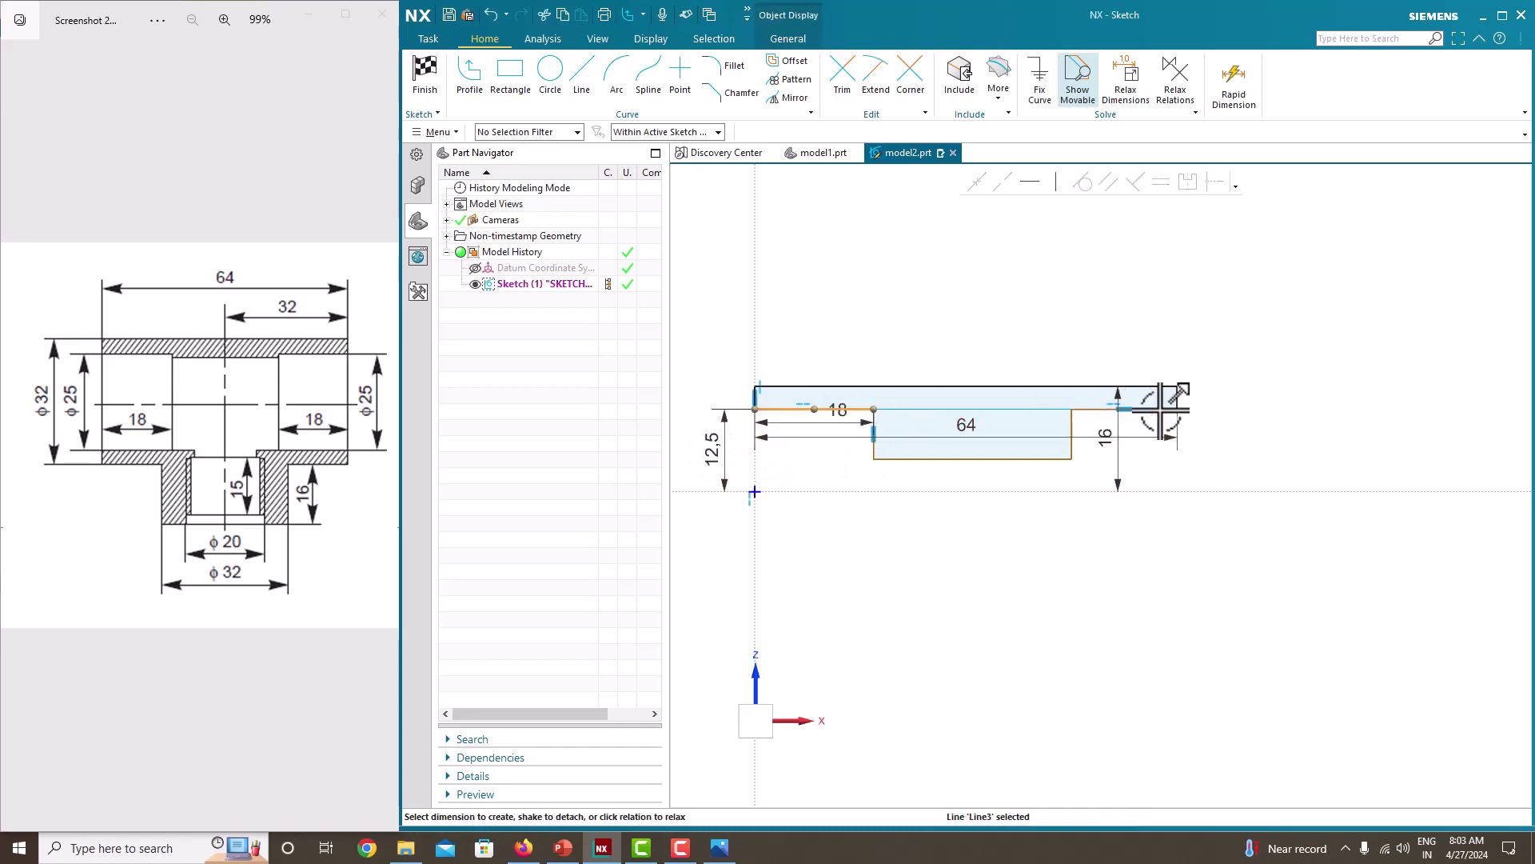
Step: Make the right step's horizontal line equal in length to the left step's horizontal line
click(1157, 409)
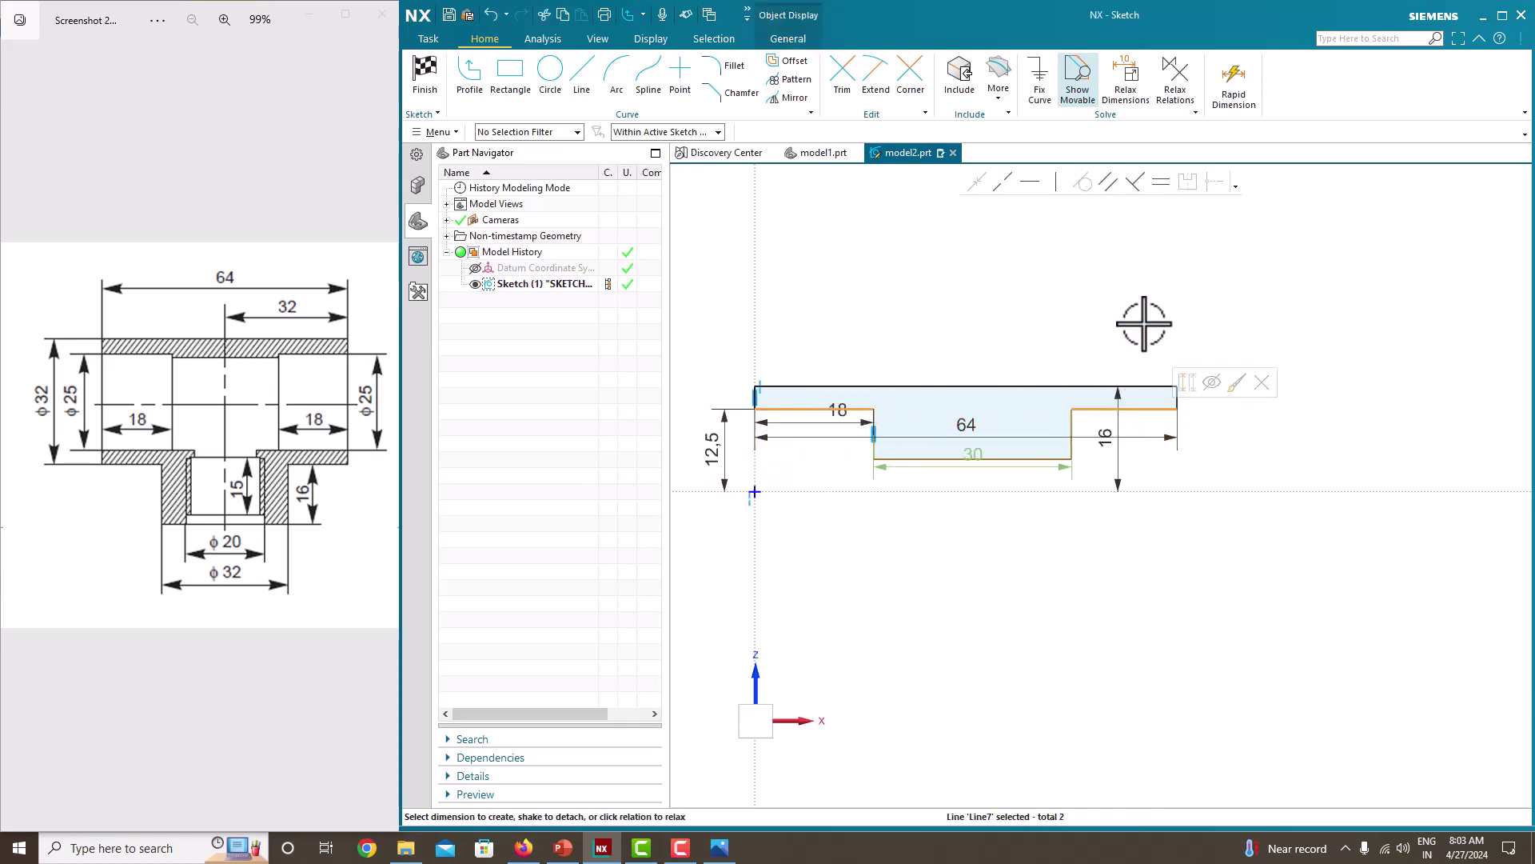
click(1161, 183)
click(836, 461)
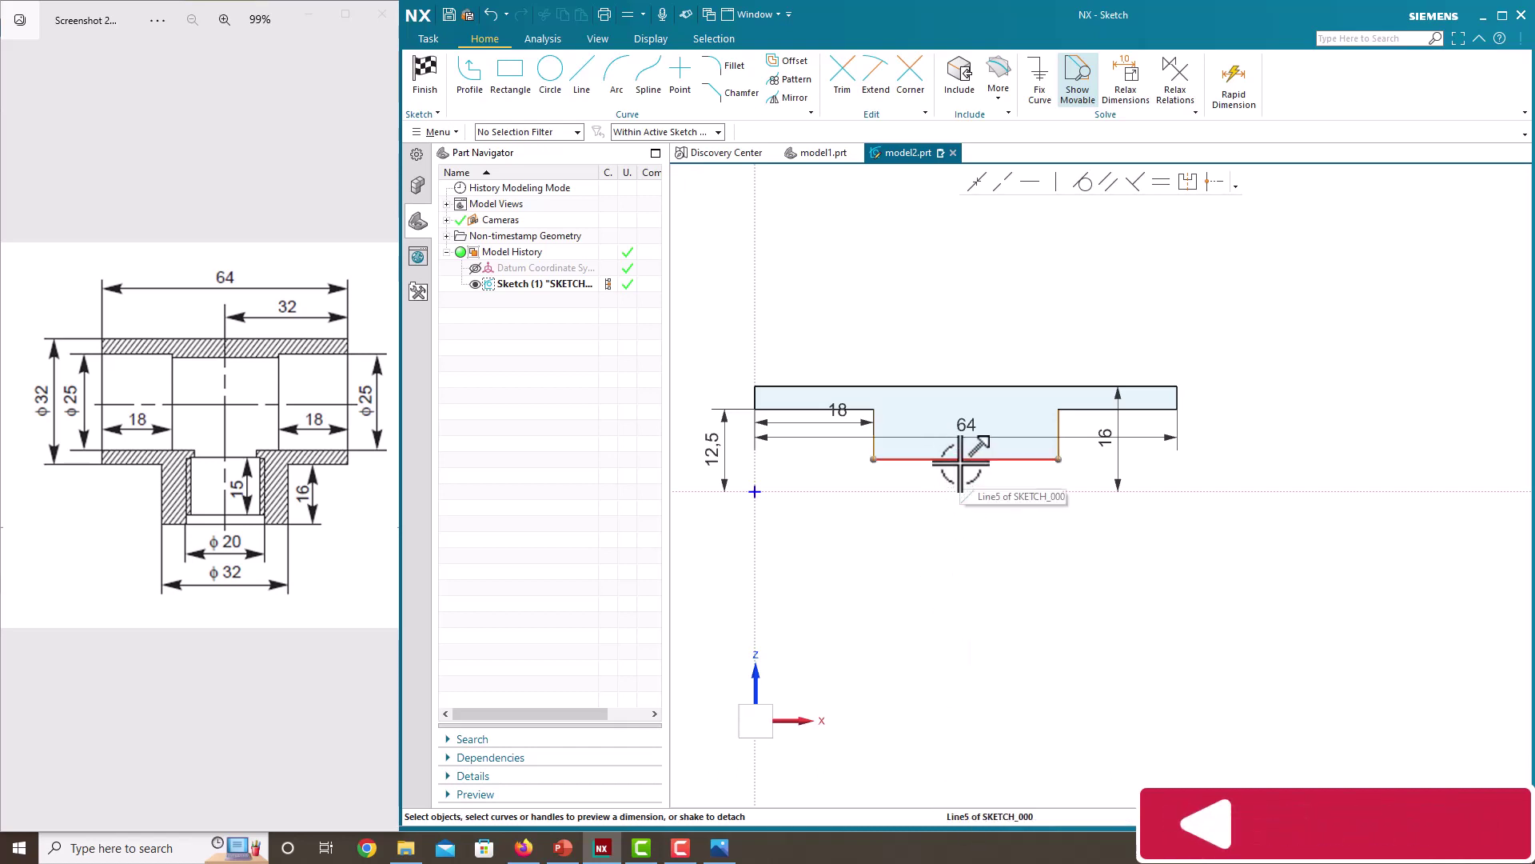
Step: Dimension the vertical edge between the left step and the middle section as 2 mm and reposition that dimension inside the profile
click(874, 432)
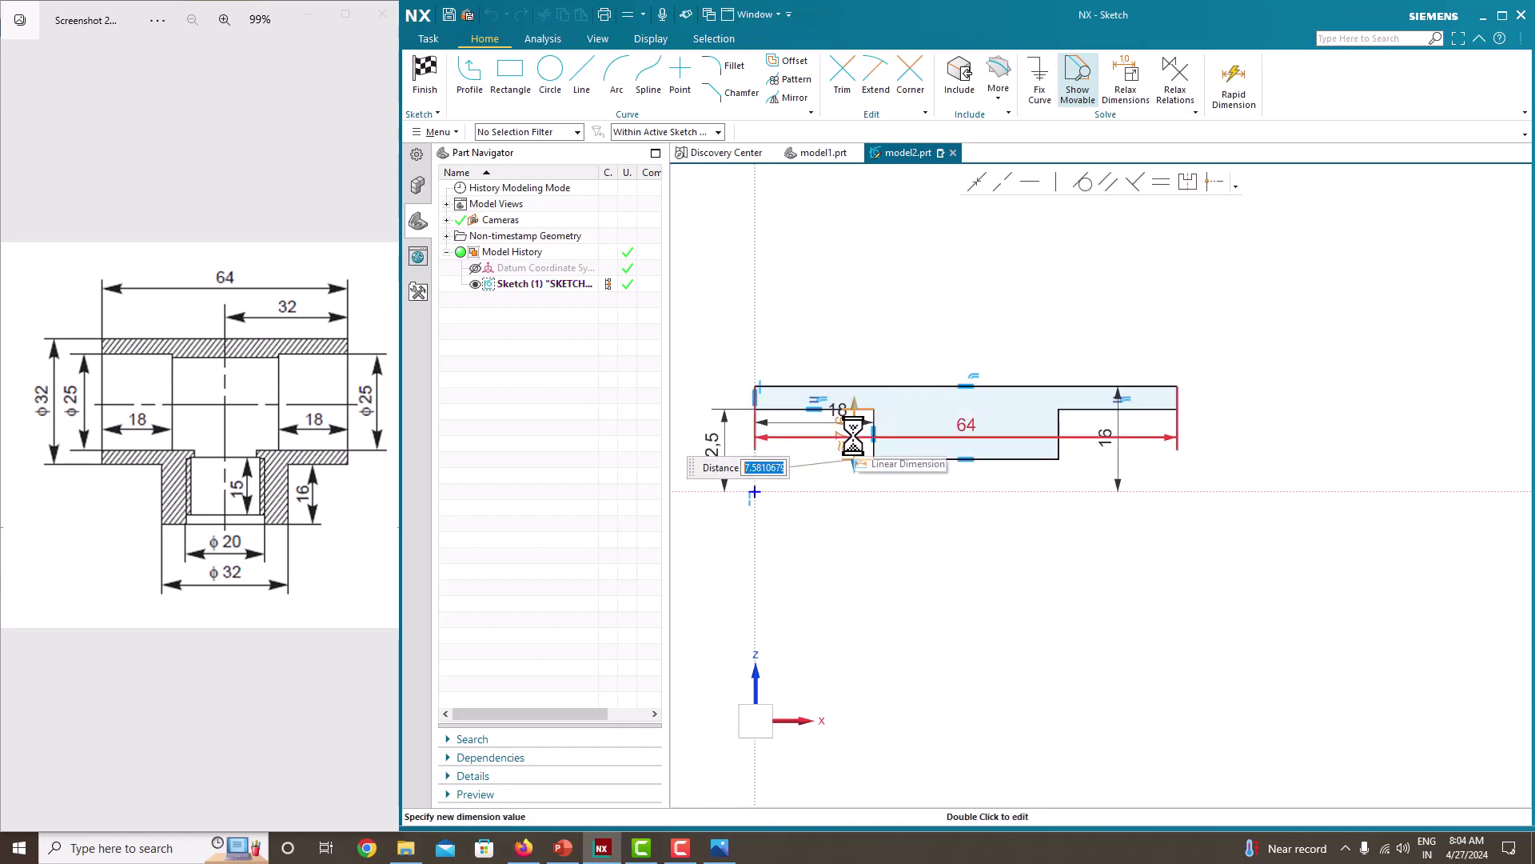
text(2)
key(Return)
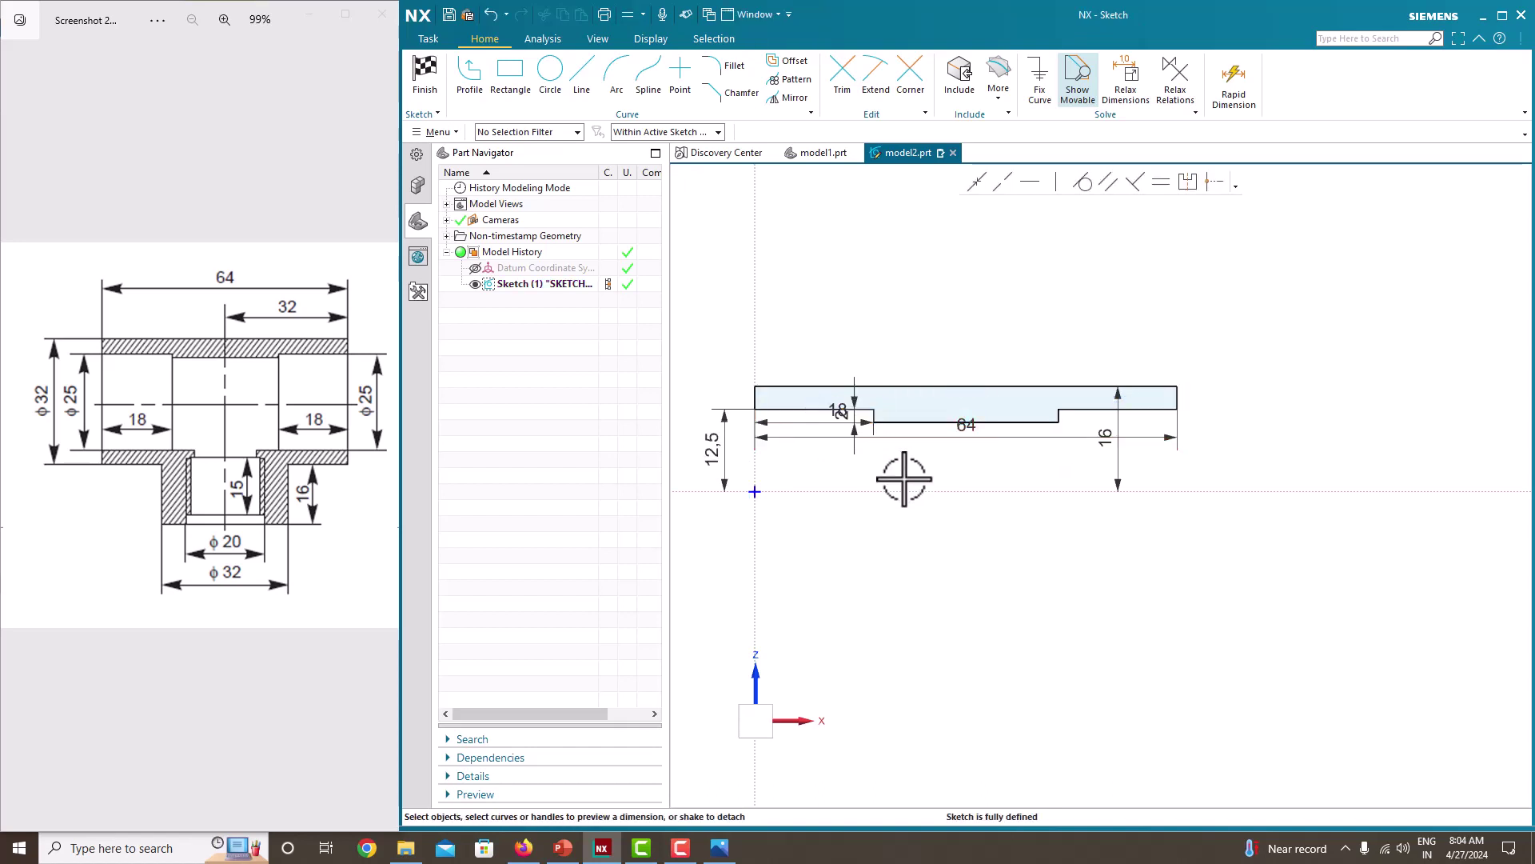
scroll(831, 410, up, 4)
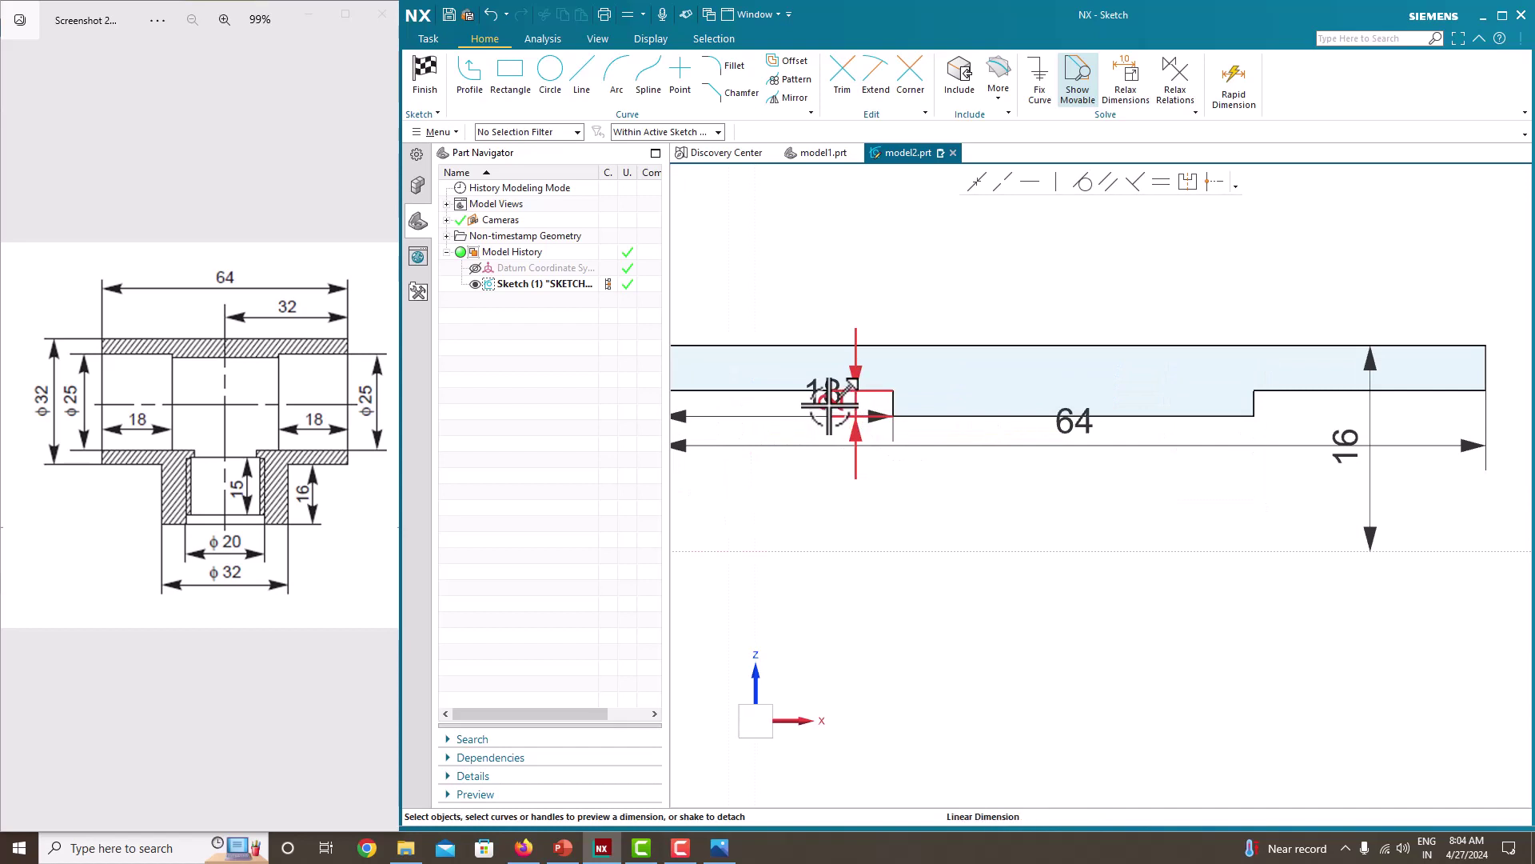
scroll(920, 479, down, 3)
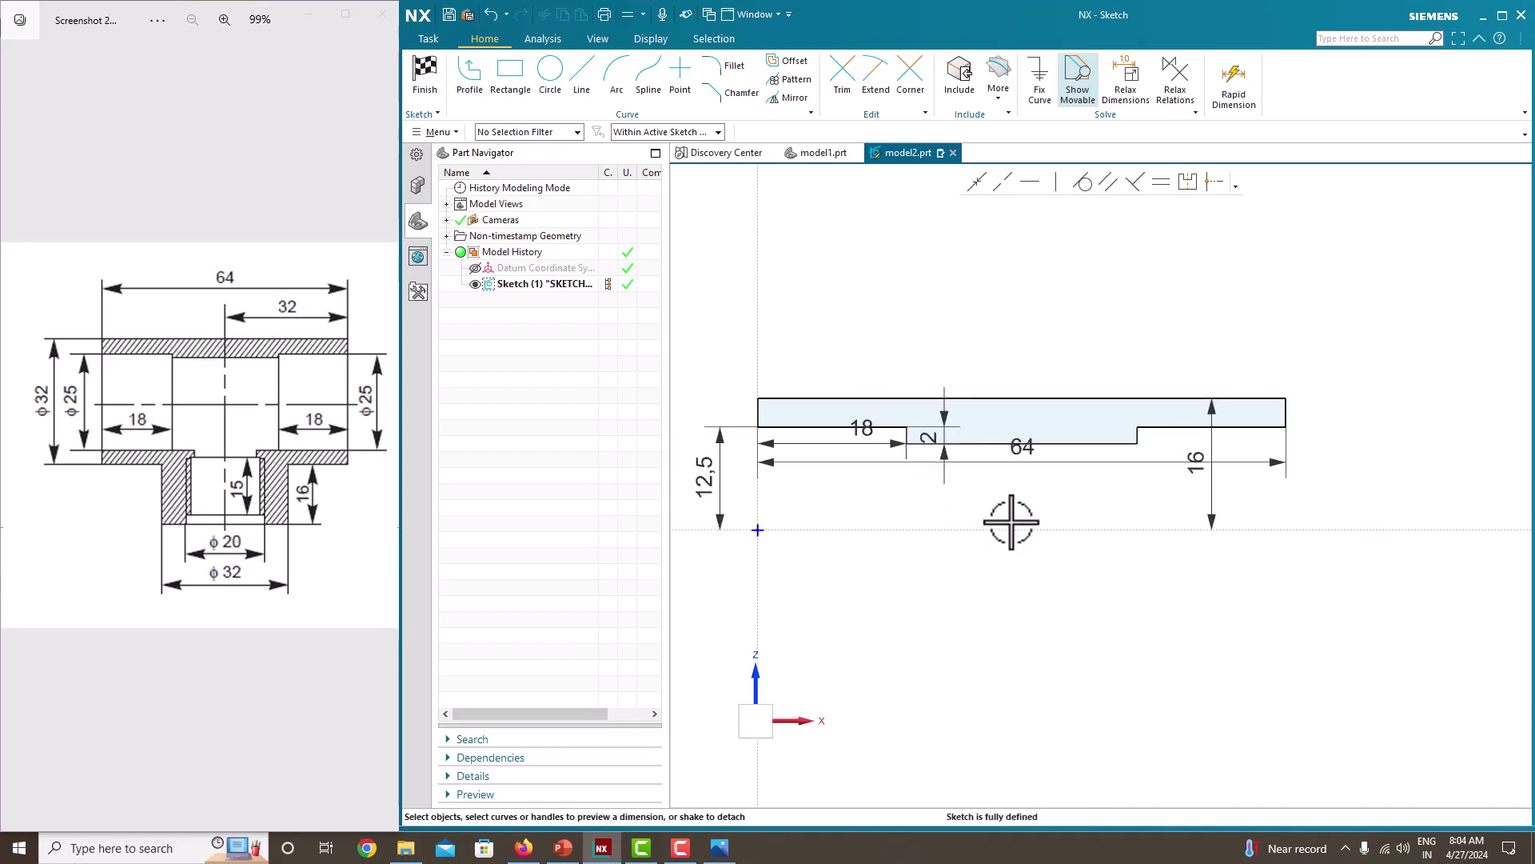
Step: Finish the sketch and revolve its profile from 0 to 360° about the X axis with no Boolean
right_click(1017, 304)
click(1038, 312)
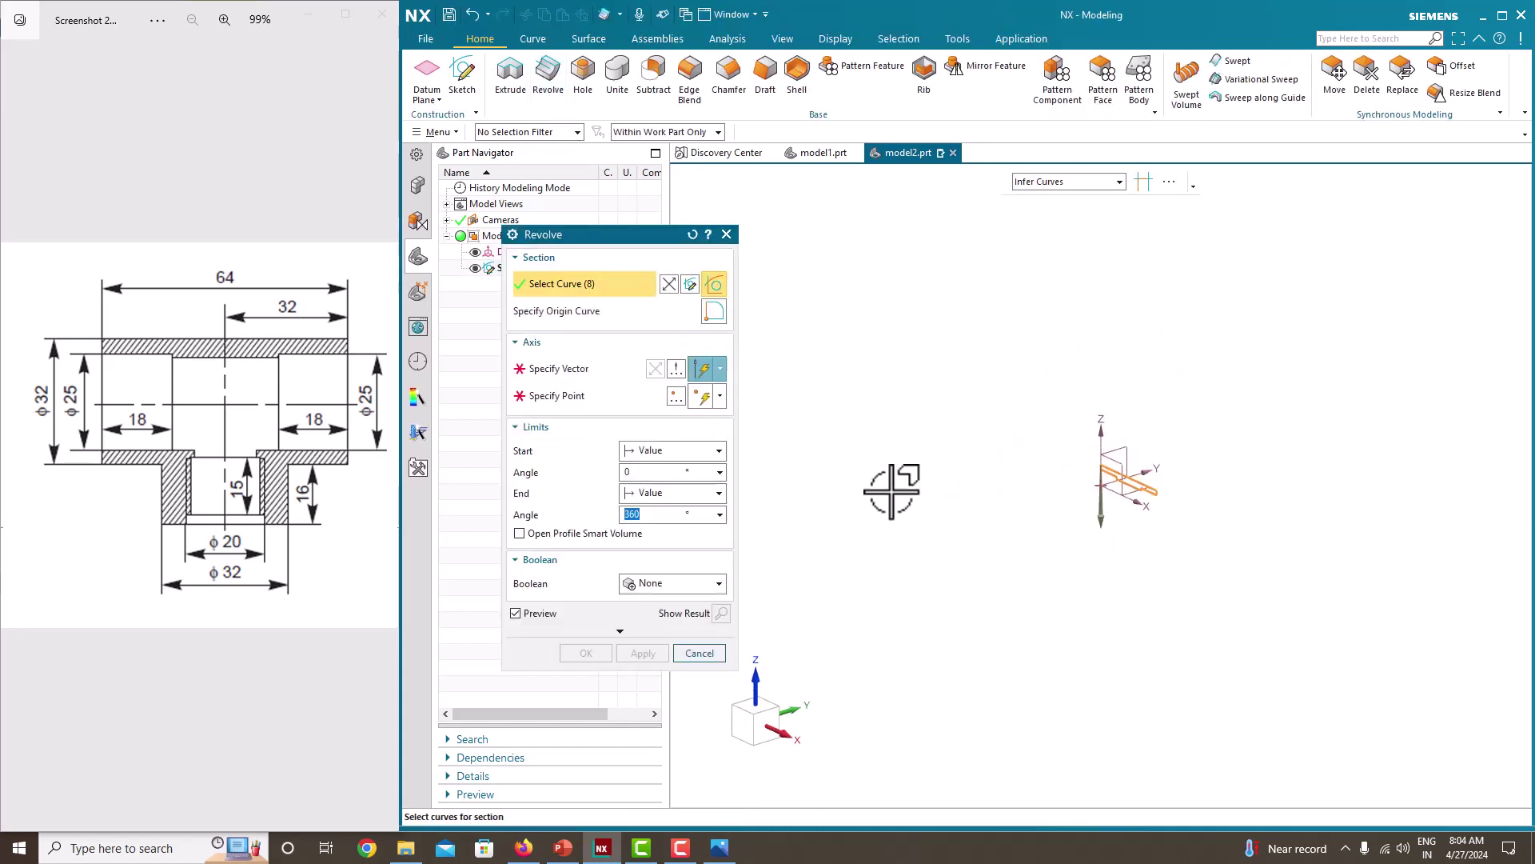
scroll(1107, 521, up, 6)
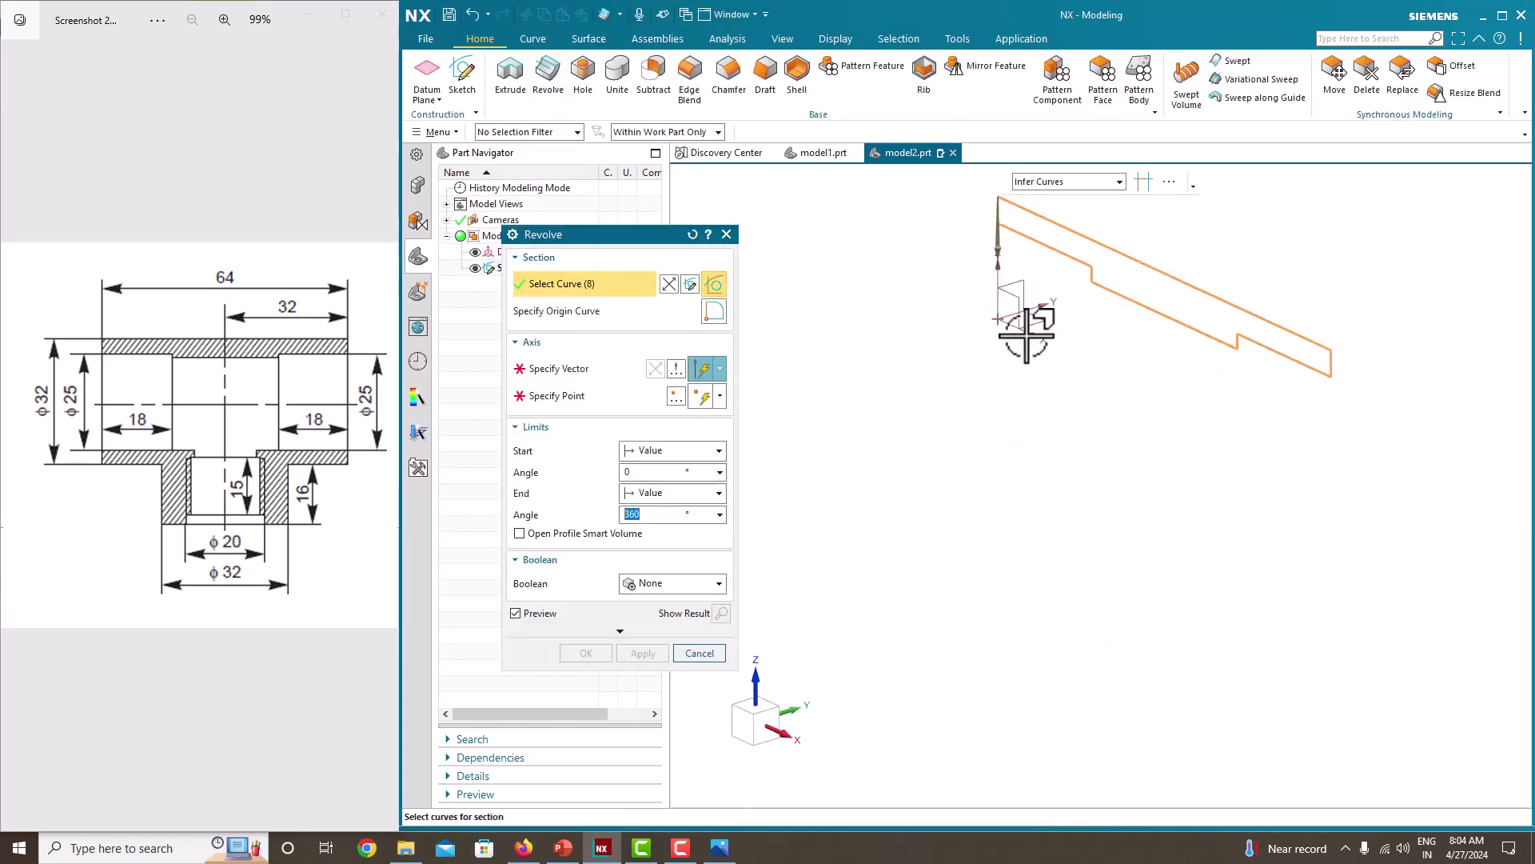
click(569, 368)
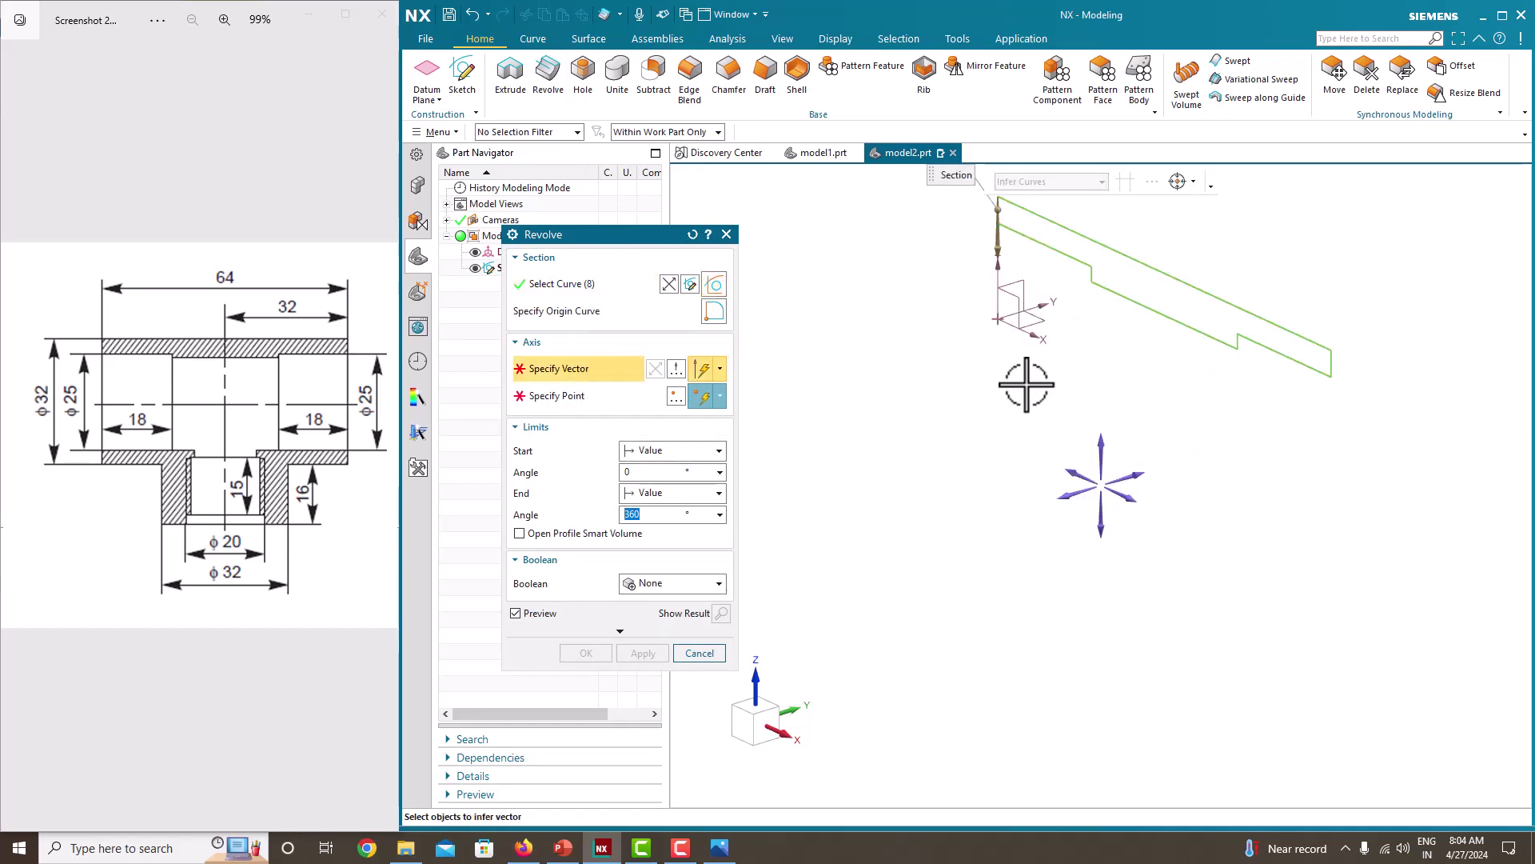
click(1029, 333)
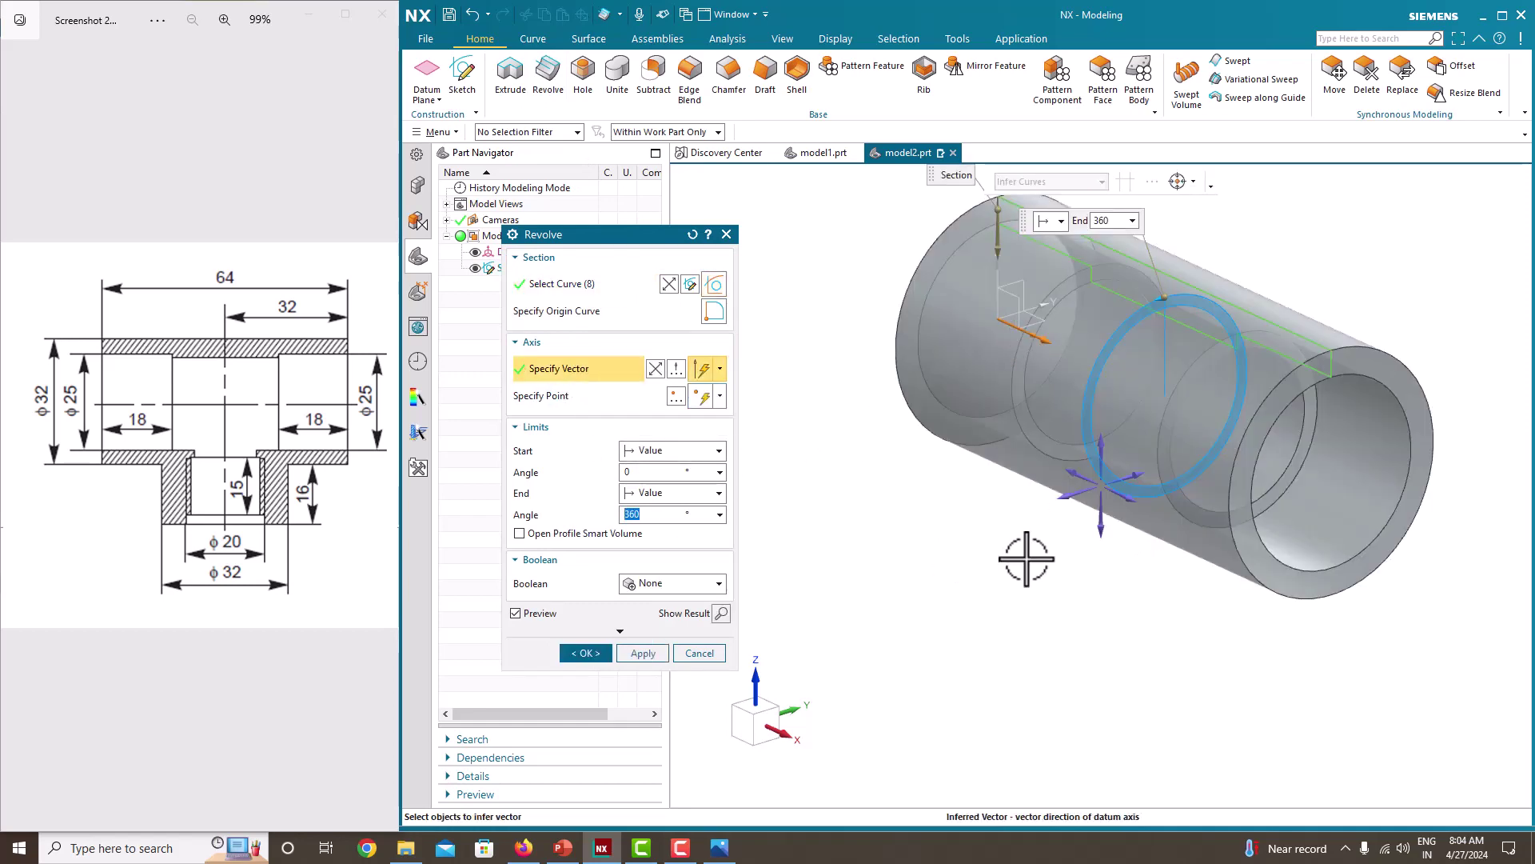
middle_drag(1027, 558, 1153, 515)
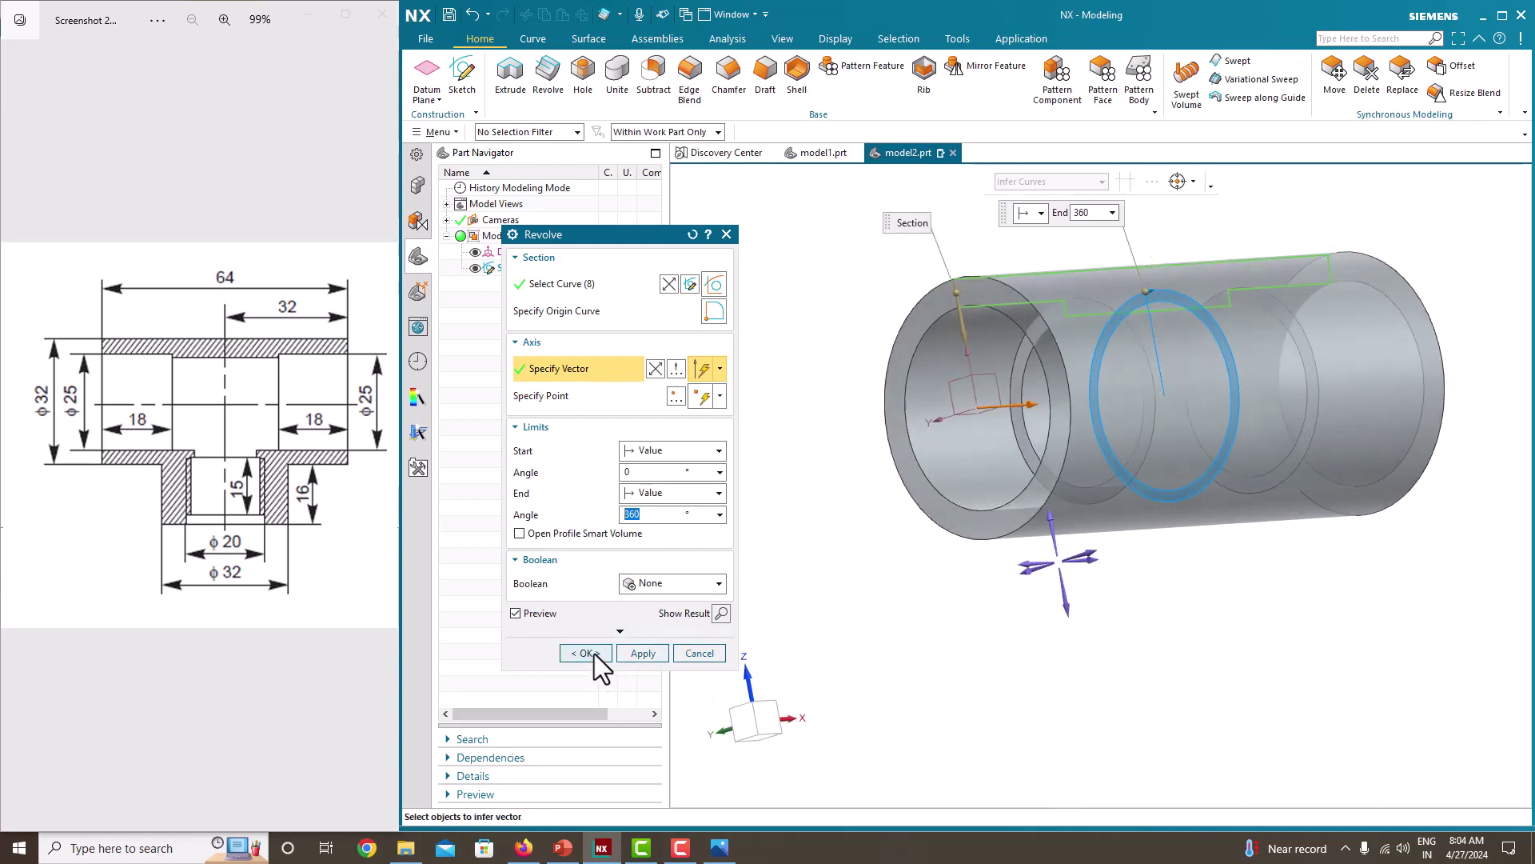
click(587, 654)
middle_drag(1032, 544, 1063, 528)
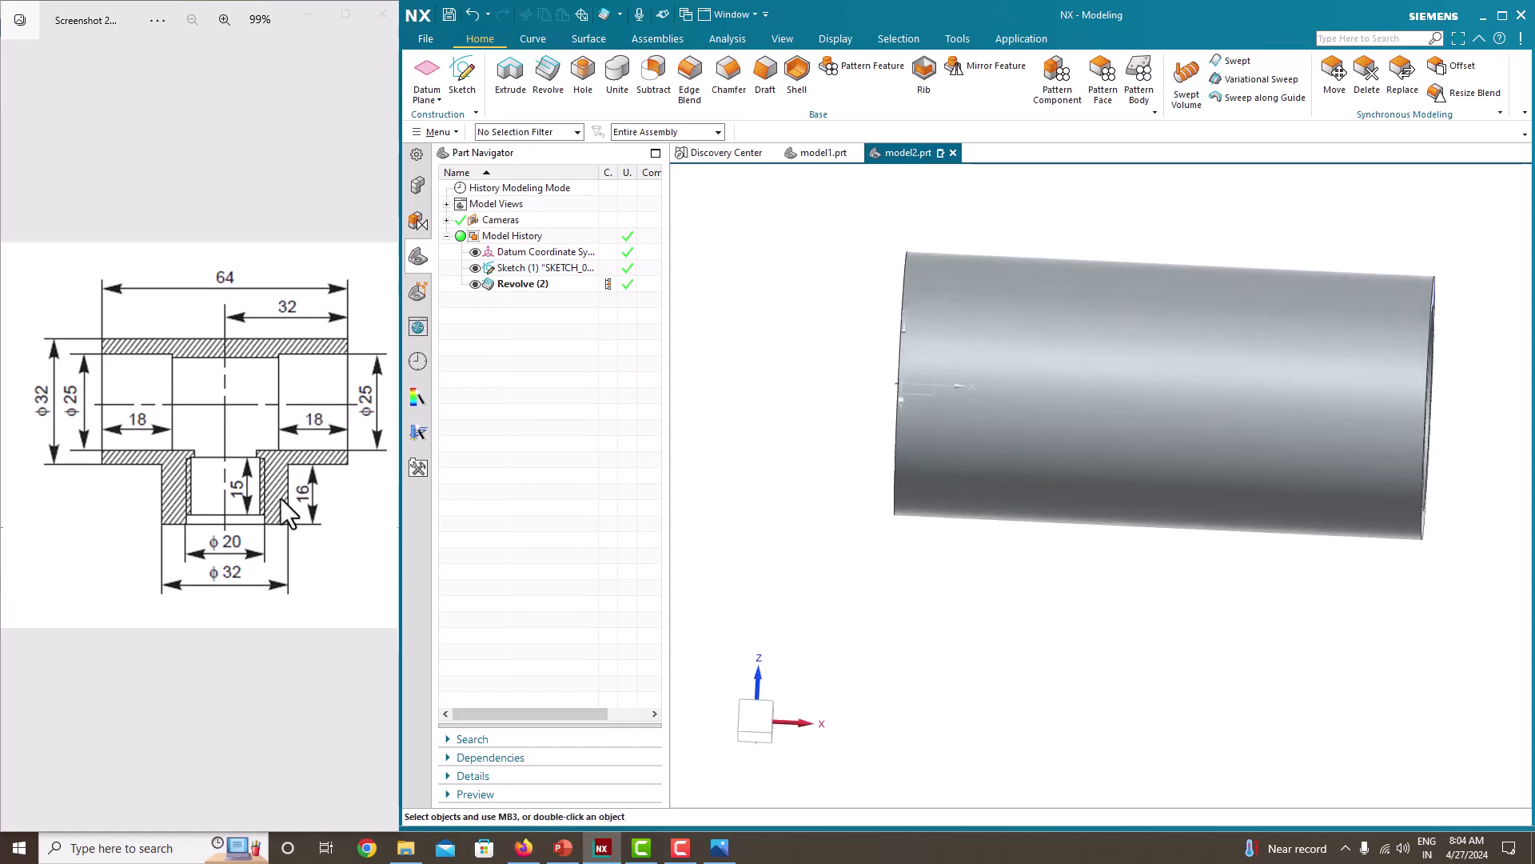
scroll(816, 583, down, 1)
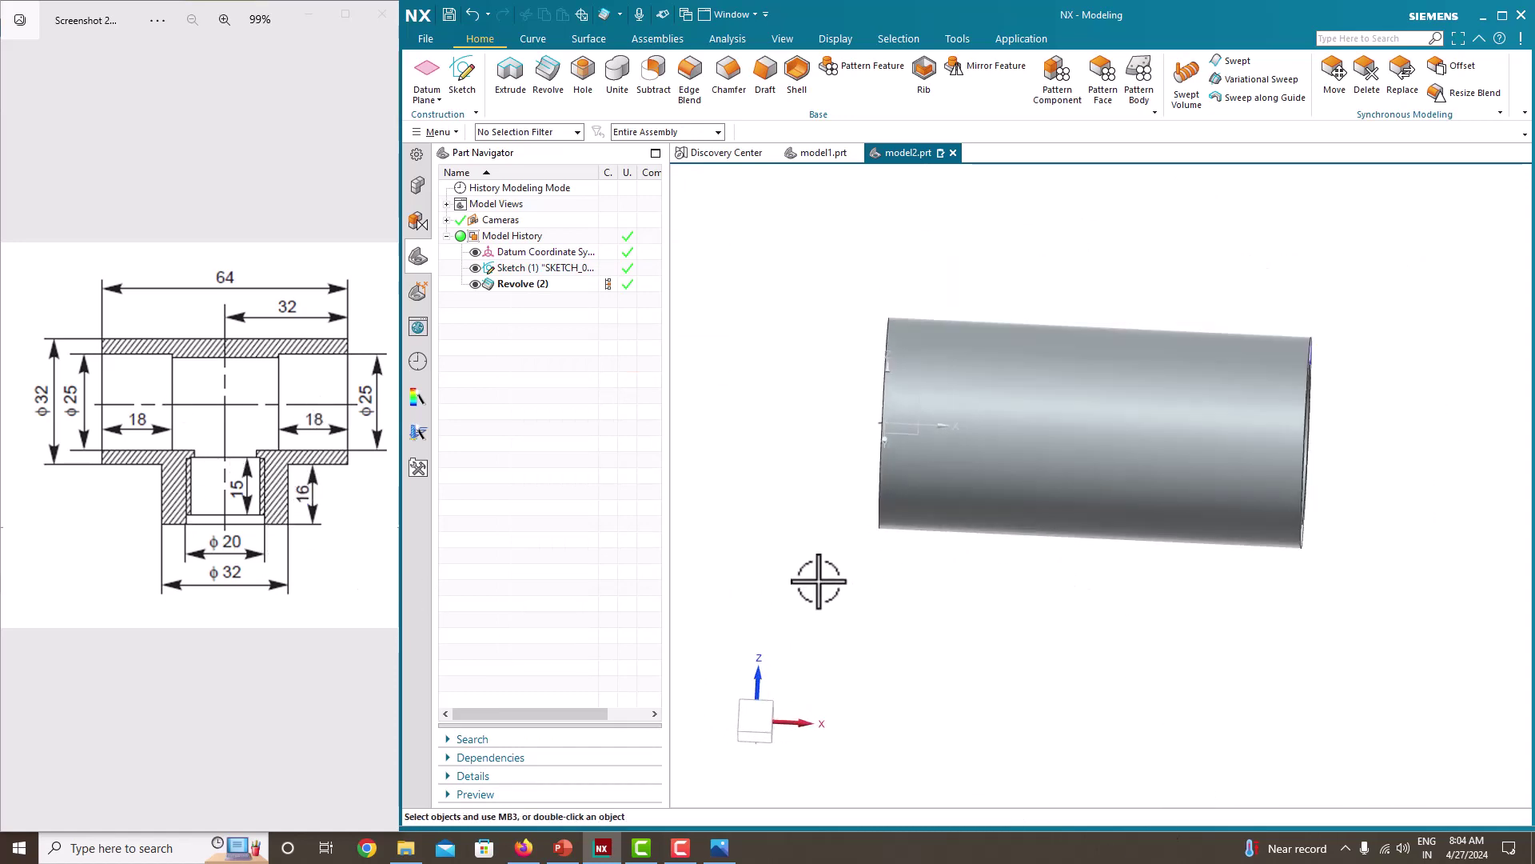
scroll(976, 548, up, 2)
scroll(762, 407, down, 2)
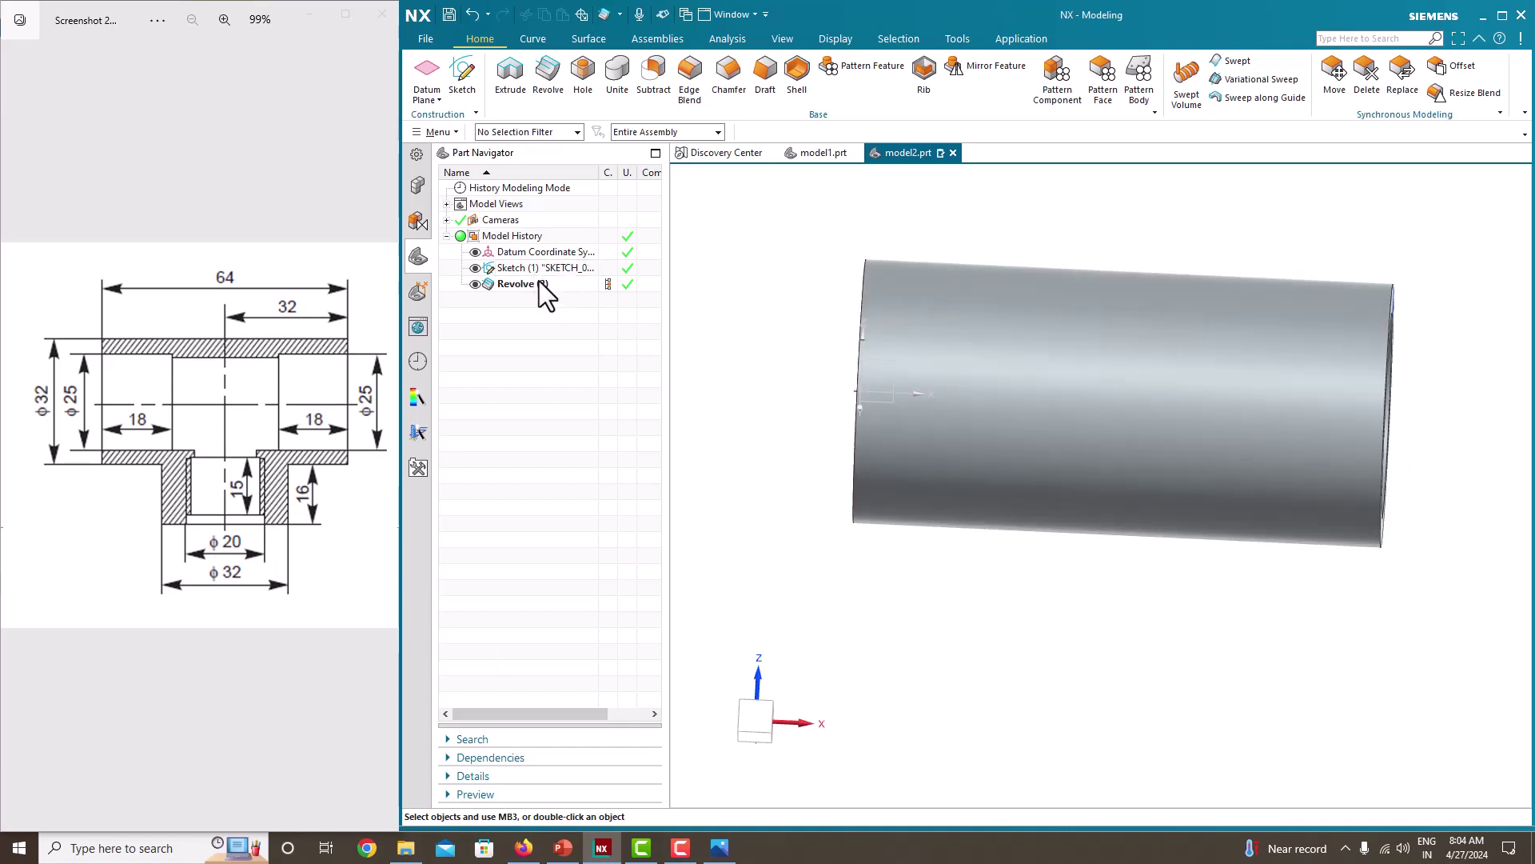
click(462, 74)
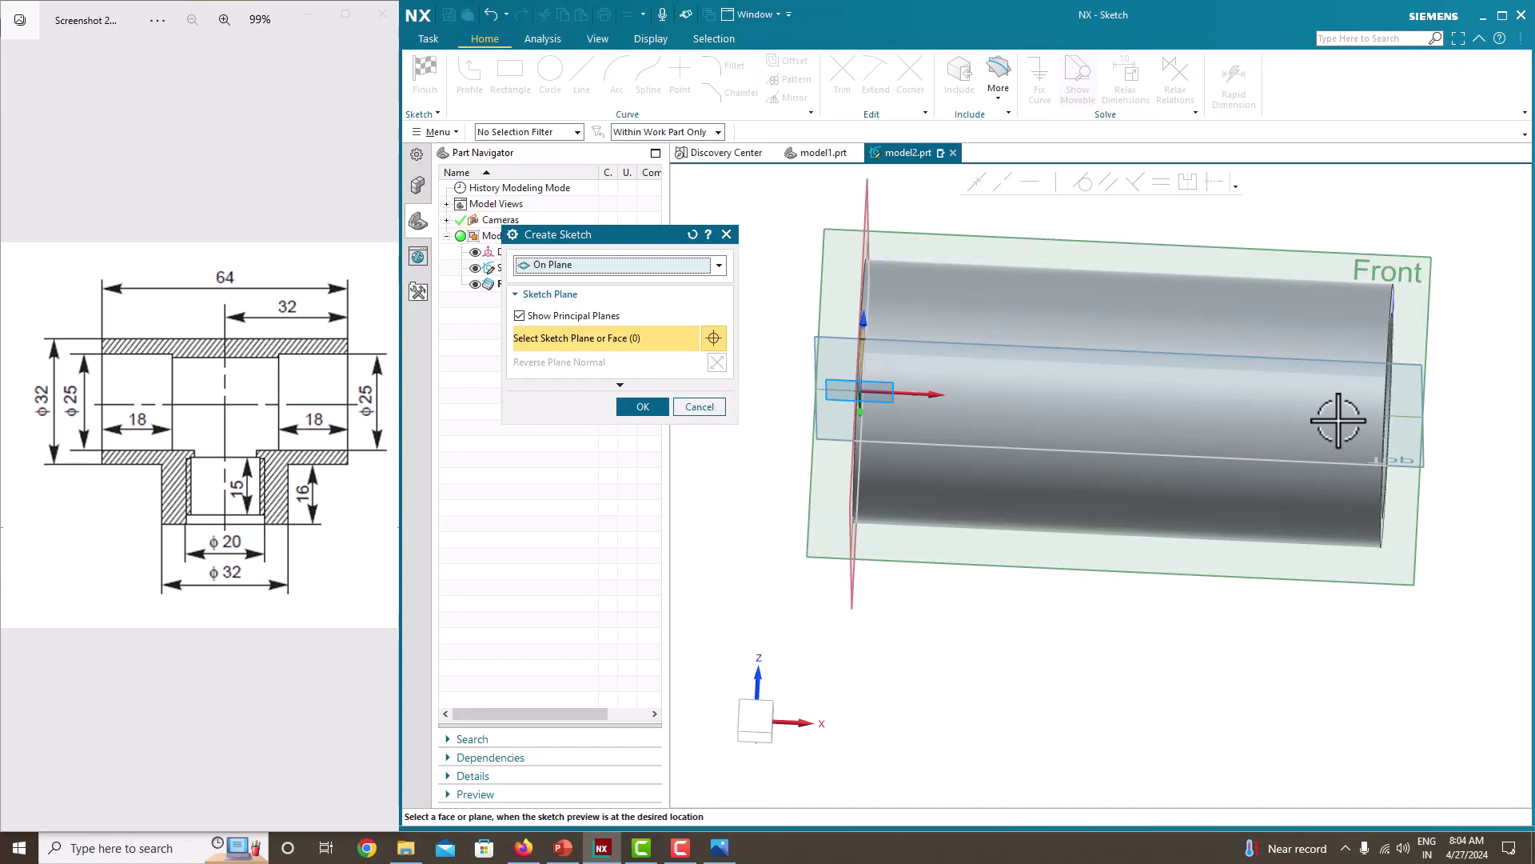
middle_drag(1332, 386, 1440, 445)
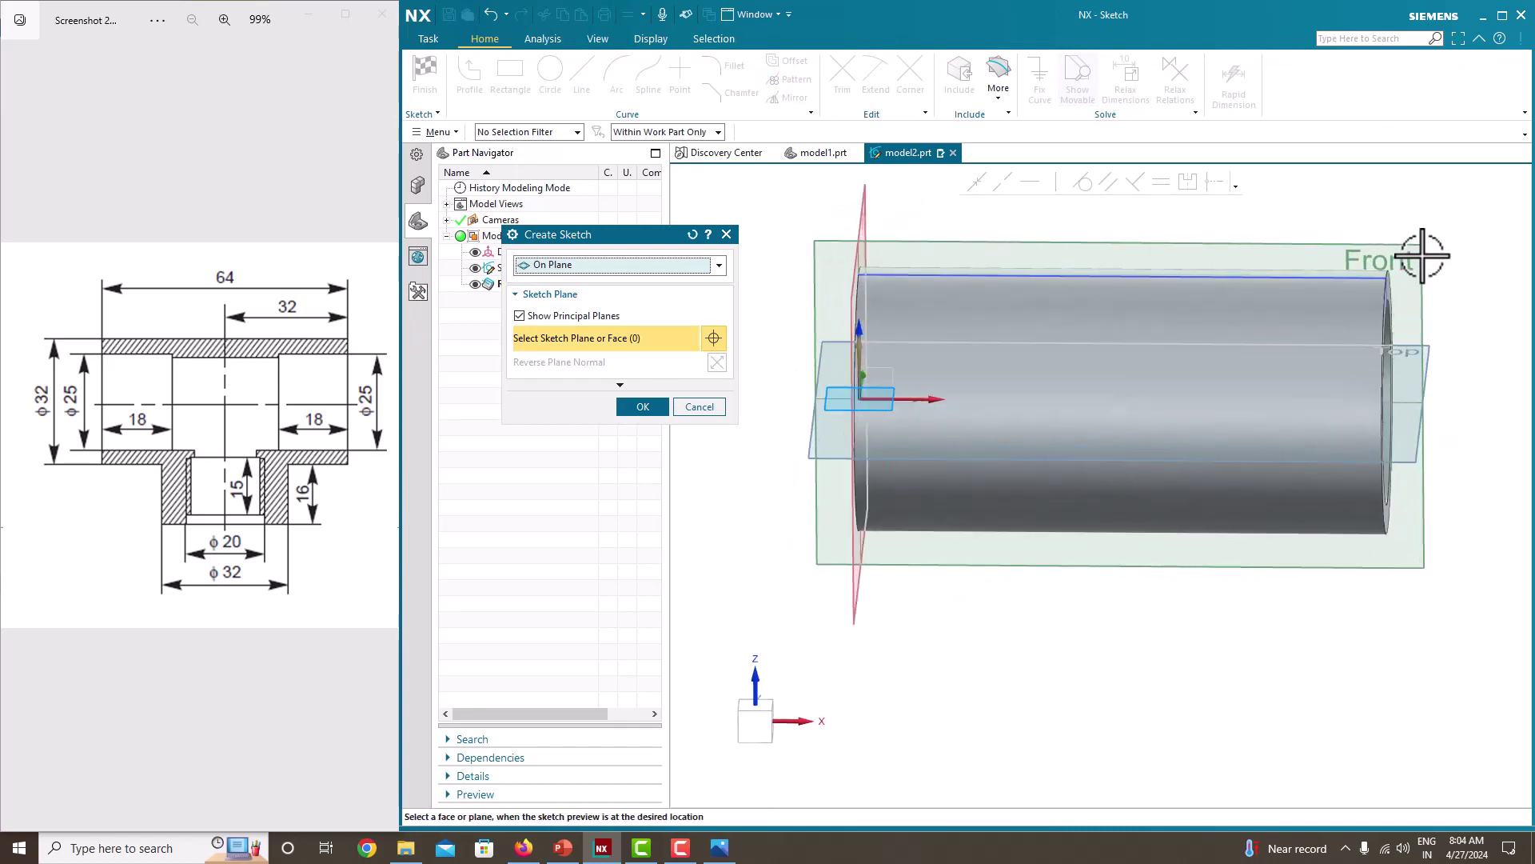
click(1421, 253)
click(649, 404)
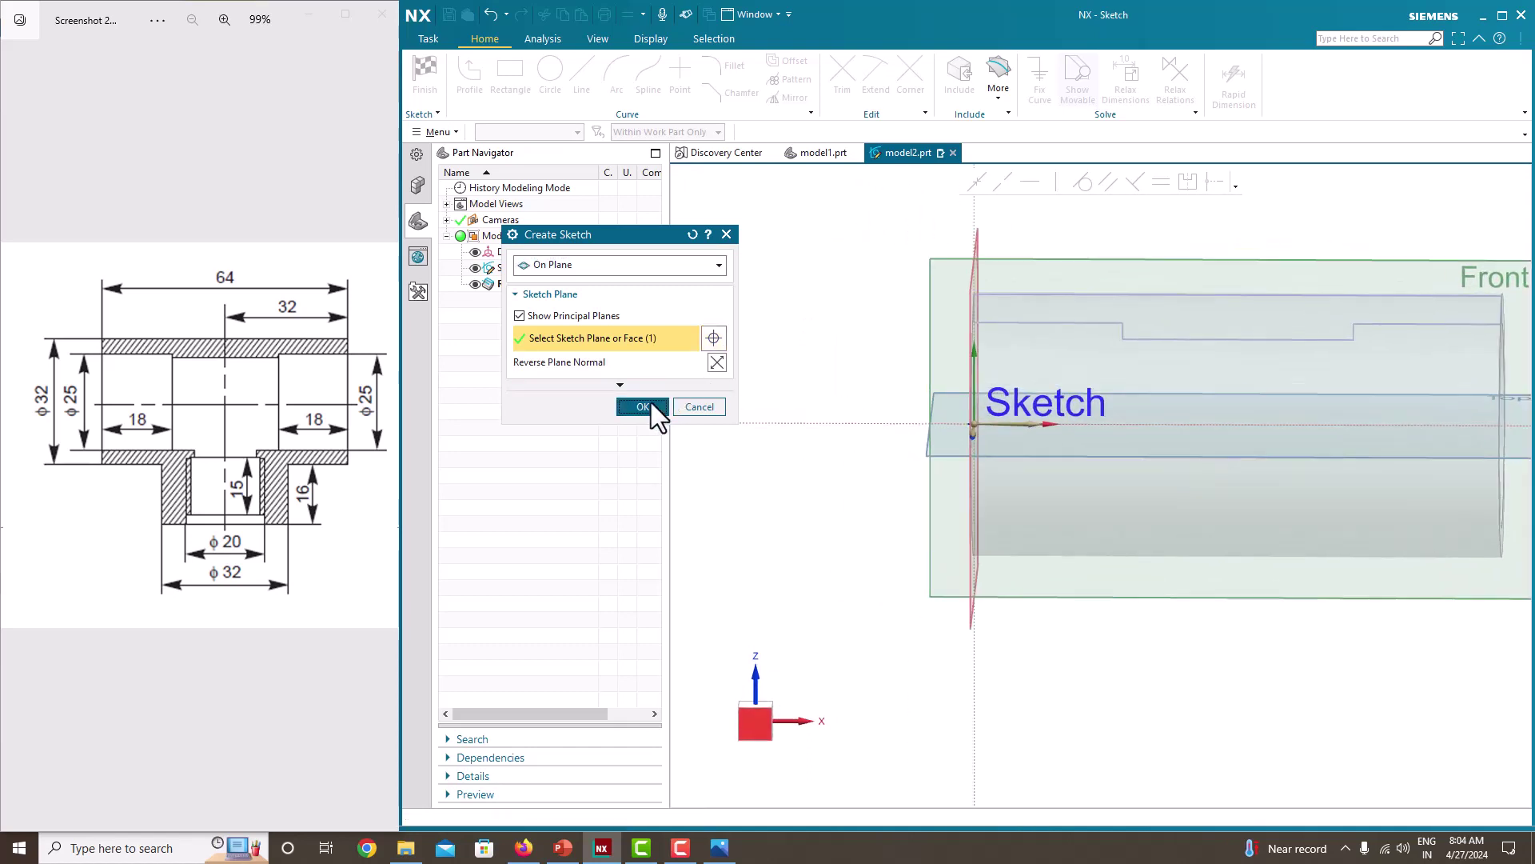
scroll(1100, 572, down, 3)
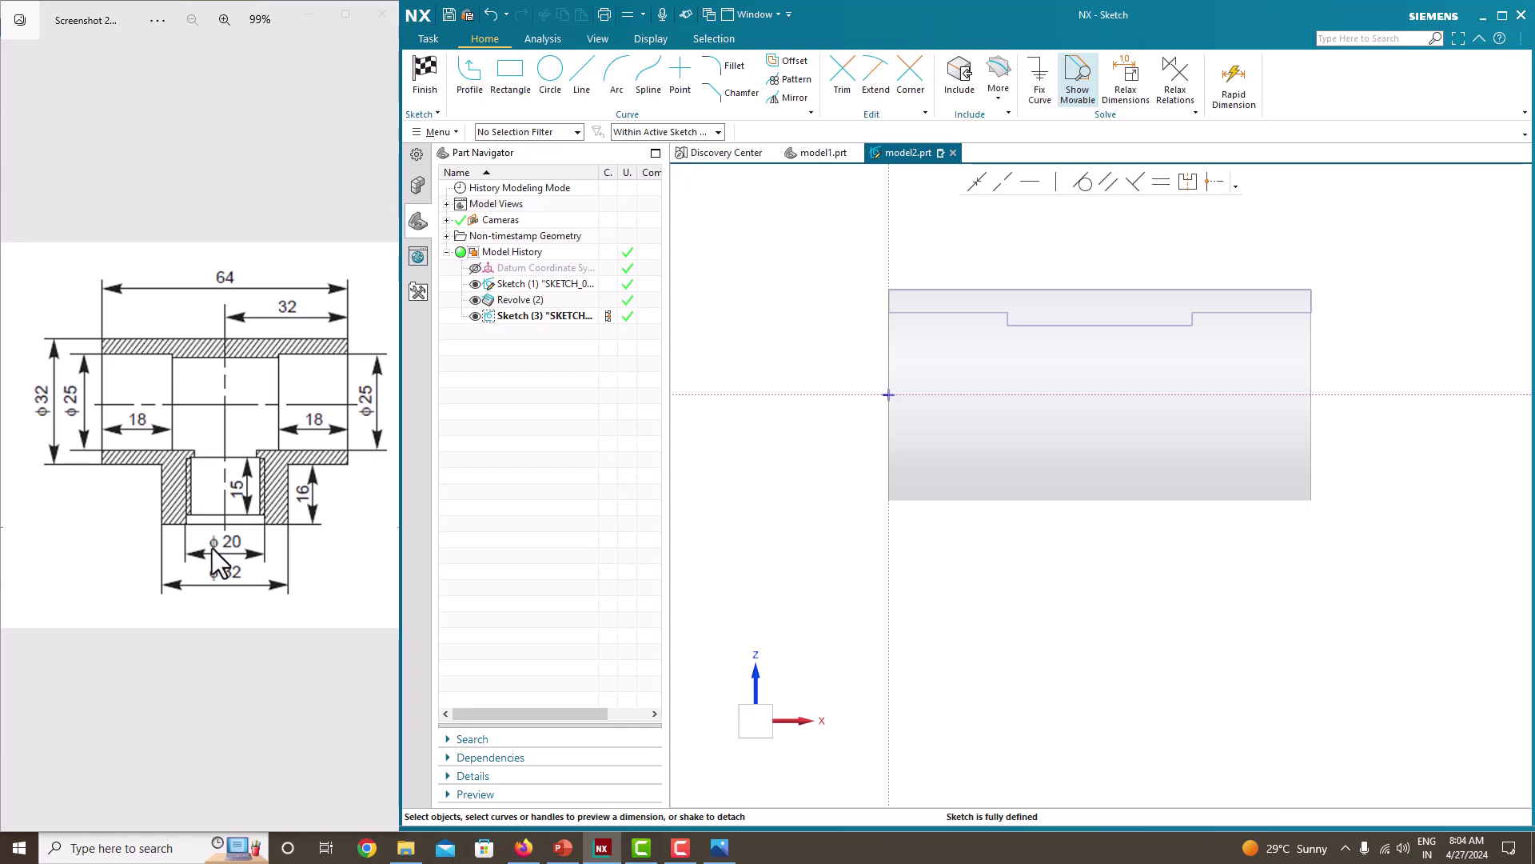
click(428, 88)
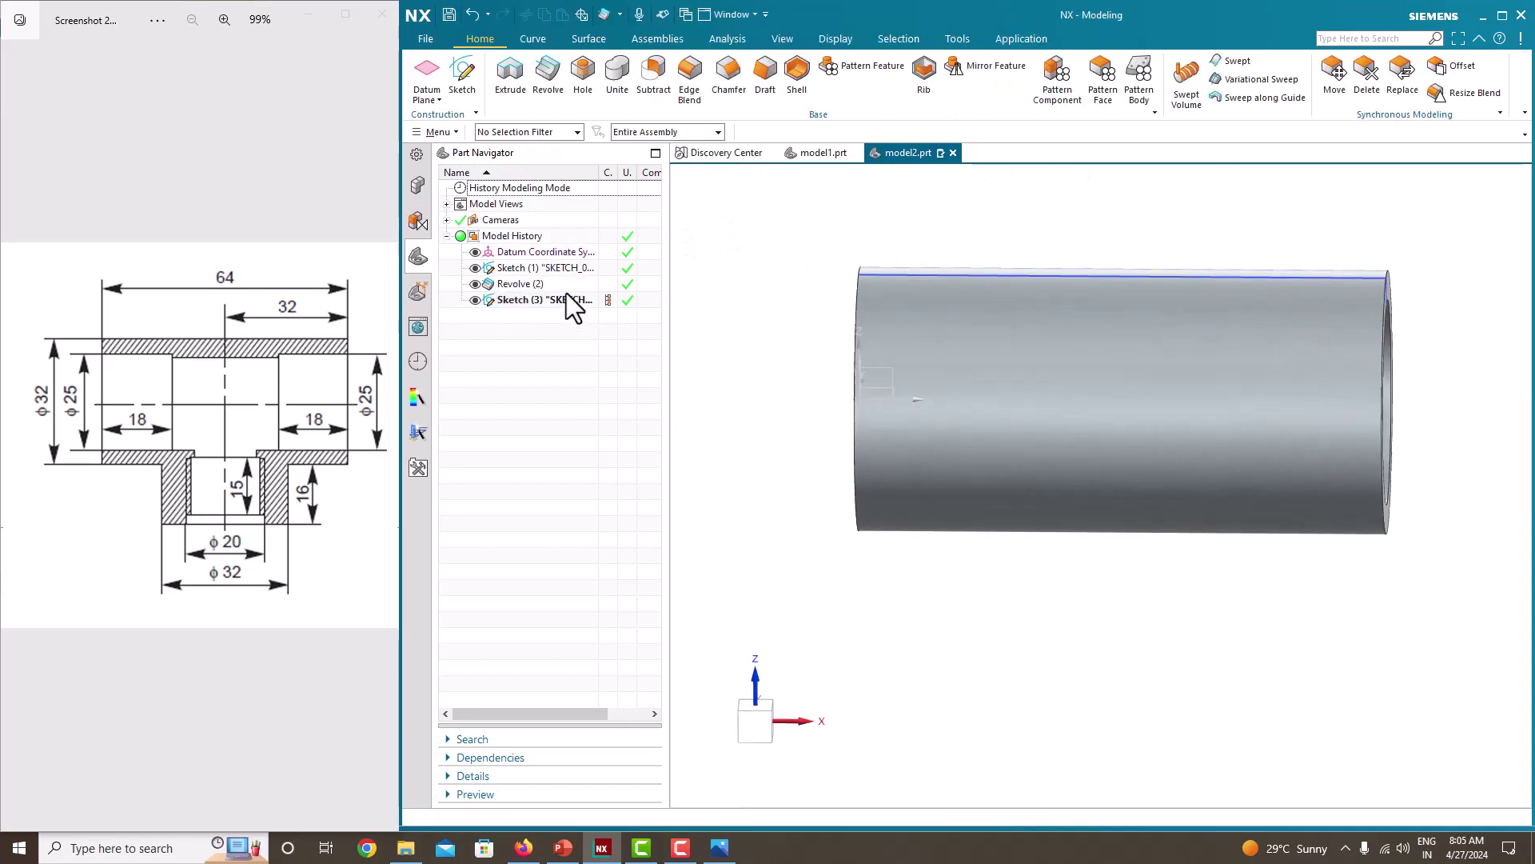
right_click(566, 296)
click(613, 580)
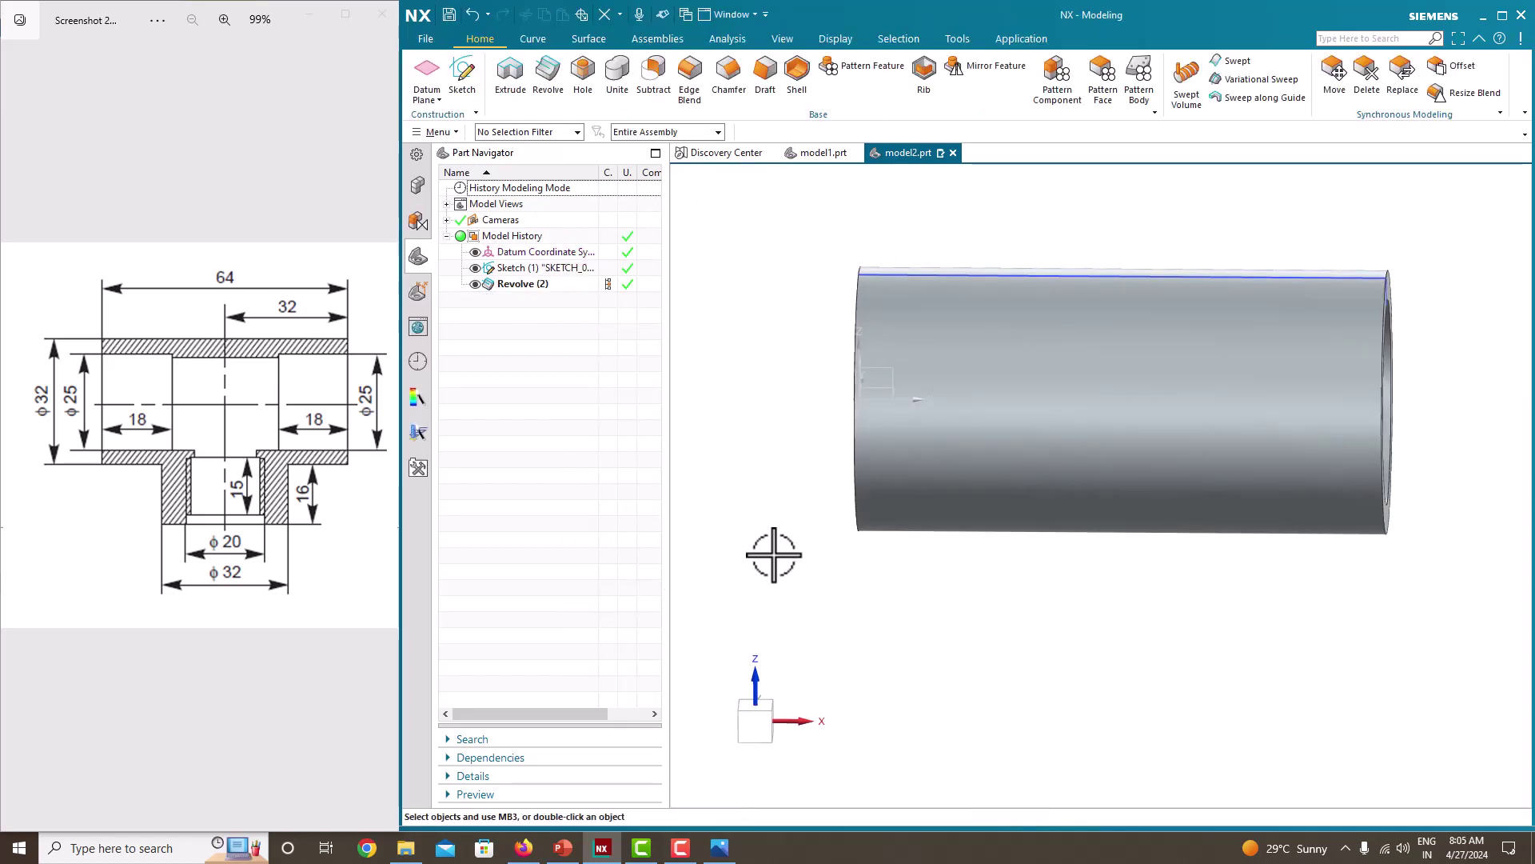
Step: Define a datum plane offset 32 mm from the datum coordinate system's XY plane, reversed to the opposite side
mouse_move(774, 554)
middle_down()
mouse_move(740, 476)
mouse_move(760, 479)
middle_up()
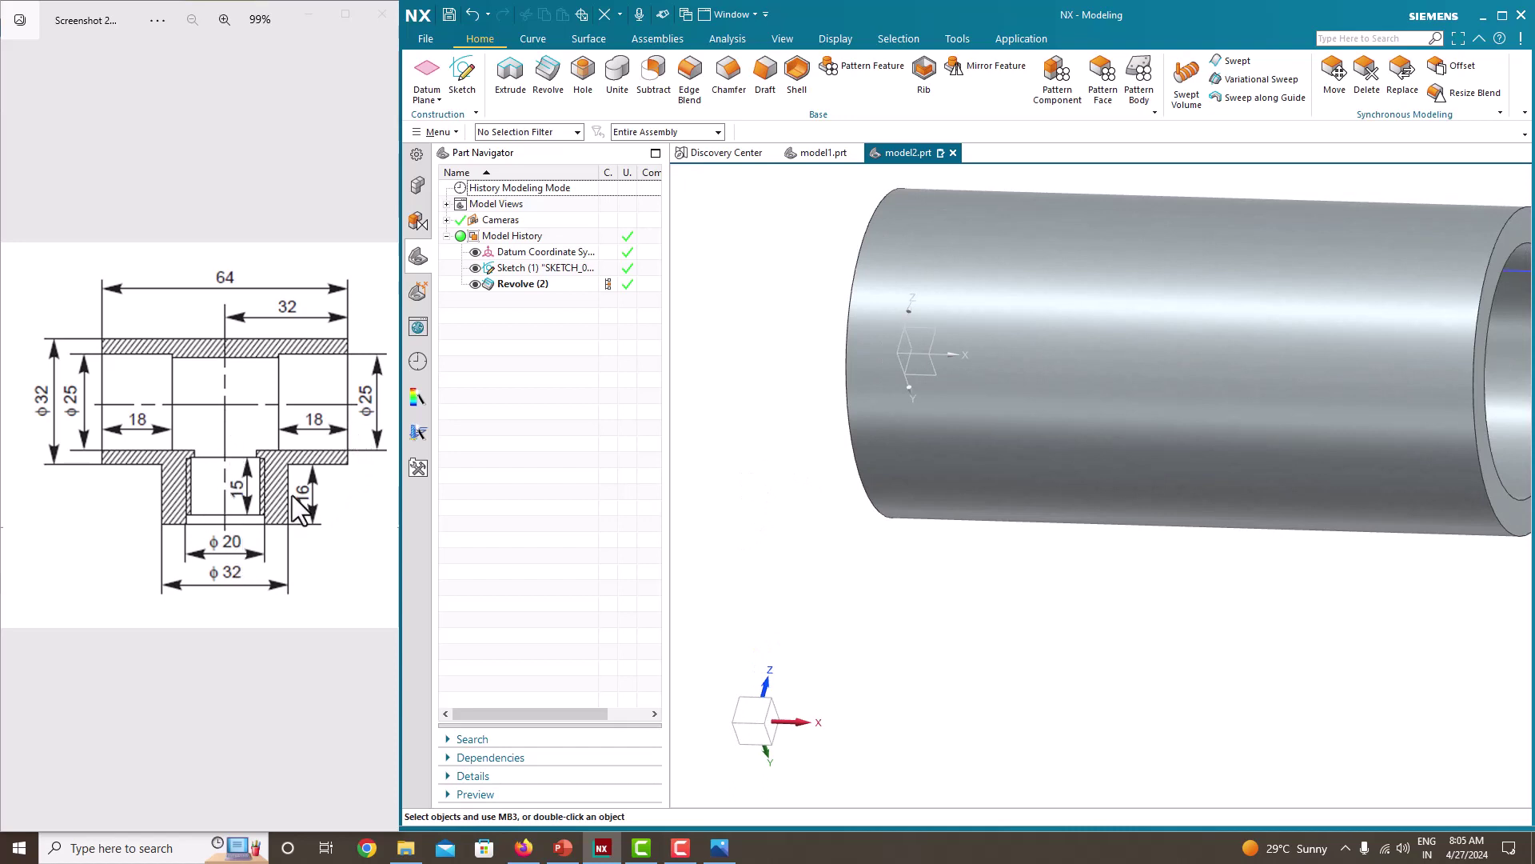
scroll(813, 521, down, 3)
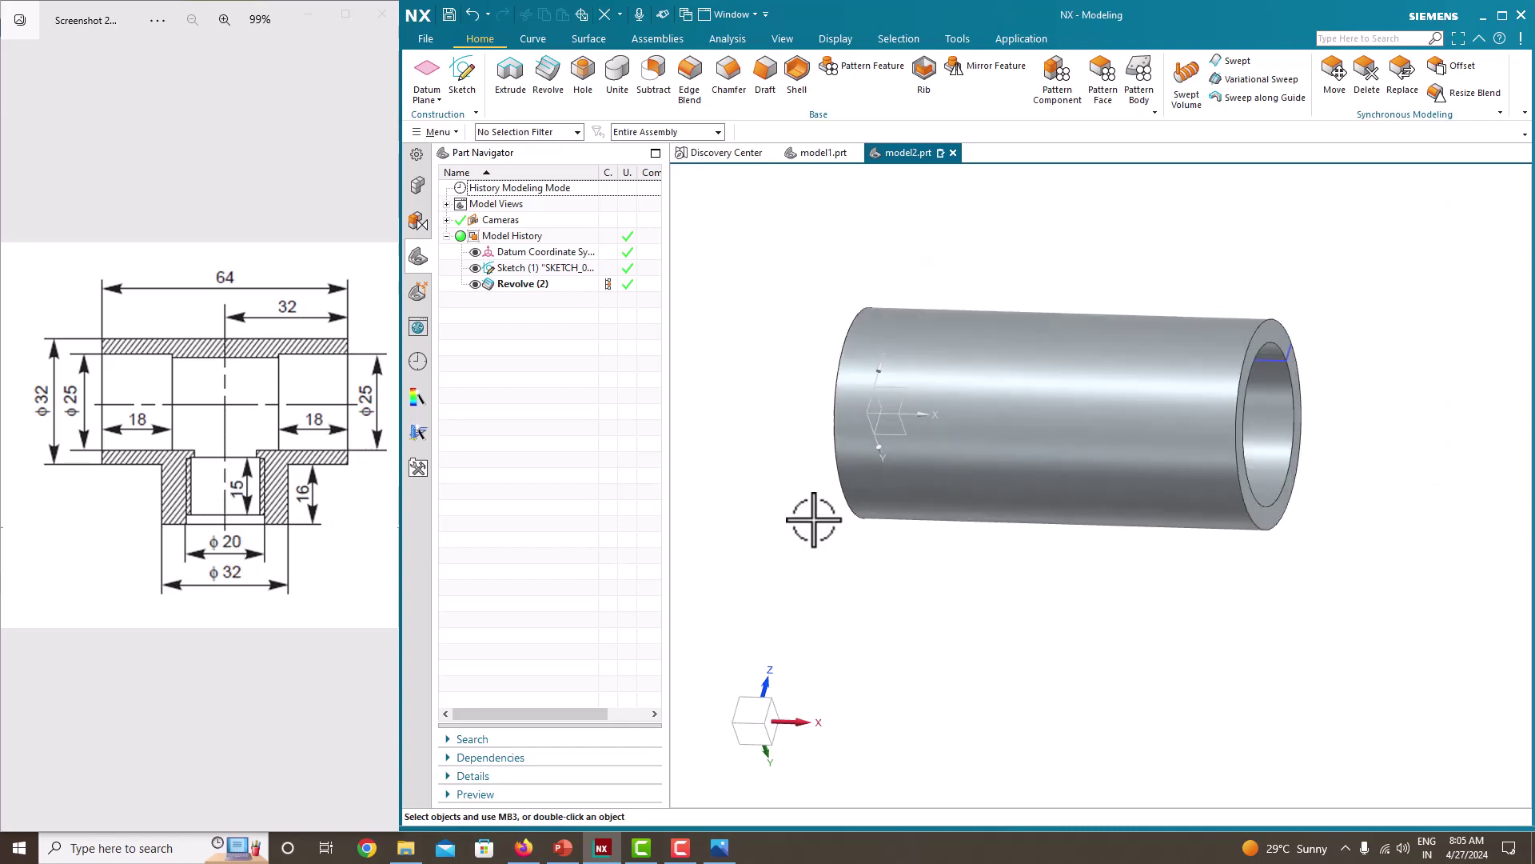
middle_drag(812, 521, 828, 500)
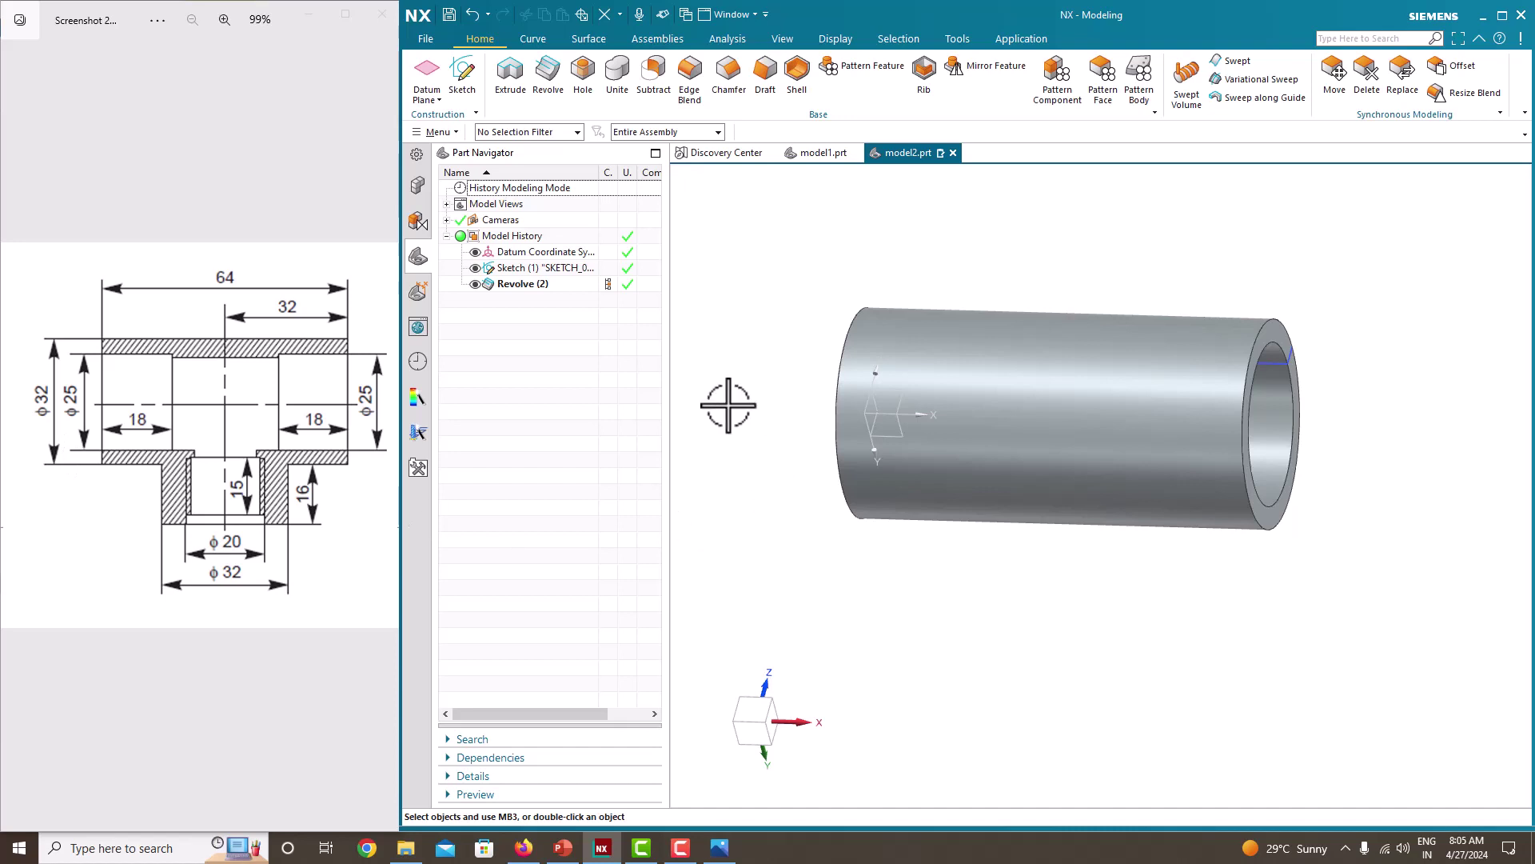
click(430, 86)
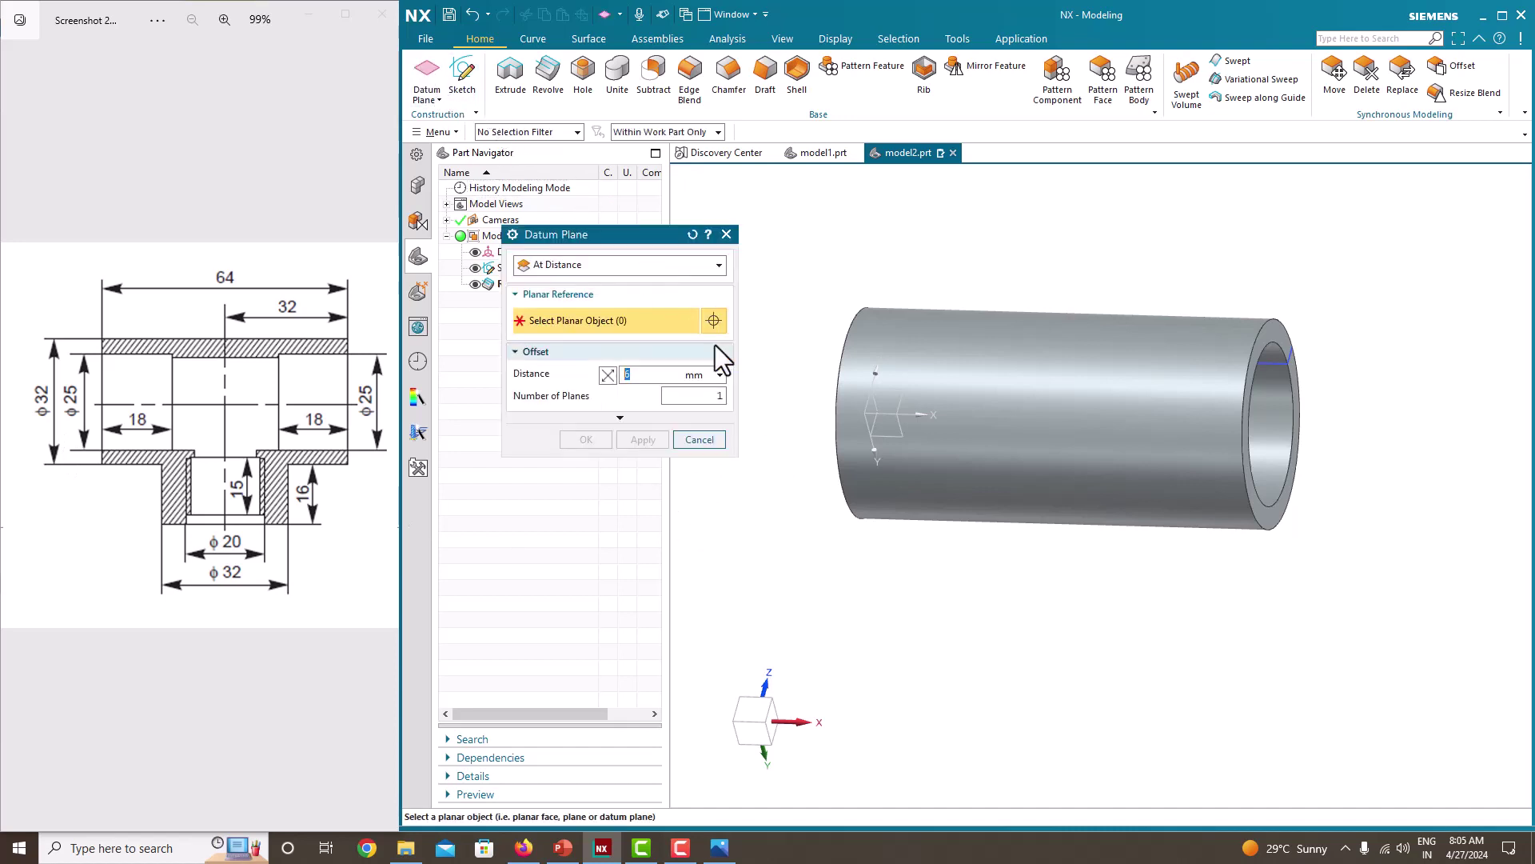
middle_drag(785, 377, 1006, 369)
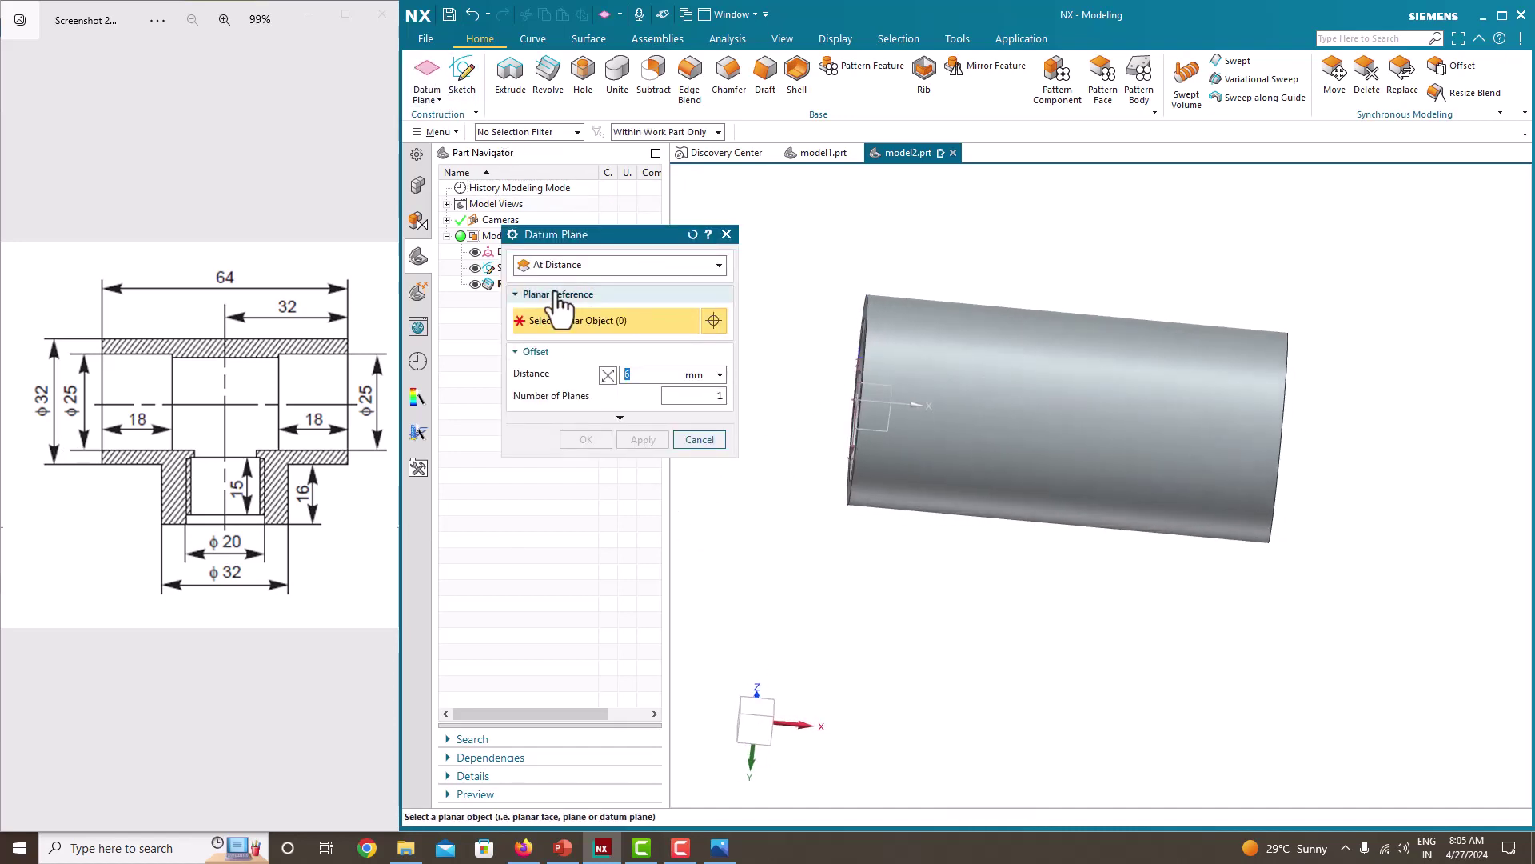
middle_drag(1004, 439, 1048, 418)
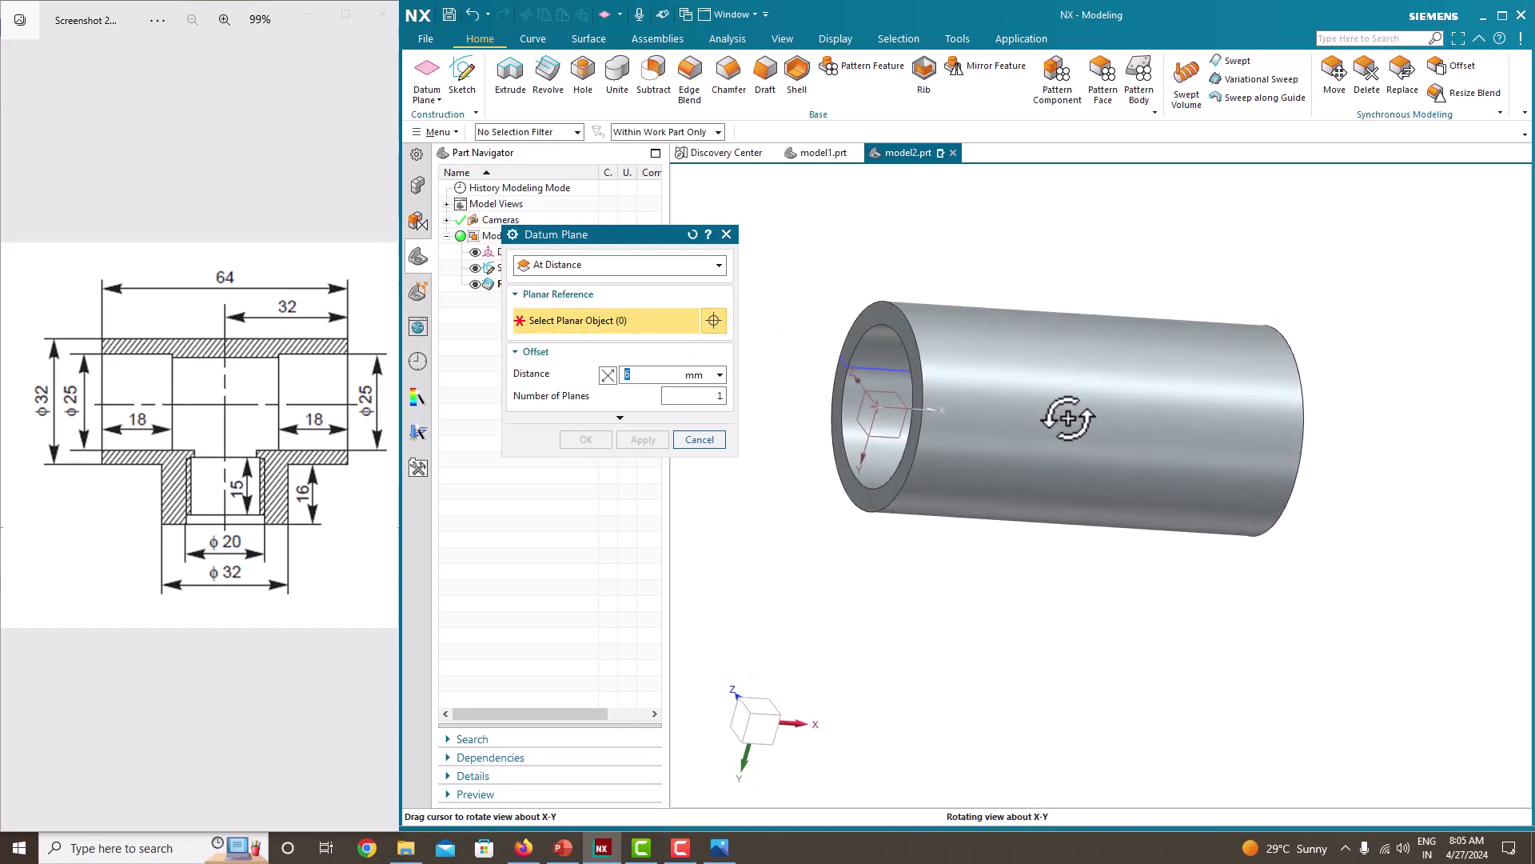
middle_drag(885, 456, 969, 492)
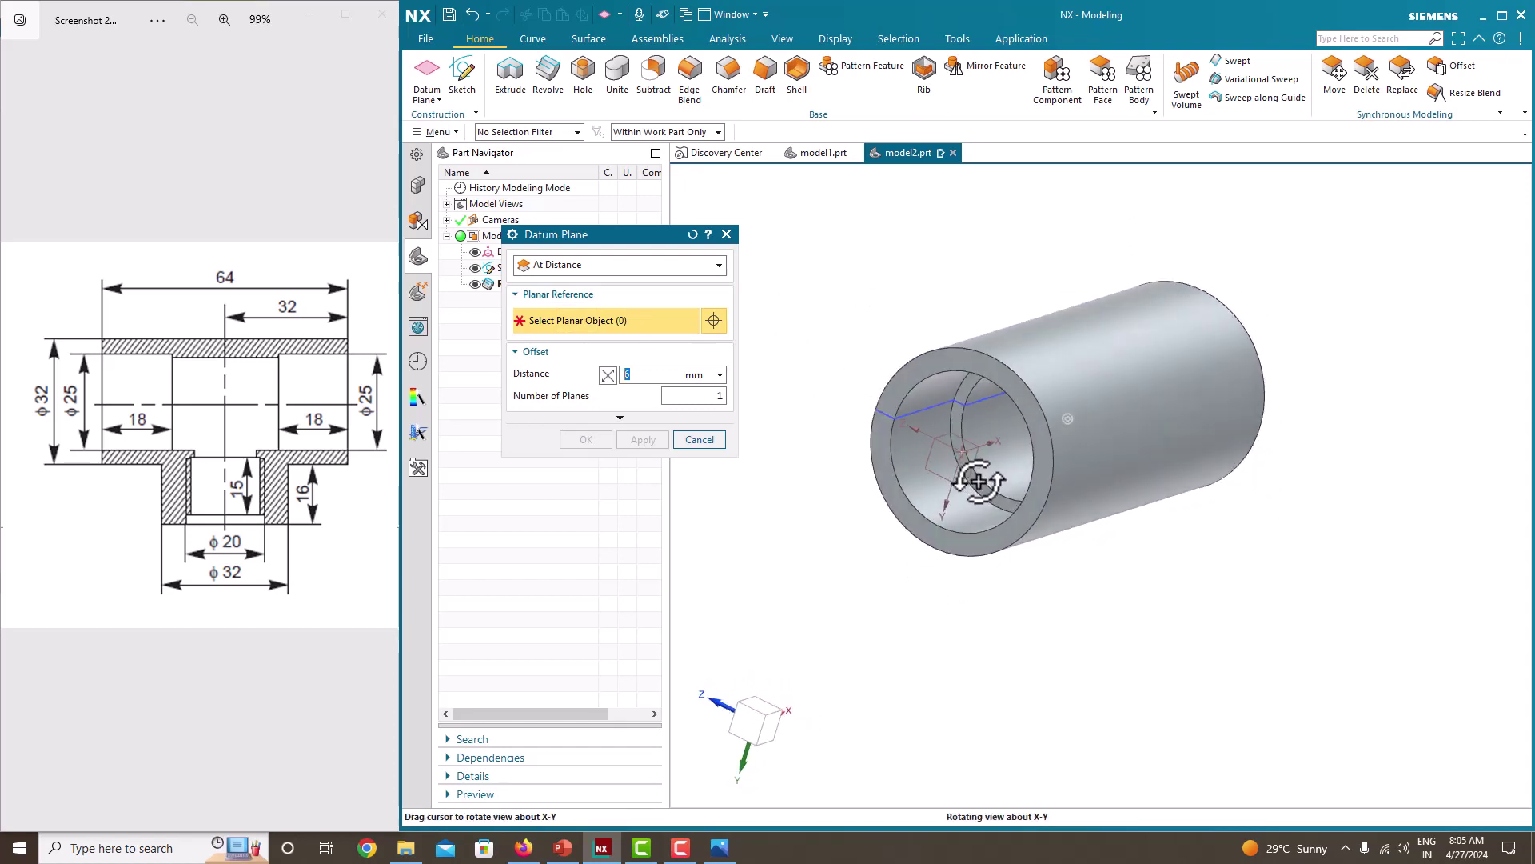
scroll(958, 482, up, 1)
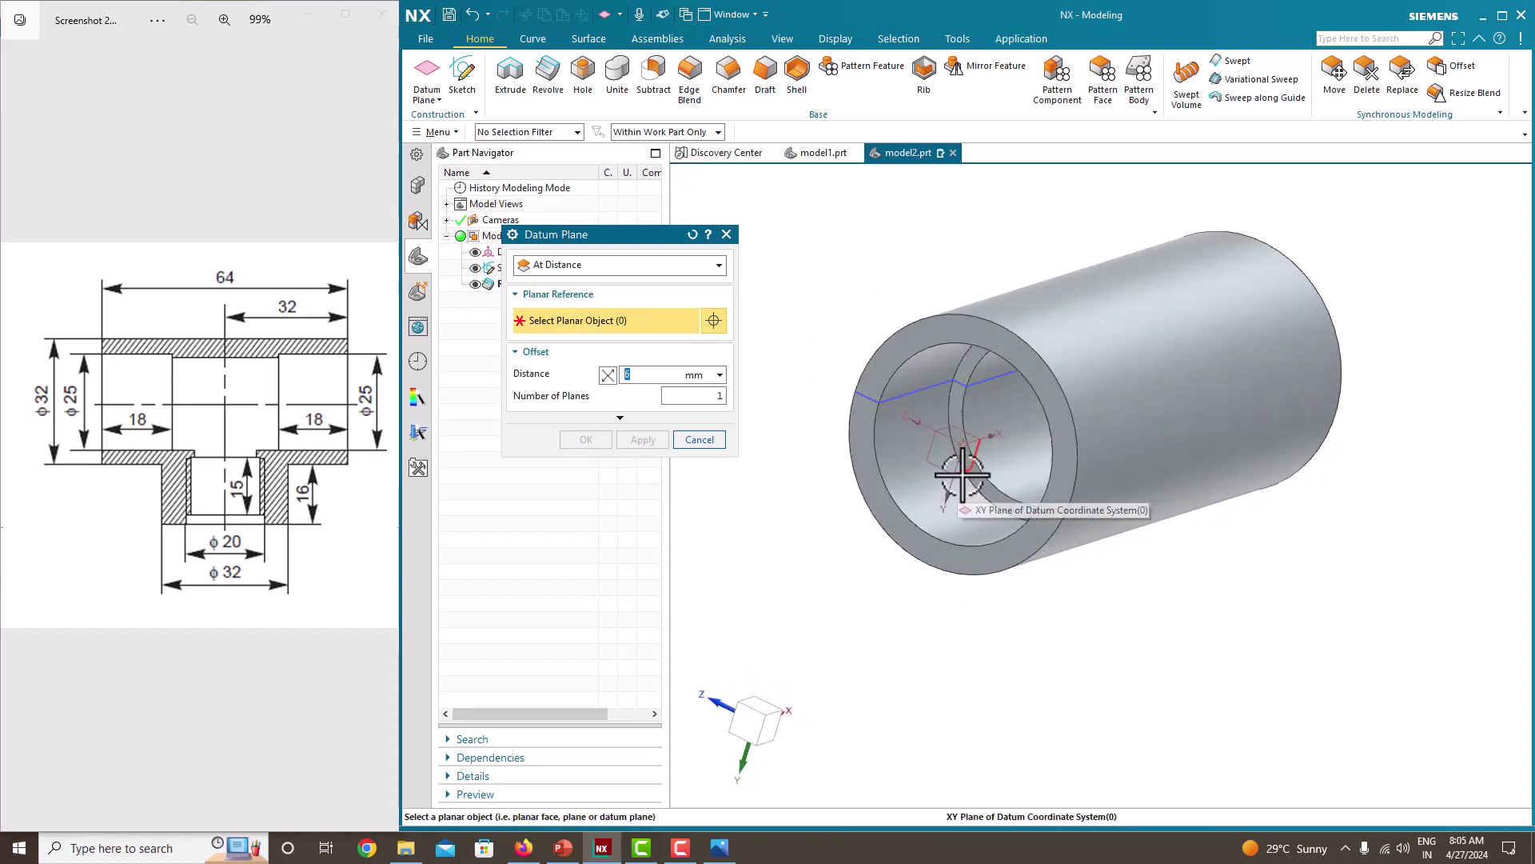
click(962, 477)
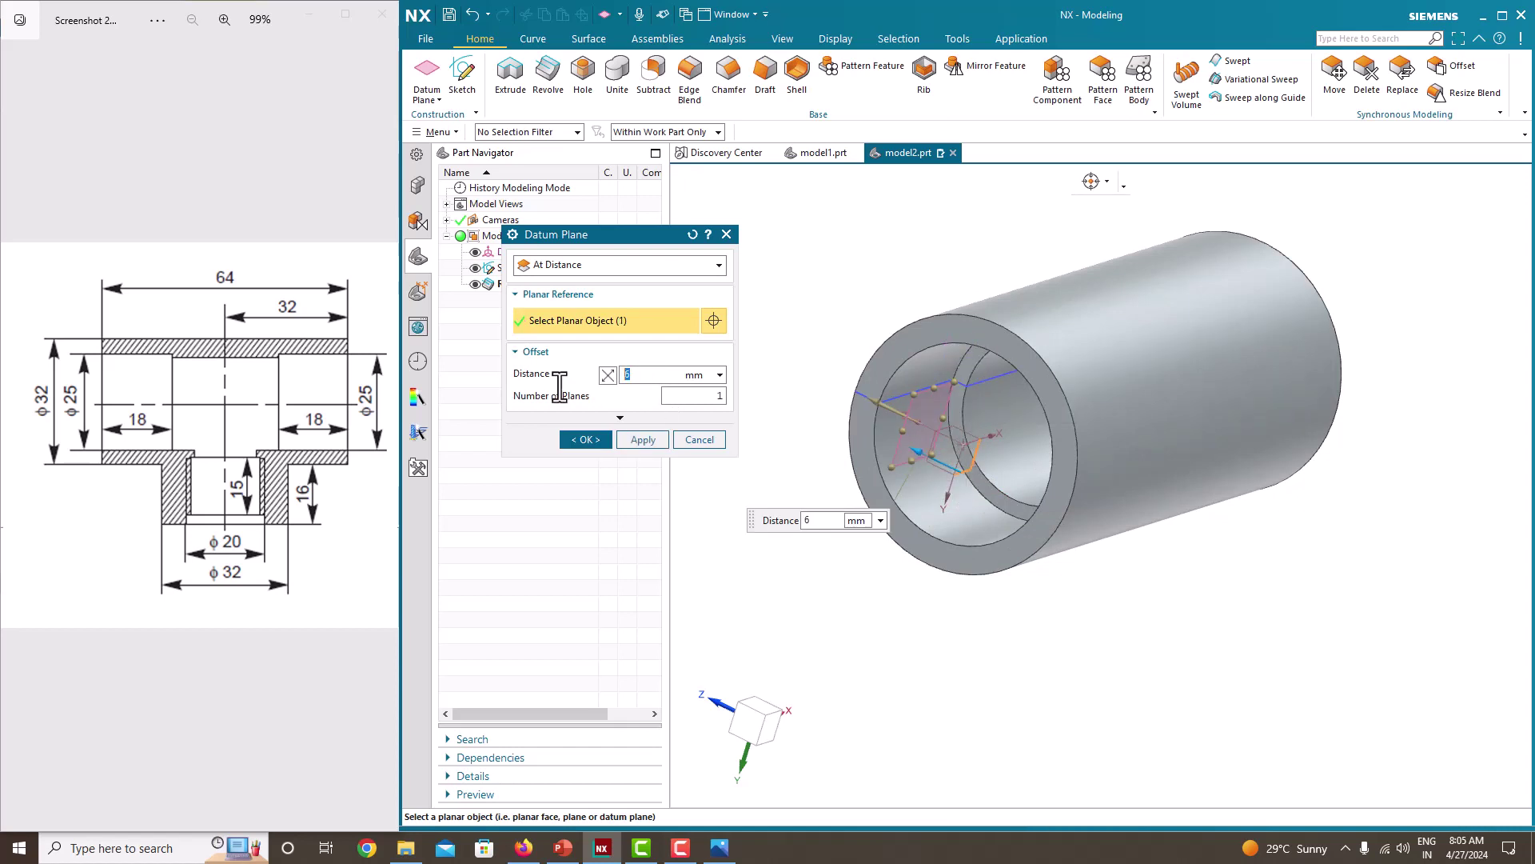
key(Return)
scroll(1072, 468, down, 2)
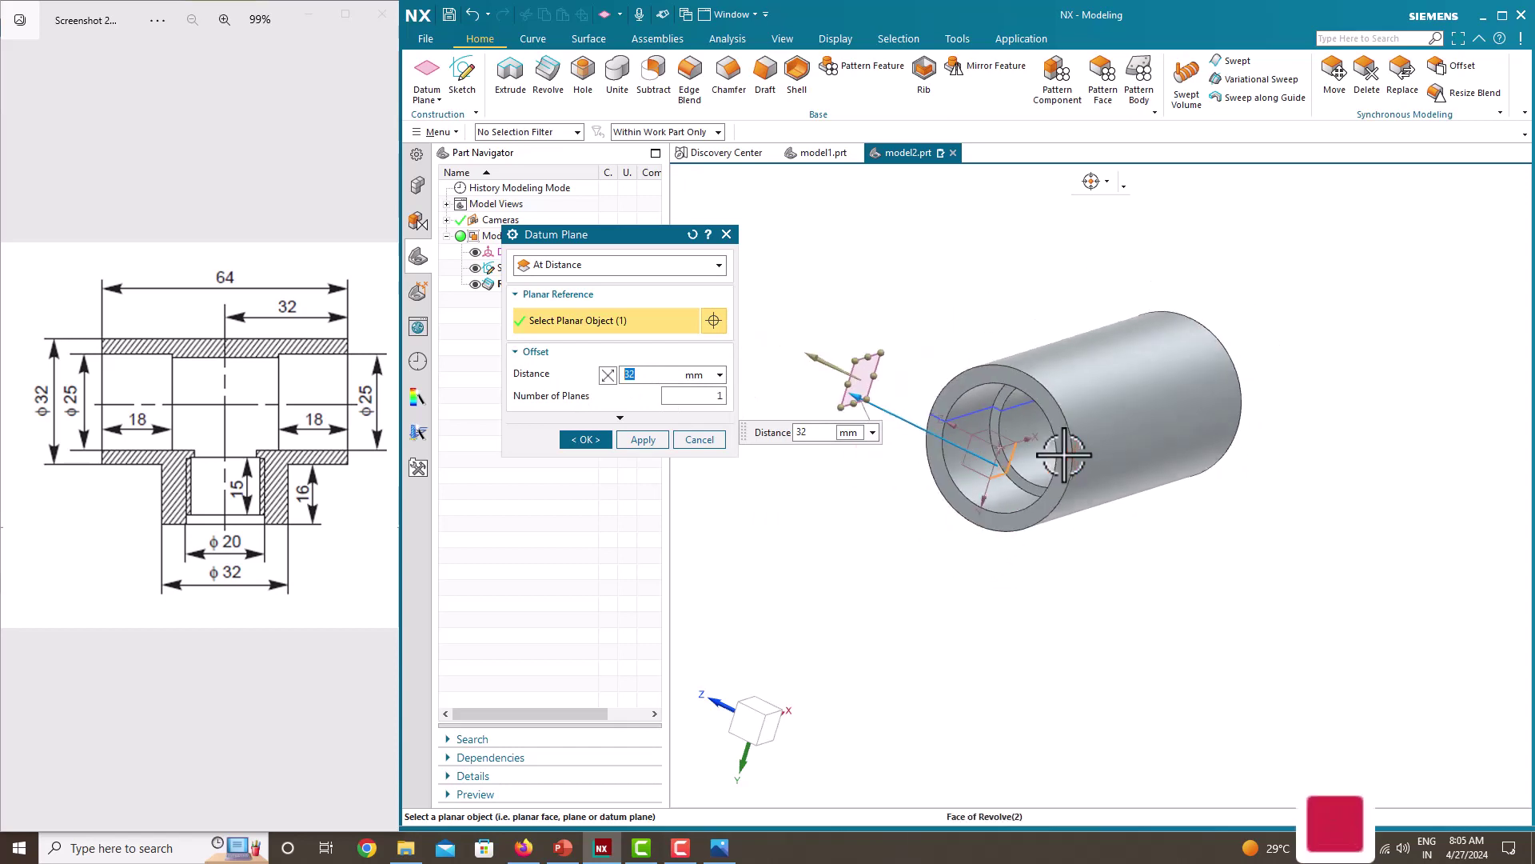
click(608, 374)
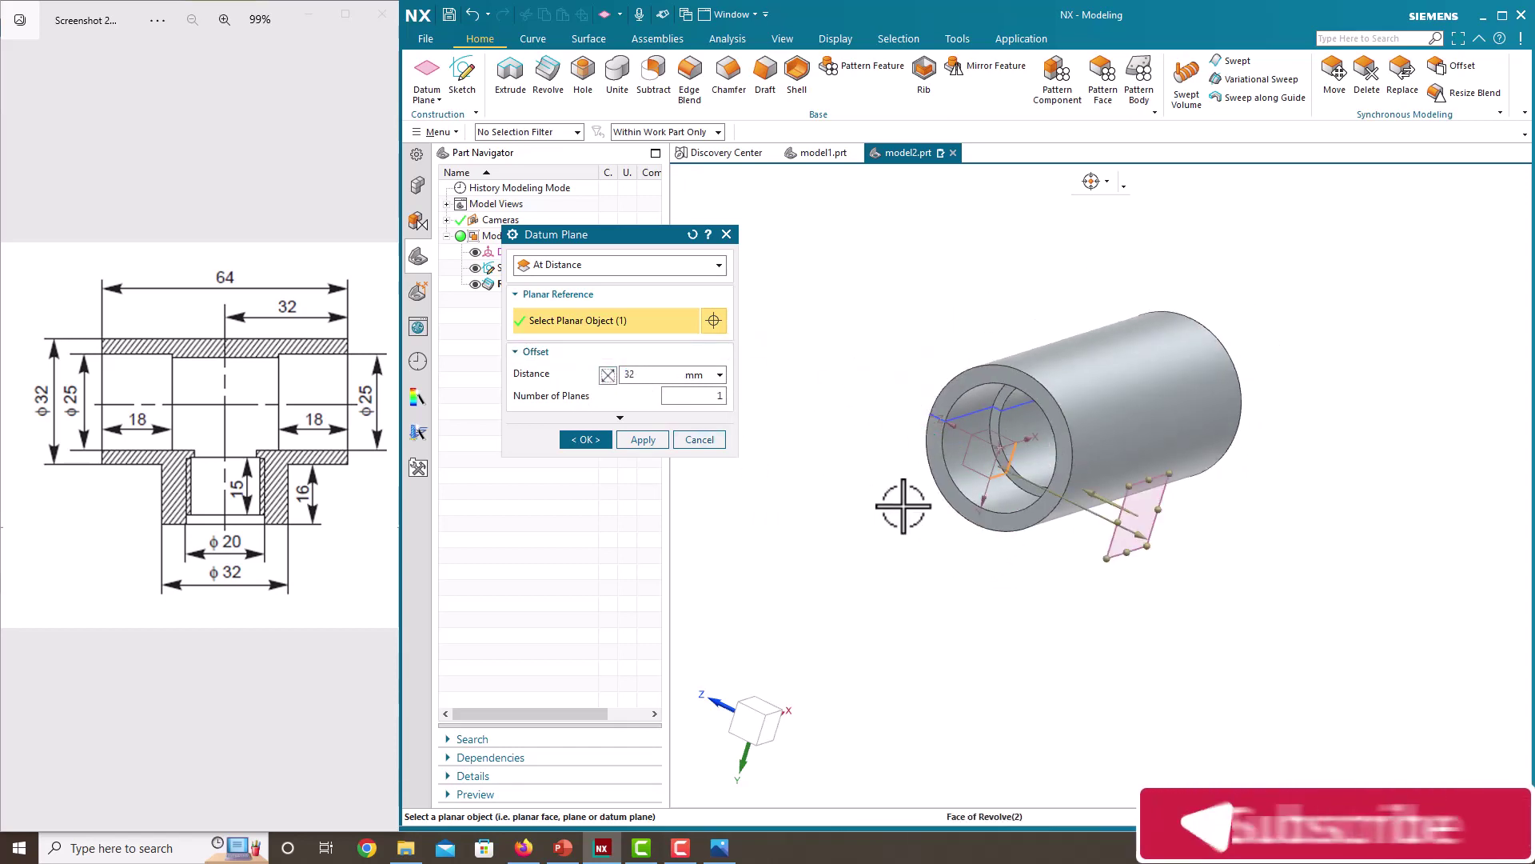
Step: Enlarge the offset datum plane so it spans most of the pipe, and create it
middle_drag(901, 507, 850, 490)
drag(1046, 456, 1357, 264)
drag(985, 548, 860, 662)
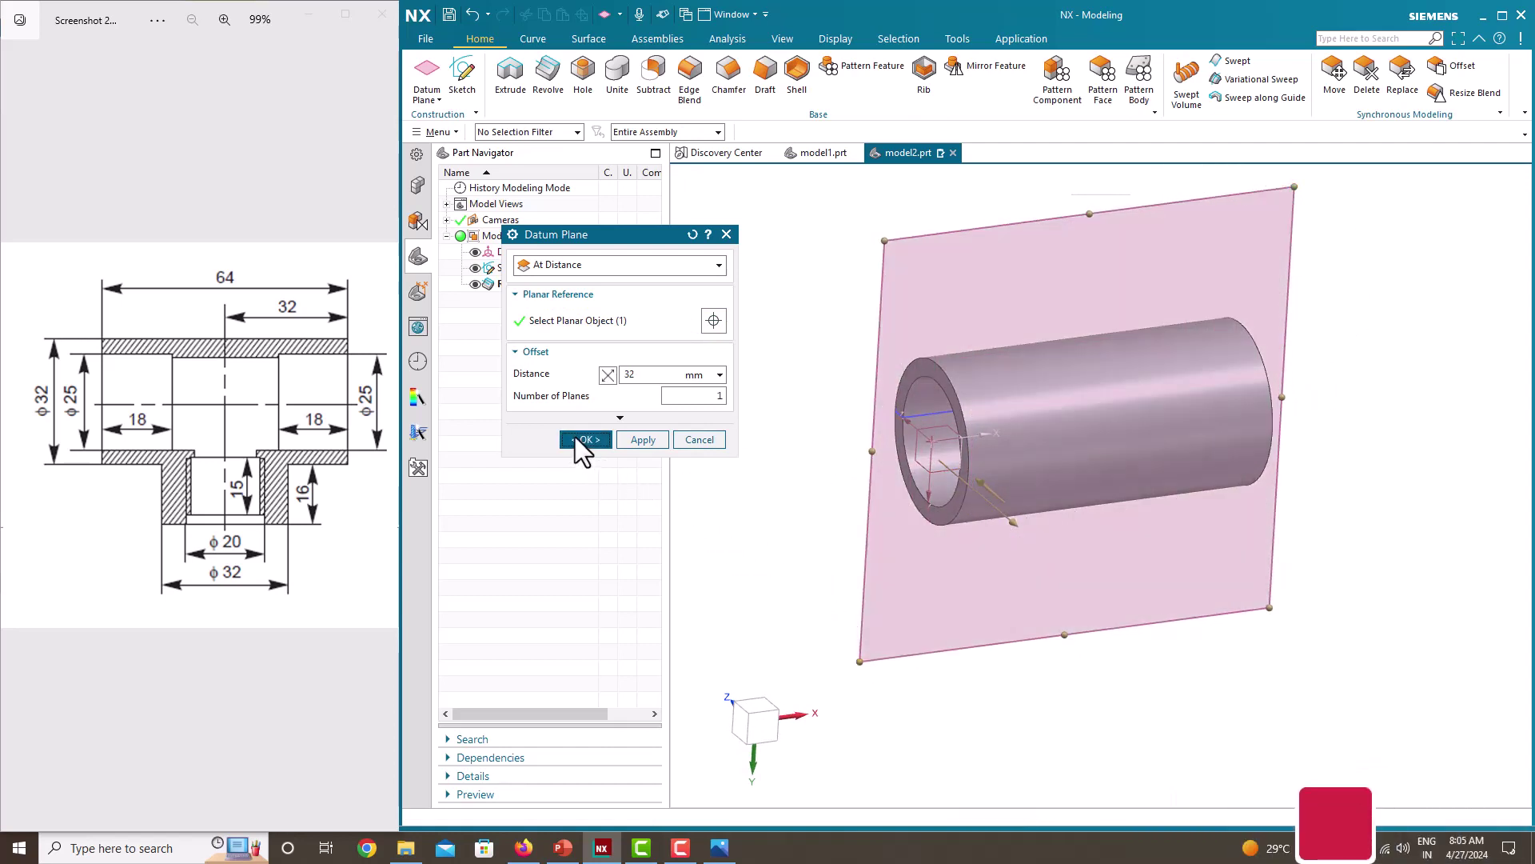
click(587, 440)
Step: Start a sketch on the new datum plane and draw a circle about 25 mm in diameter centred on the horizontal axis
mouse_move(949, 538)
middle_down()
mouse_move(840, 538)
mouse_move(853, 572)
mouse_move(900, 564)
middle_up()
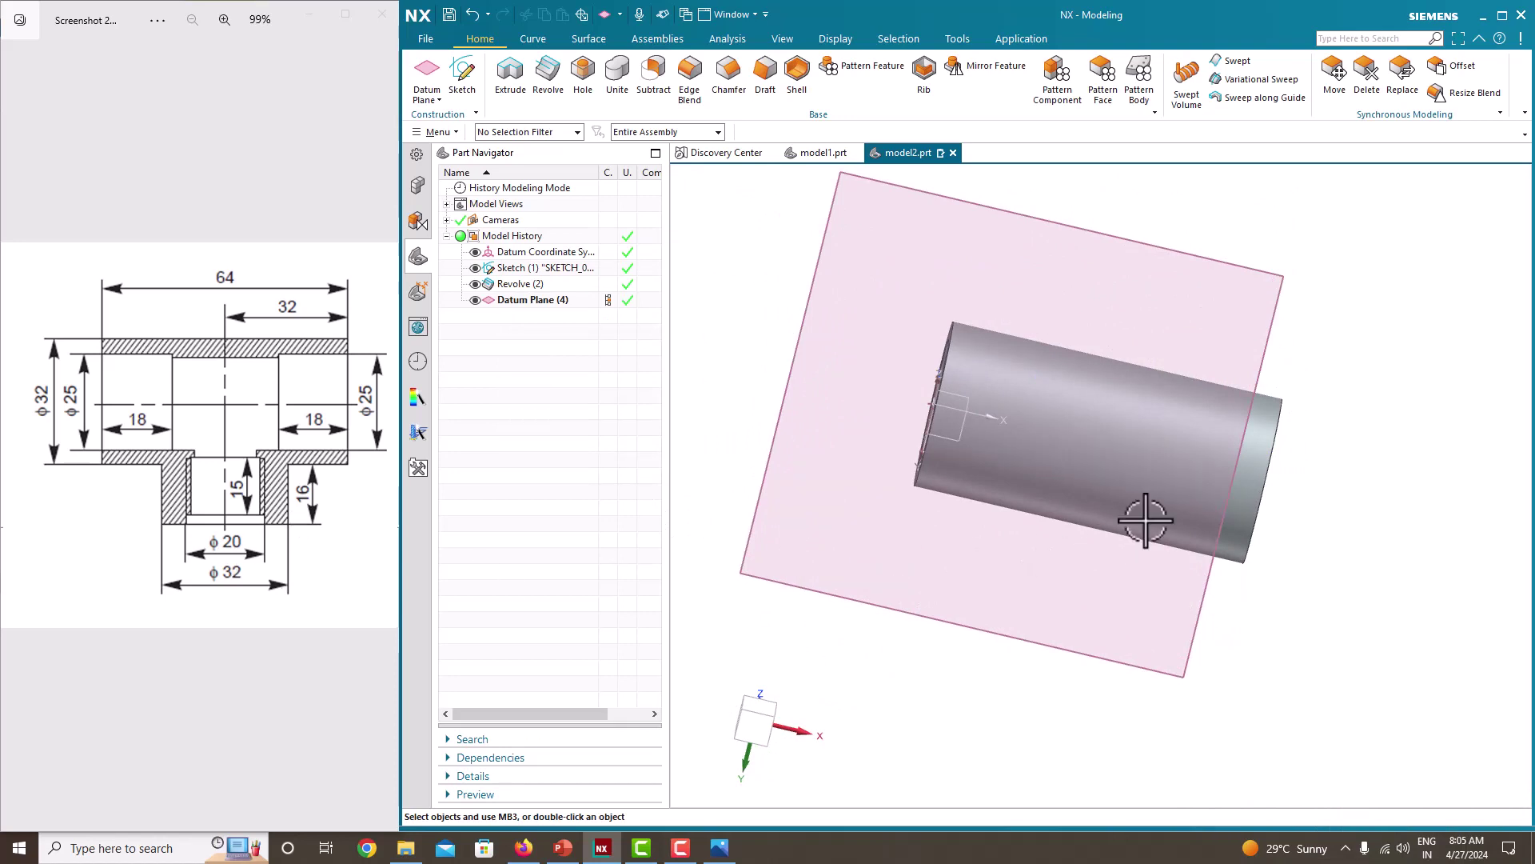
click(1239, 262)
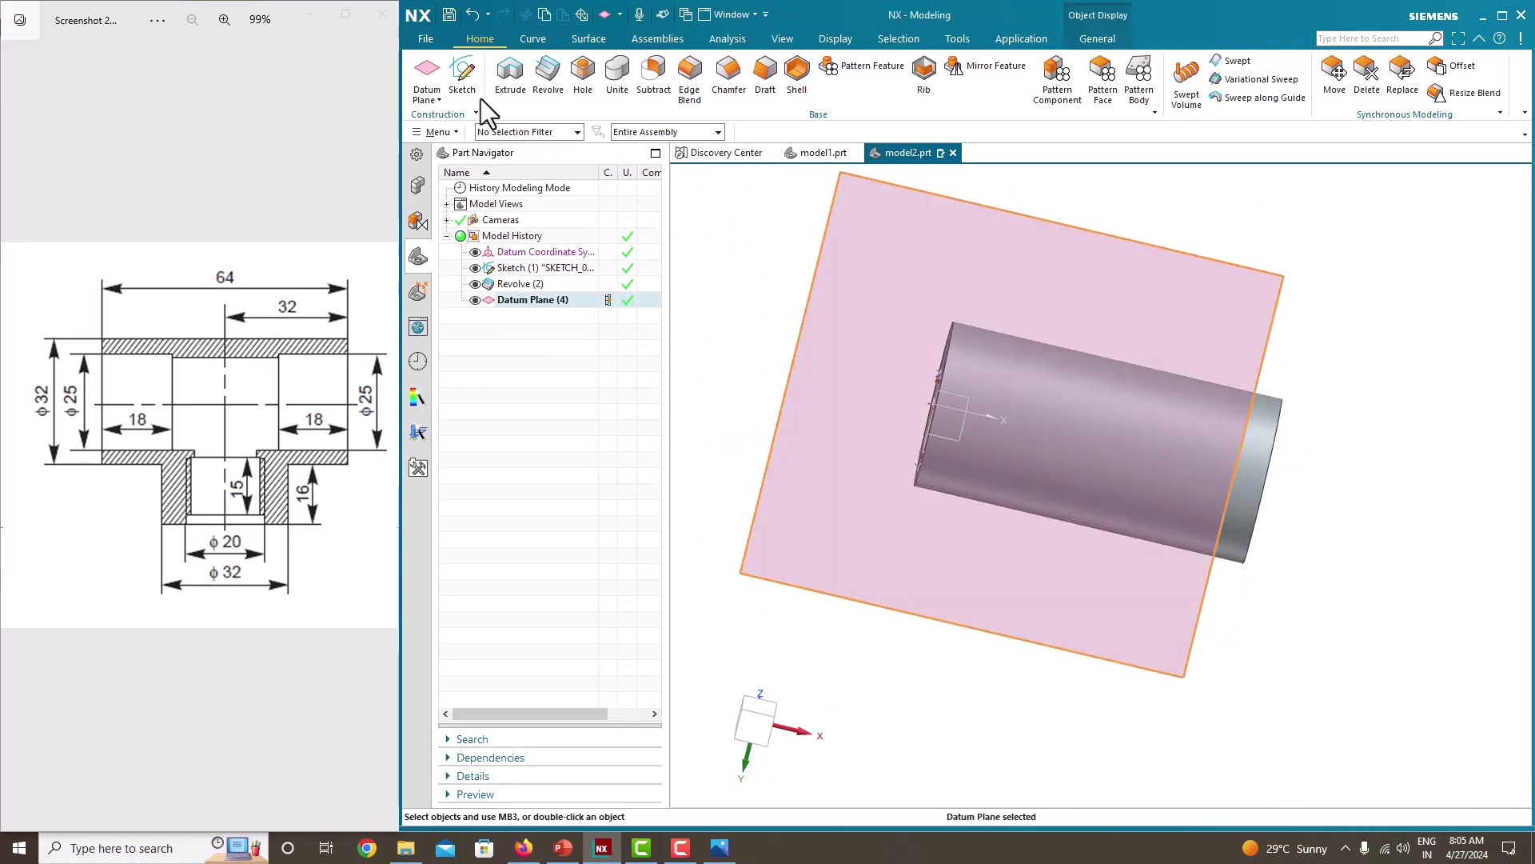
click(455, 87)
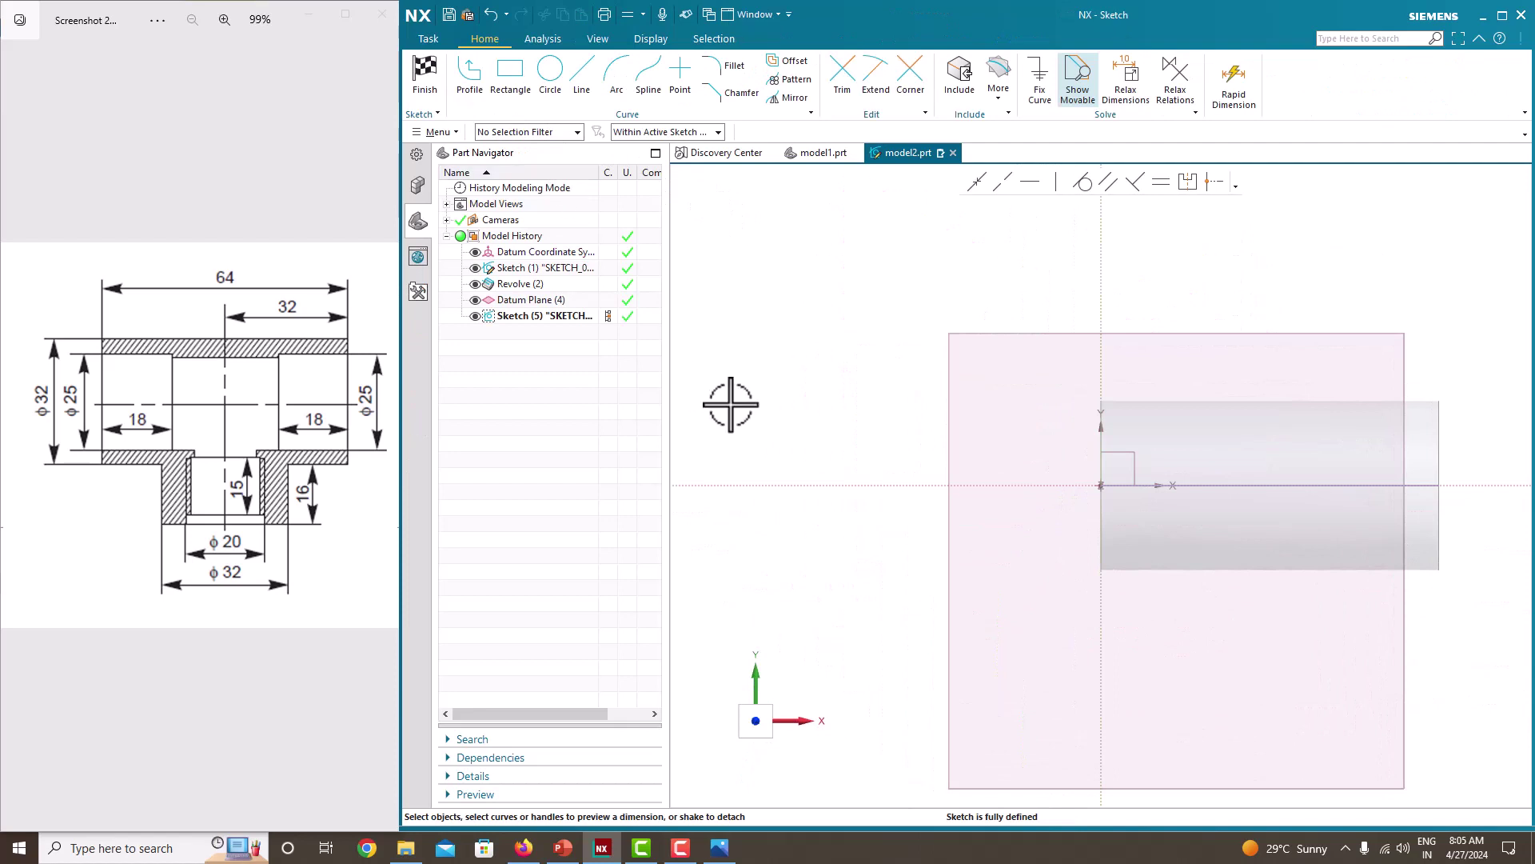
scroll(730, 404, down, 3)
scroll(1056, 469, up, 3)
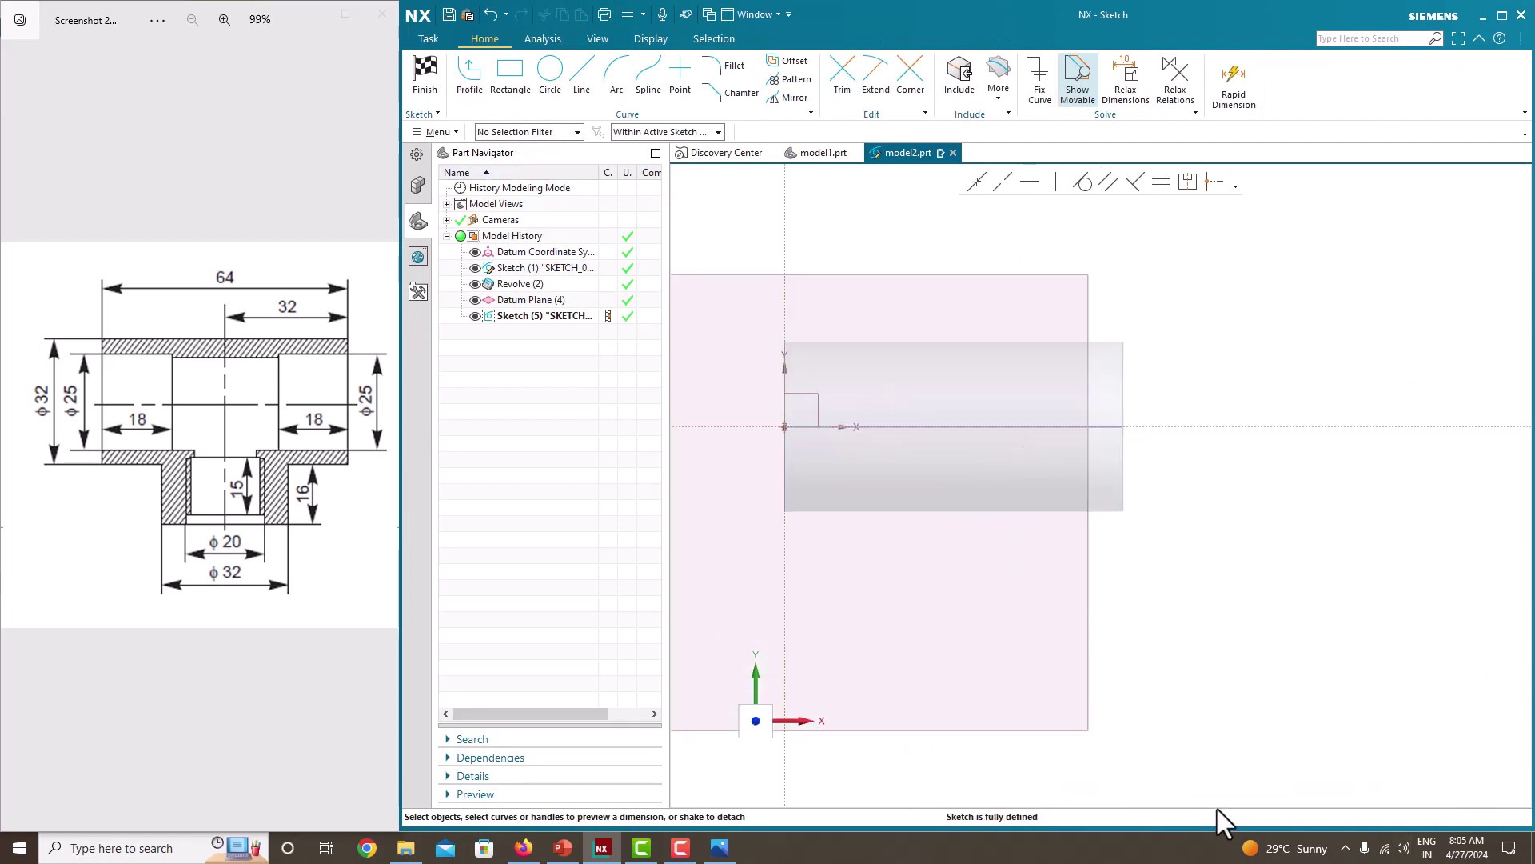
click(551, 70)
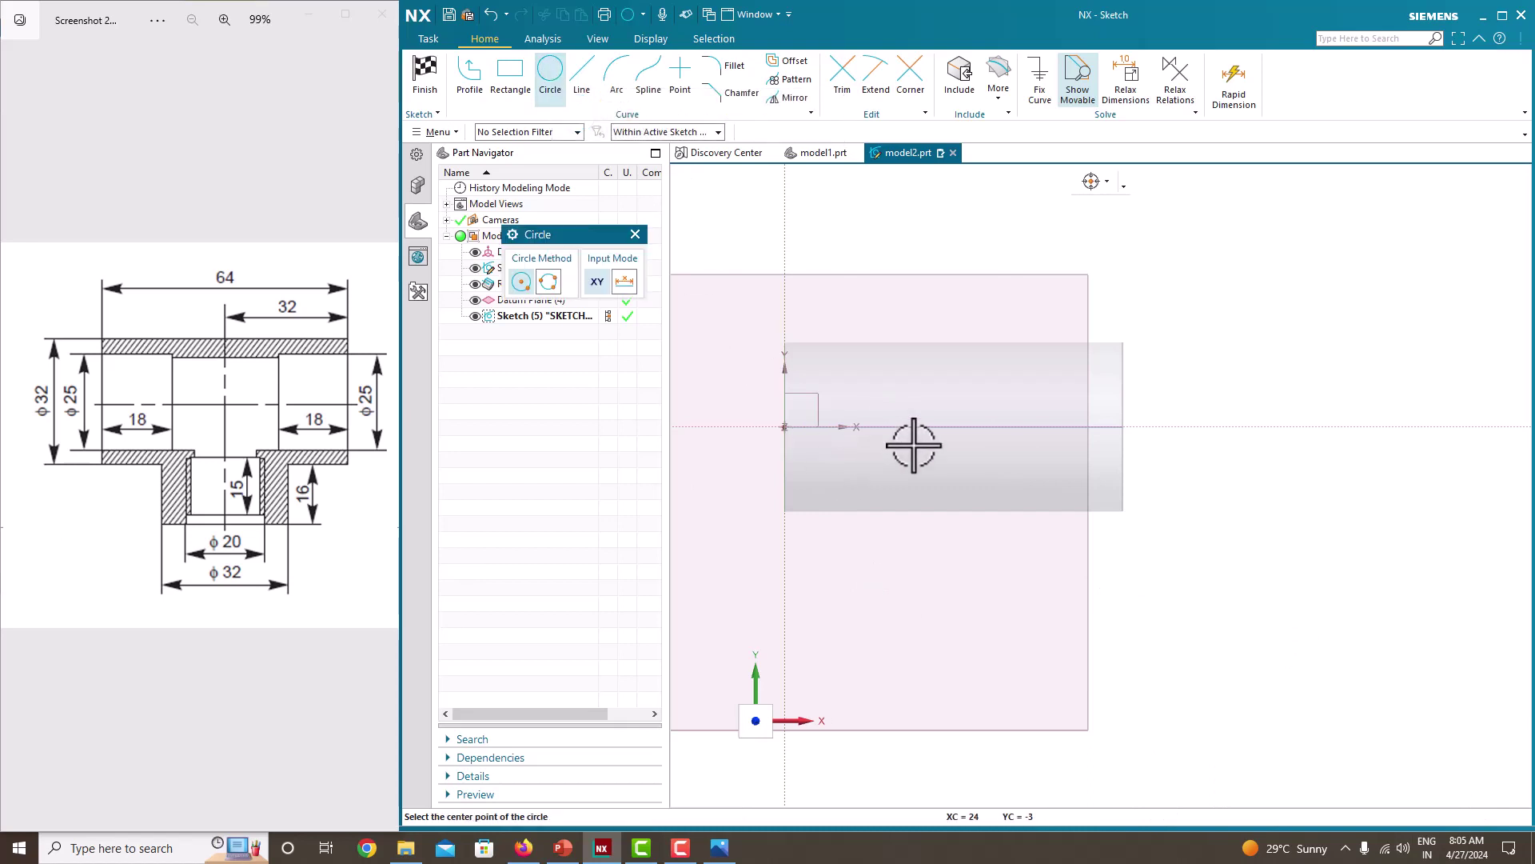
click(965, 427)
click(914, 387)
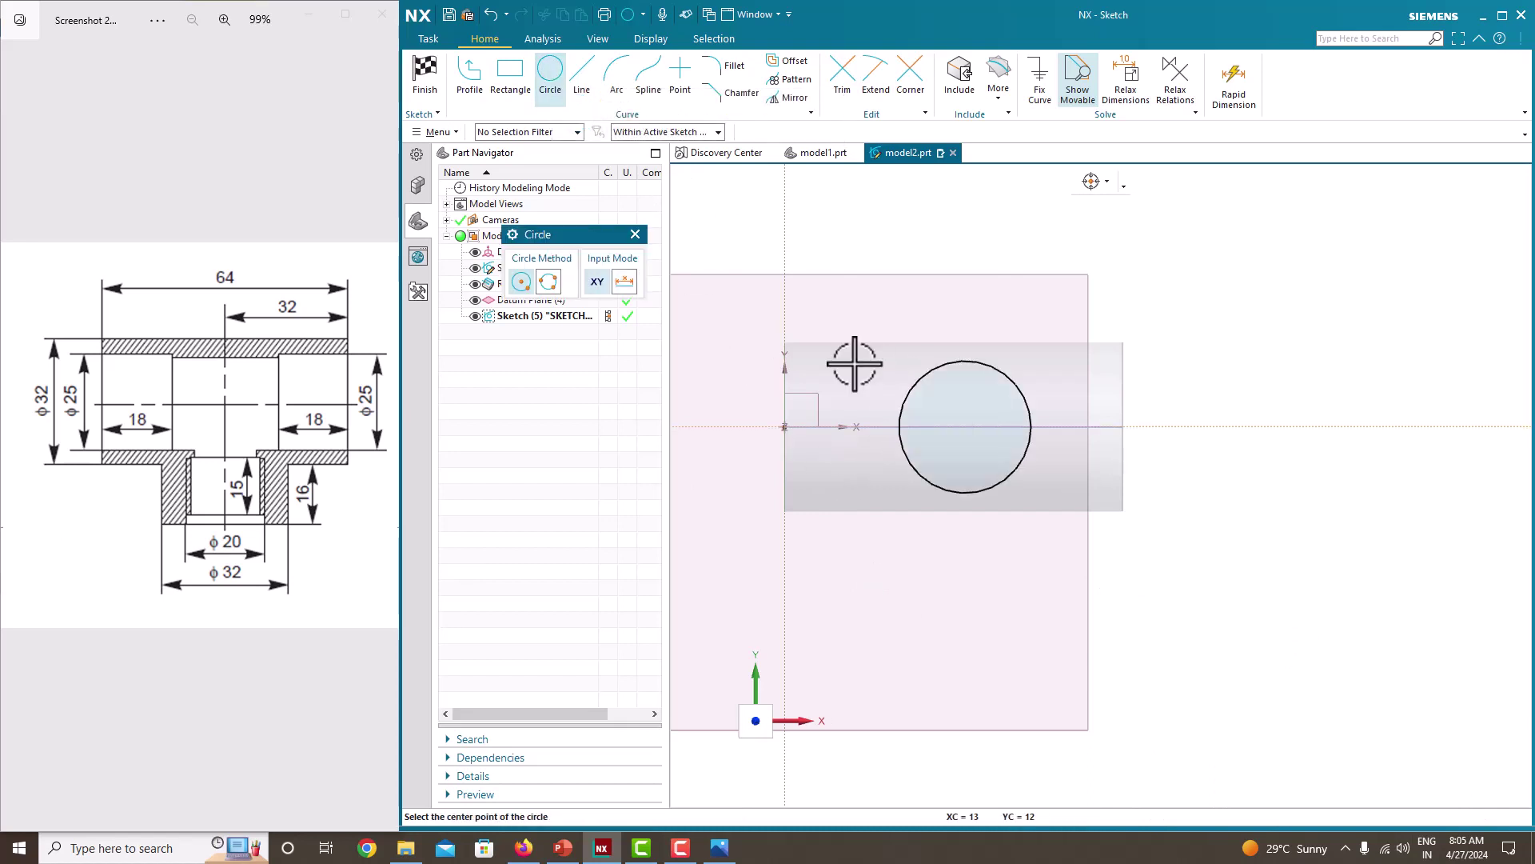
click(674, 132)
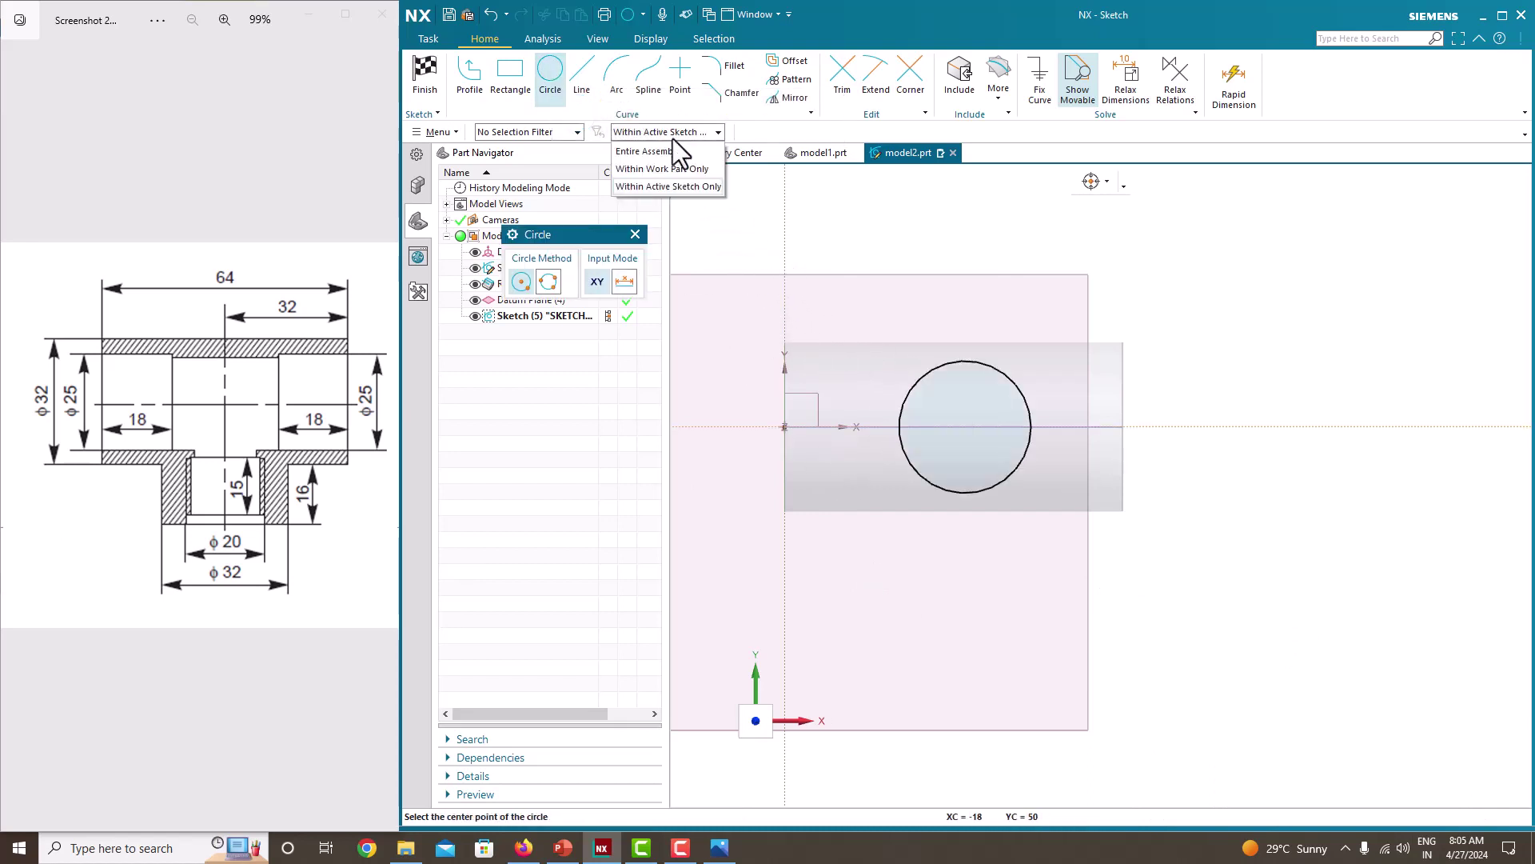
key(Escape)
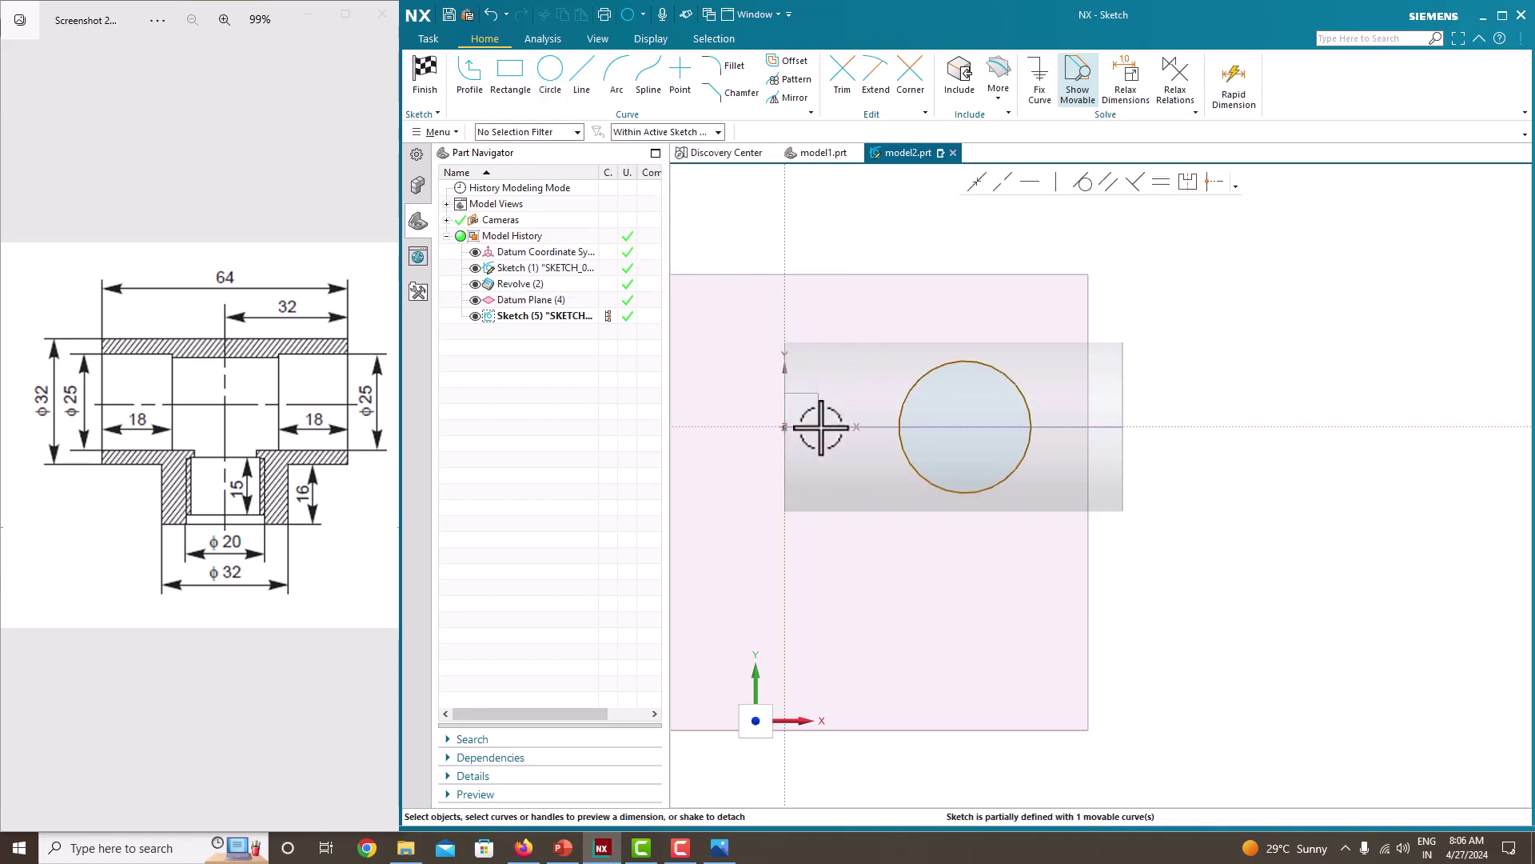
Step: Dimension the circle's diameter as 32 mm, scaling the entire sketch to it
click(922, 374)
key(d)
click(1068, 377)
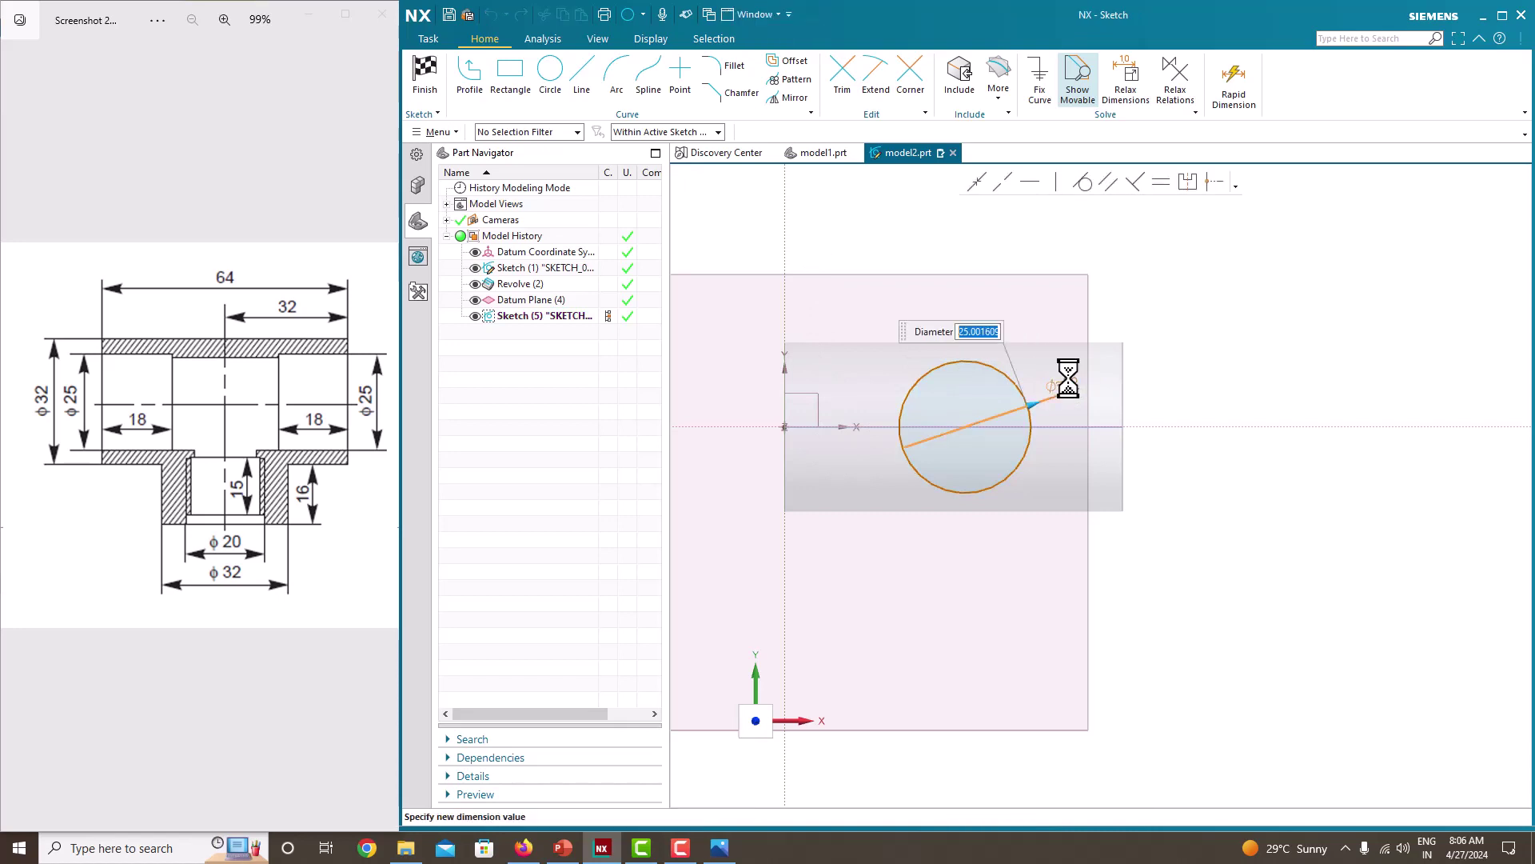
text(32)
key(Return)
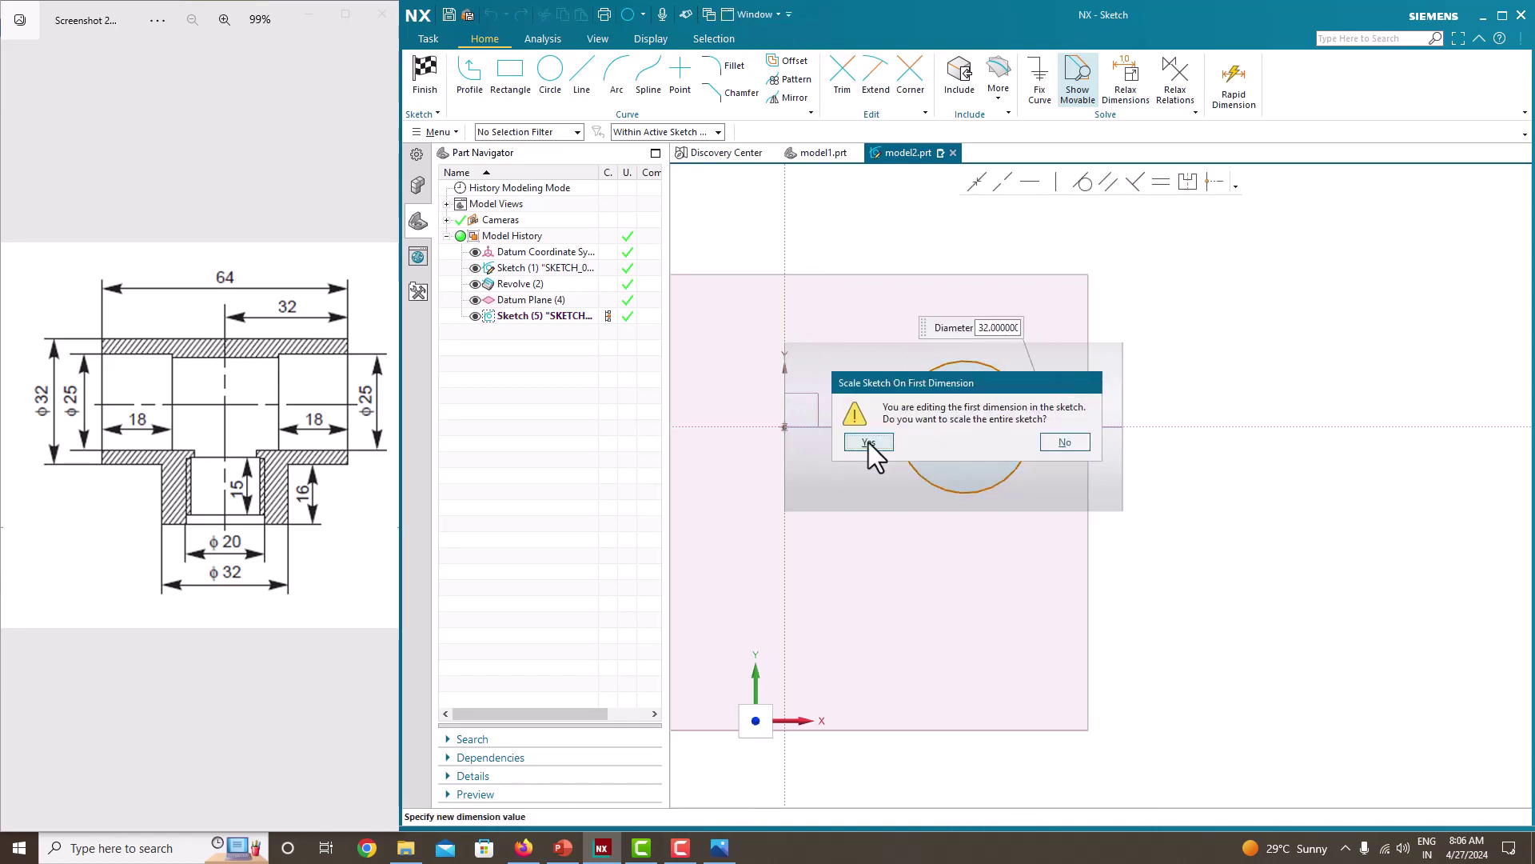
click(869, 442)
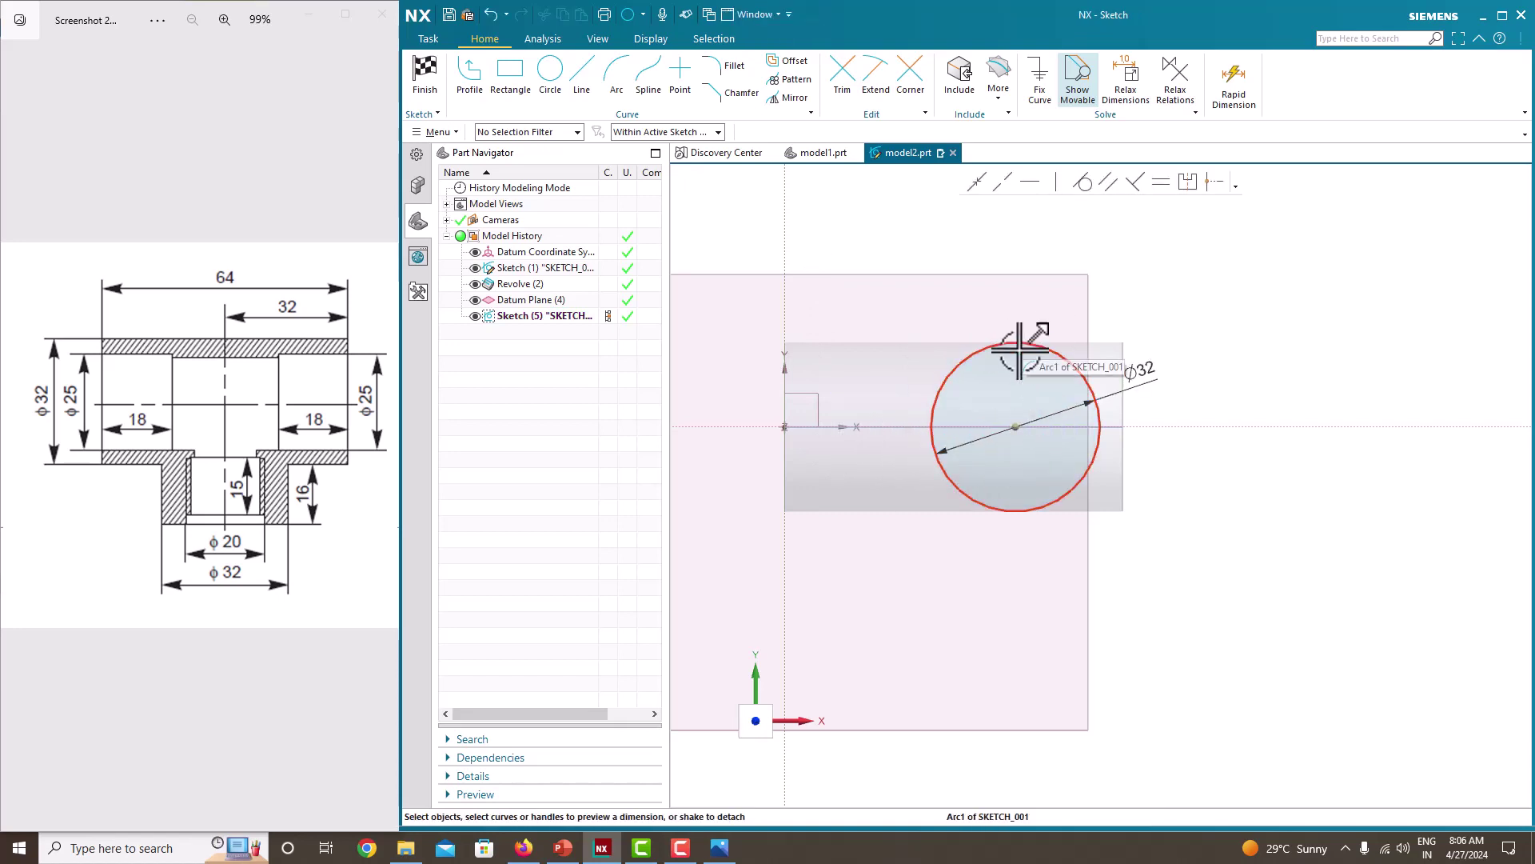
Step: Dimension the circle's centre 32 mm from the sketch's vertical axis and finish the sketch
click(1015, 424)
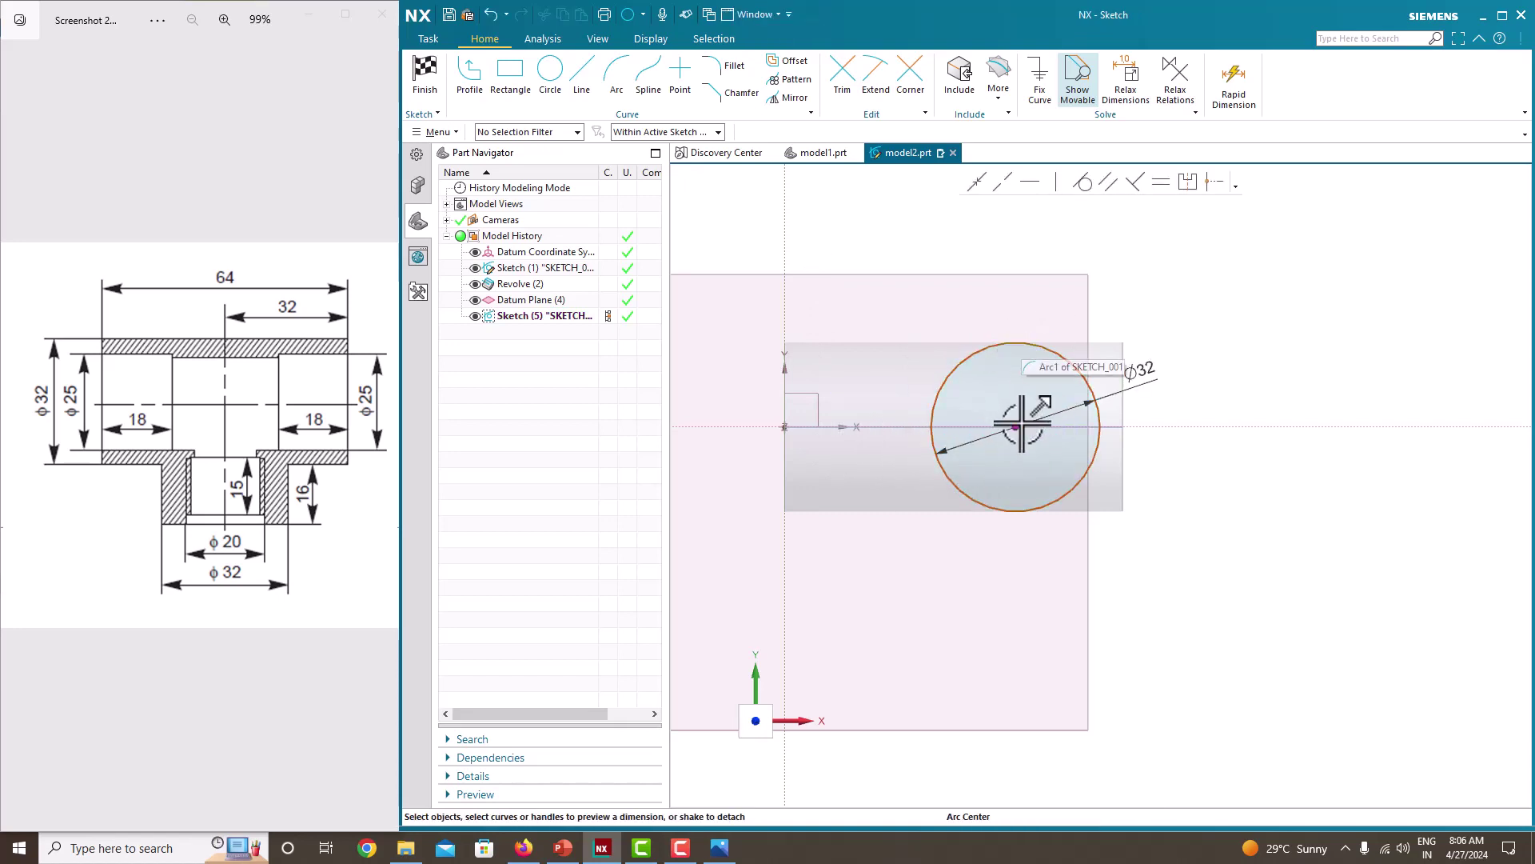
click(785, 322)
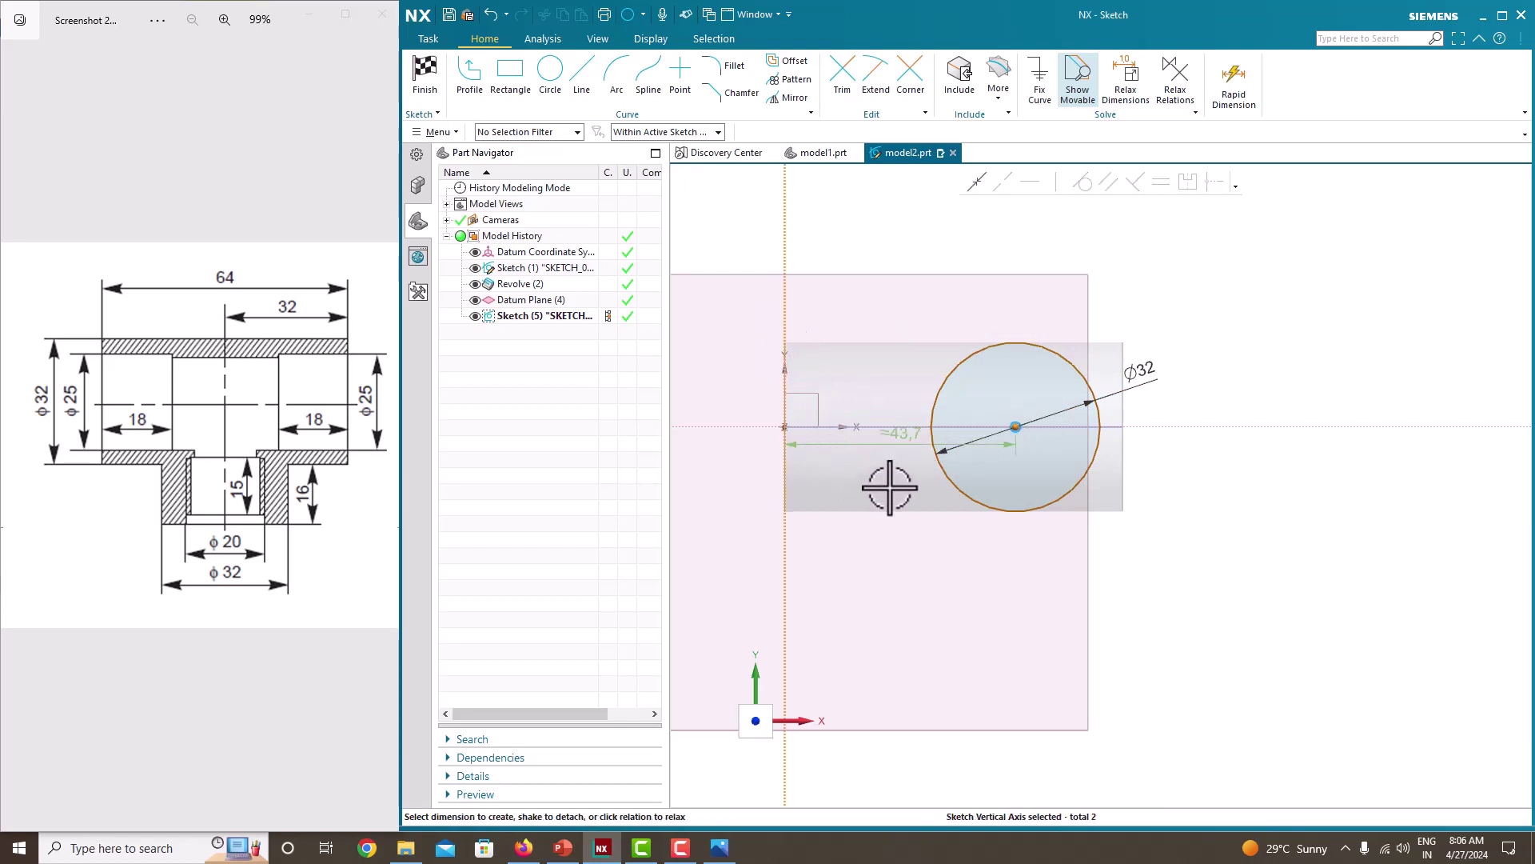
click(895, 445)
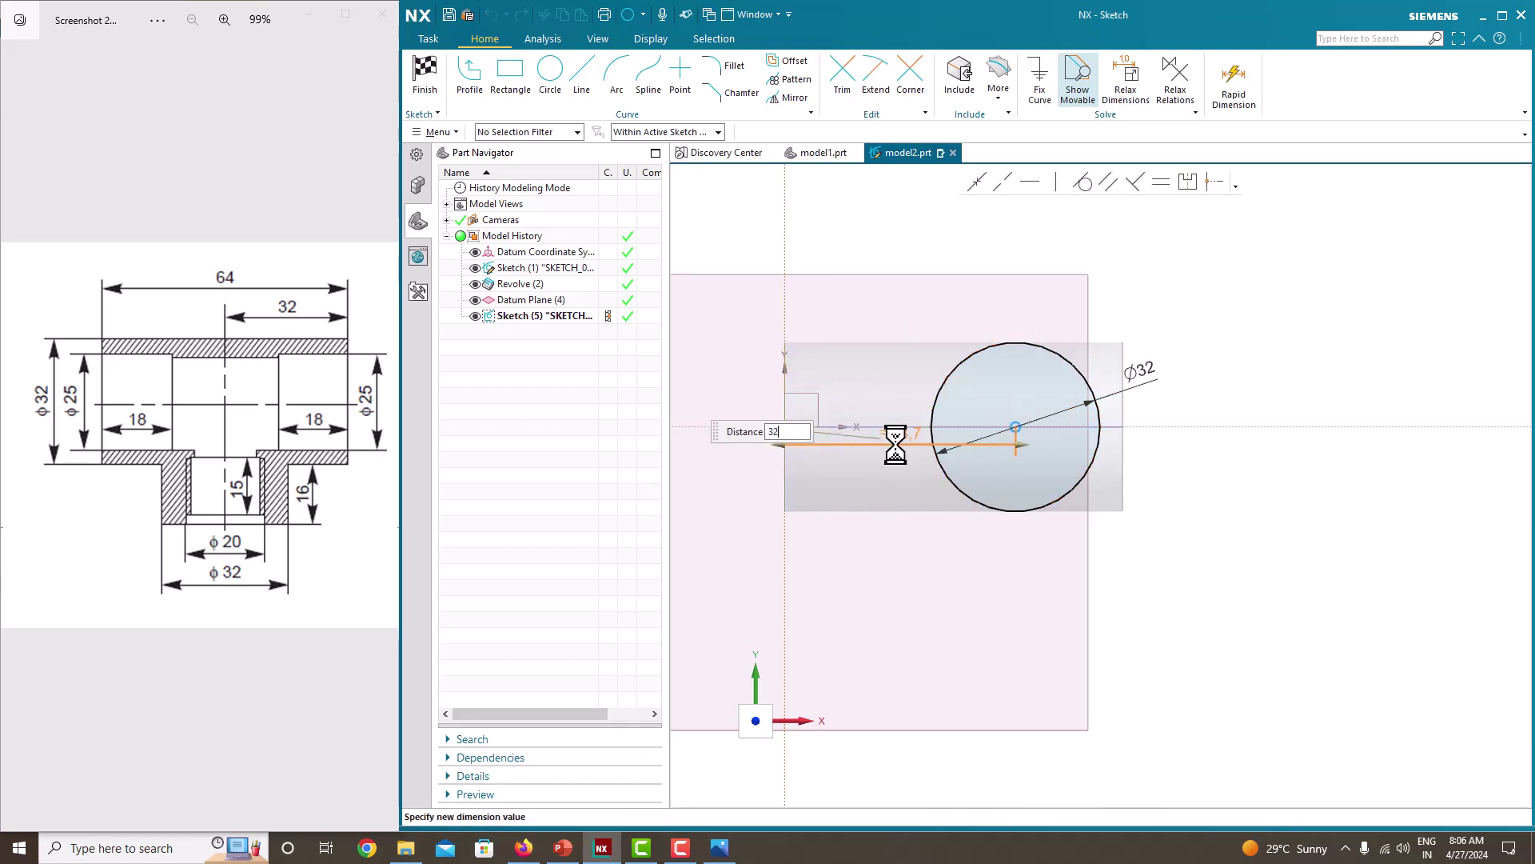
key(Return)
mouse_move(994, 463)
middle_down()
mouse_move(963, 463)
mouse_move(994, 479)
mouse_move(813, 494)
middle_up()
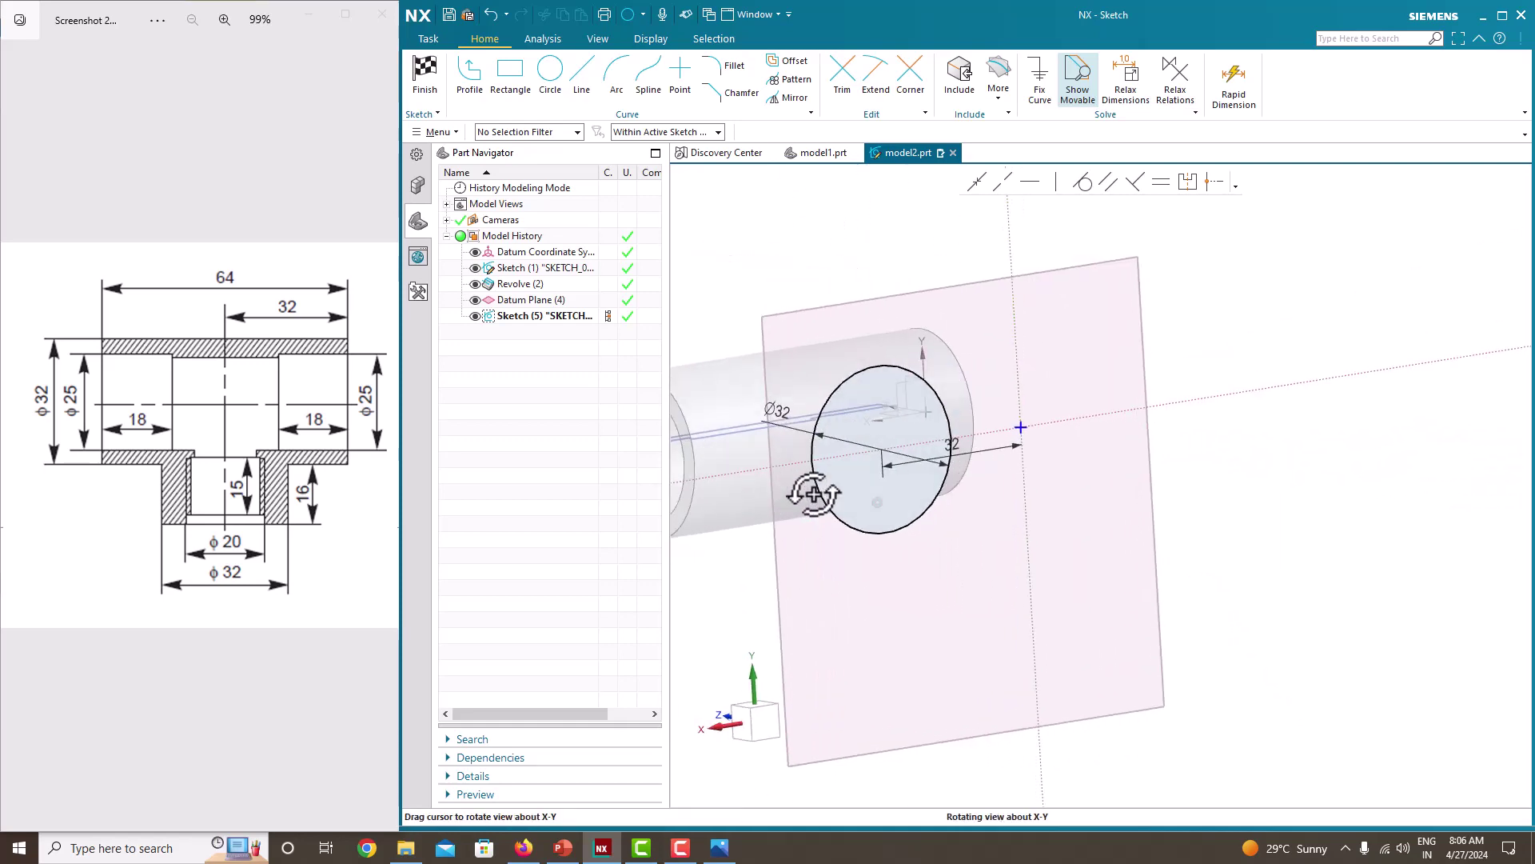
right_click(1200, 308)
click(1220, 310)
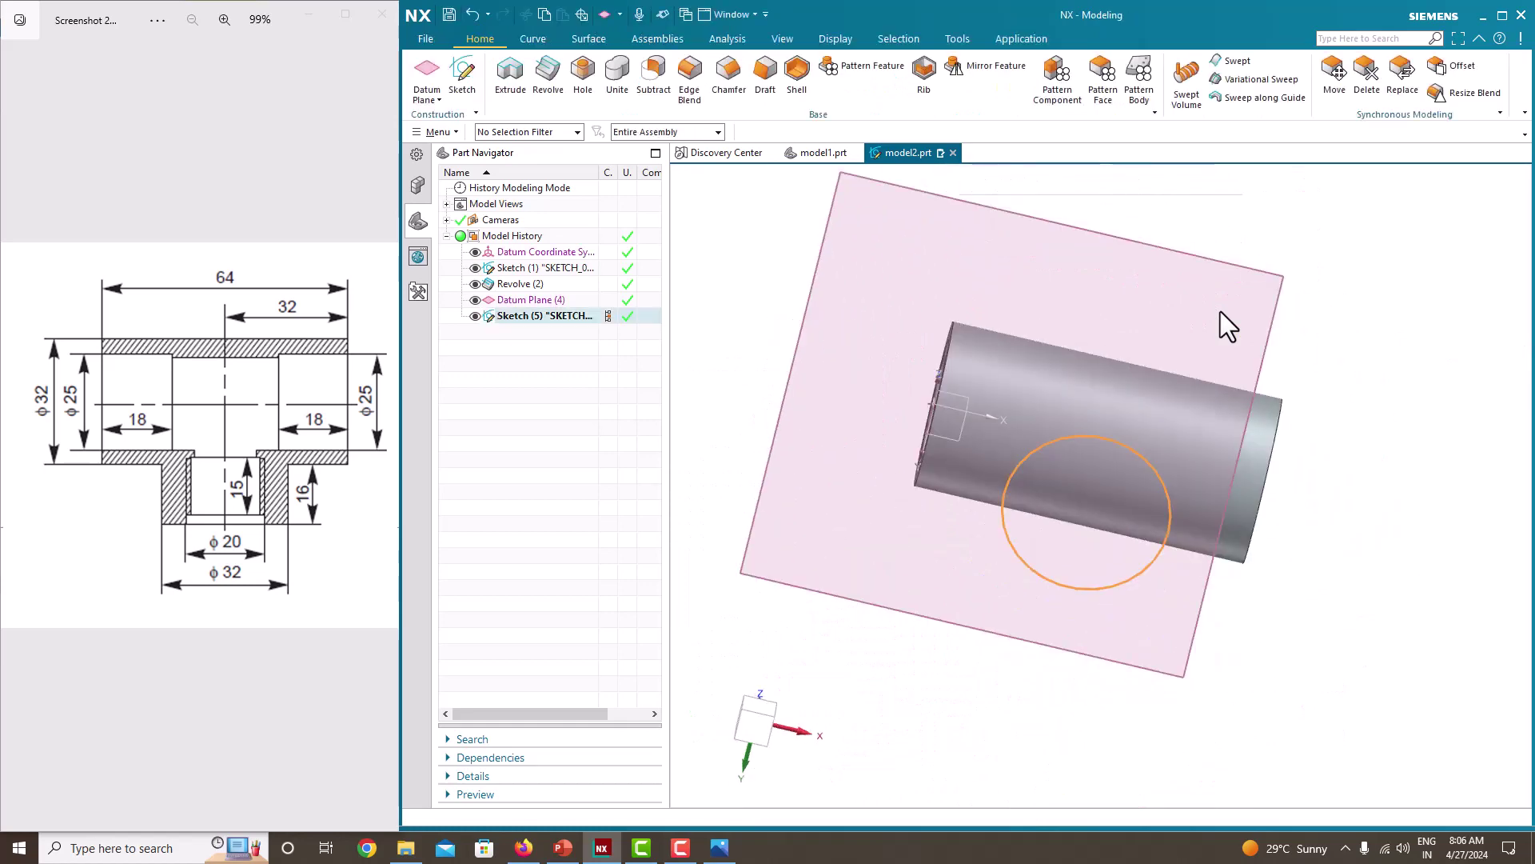
Step: Extrude the 32 mm circle from 0 mm until next, uniting it with the revolved pipe body
click(504, 84)
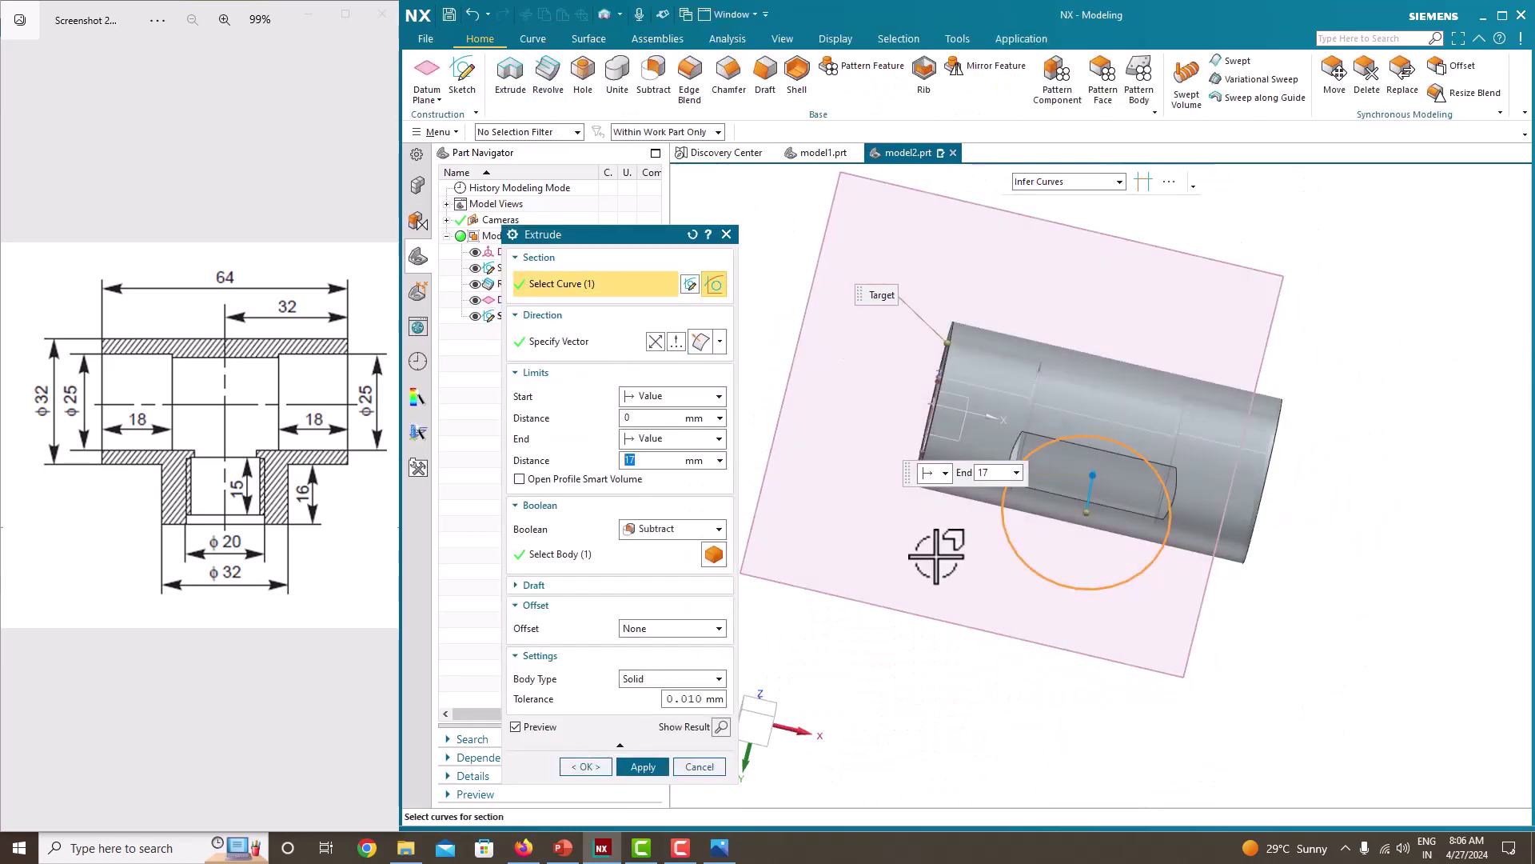
middle_drag(925, 549, 843, 531)
click(664, 528)
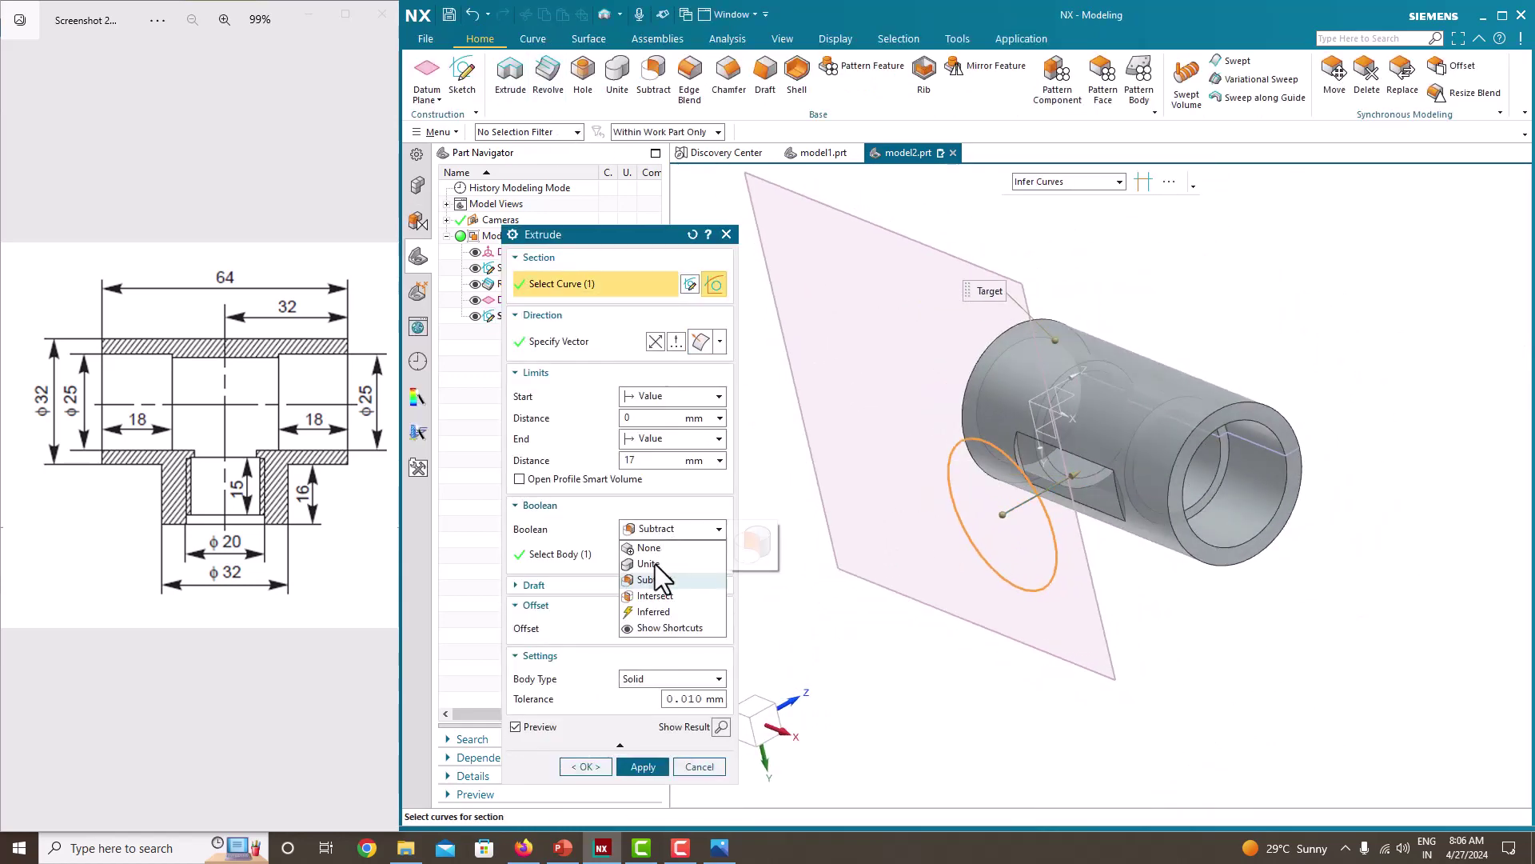
click(650, 563)
click(660, 439)
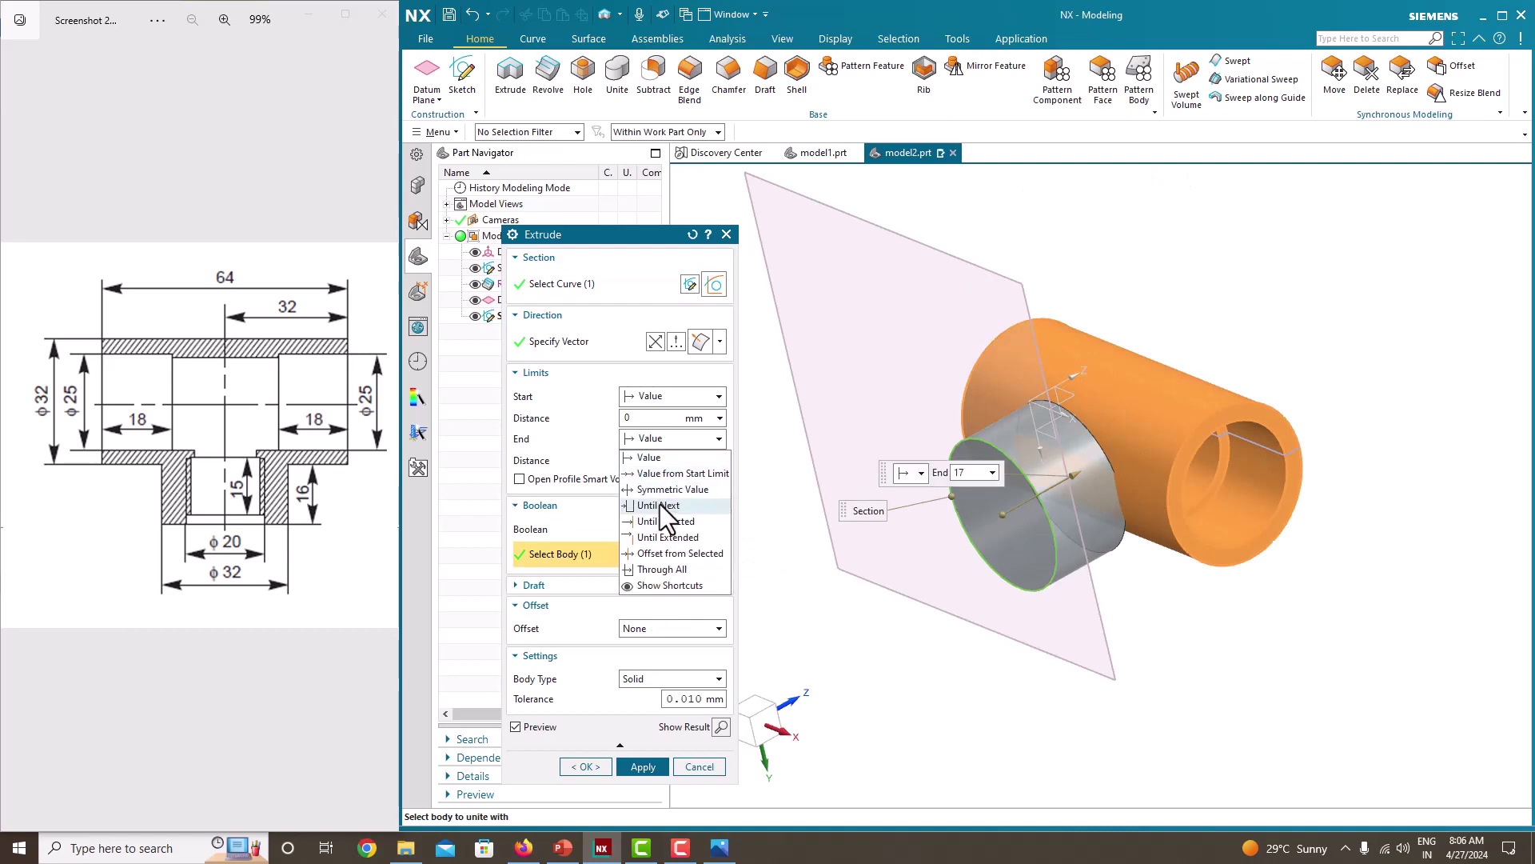
click(659, 505)
middle_drag(884, 627, 912, 612)
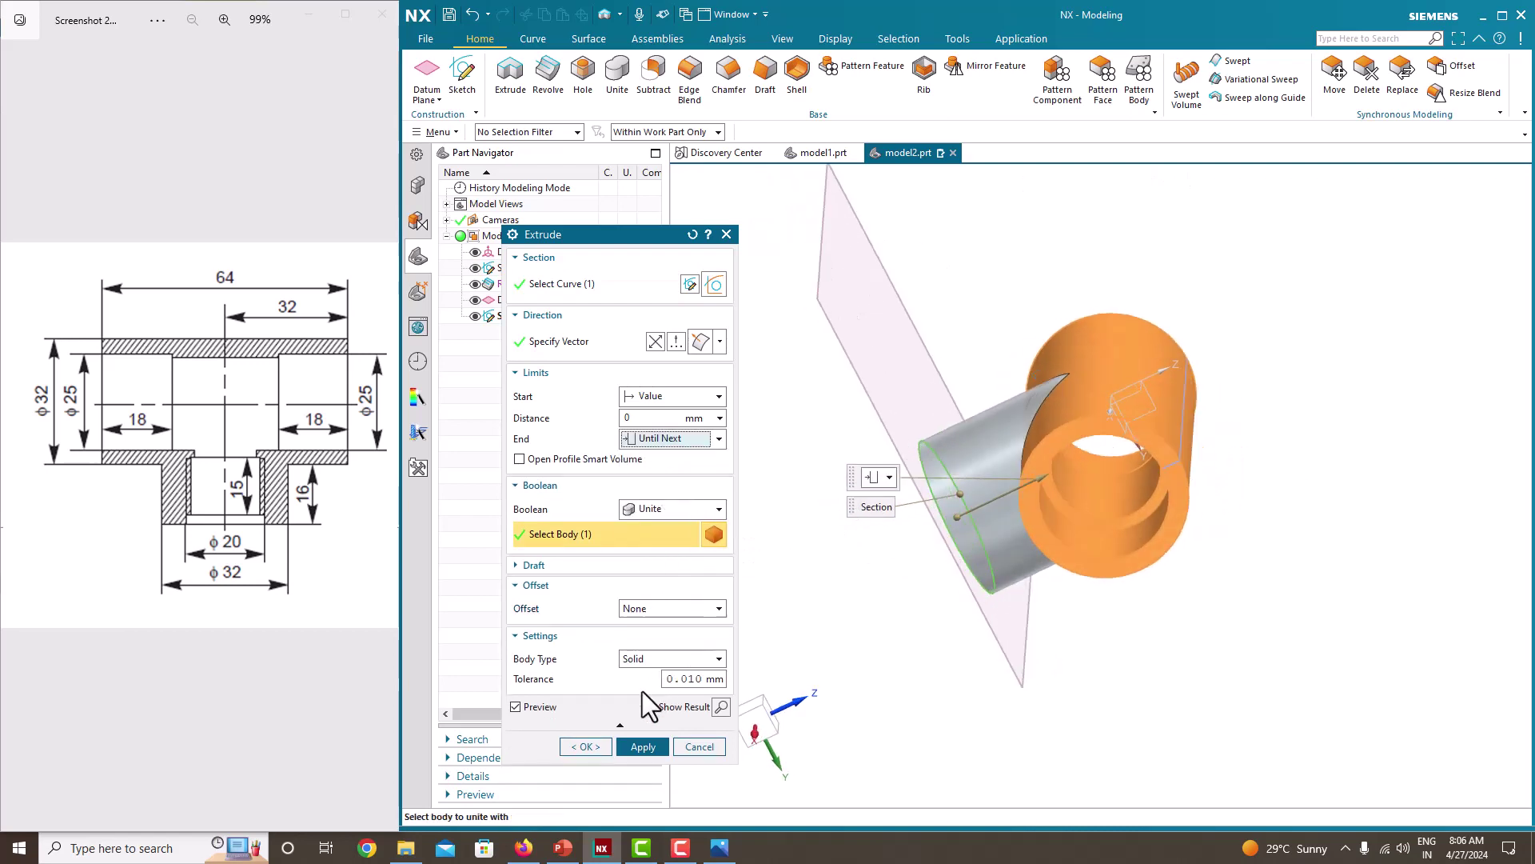
click(599, 744)
middle_drag(880, 555, 1119, 505)
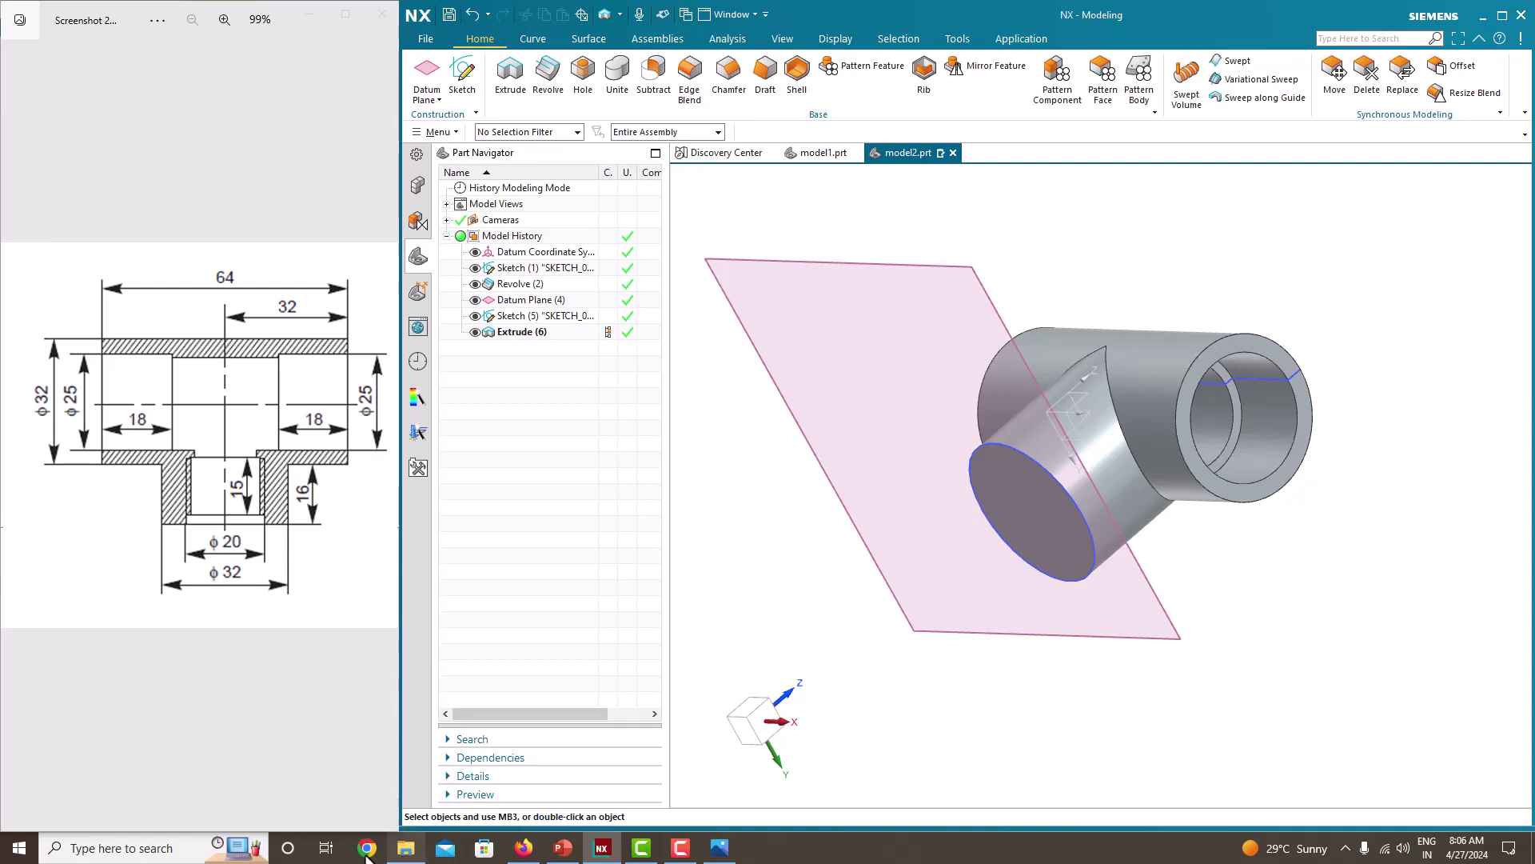
Step: Switch to Notepad, write the calculation "19.5-15 =4.5" and minimise its window
click(166, 848)
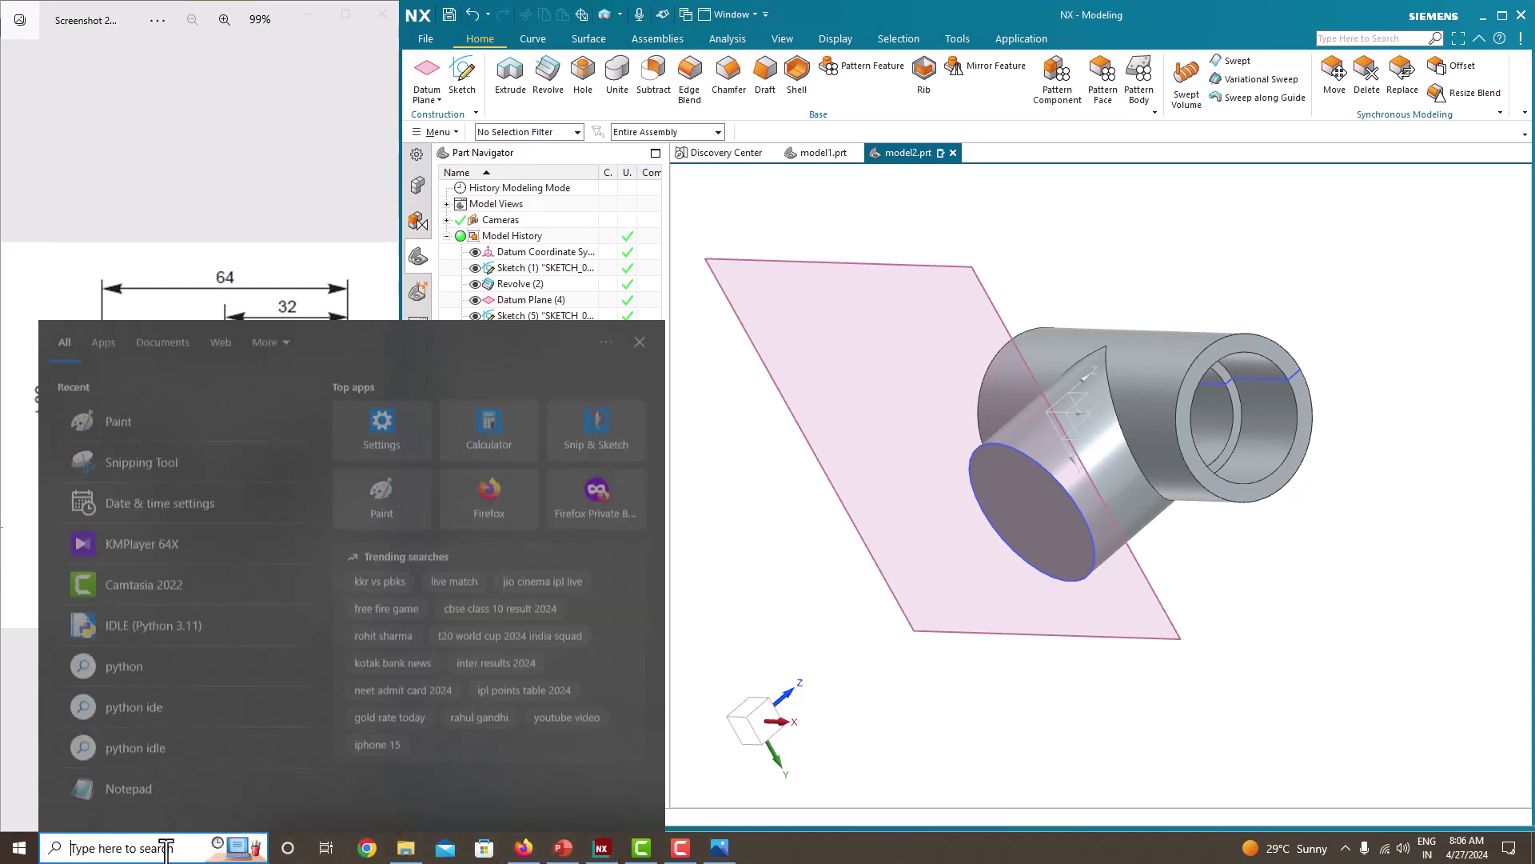
click(175, 791)
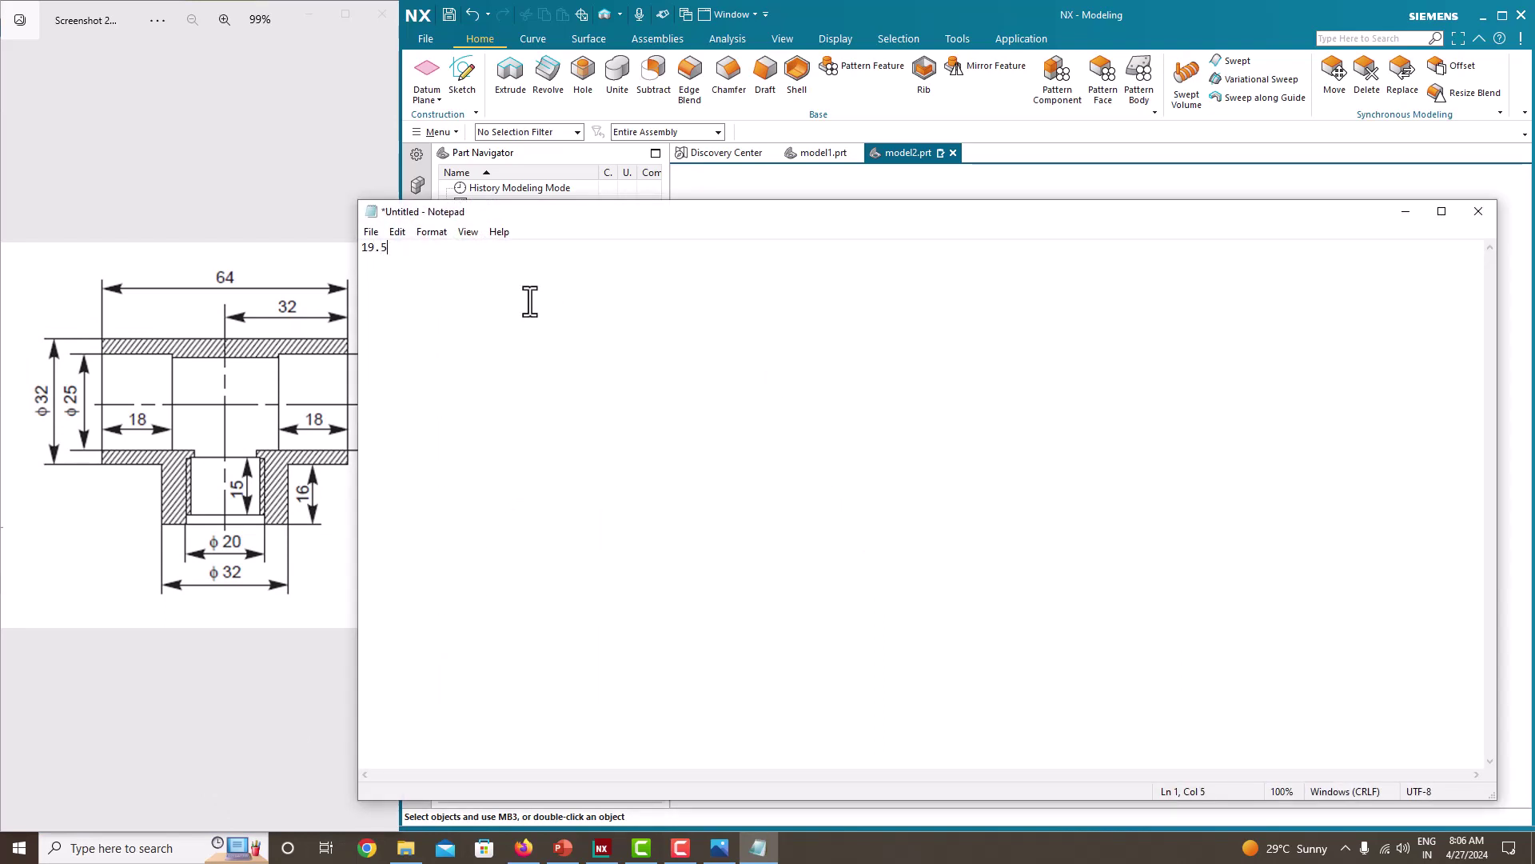
drag(470, 209, 745, 209)
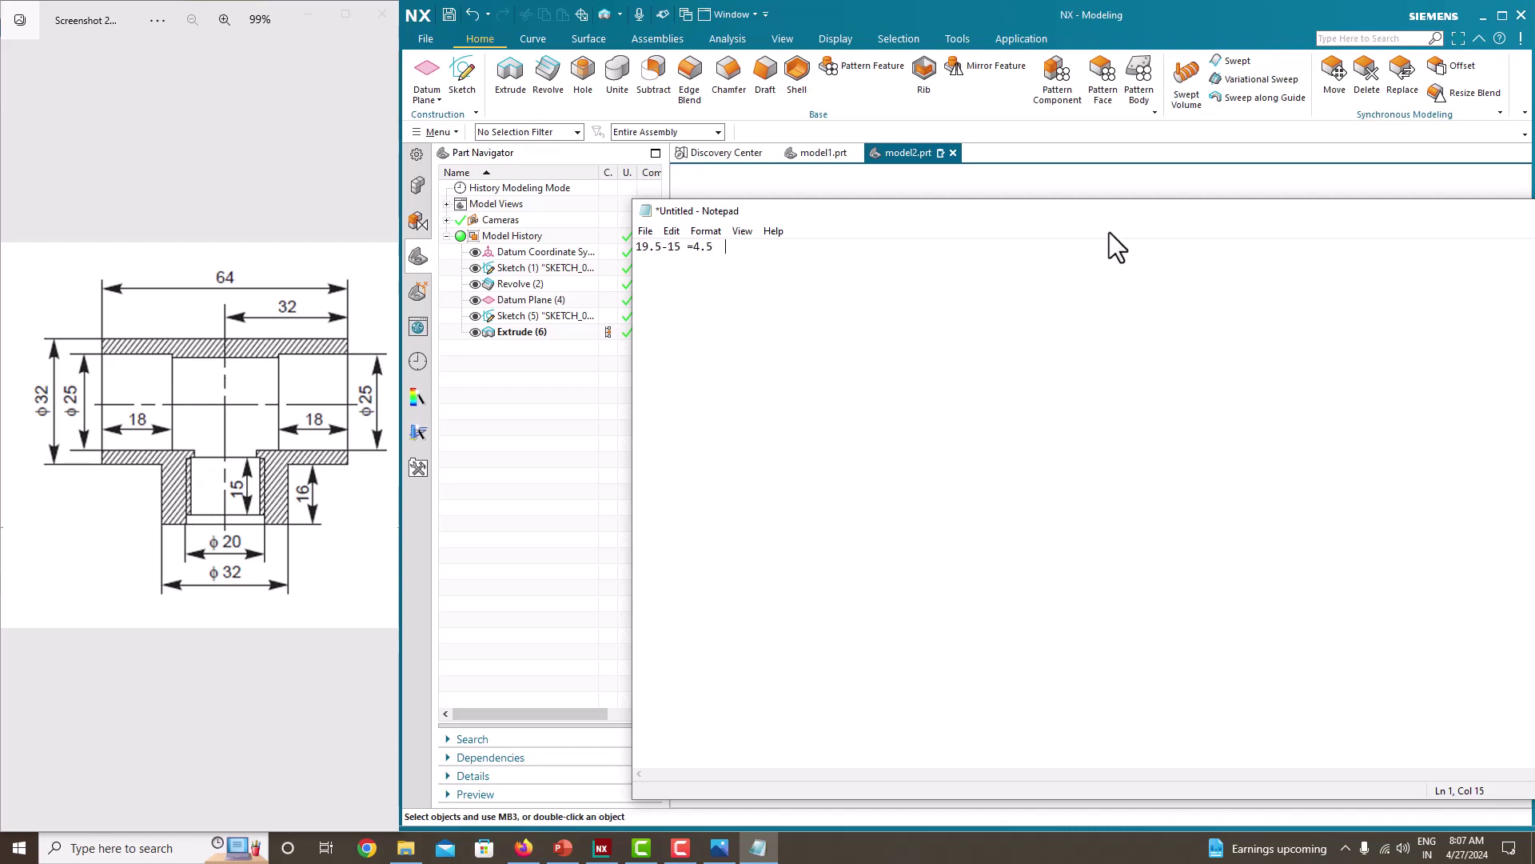
drag(1110, 232, 810, 249)
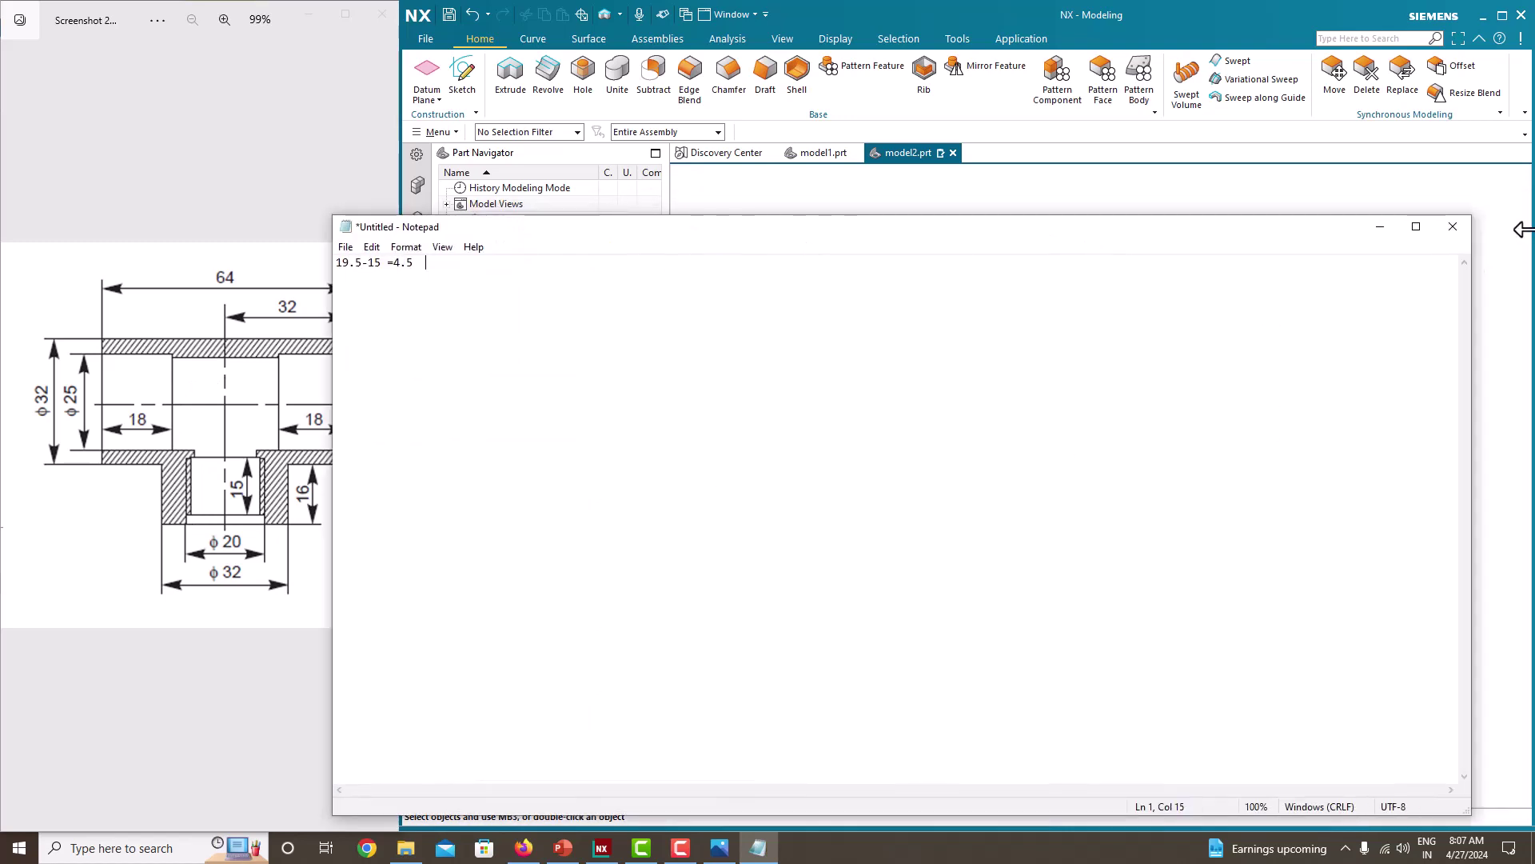
click(1380, 227)
Step: Hide the branch circle's sketch and the offset datum plane
middle_drag(1066, 497, 1072, 233)
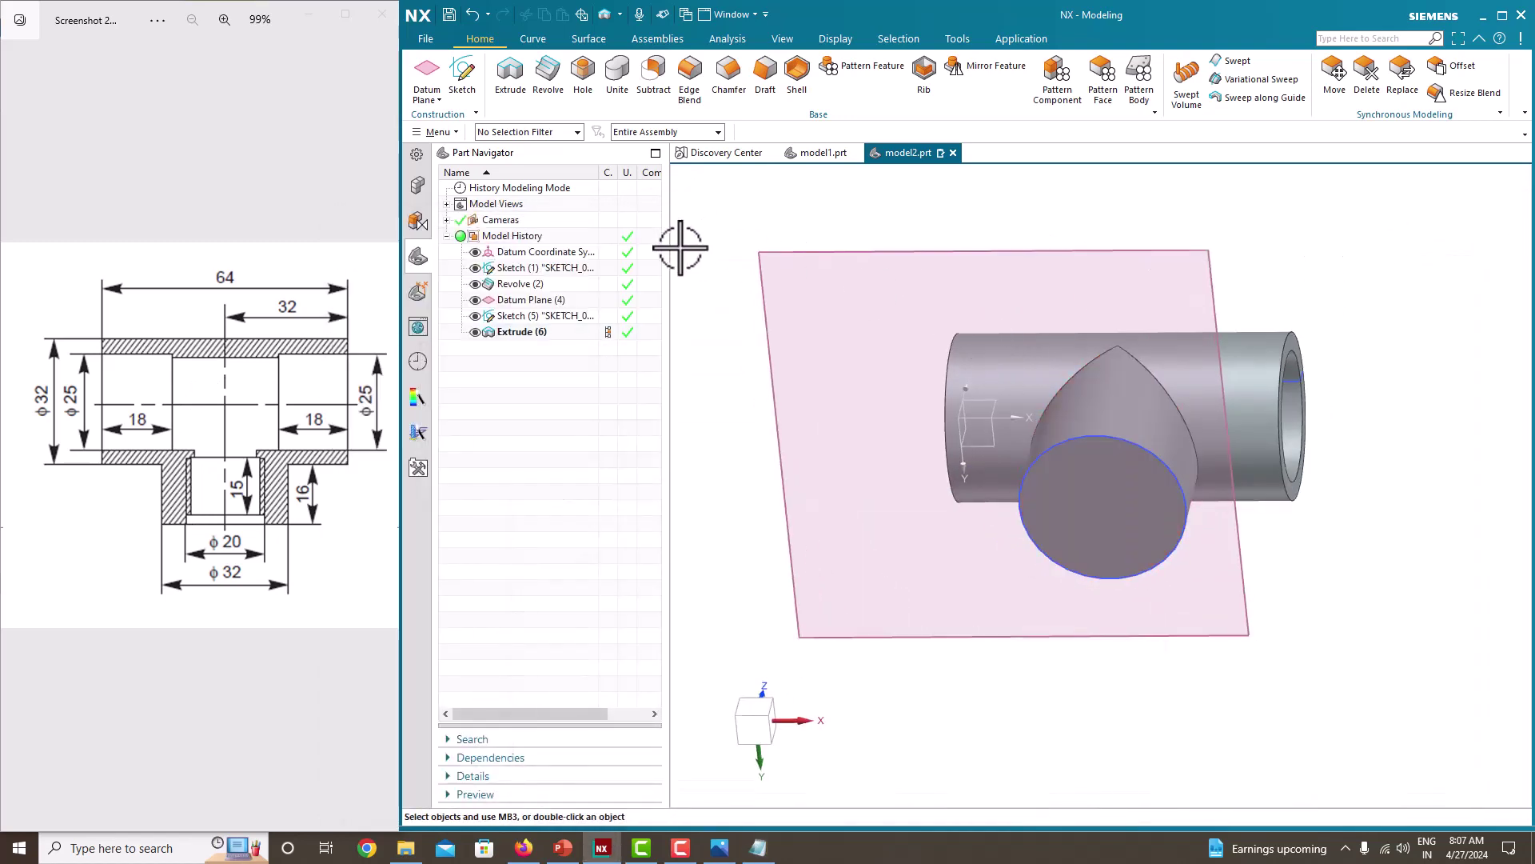
click(476, 315)
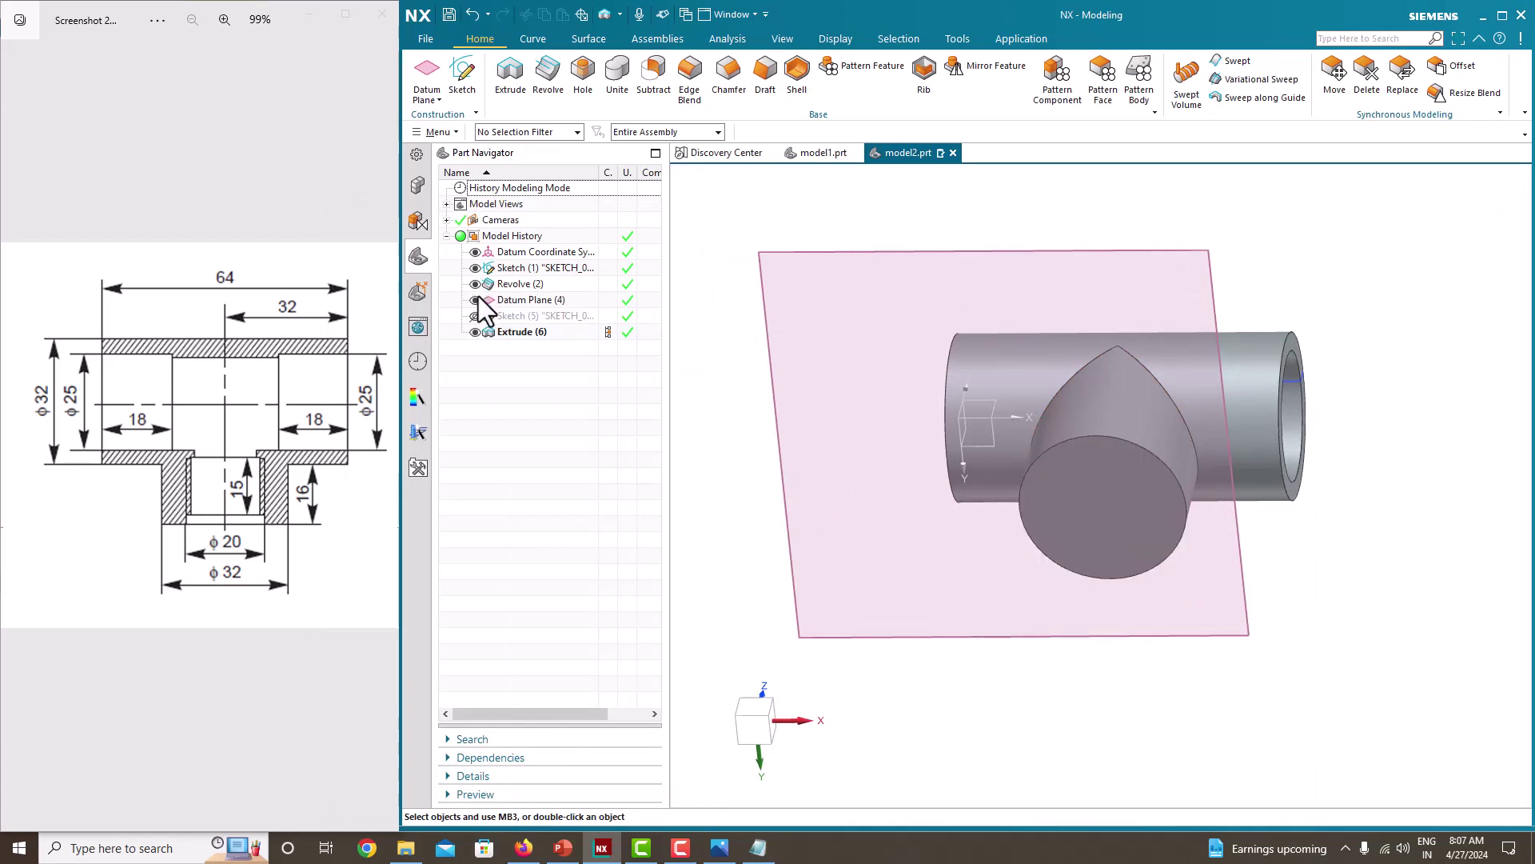
click(476, 299)
Step: Start a sketch on the branch pipe's end face and draw a circle about 21 mm in diameter centred on the origin
middle_drag(765, 326, 804, 310)
click(467, 76)
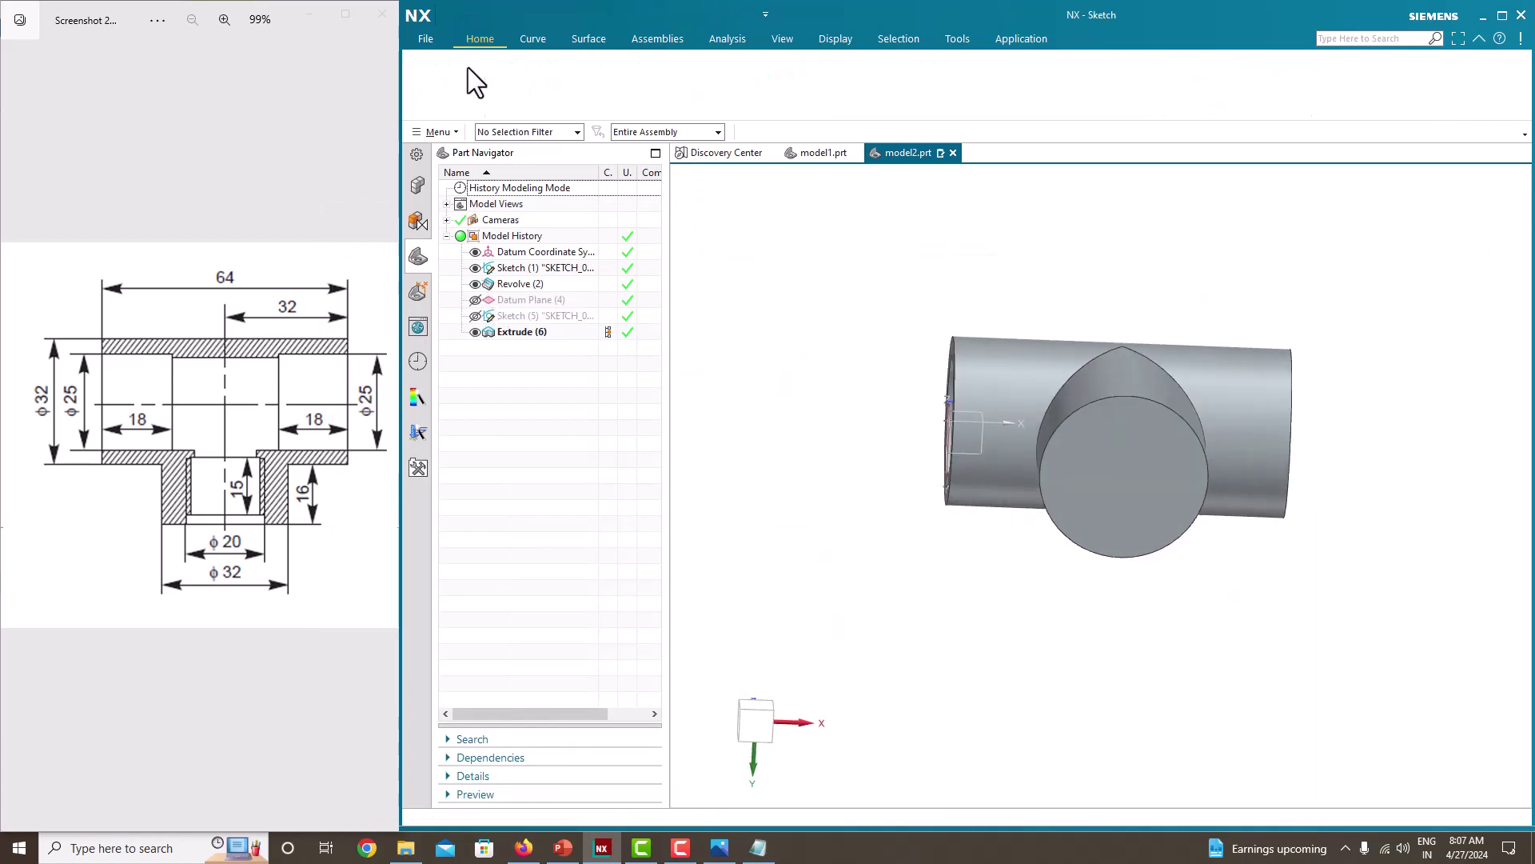
click(1126, 456)
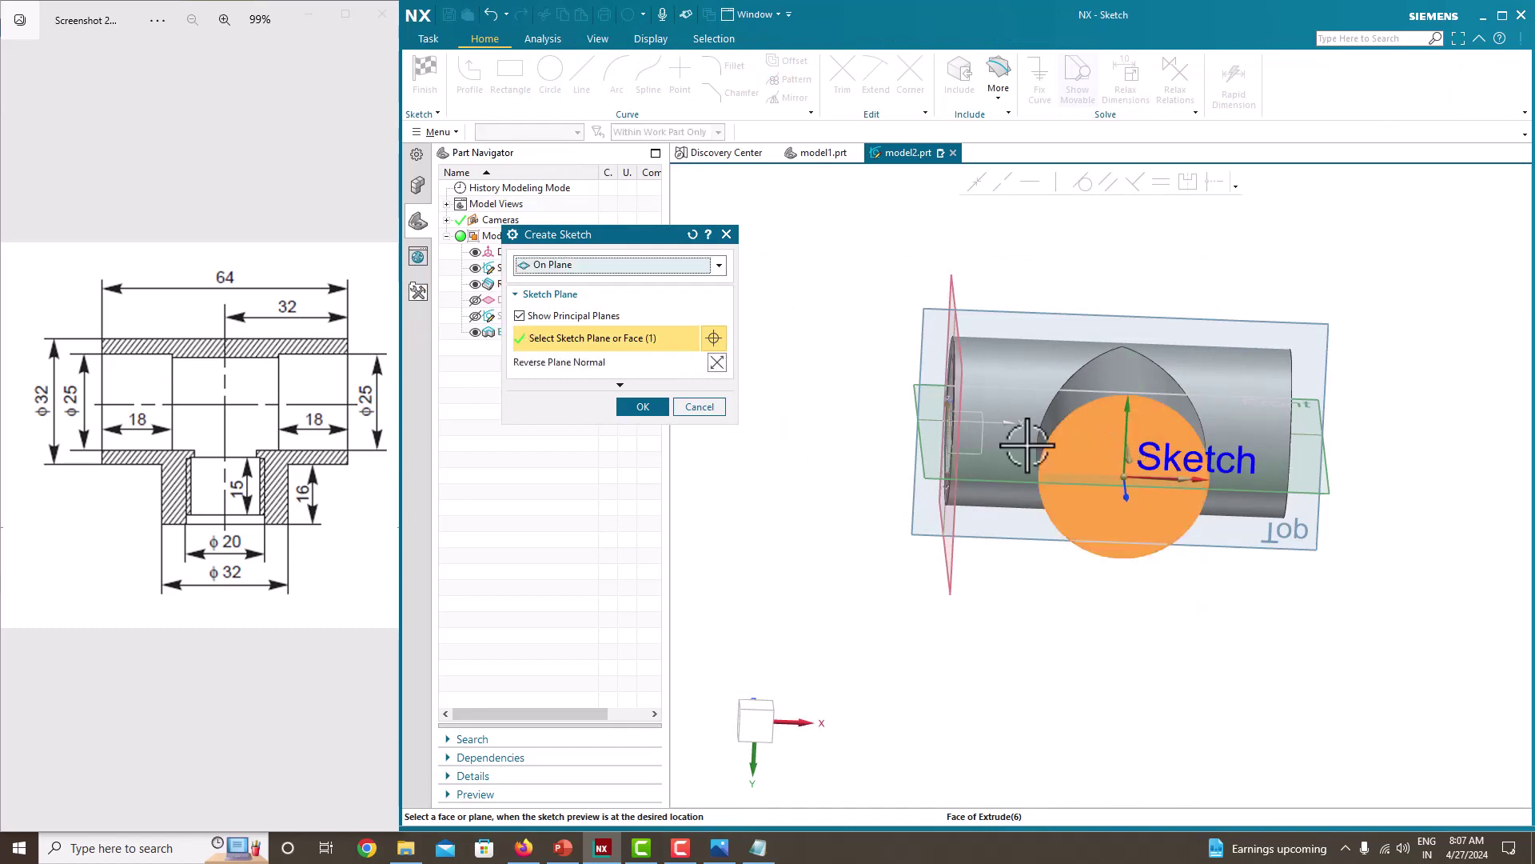
click(637, 404)
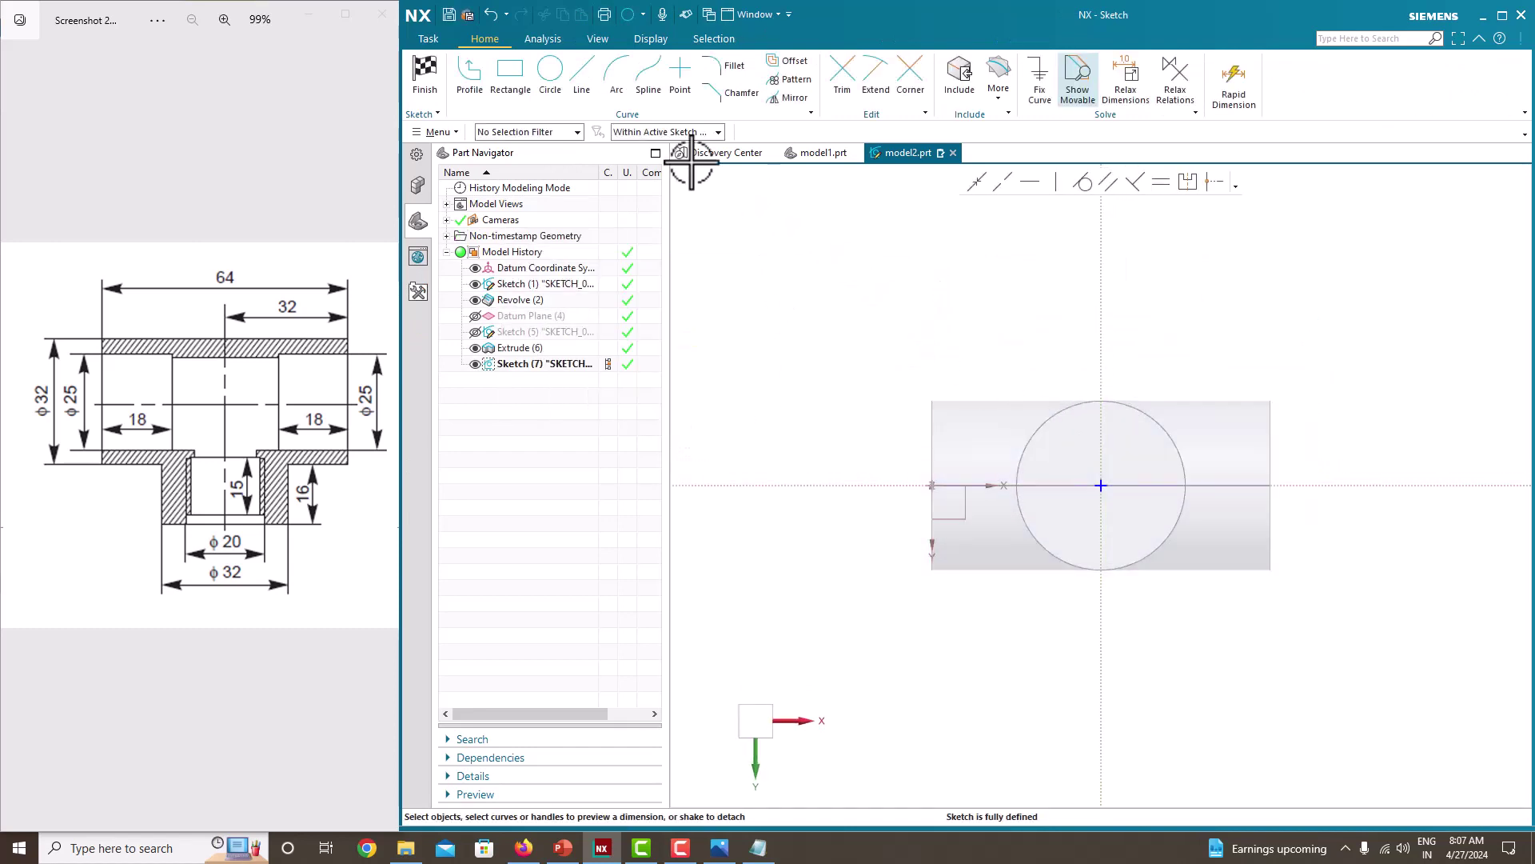
click(549, 80)
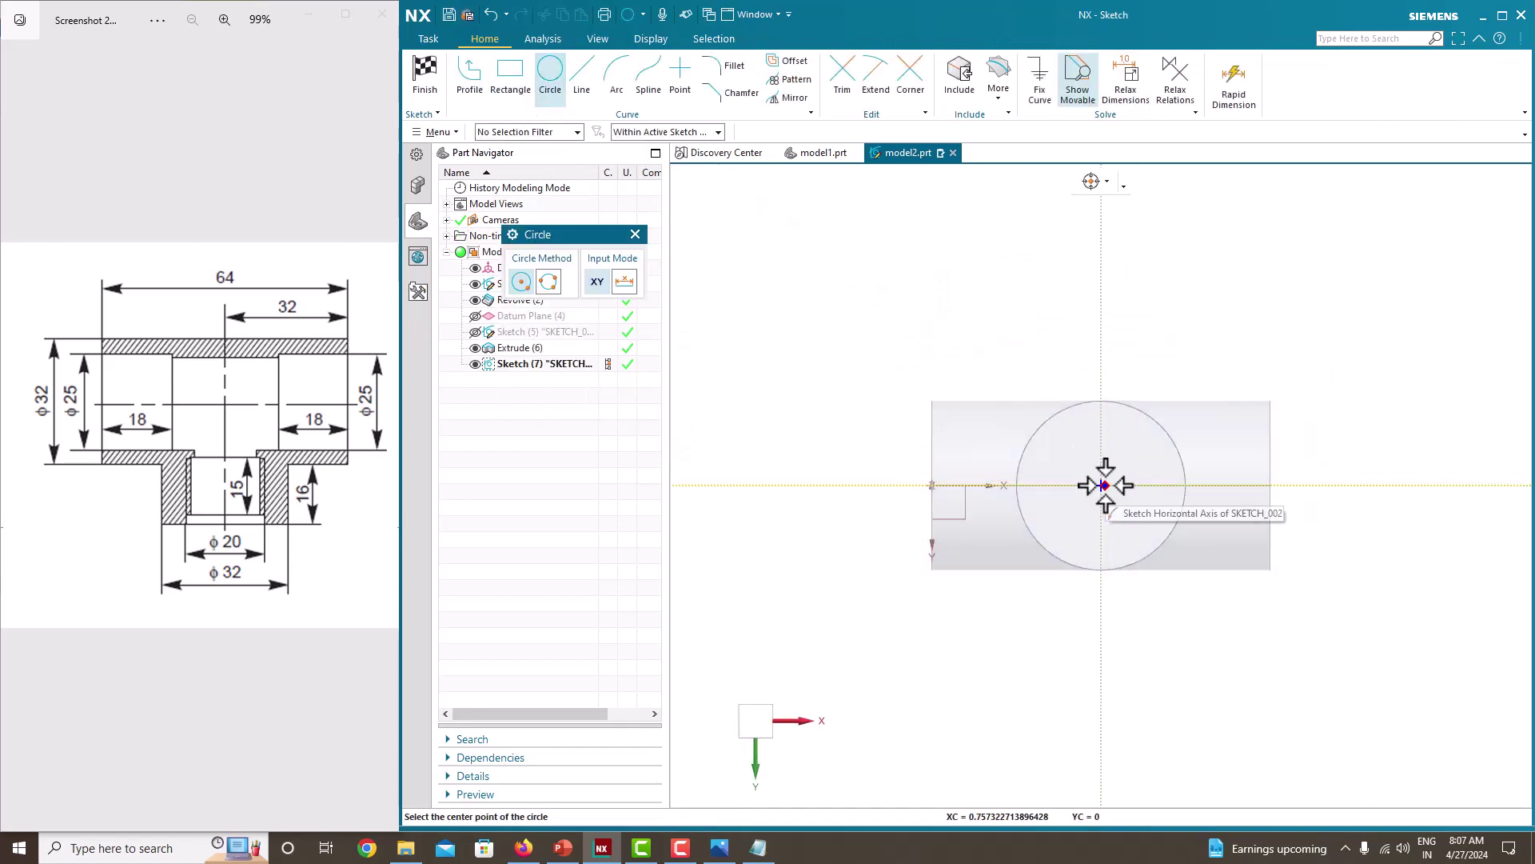
click(1101, 485)
click(1066, 439)
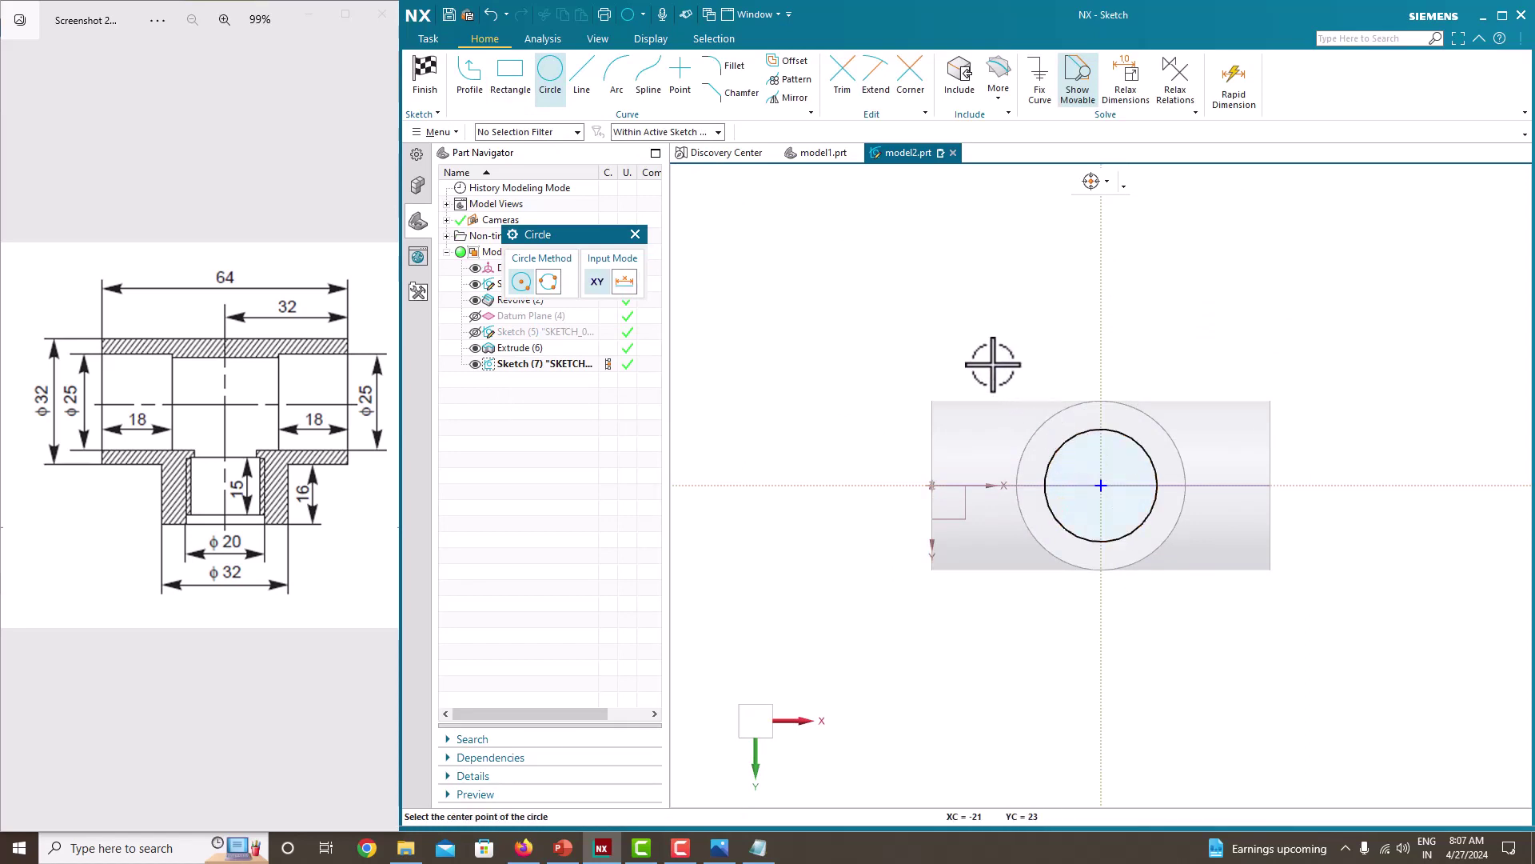
key(Escape)
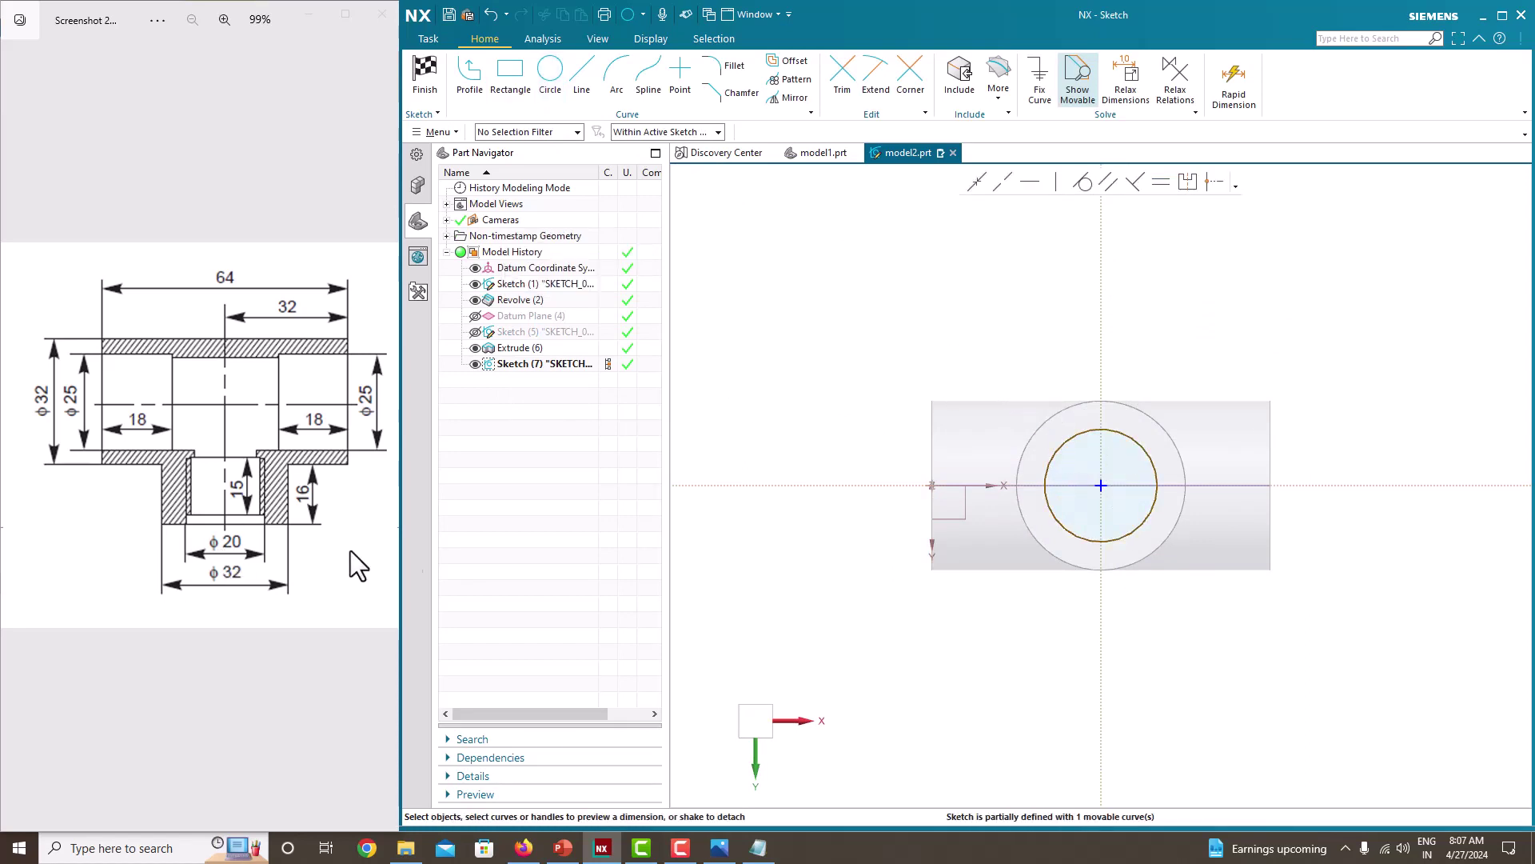
Step: Dimension the circle's diameter as 20 mm, scaling the entire sketch to it, and finish the sketch
click(1063, 444)
key(d)
click(1201, 439)
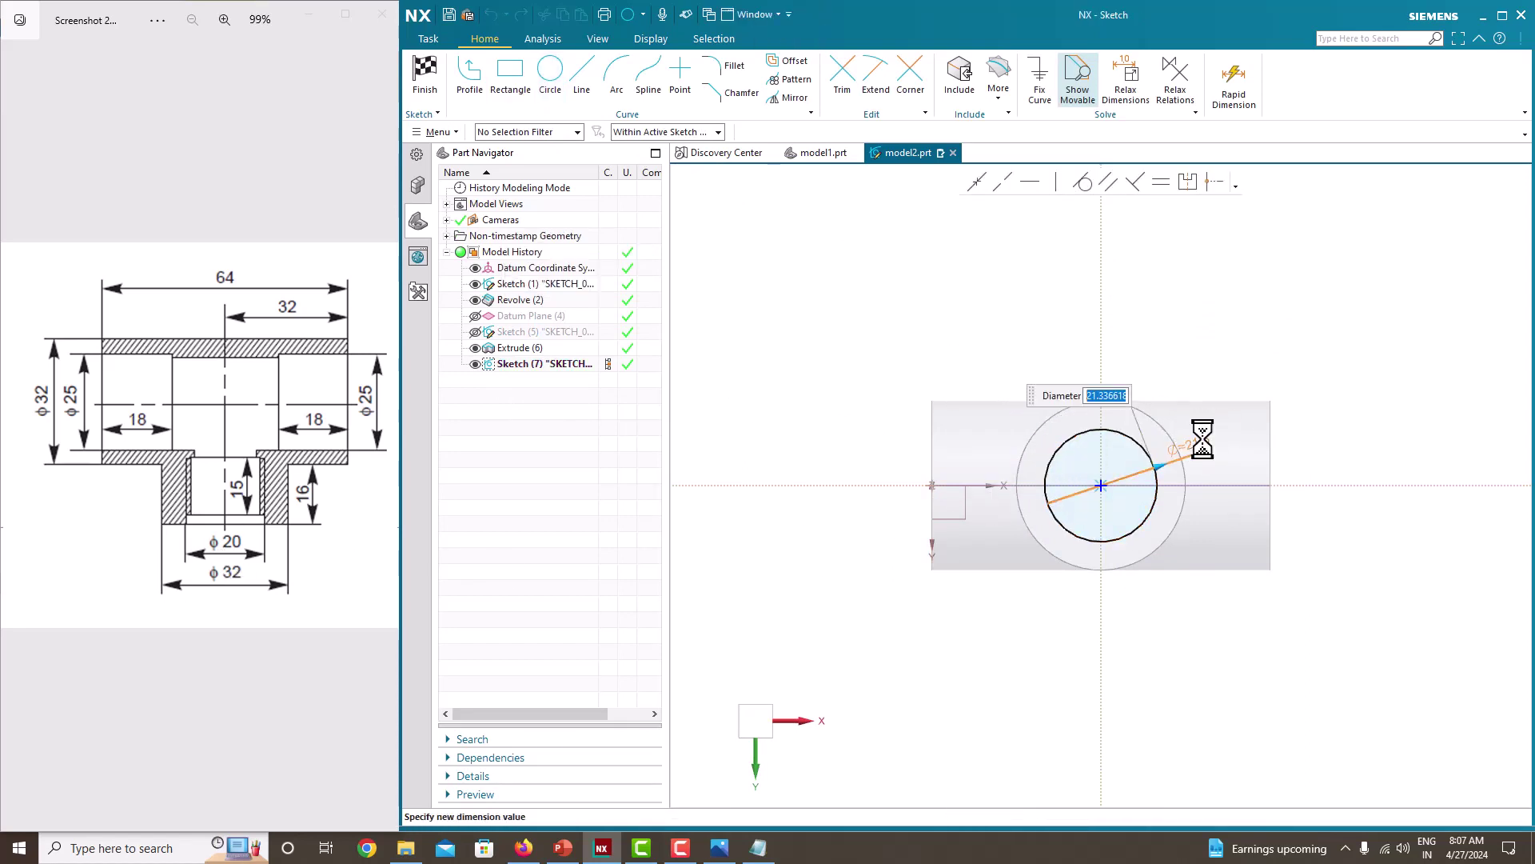
key(Return)
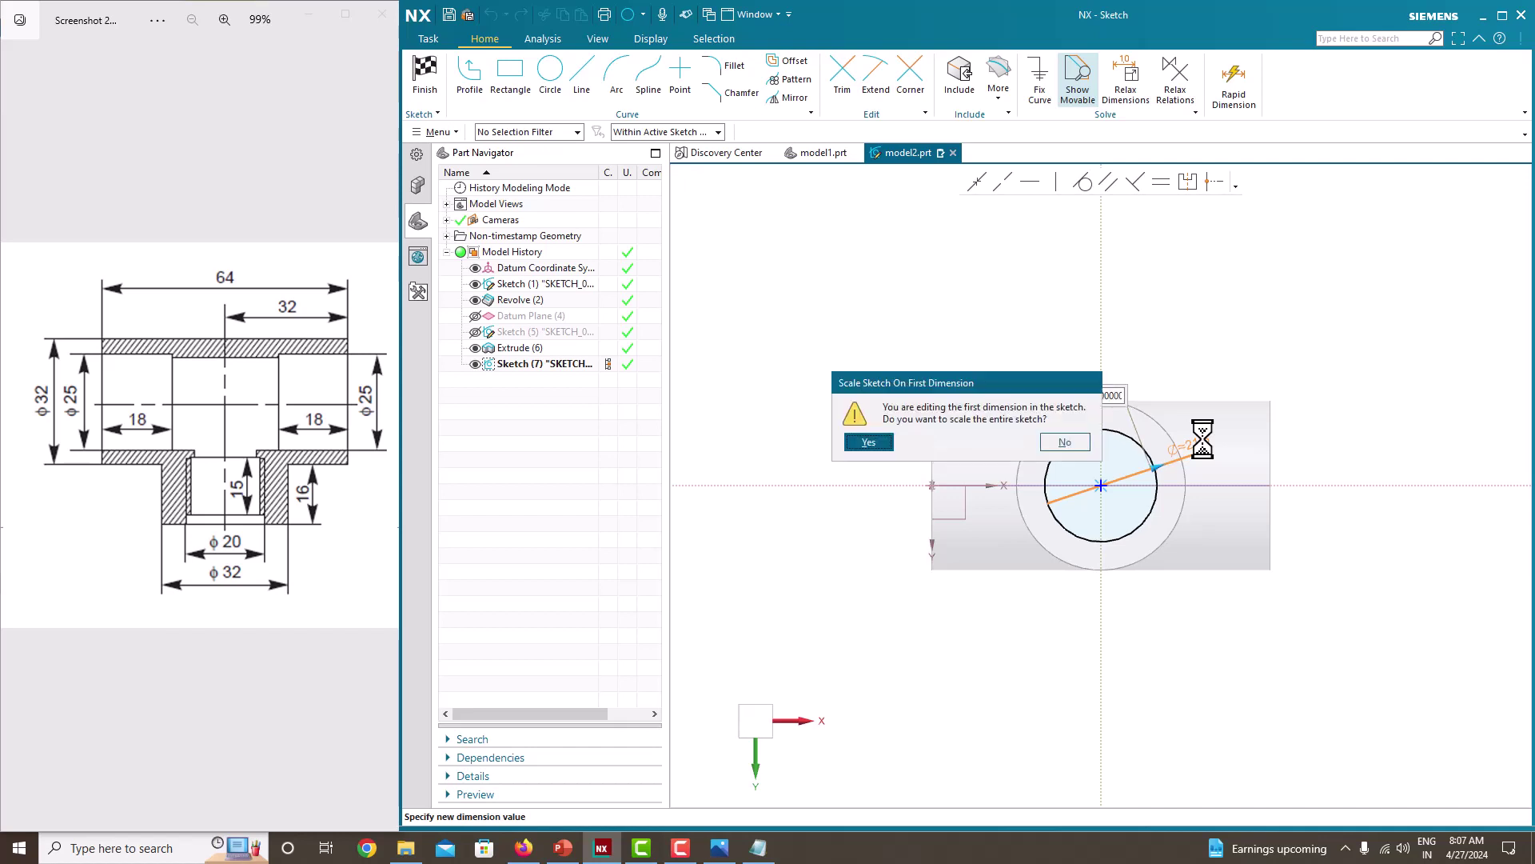
click(885, 445)
right_click(854, 357)
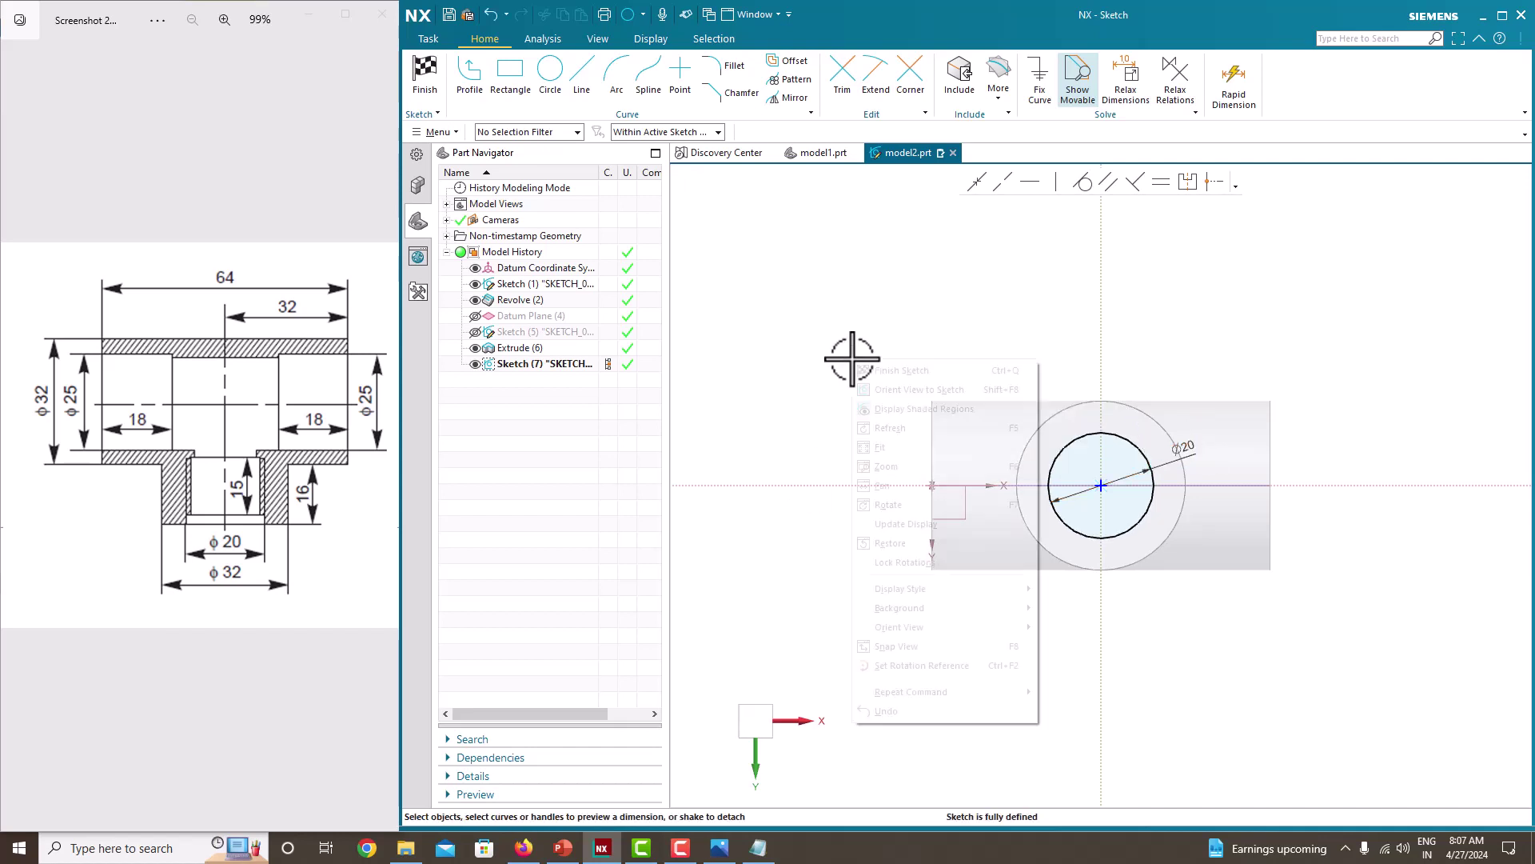
click(865, 363)
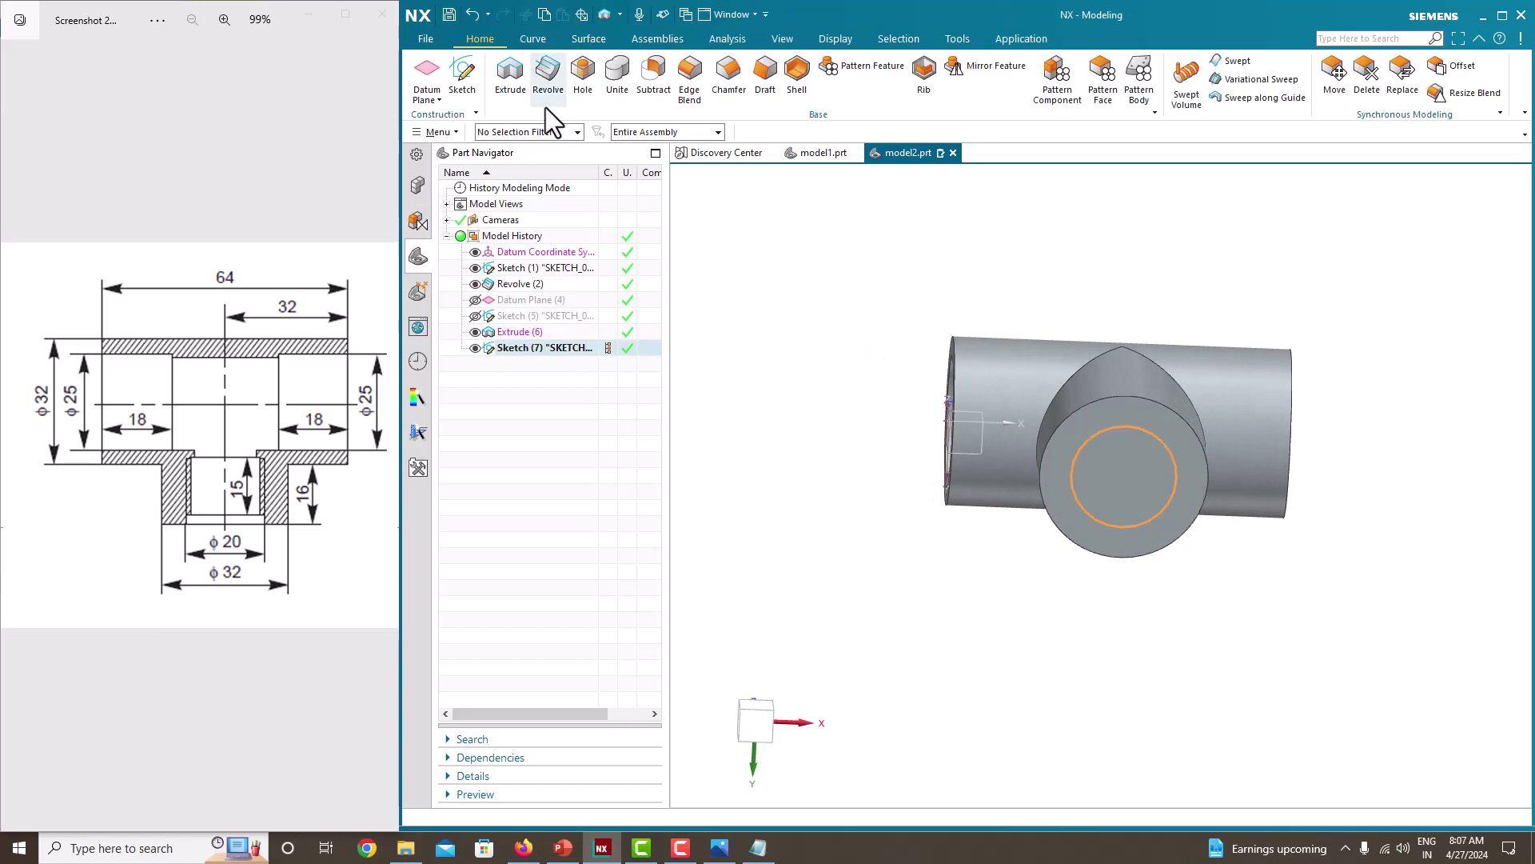
Step: Extrude the 20 mm circle 15+2.5 mm into the branch pipe as a subtraction, and hide its sketch
click(512, 79)
middle_drag(1164, 519, 1031, 491)
text(4)
drag(1068, 480, 1132, 450)
click(680, 528)
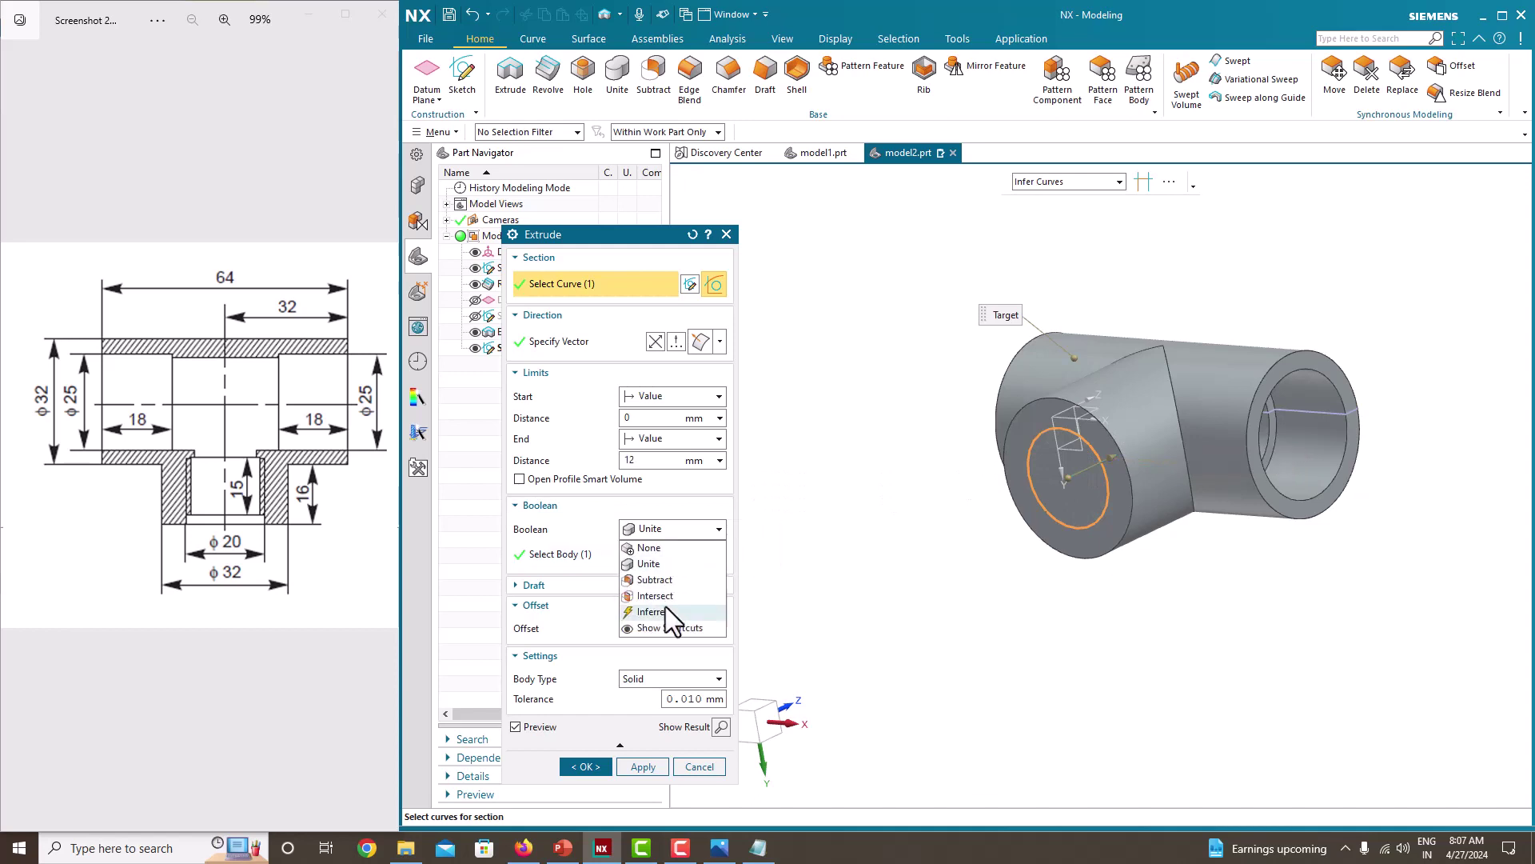
click(658, 581)
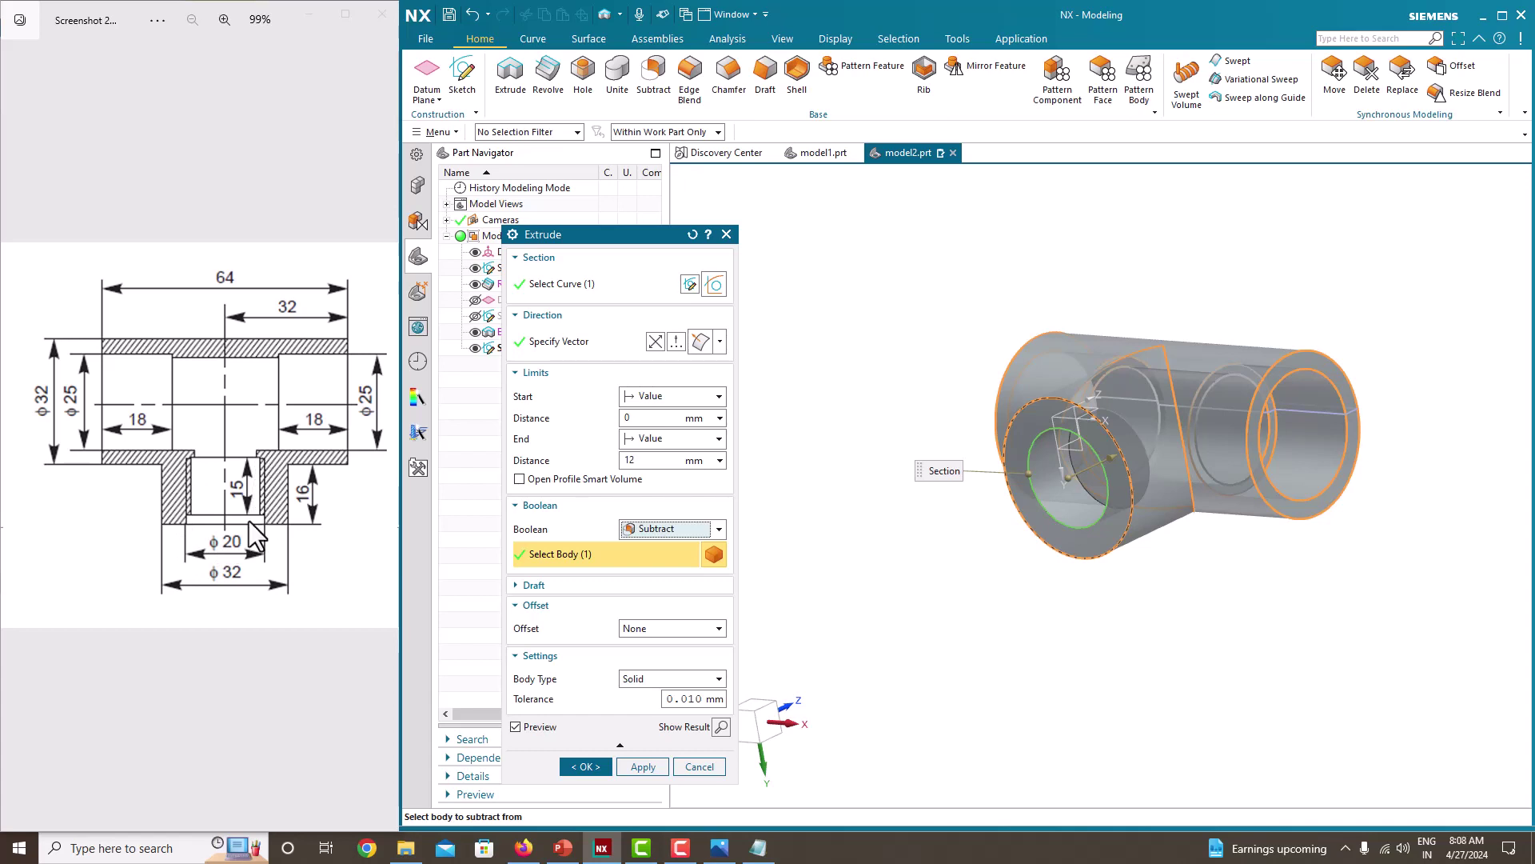
click(644, 460)
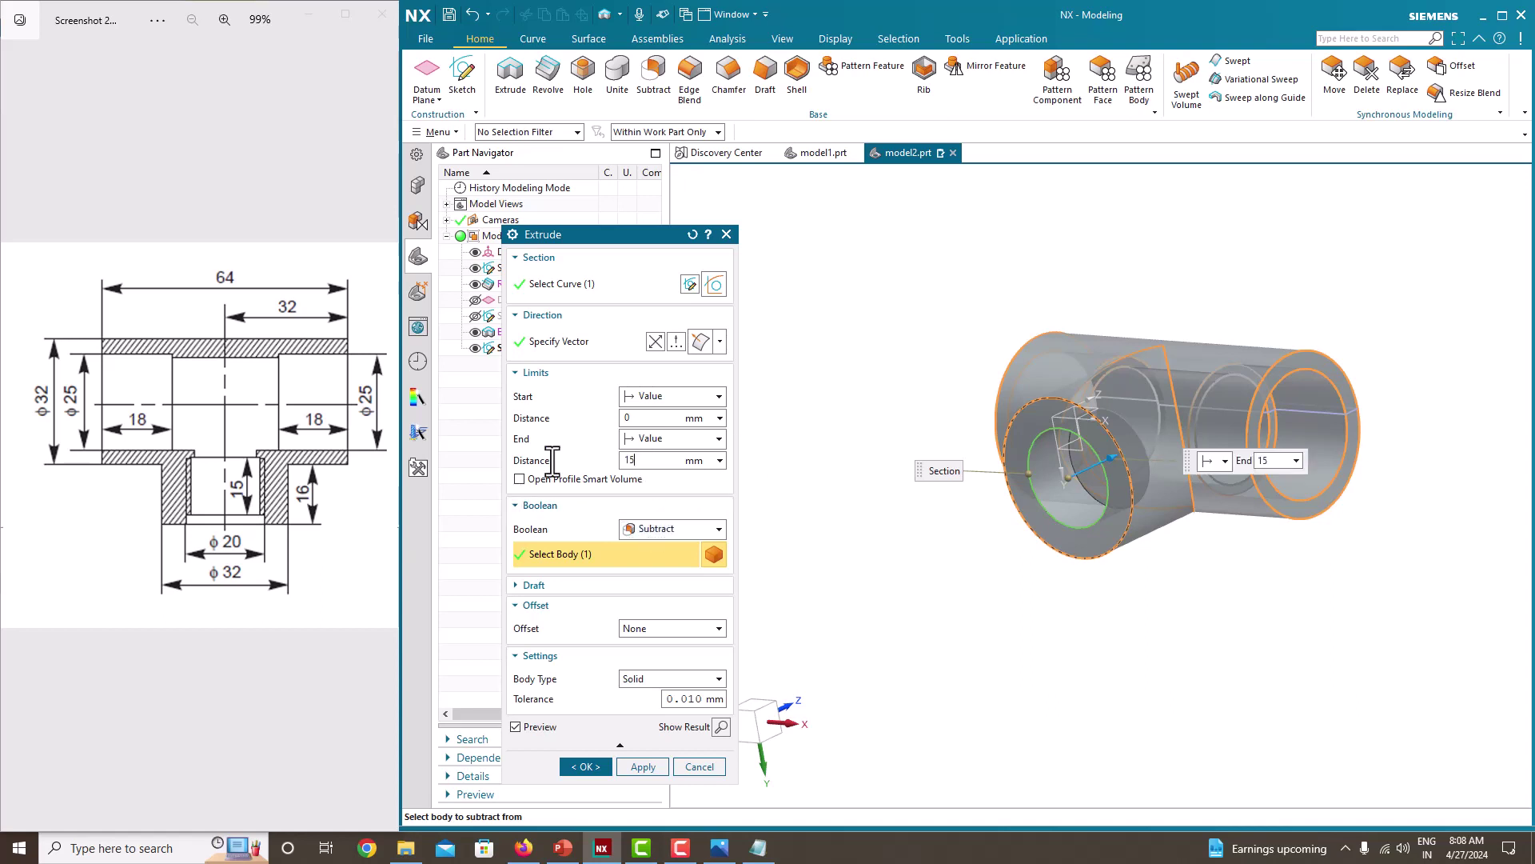
key(Return)
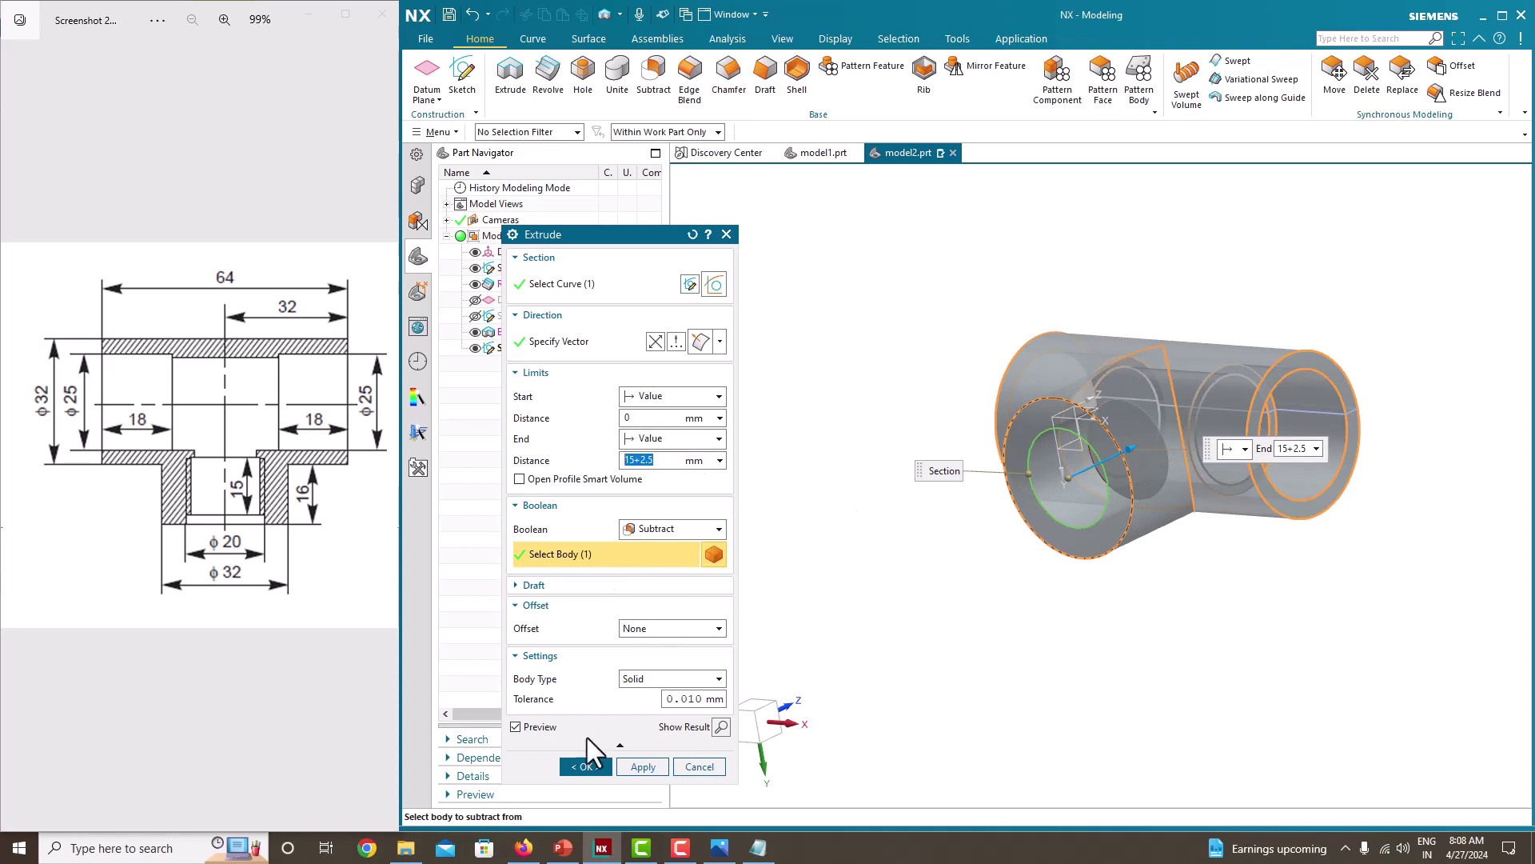
click(582, 766)
middle_drag(870, 531, 912, 507)
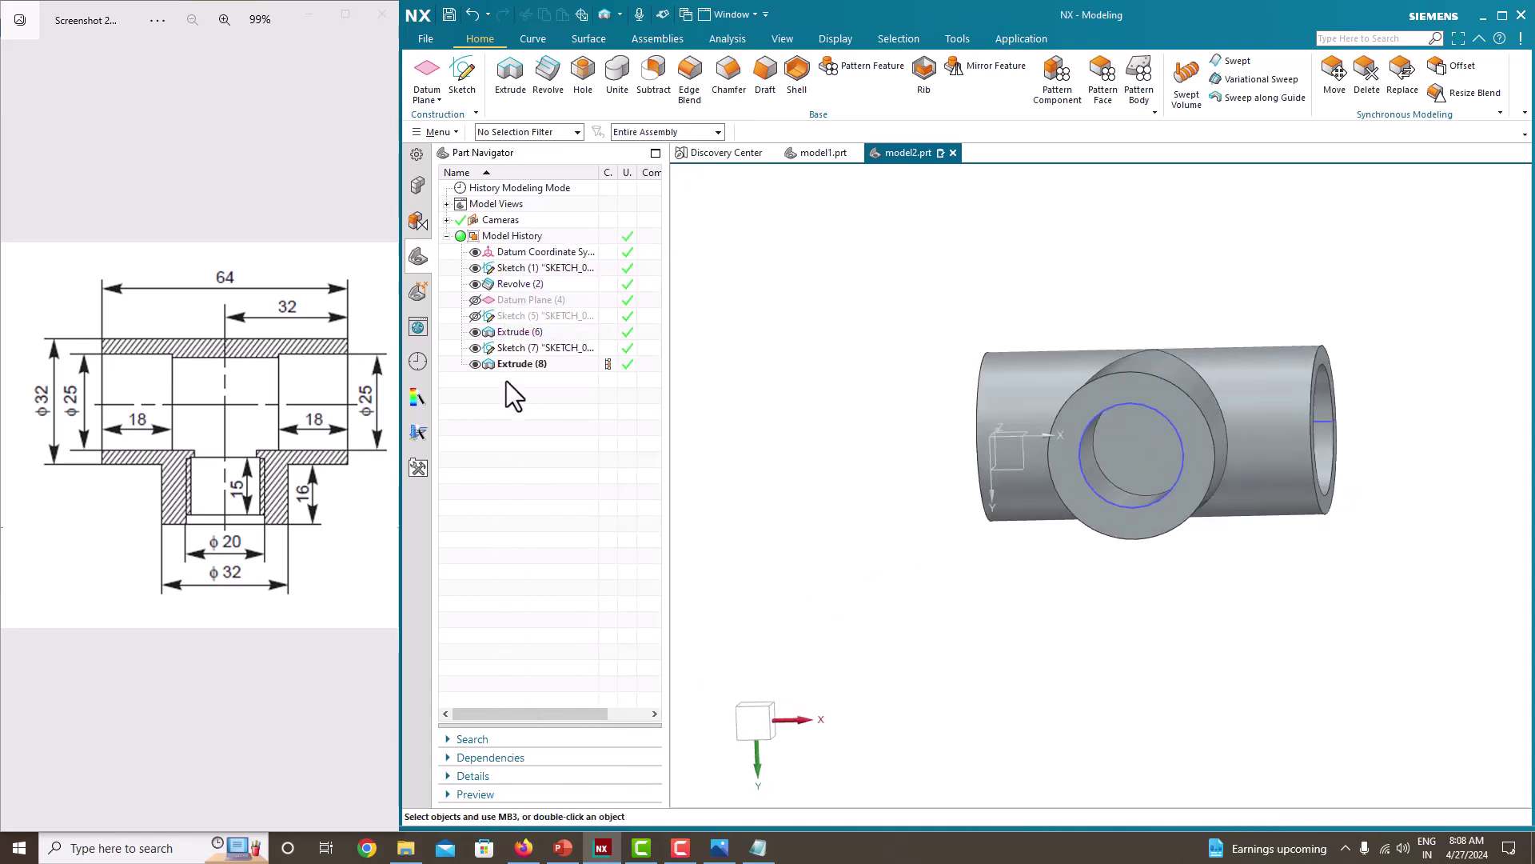
click(475, 348)
Step: Start a sketch on the floor of the 20 mm branch bore and draw a circle about 15 mm in diameter centred on the origin
middle_drag(720, 453, 794, 448)
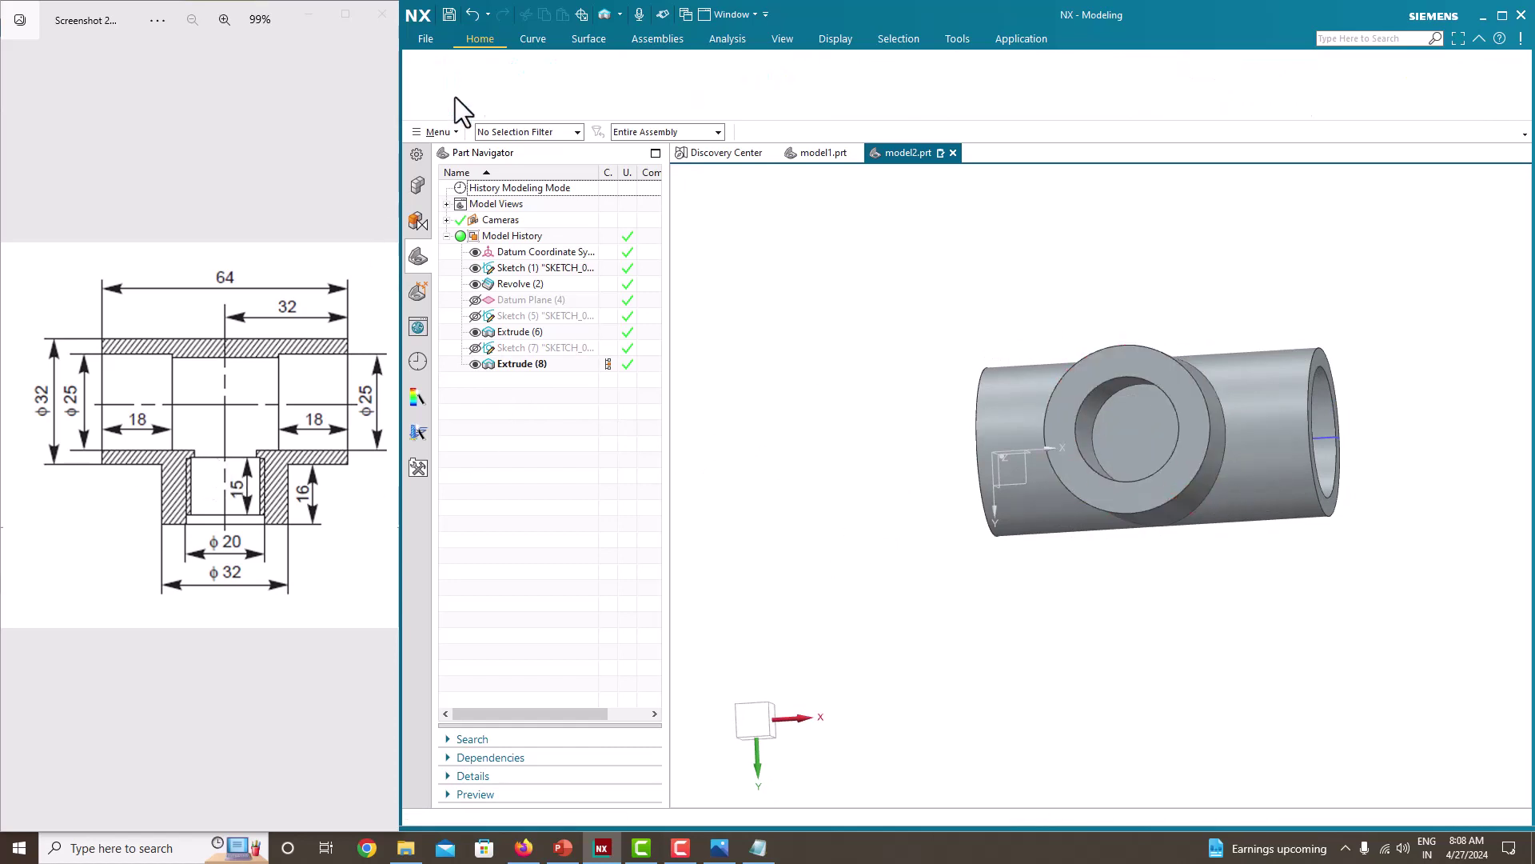
click(455, 98)
click(1158, 409)
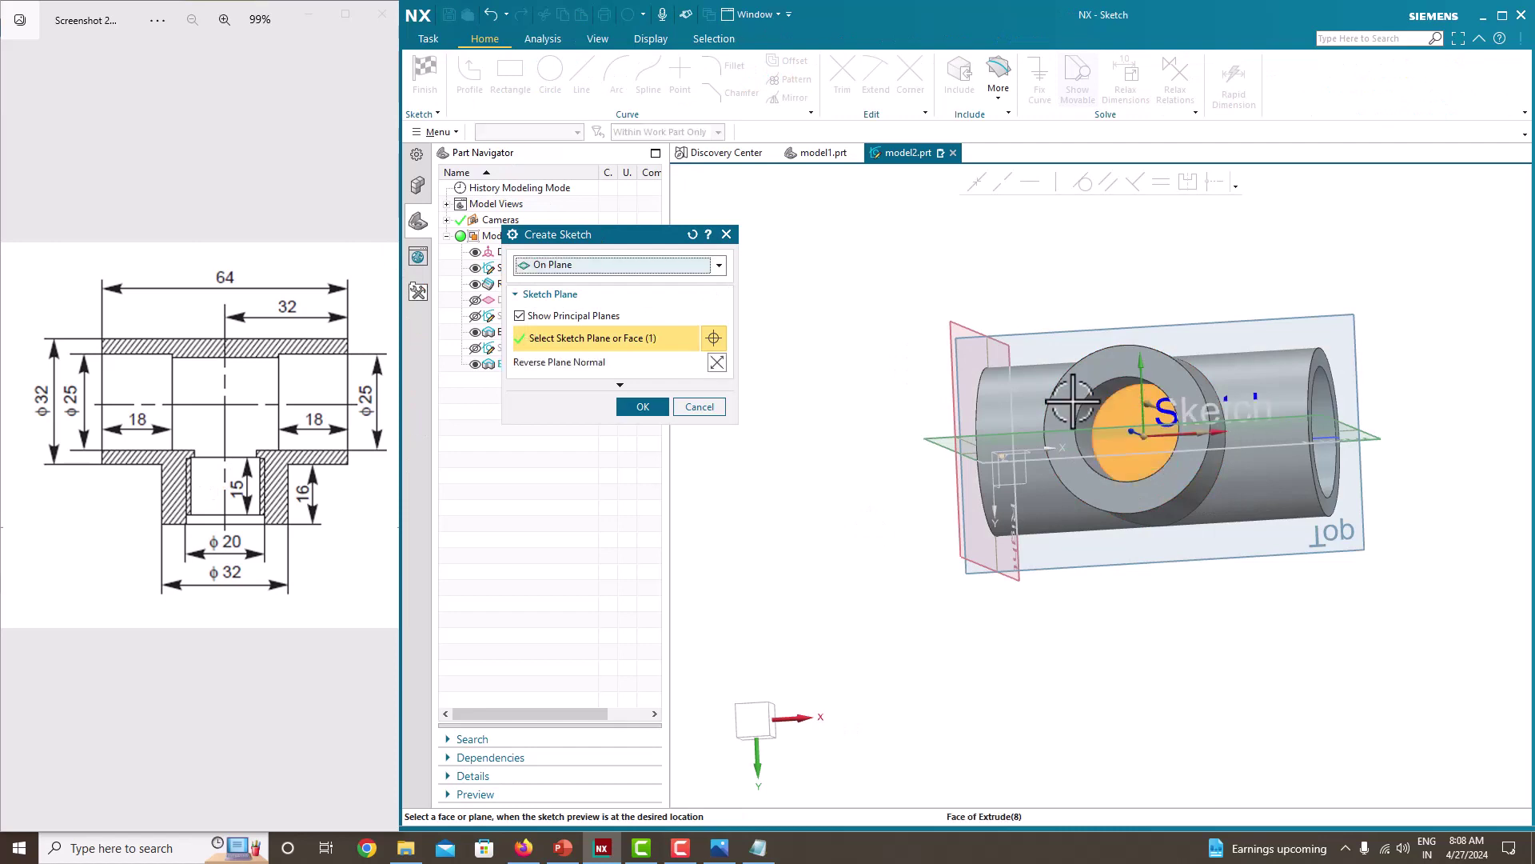
click(646, 406)
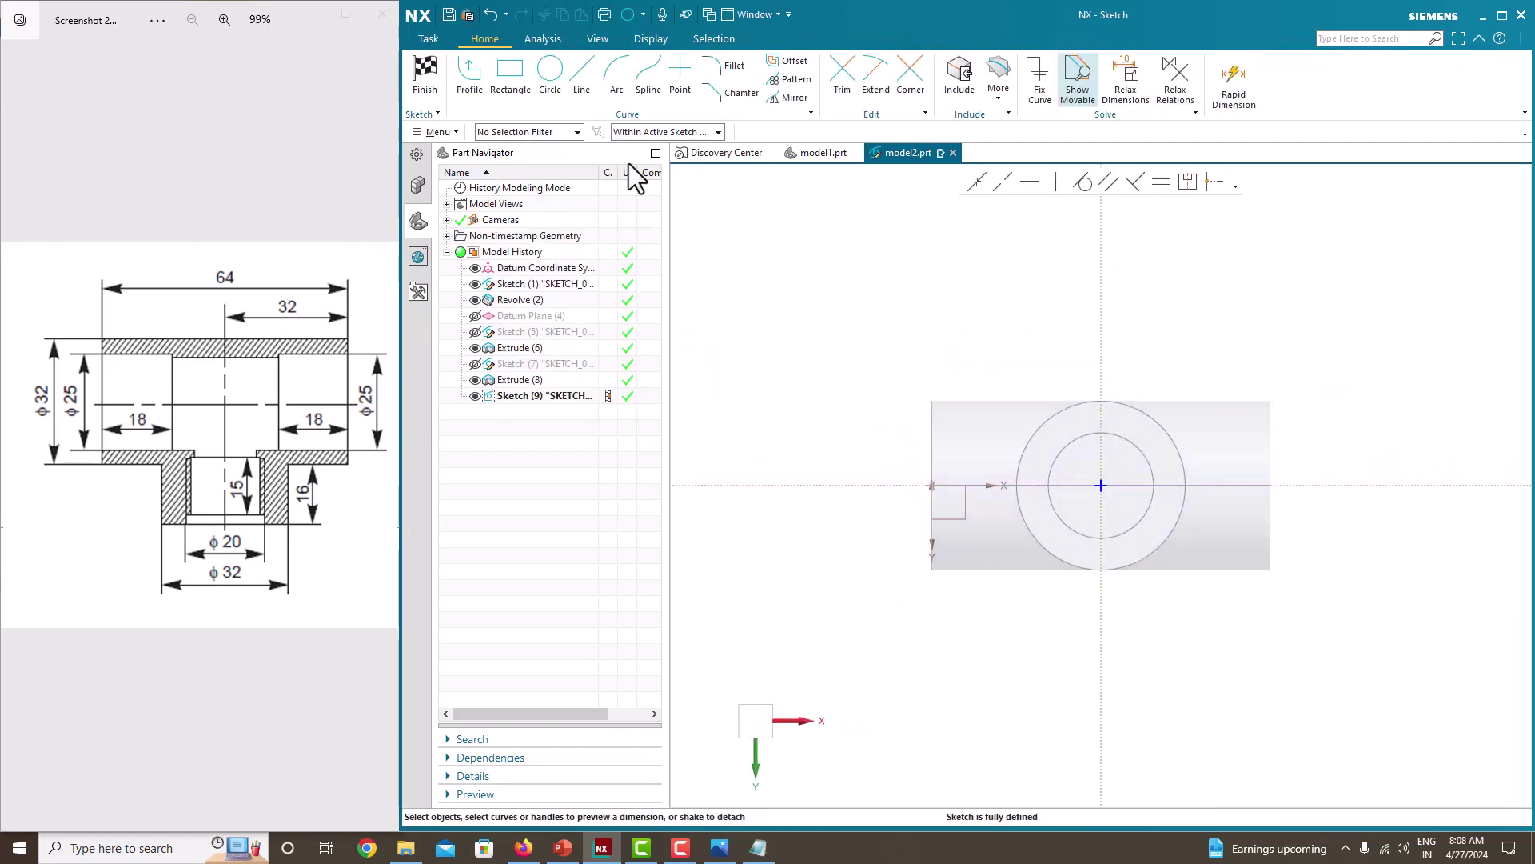
click(549, 78)
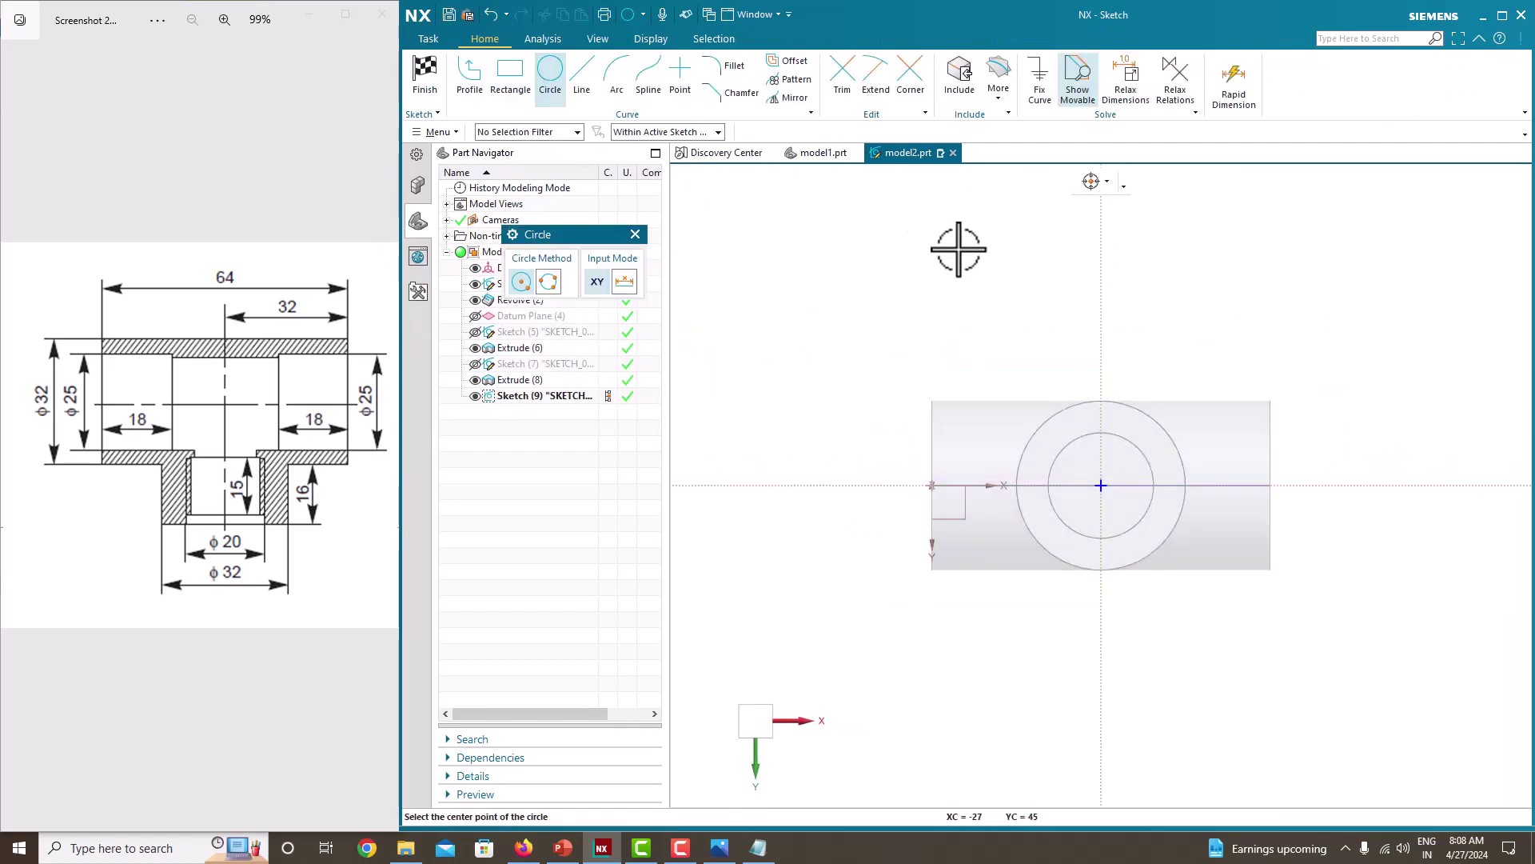
click(1102, 485)
click(1064, 480)
key(Escape)
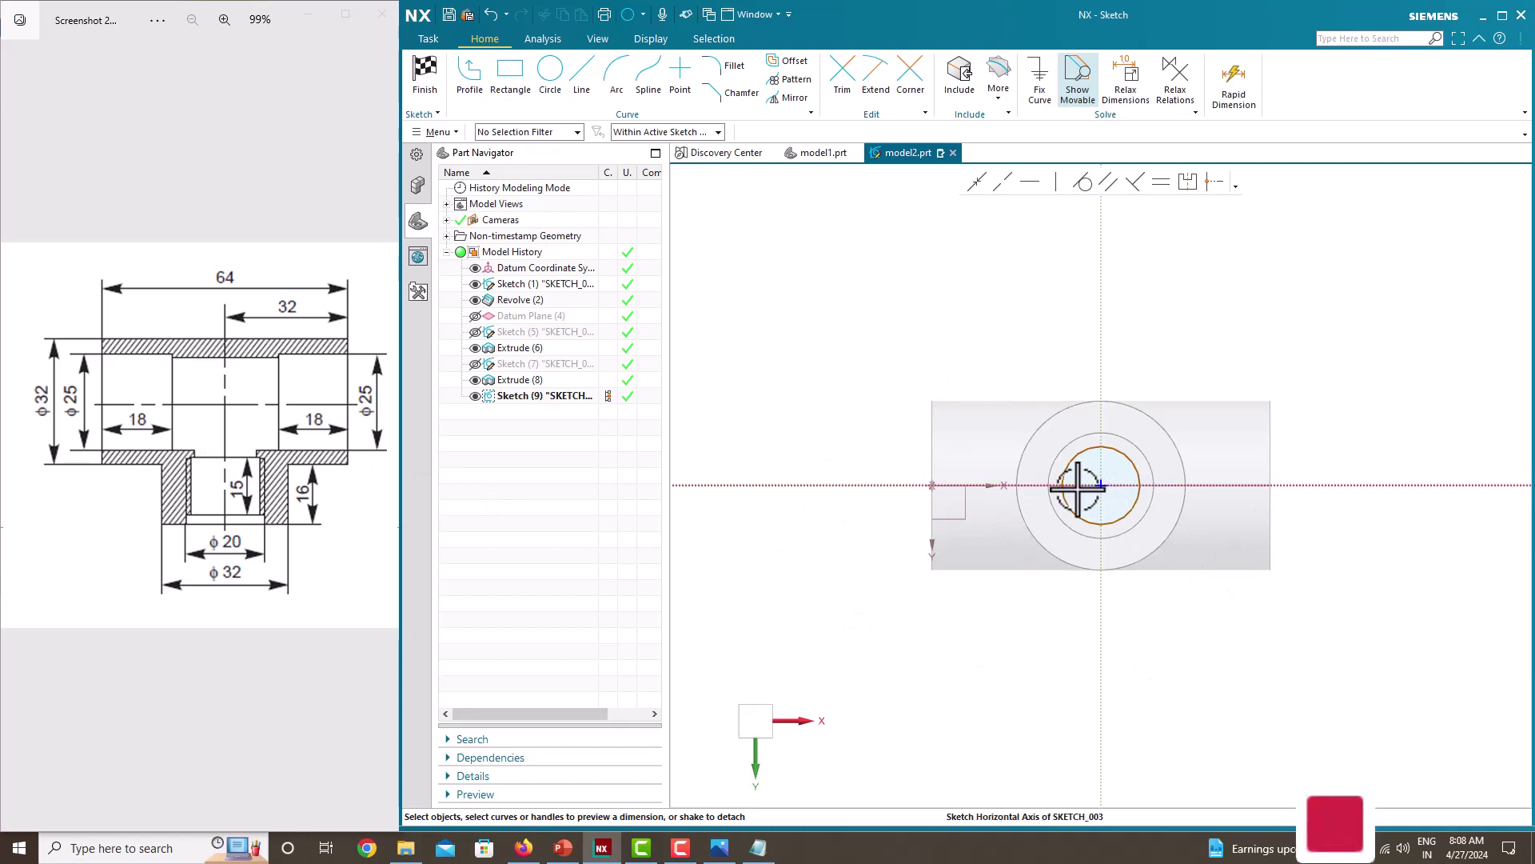
Step: Dimension the circle's diameter as 18 mm and finish the sketch
click(1128, 460)
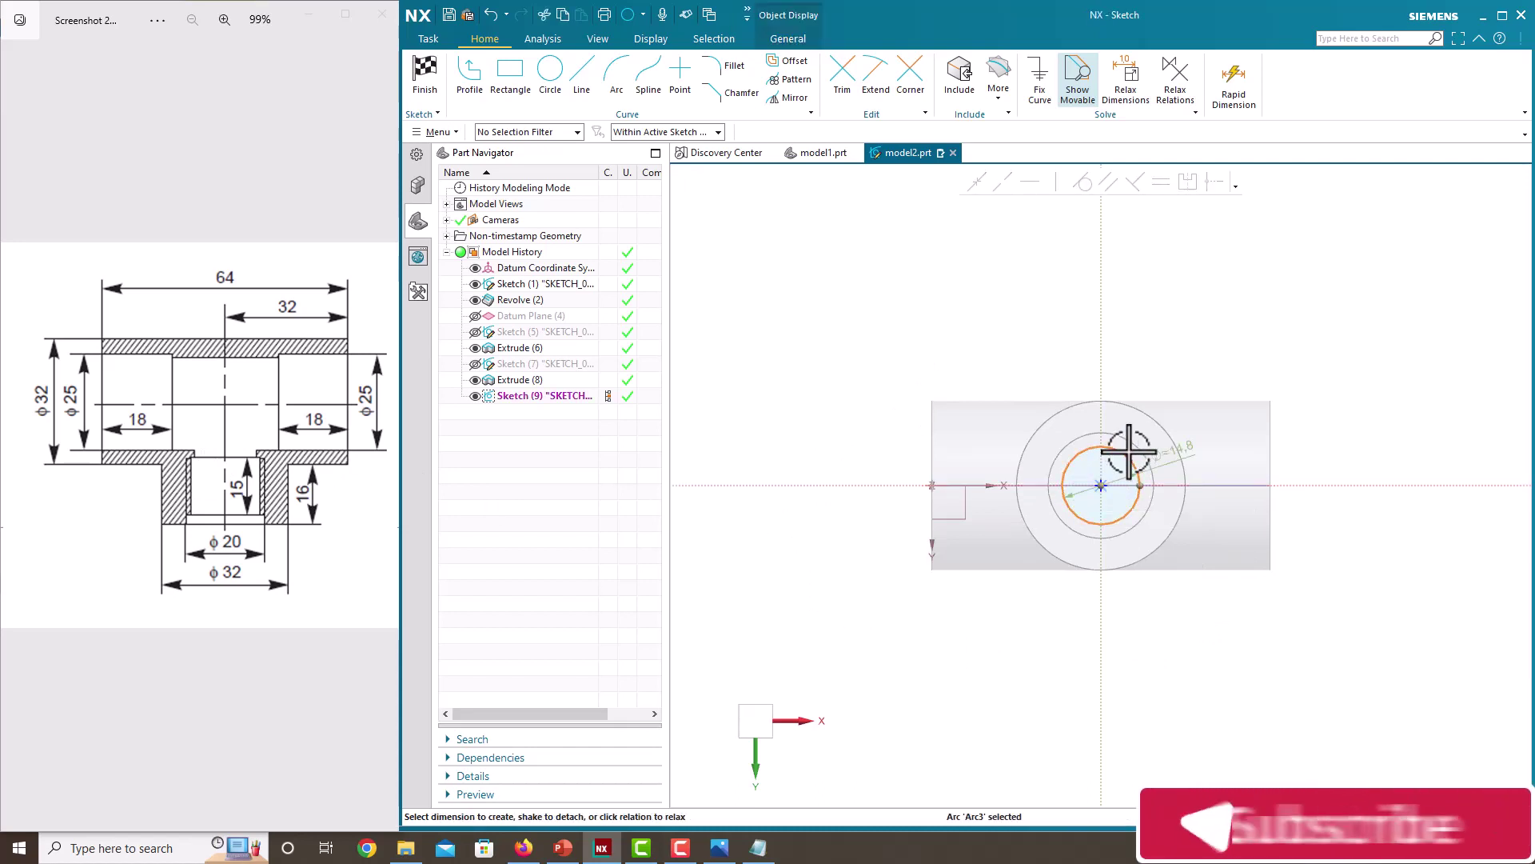
click(1197, 449)
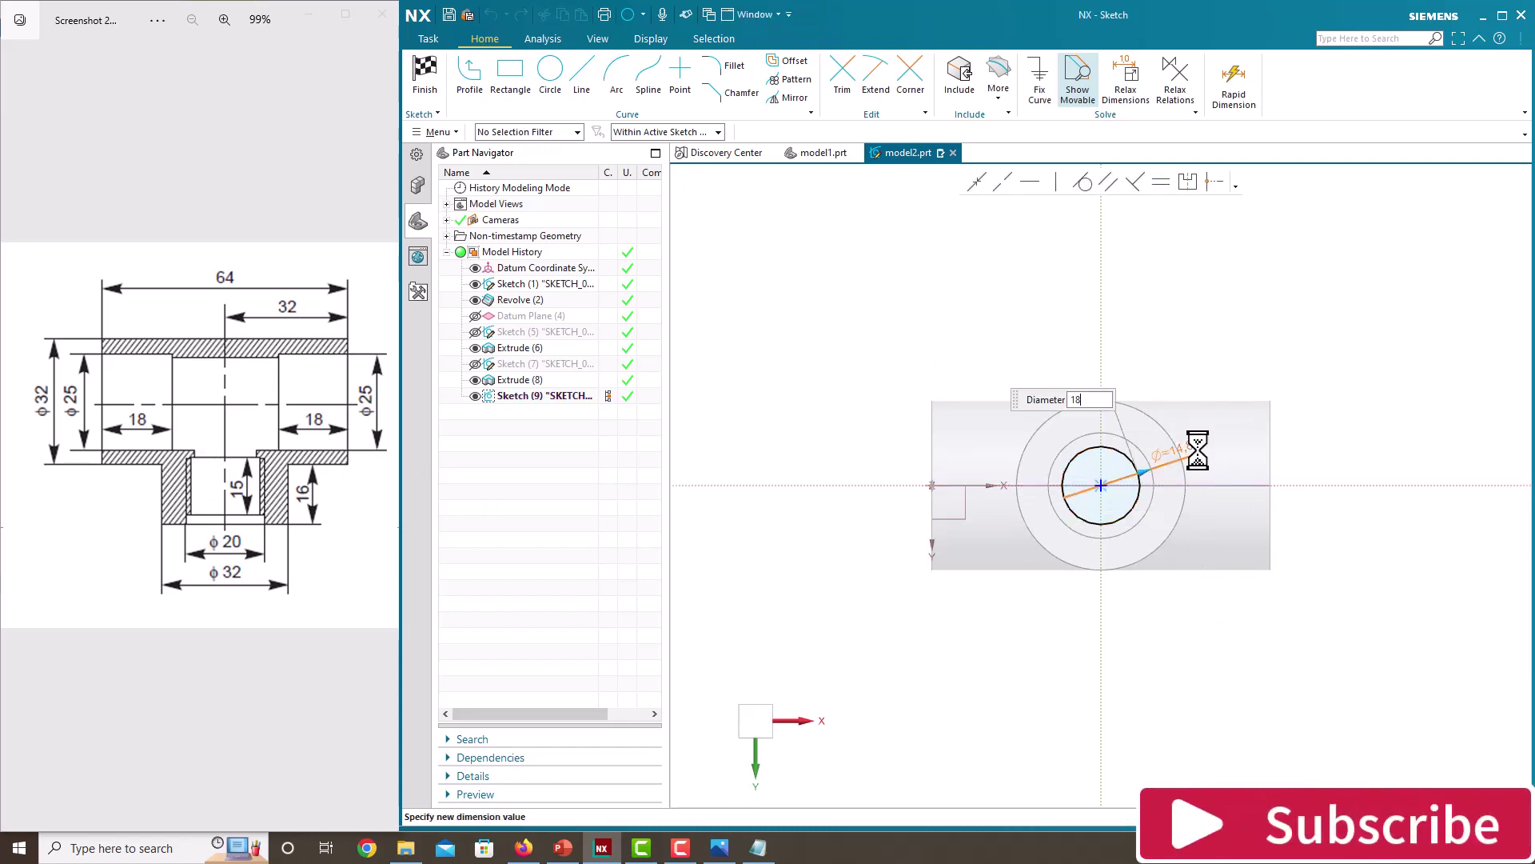
key(Return)
click(880, 447)
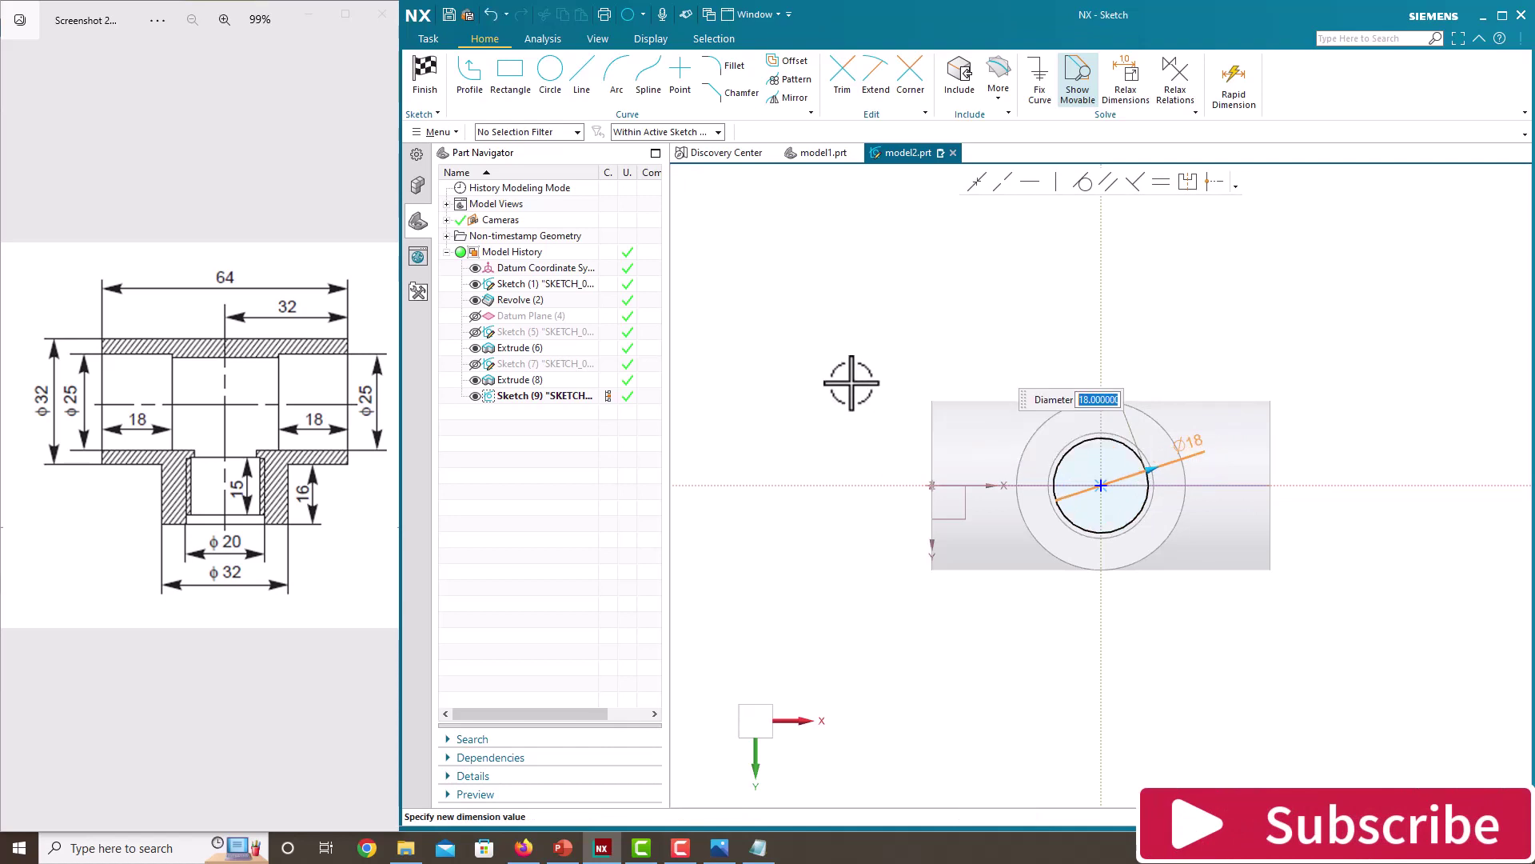
right_click(851, 379)
click(868, 391)
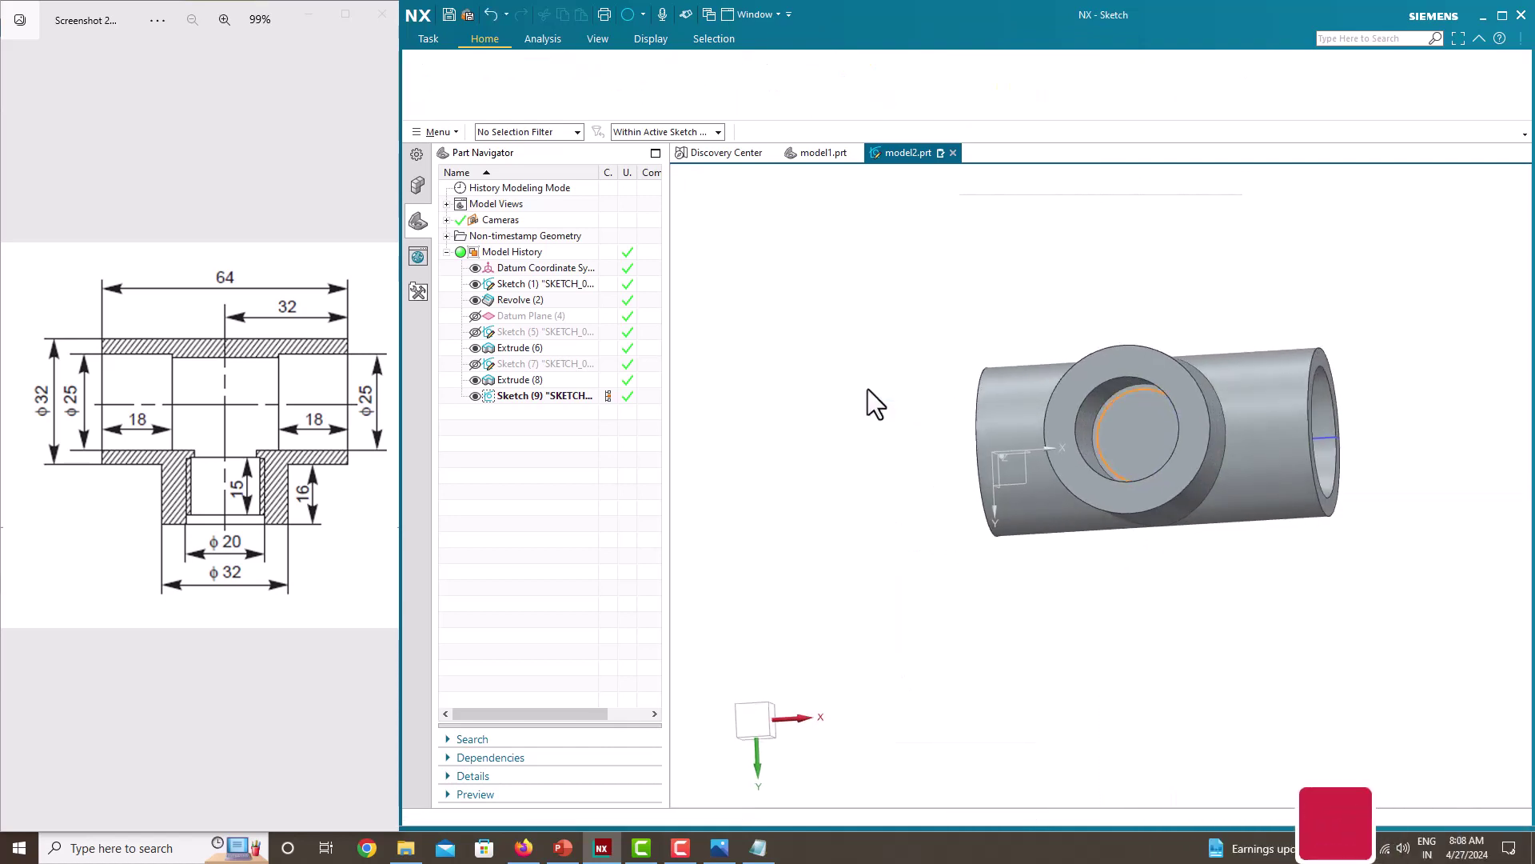
Step: Extrude the 18 mm circle Until Next into the main pipe's bore as a subtraction
click(510, 78)
click(1098, 424)
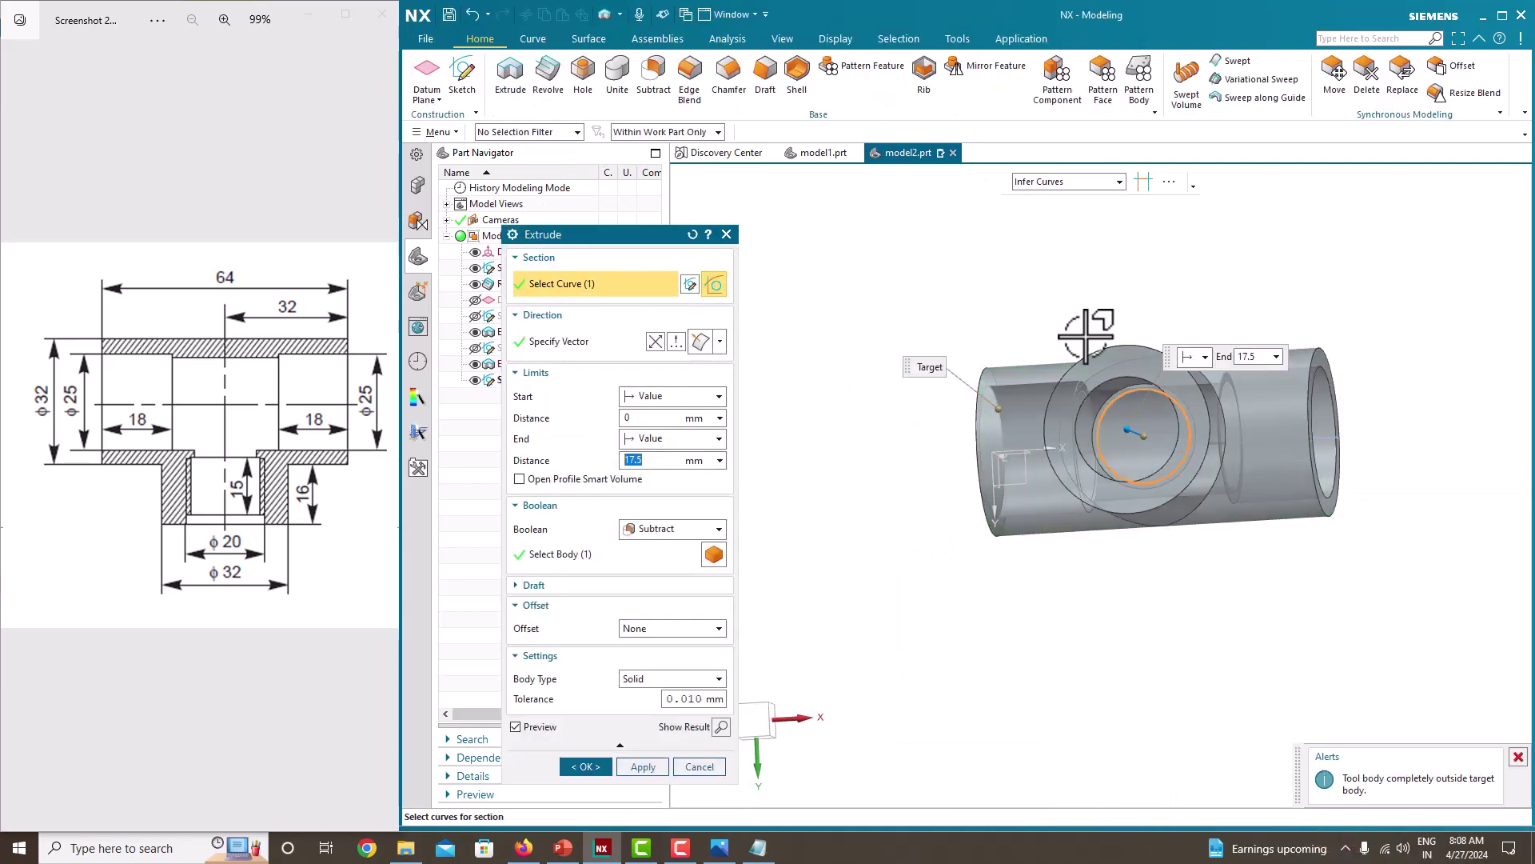
mouse_move(1090, 336)
middle_down()
mouse_move(1015, 247)
mouse_move(1004, 405)
middle_up()
drag(1044, 478, 1195, 420)
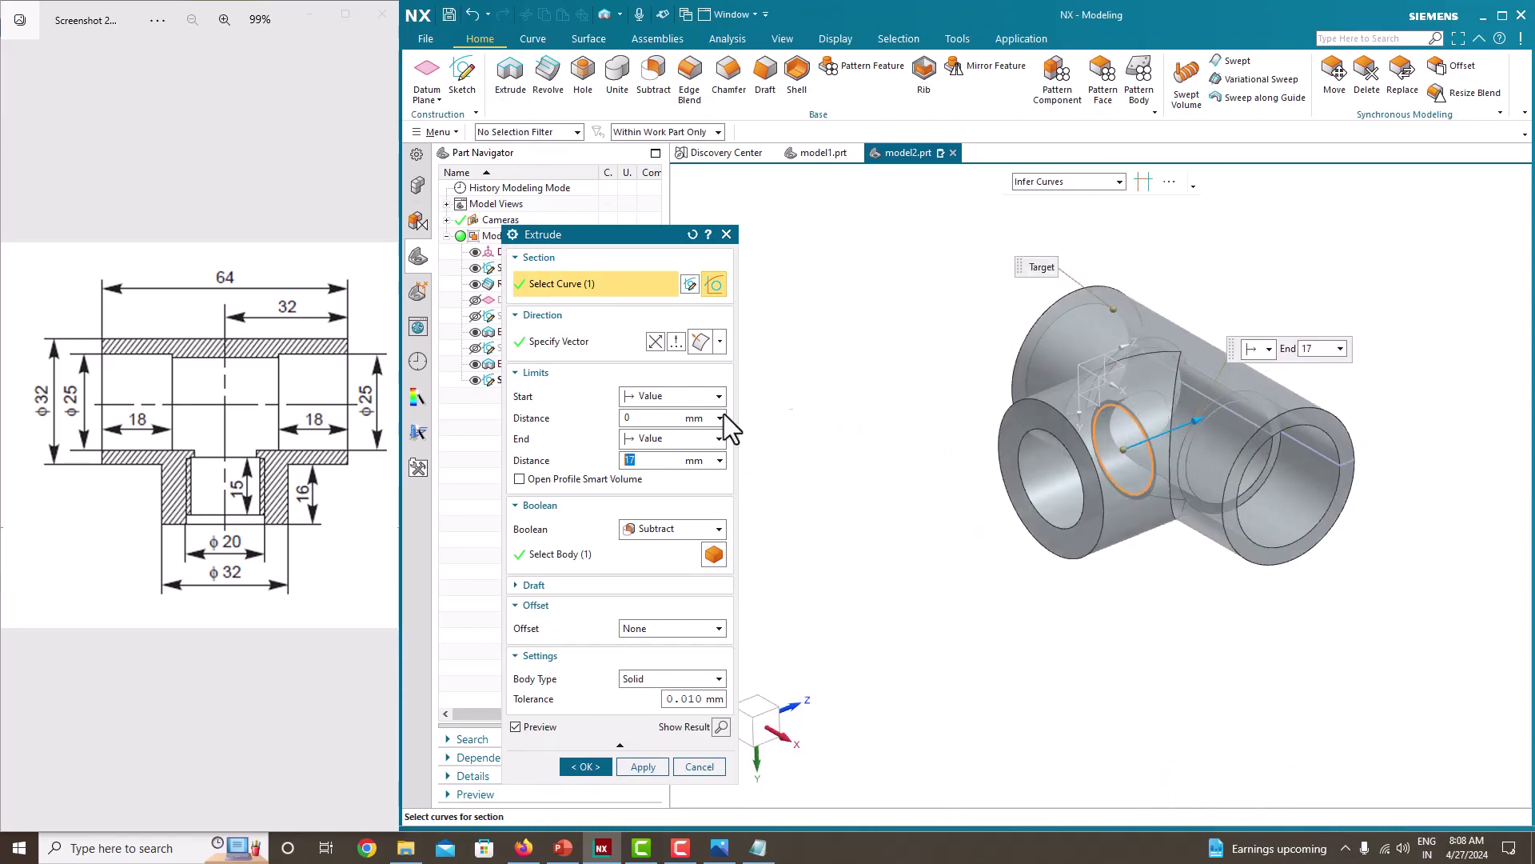
click(656, 443)
click(660, 505)
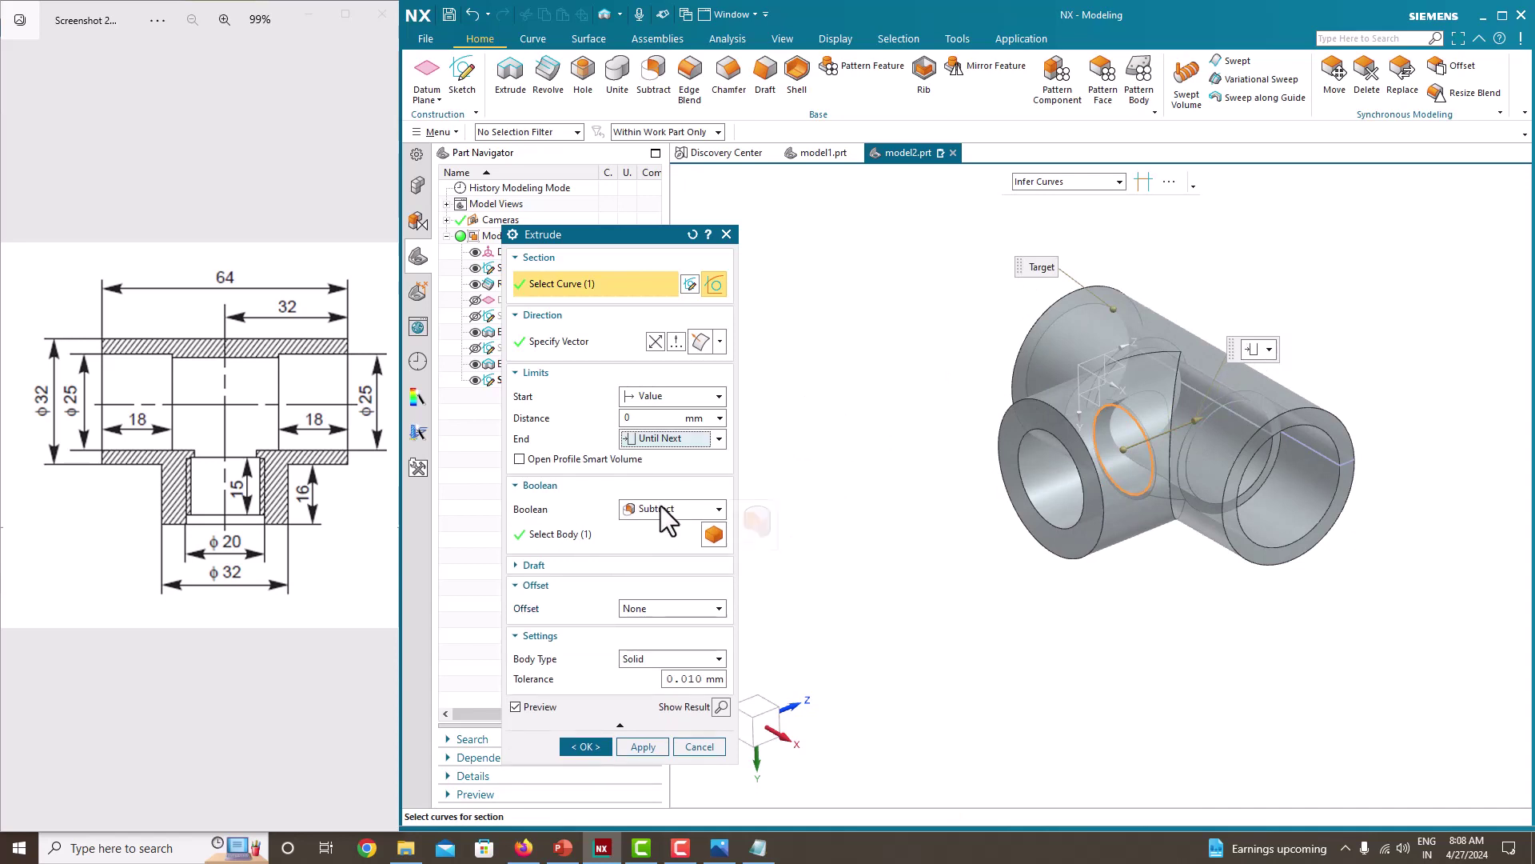
click(586, 746)
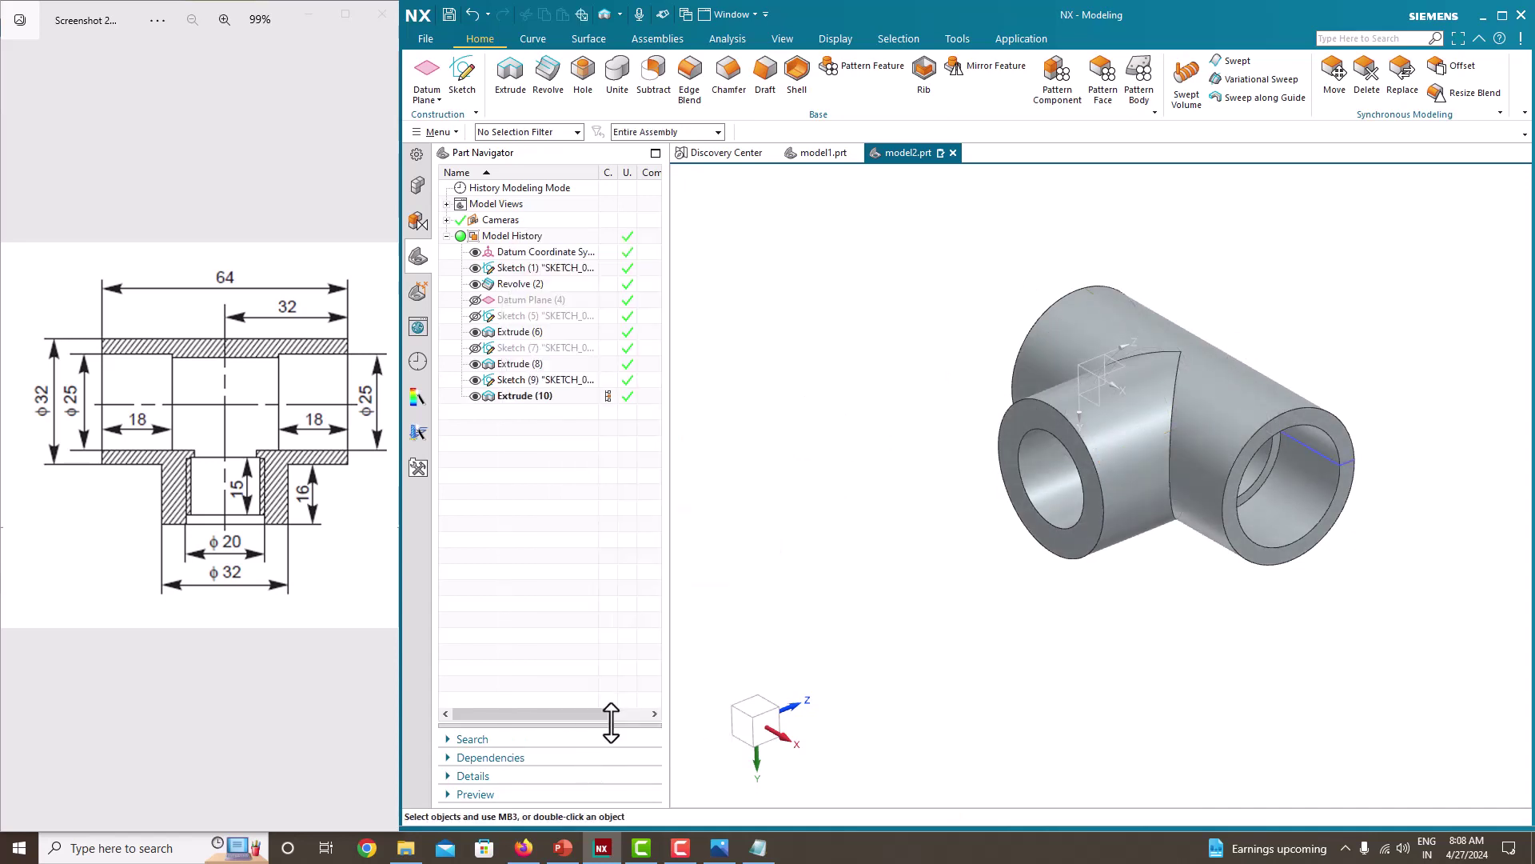
Step: Hide the main pipe's revolve profile sketch and turn the tee to inspect it
mouse_move(1159, 400)
middle_down()
mouse_move(1426, 376)
mouse_move(990, 357)
mouse_move(903, 276)
mouse_move(886, 316)
mouse_move(856, 324)
mouse_move(892, 310)
mouse_move(1015, 352)
mouse_move(1001, 435)
mouse_move(1063, 496)
mouse_move(1082, 492)
mouse_move(1029, 541)
mouse_move(1090, 565)
middle_up()
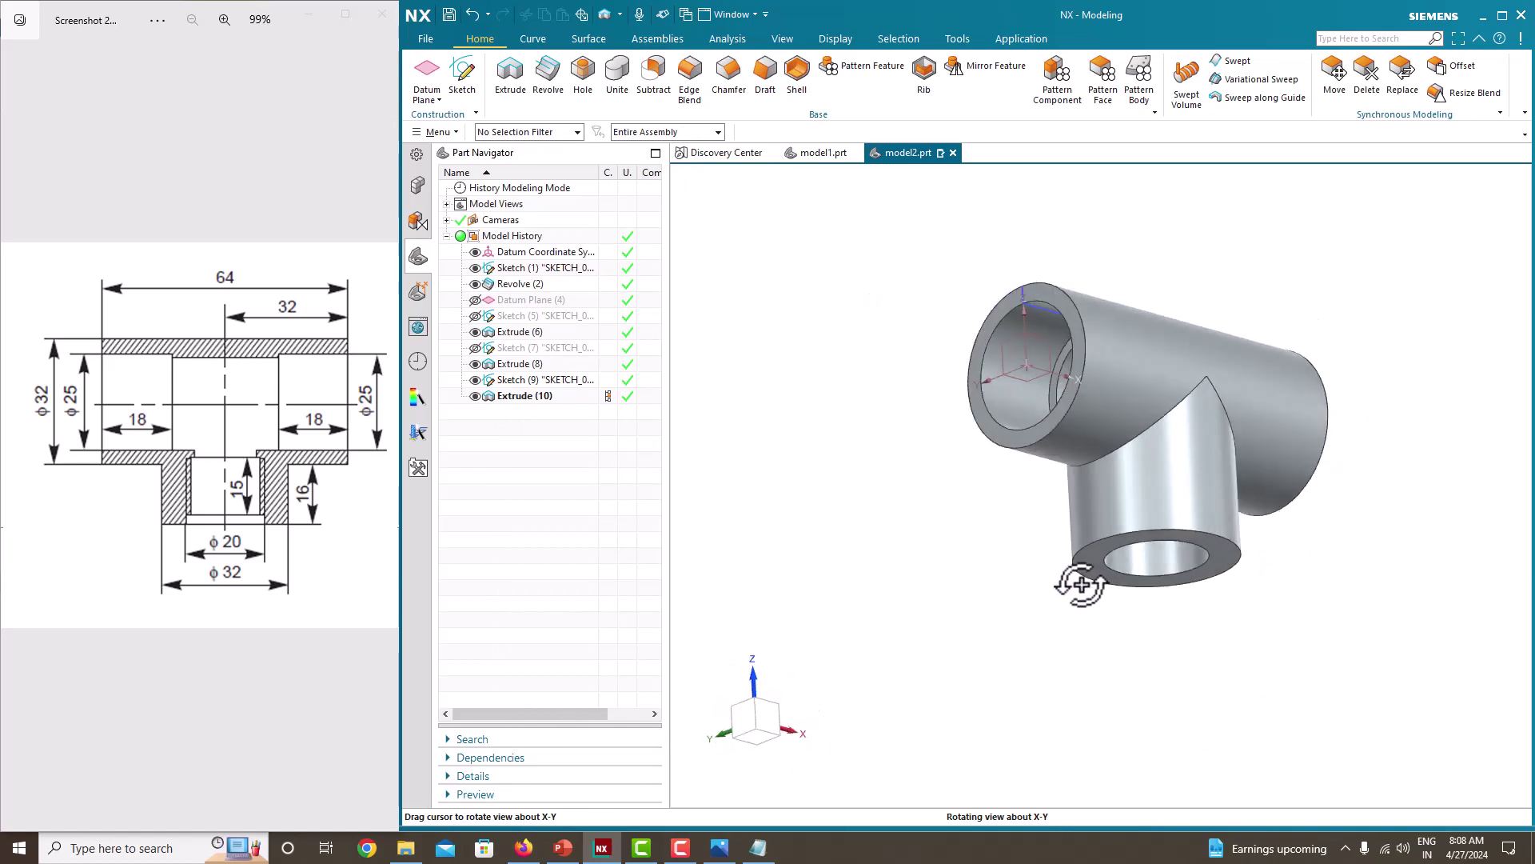
click(475, 268)
mouse_move(920, 312)
middle_down()
mouse_move(833, 332)
mouse_move(860, 346)
mouse_move(843, 352)
middle_up()
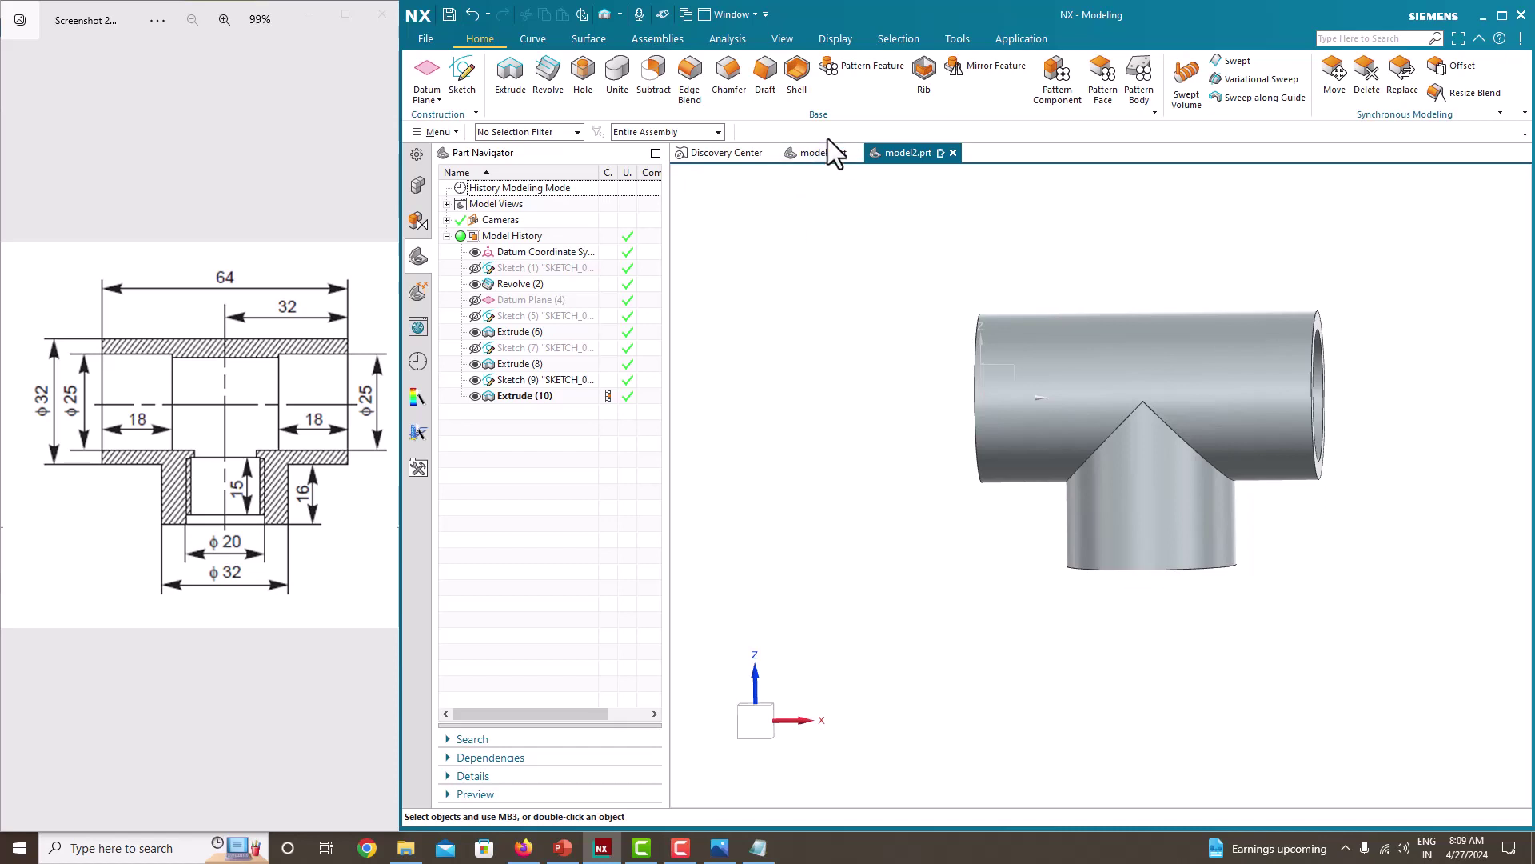
Step: Try to show the tee's interior with the Clip Section command
click(786, 32)
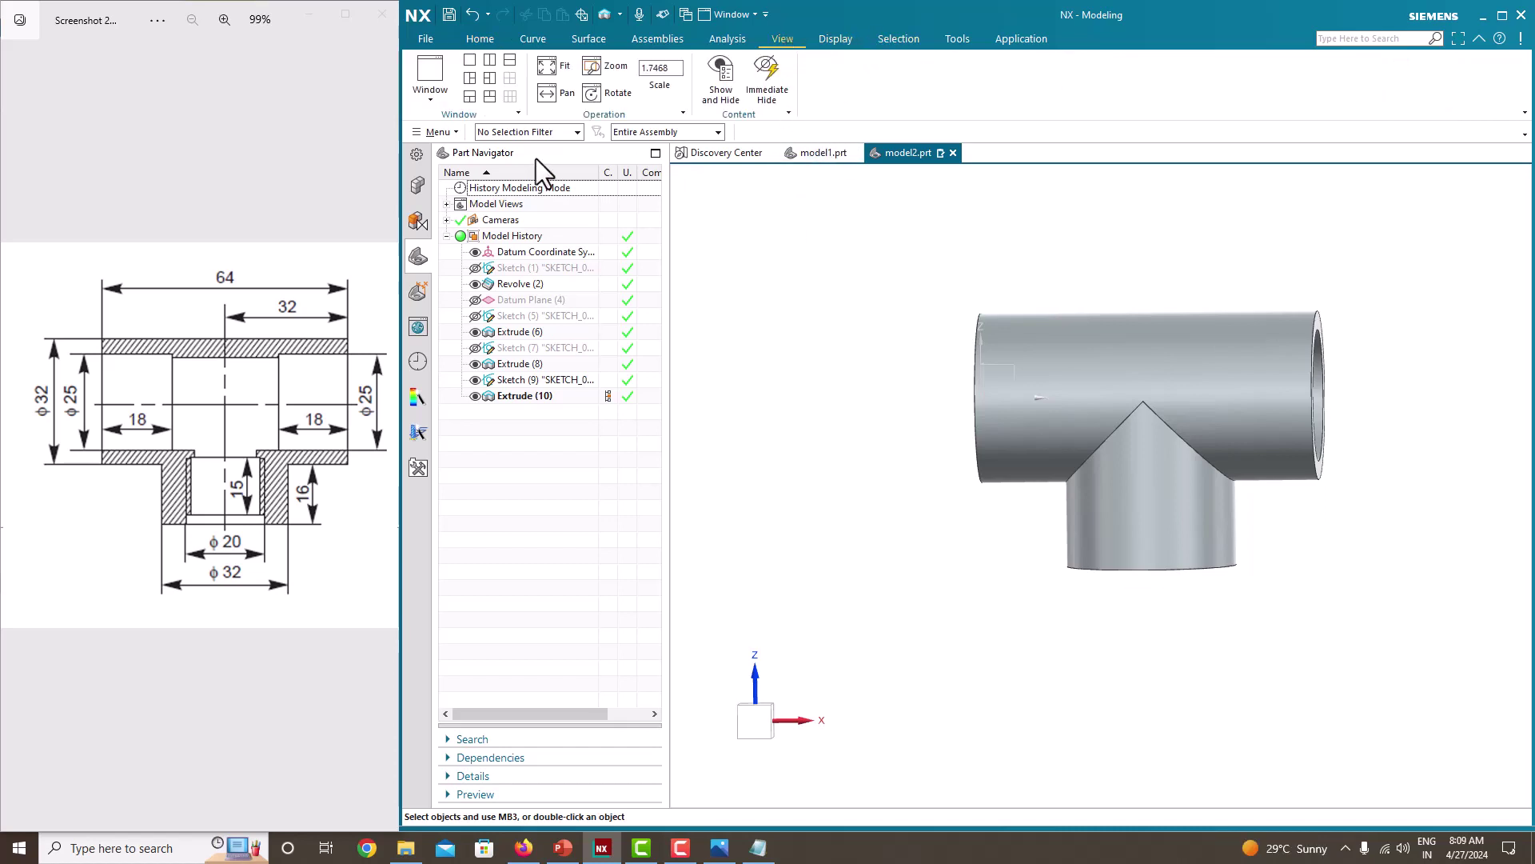
click(439, 131)
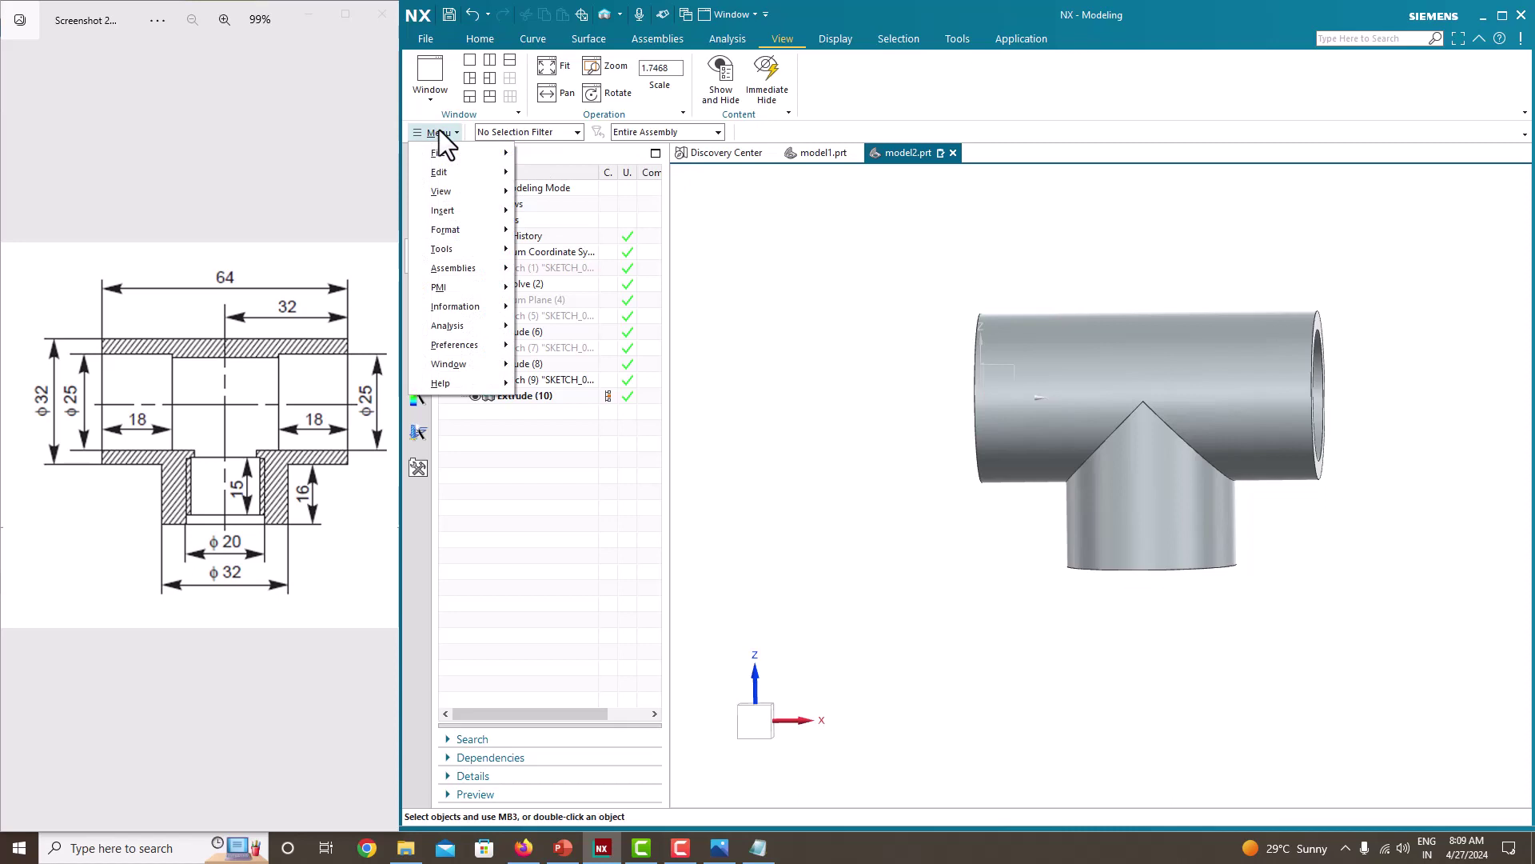
click(488, 40)
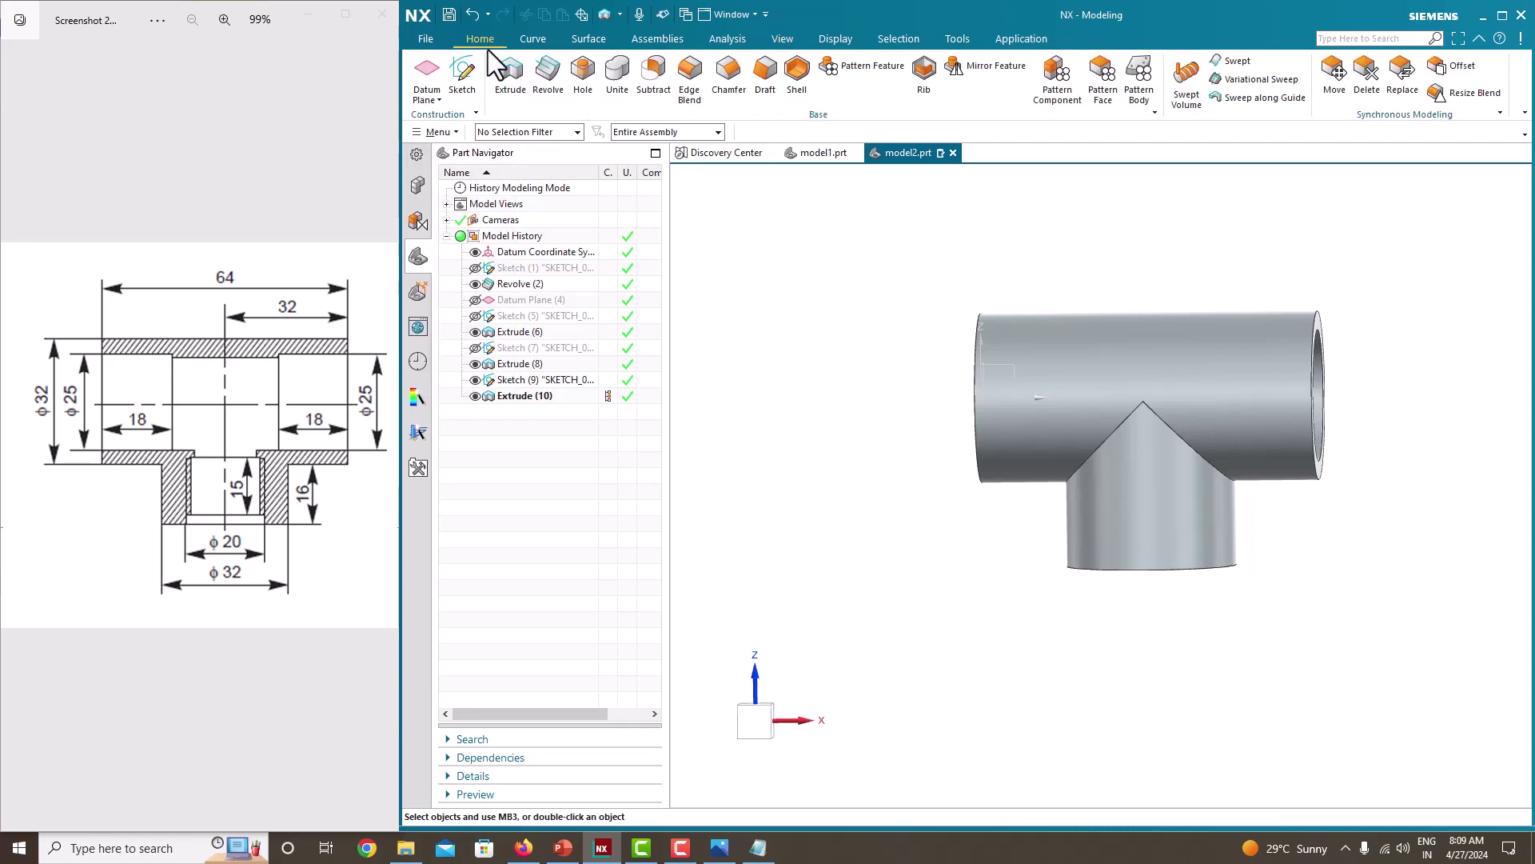
click(443, 136)
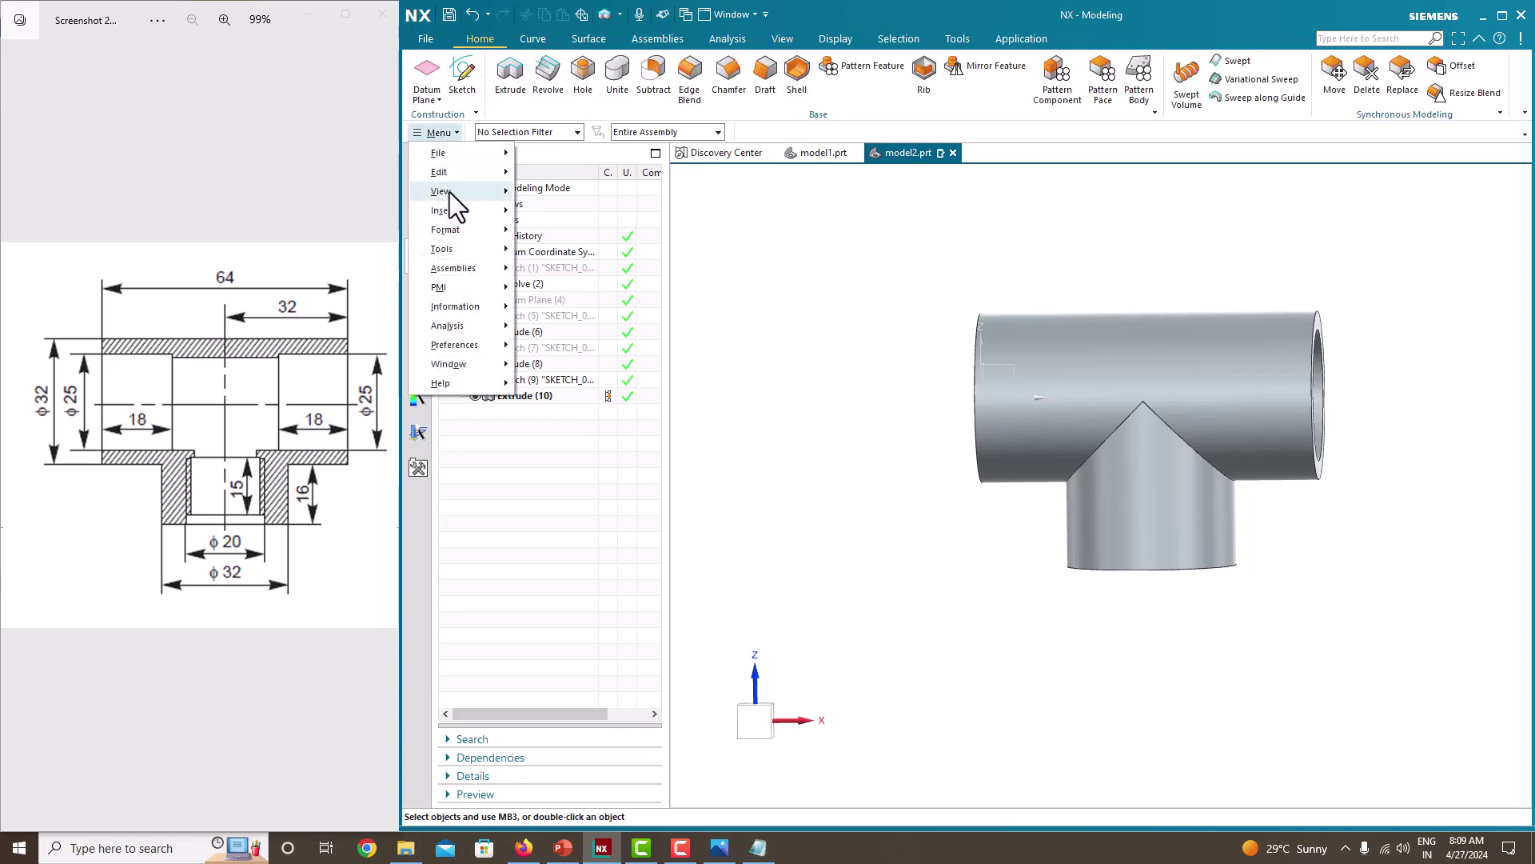
mouse_move(450, 192)
mouse_move(565, 239)
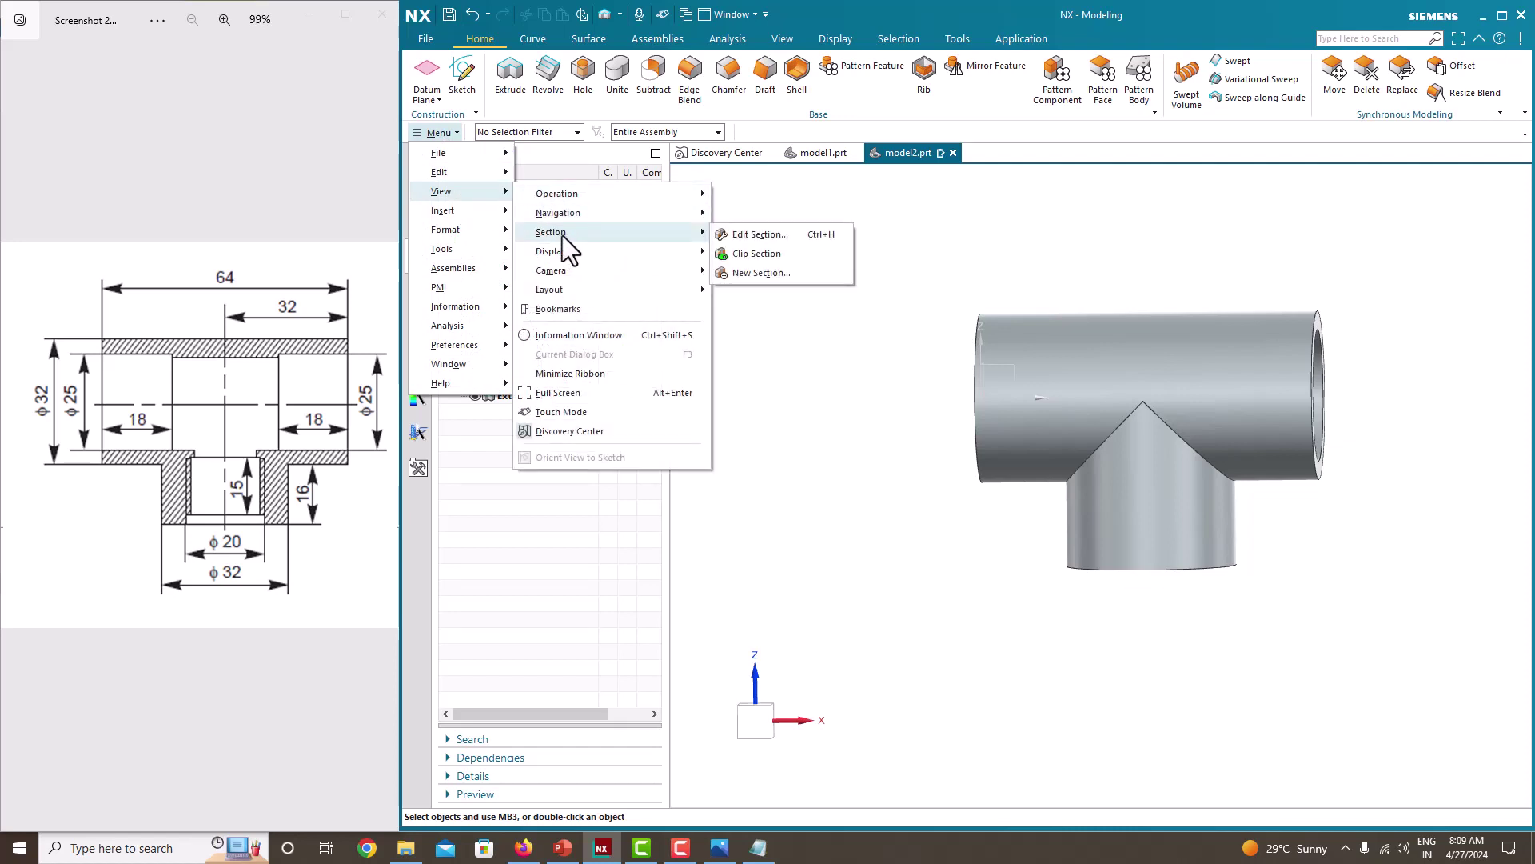
click(755, 253)
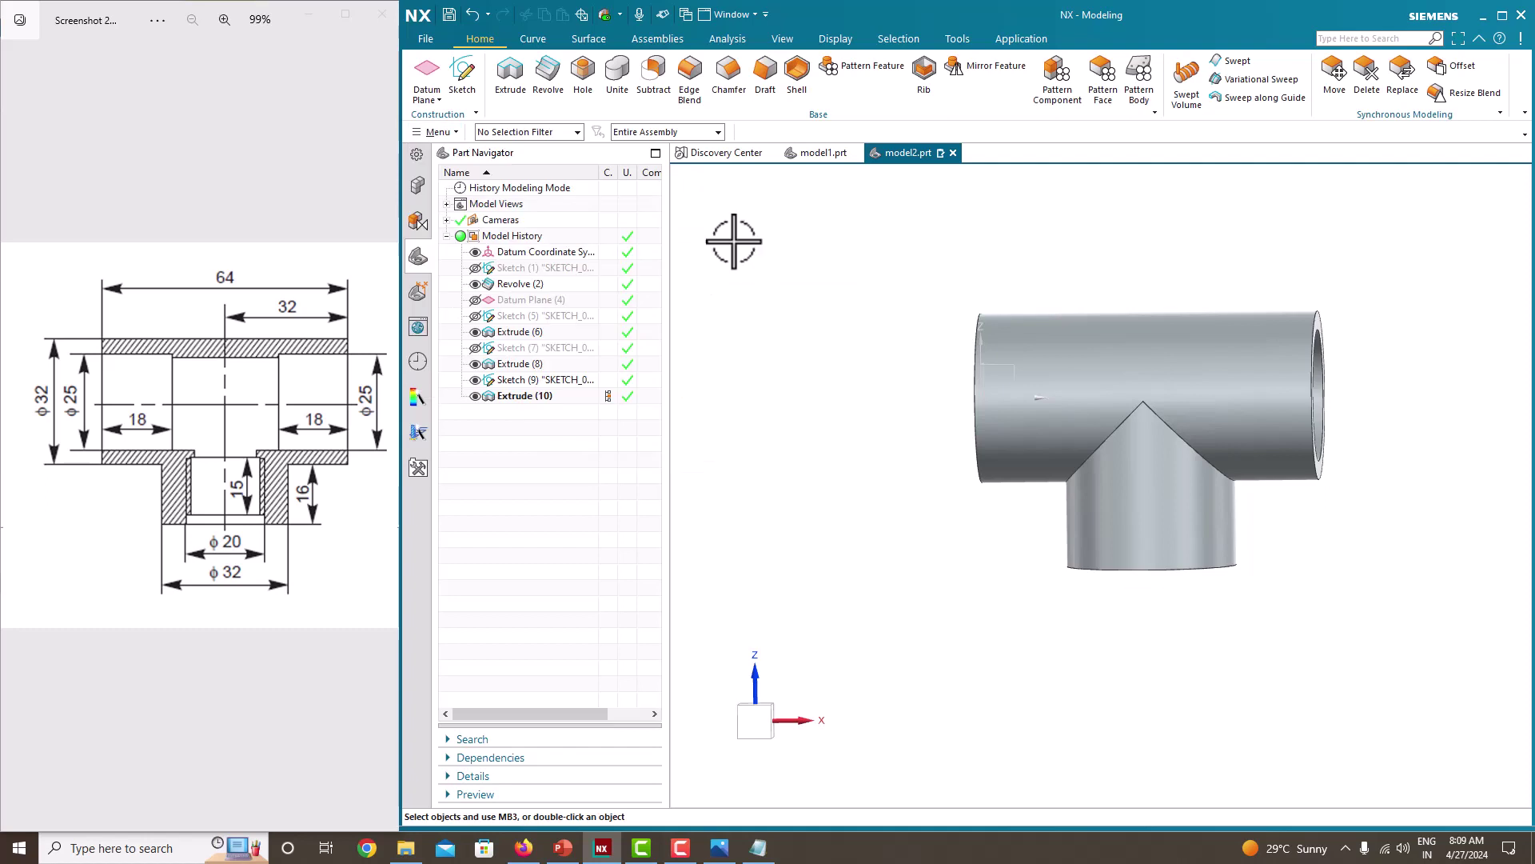
Step: Open the section editor and cut the tee with a single absolute Y plane through its axis
click(439, 132)
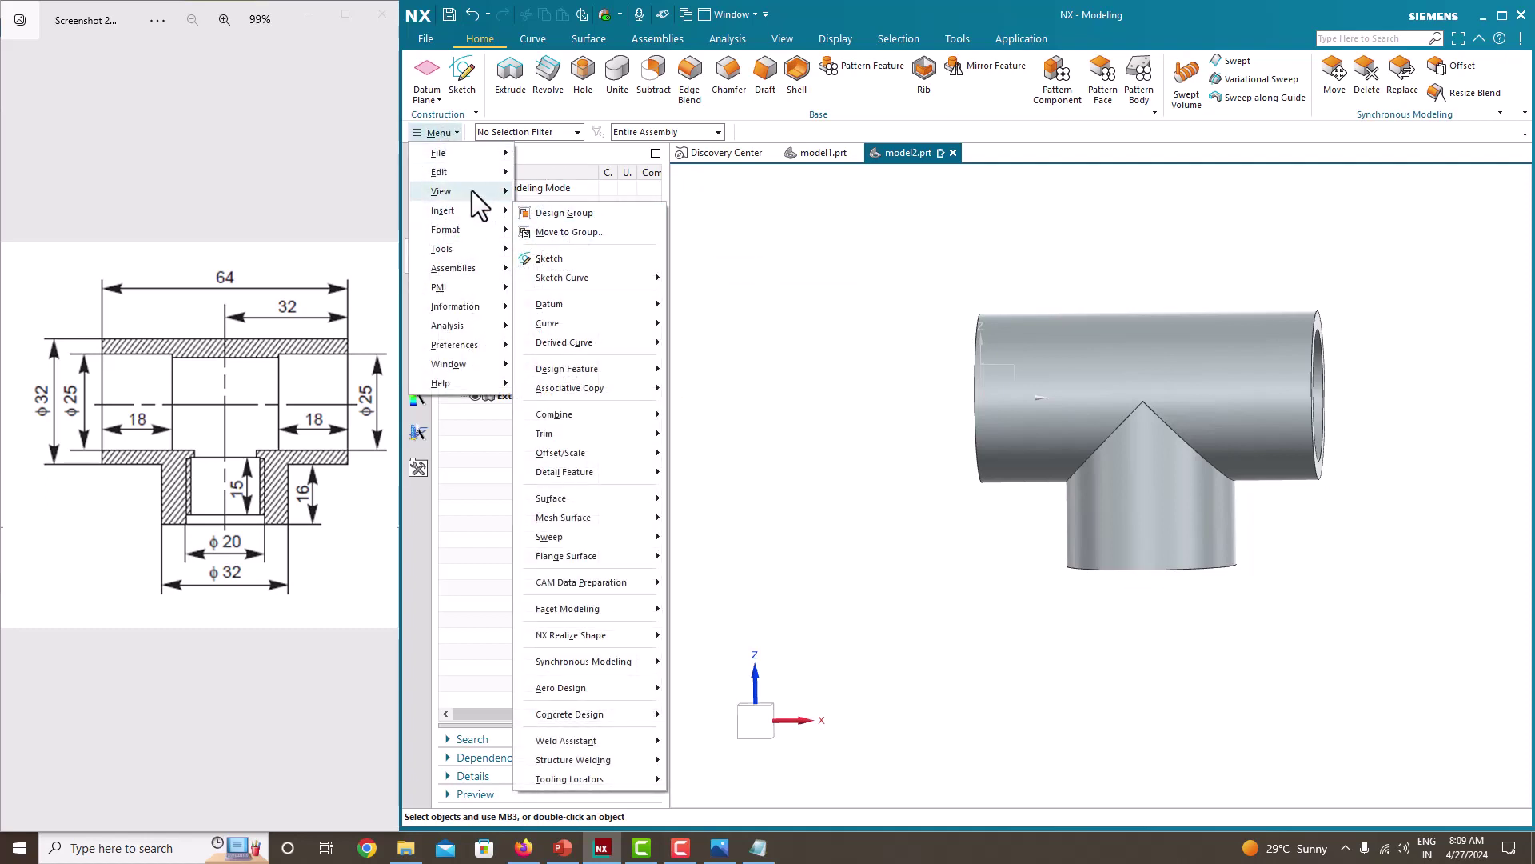
mouse_move(471, 192)
mouse_move(595, 234)
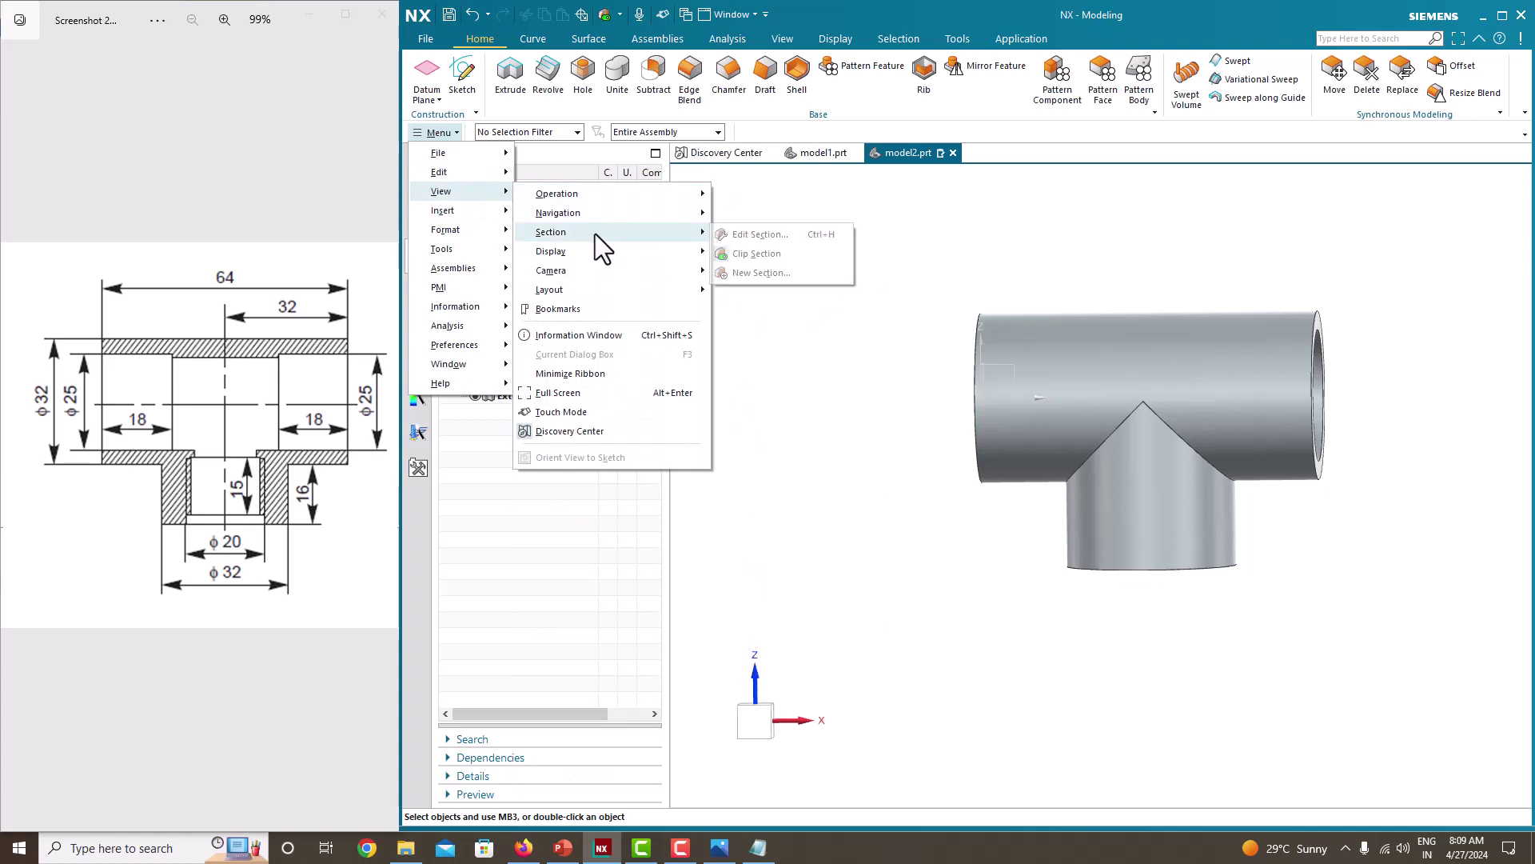
click(763, 235)
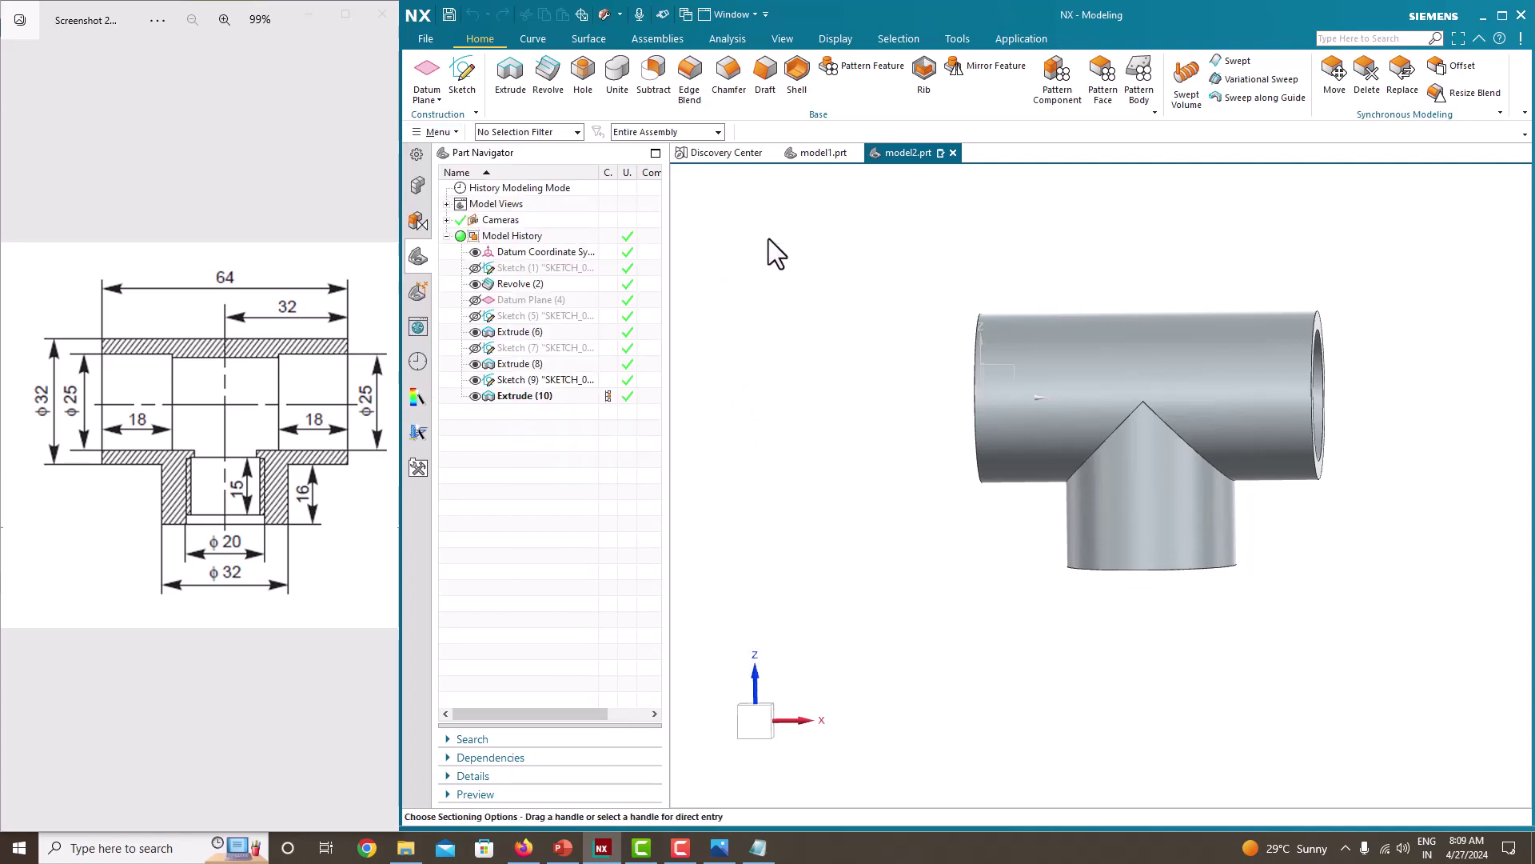
drag(637, 233, 608, 207)
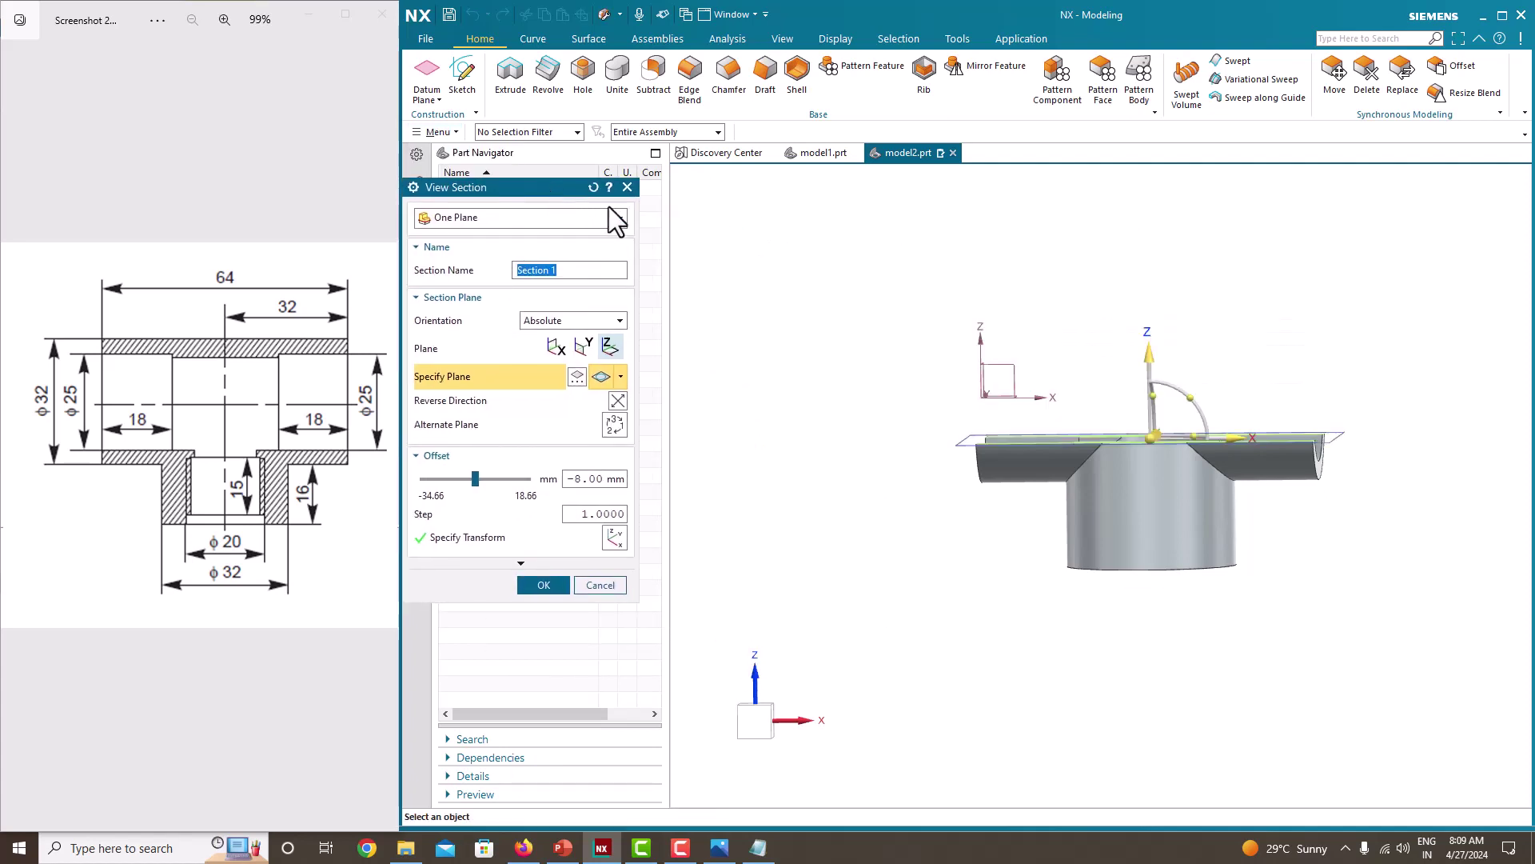
middle_drag(928, 296, 879, 372)
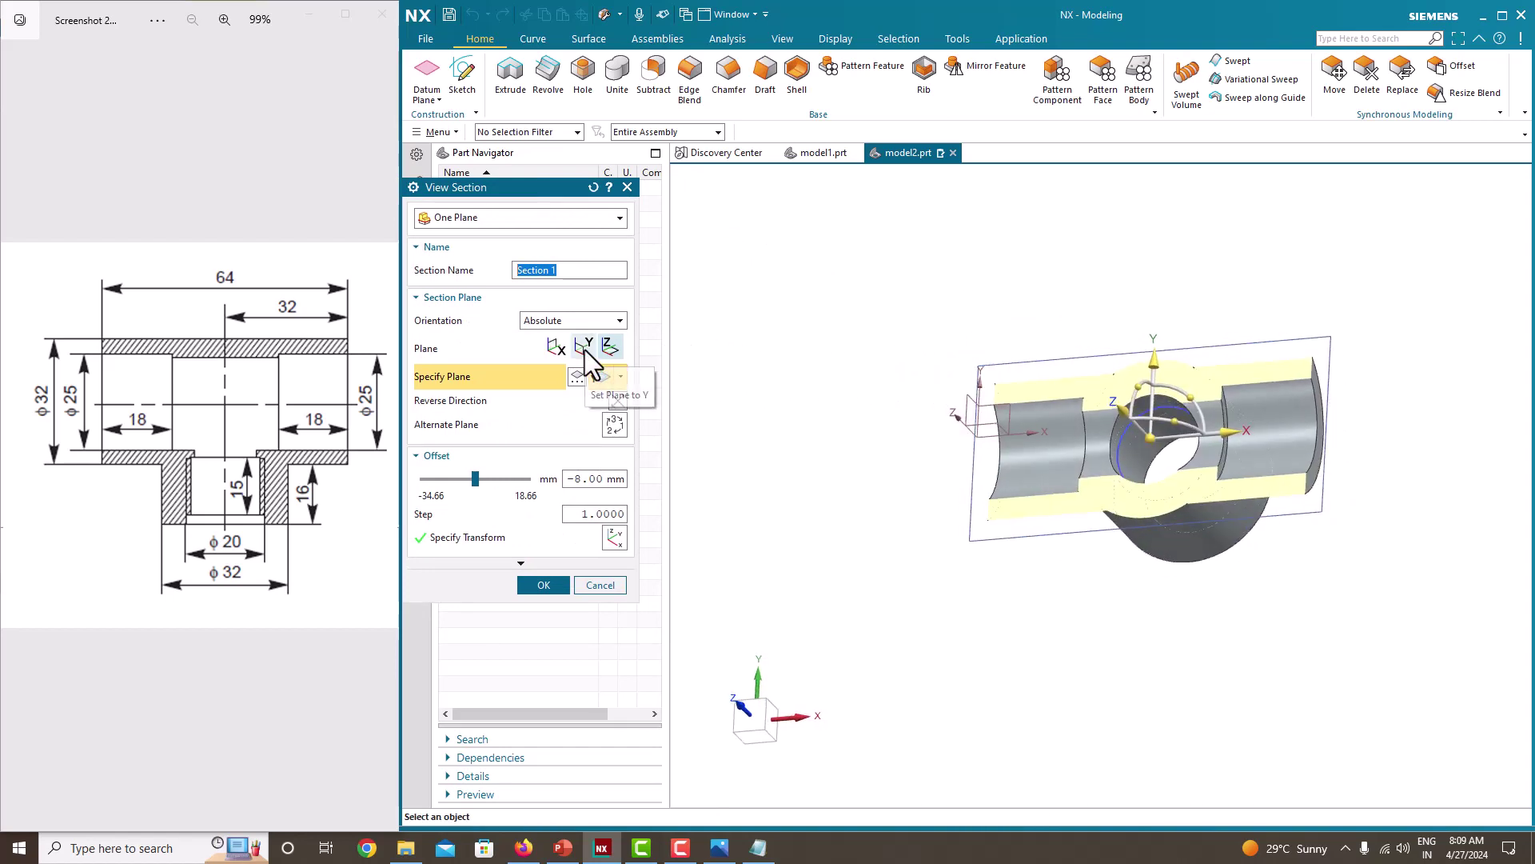
click(584, 349)
middle_drag(884, 436, 899, 349)
Step: Examine the sectioned bores in top, right and front views against the drawing, and cancel the section view
right_click(857, 316)
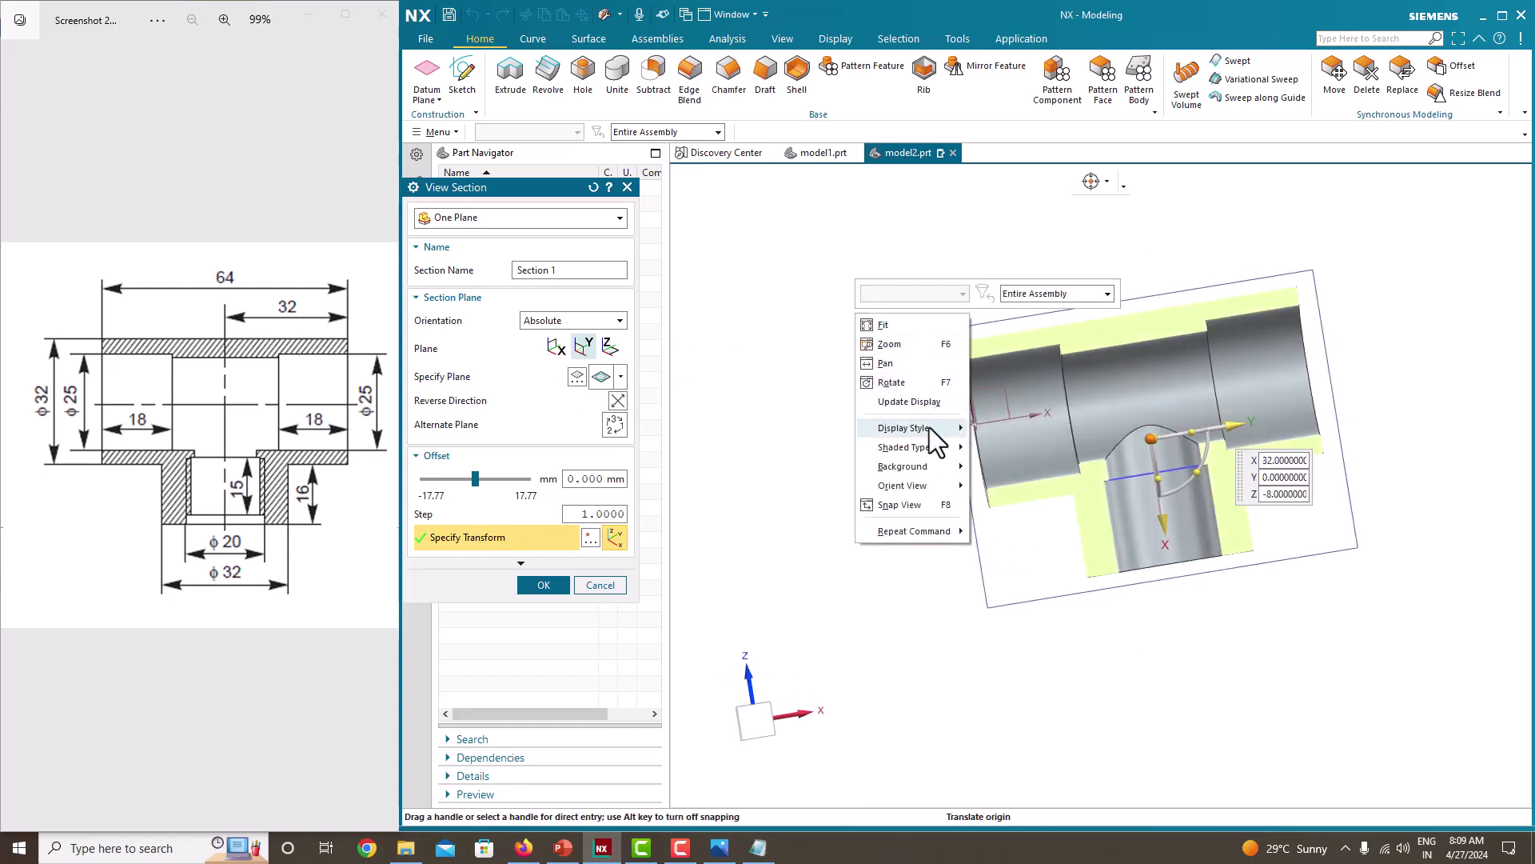
mouse_move(920, 471)
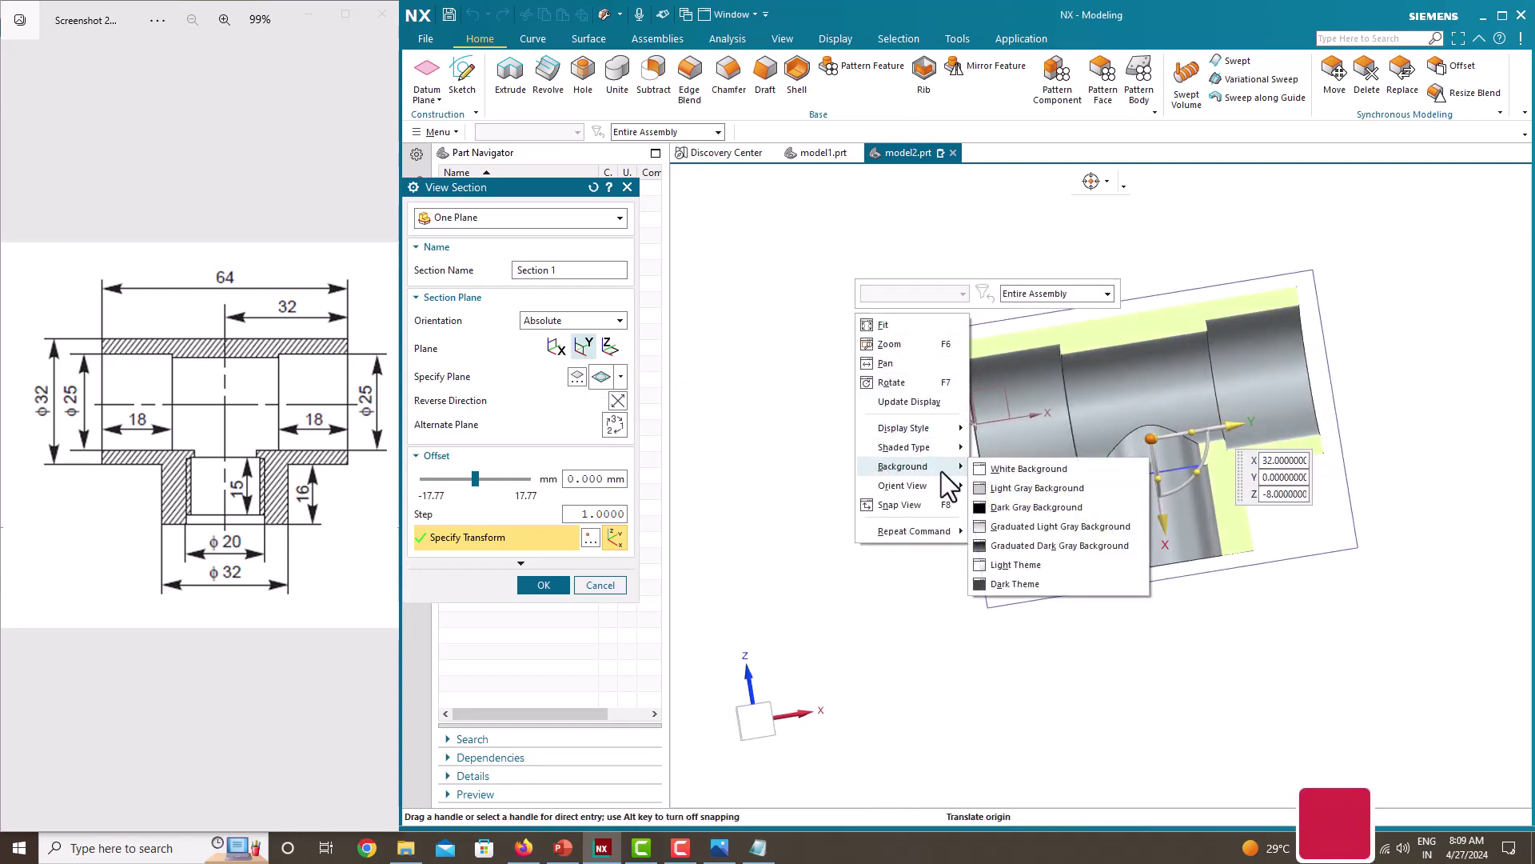
click(1021, 534)
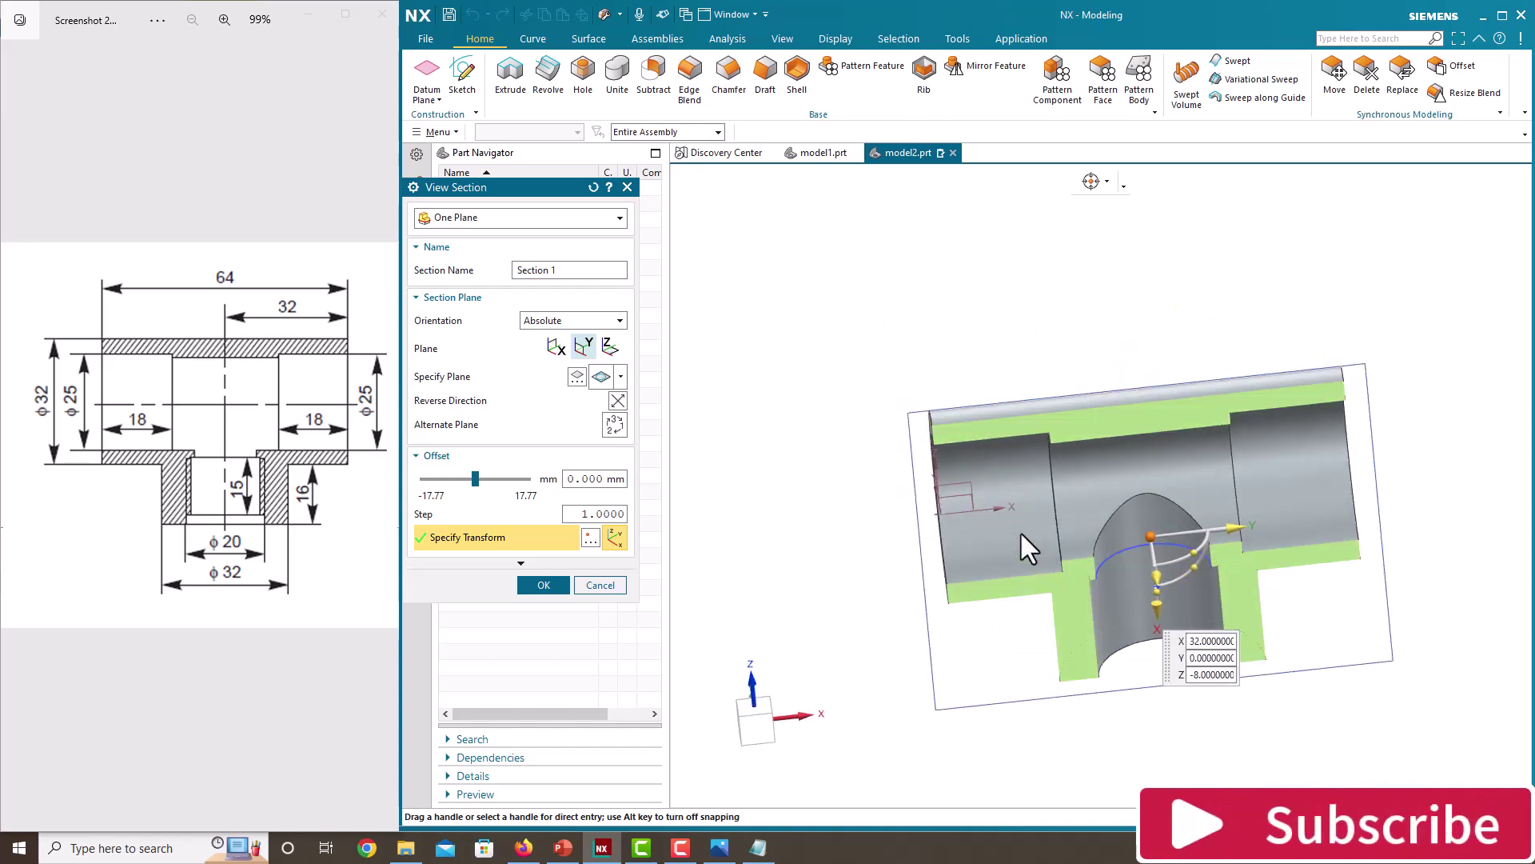
right_click(852, 275)
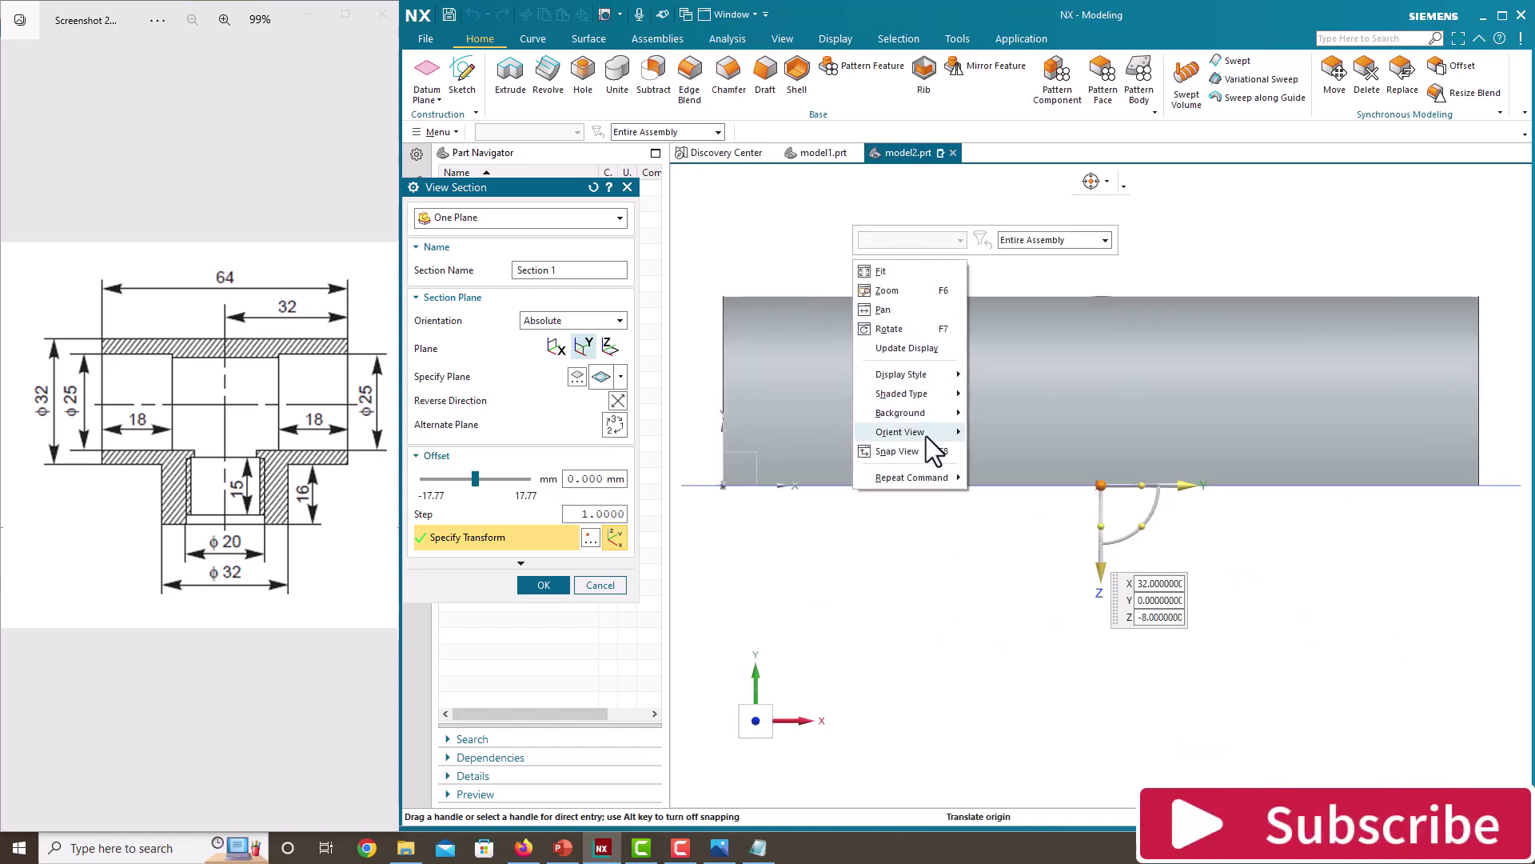
mouse_move(926, 435)
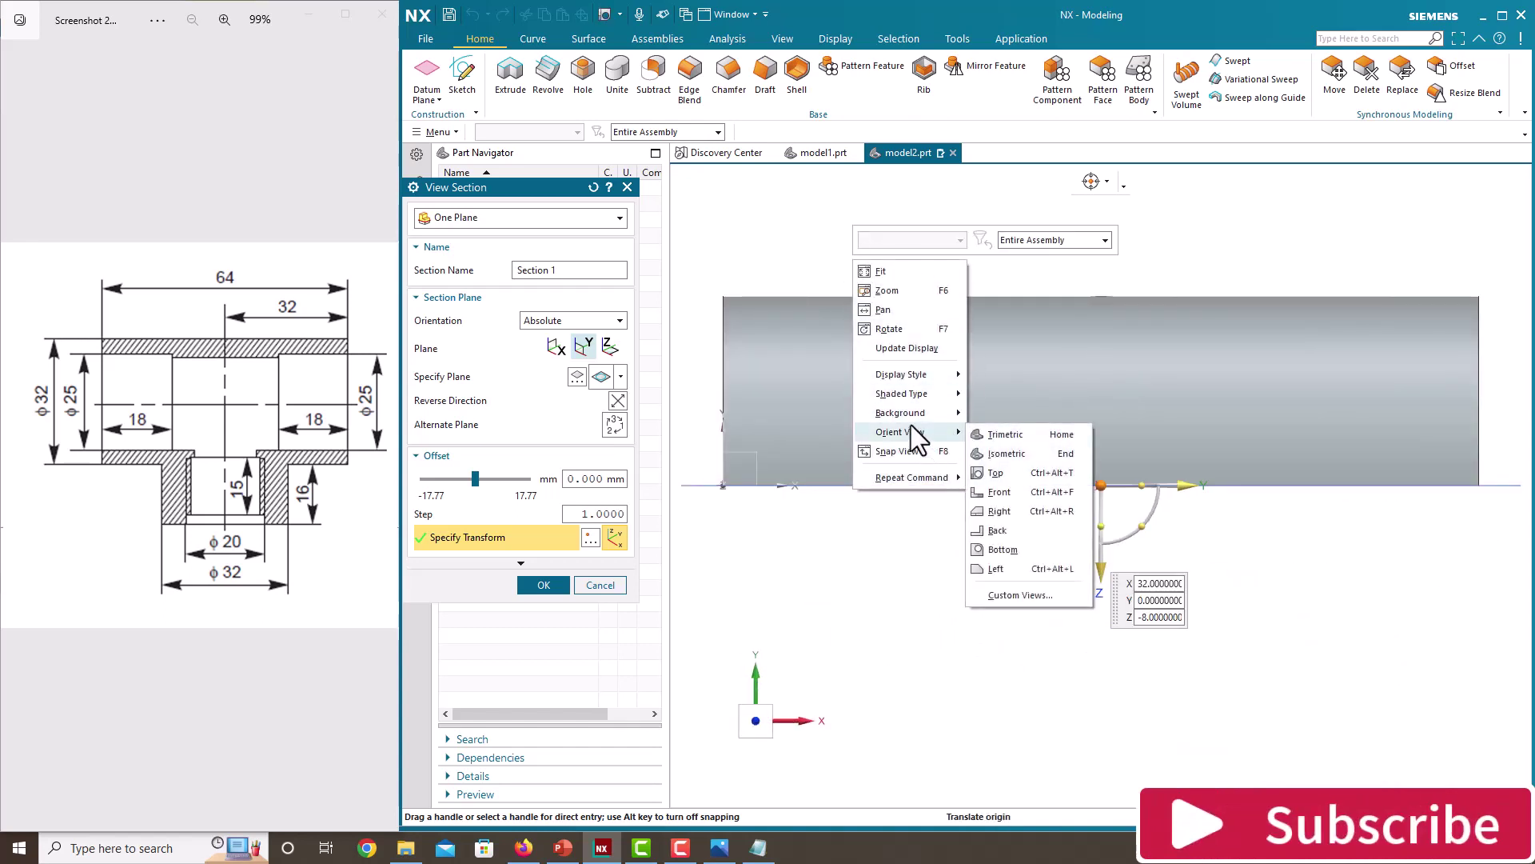
click(1010, 515)
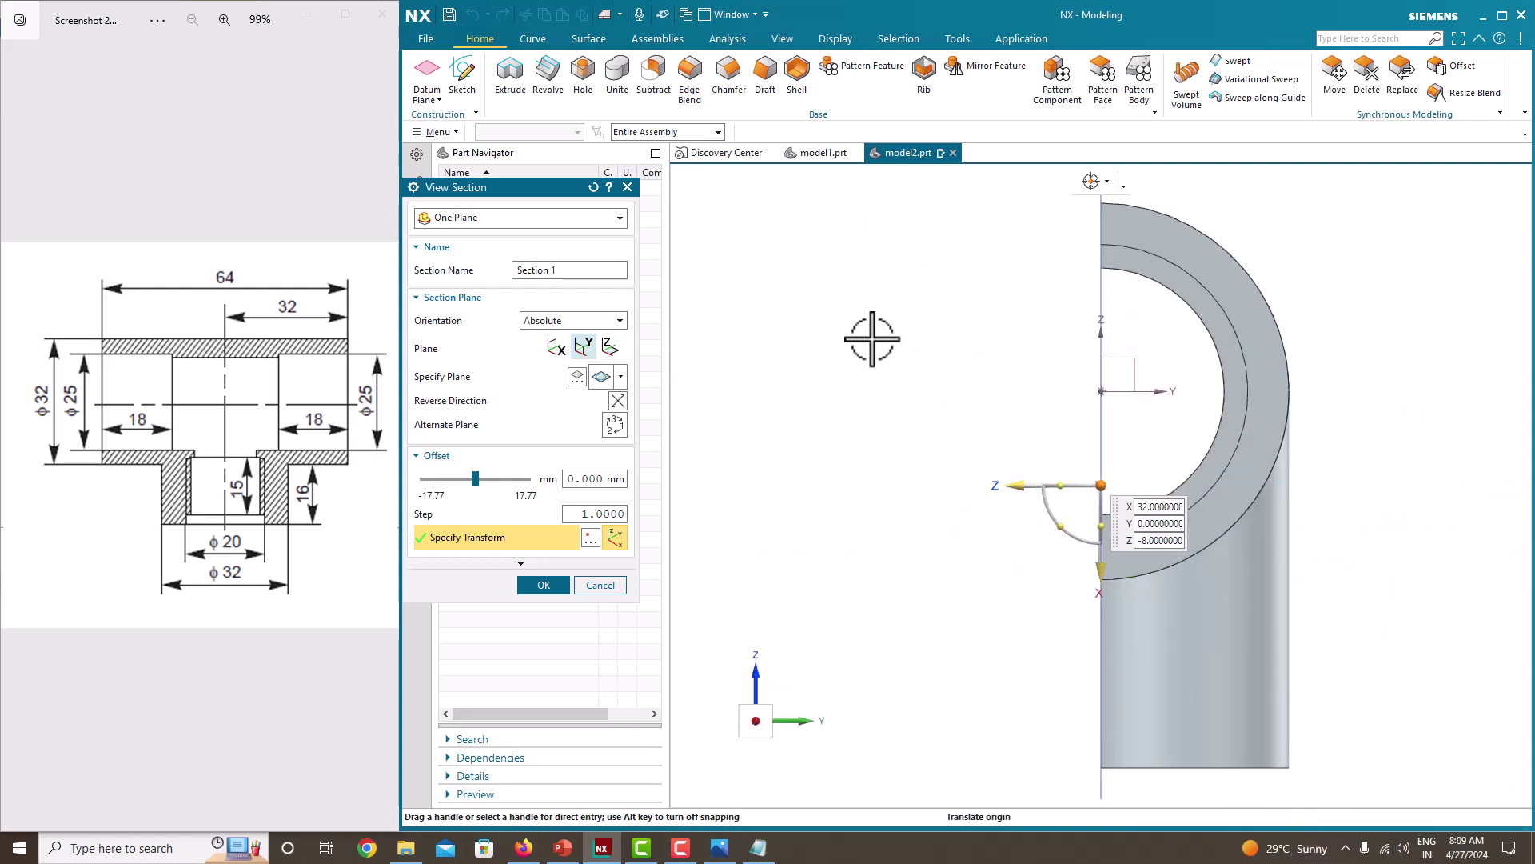
right_click(872, 339)
mouse_move(937, 507)
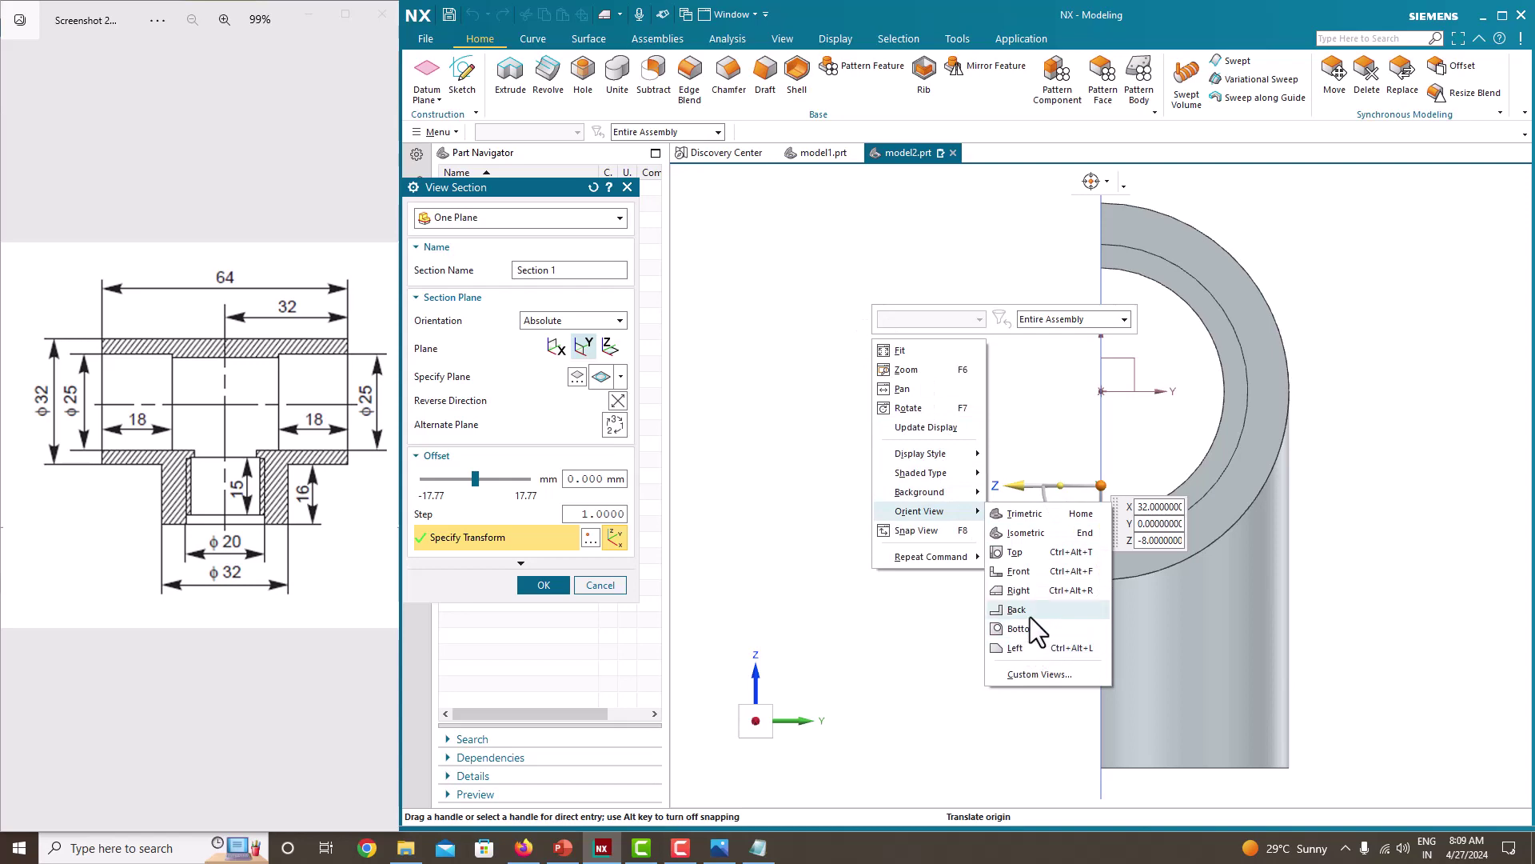
click(1030, 573)
scroll(1083, 352, down, 3)
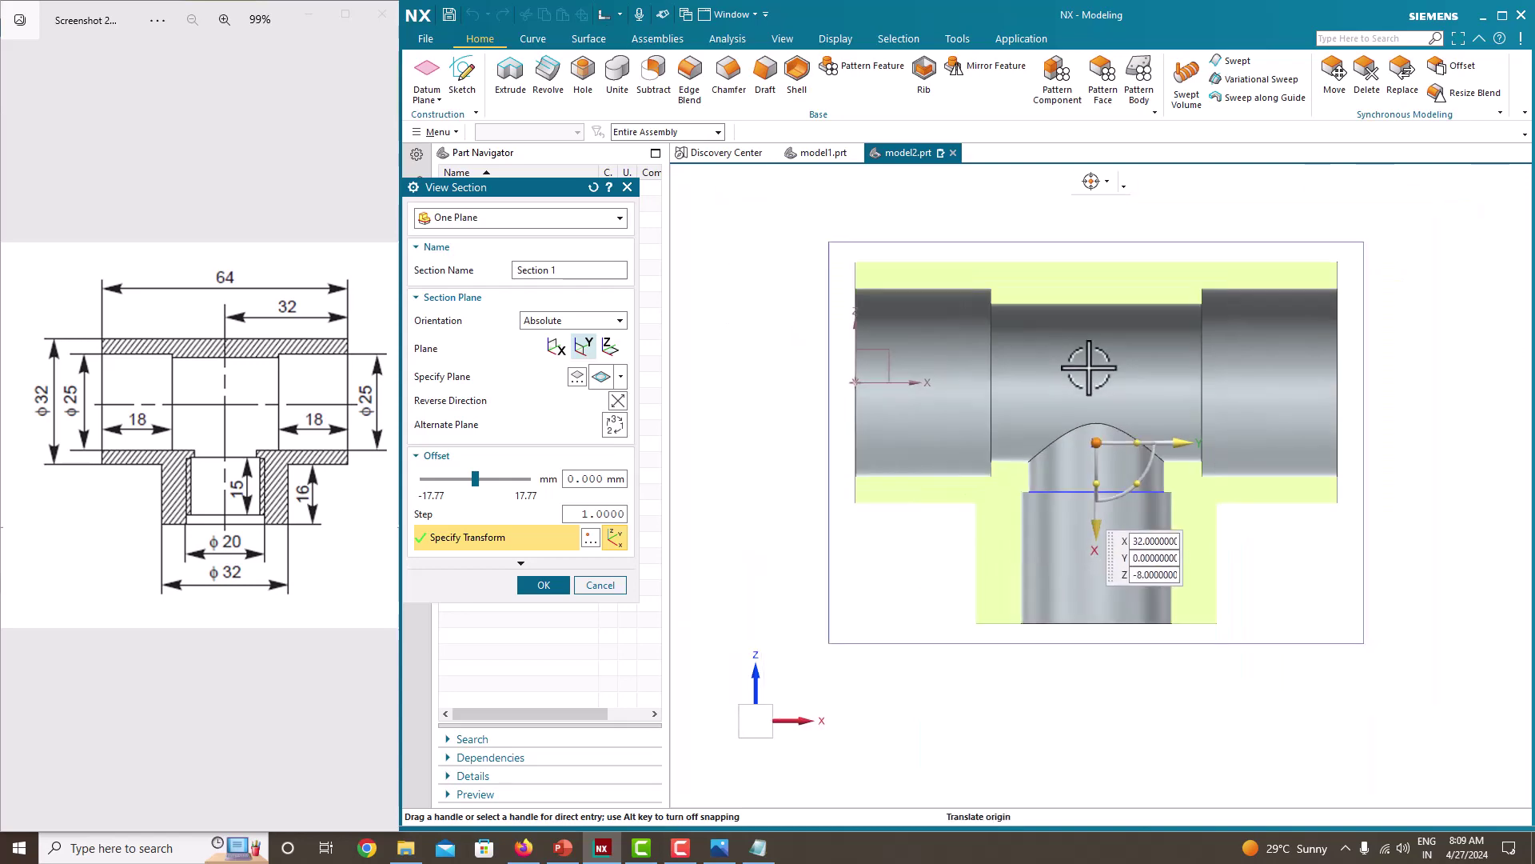
click(766, 281)
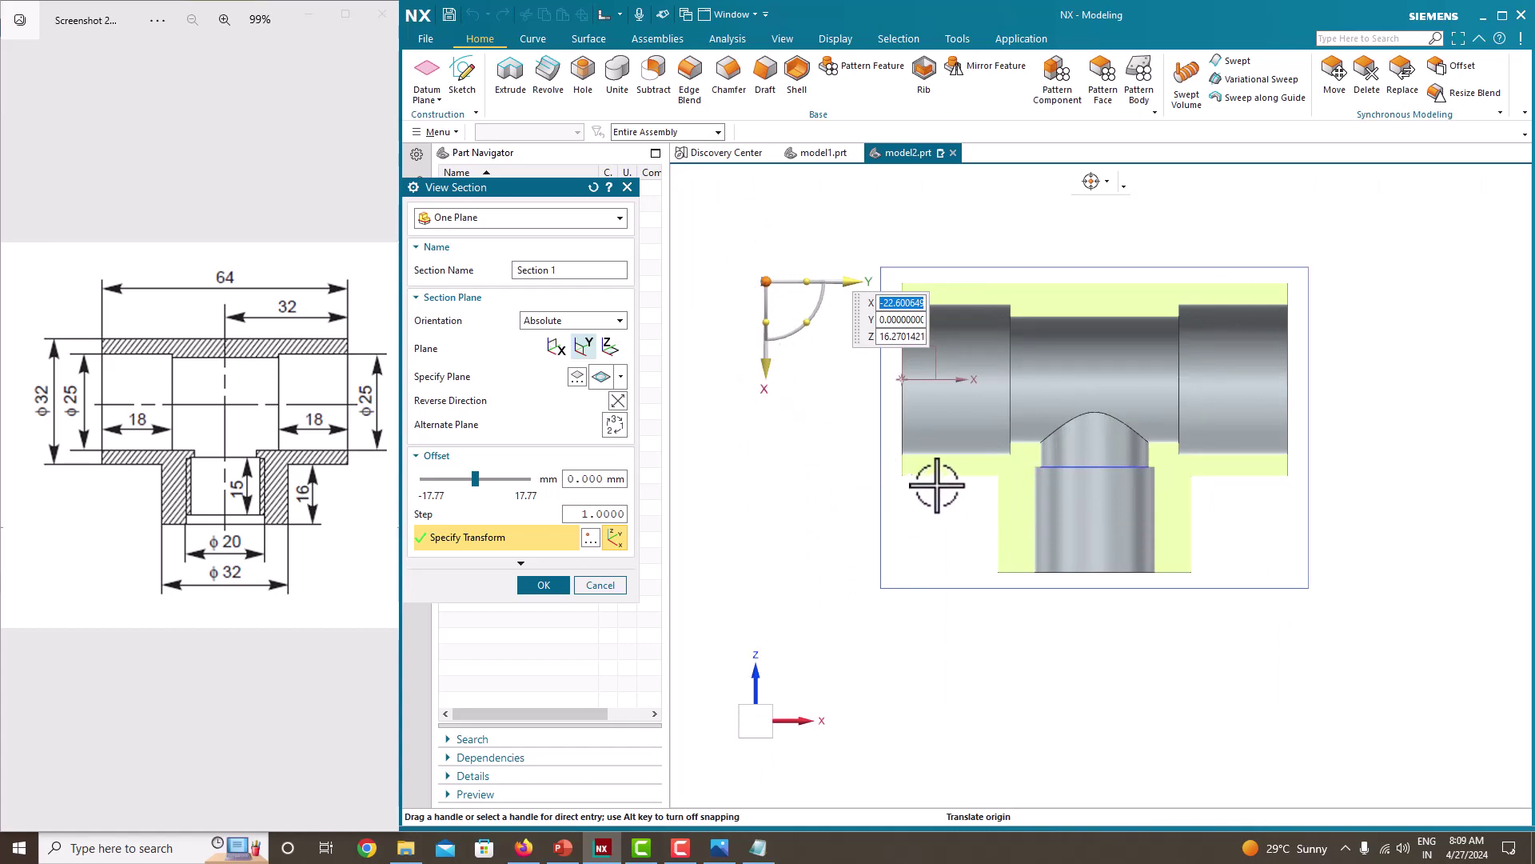
click(598, 585)
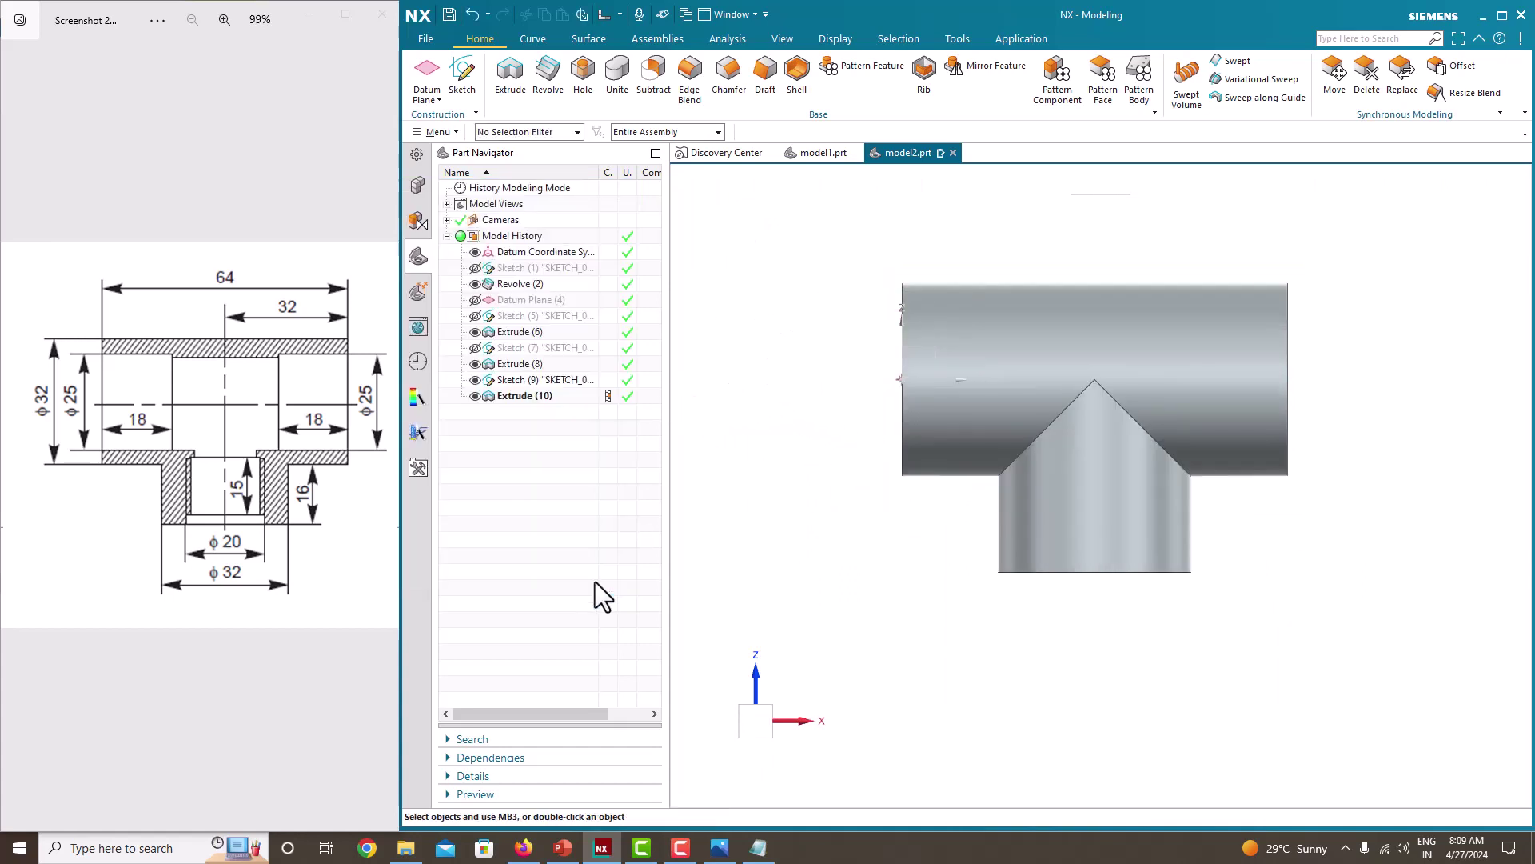
mouse_move(758, 370)
middle_down()
mouse_move(850, 391)
mouse_move(799, 387)
mouse_move(765, 361)
middle_up()
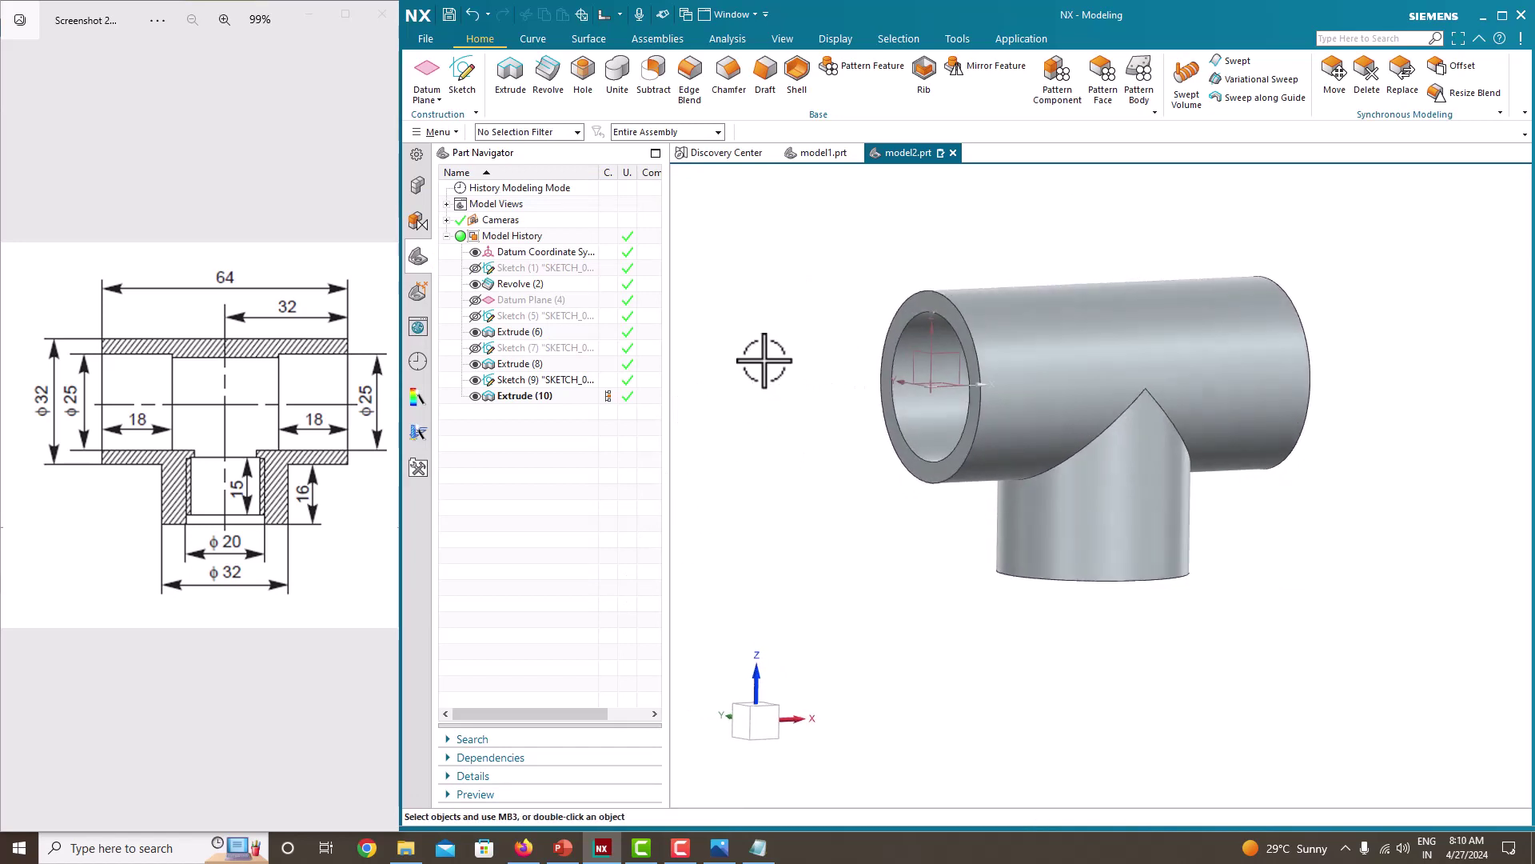